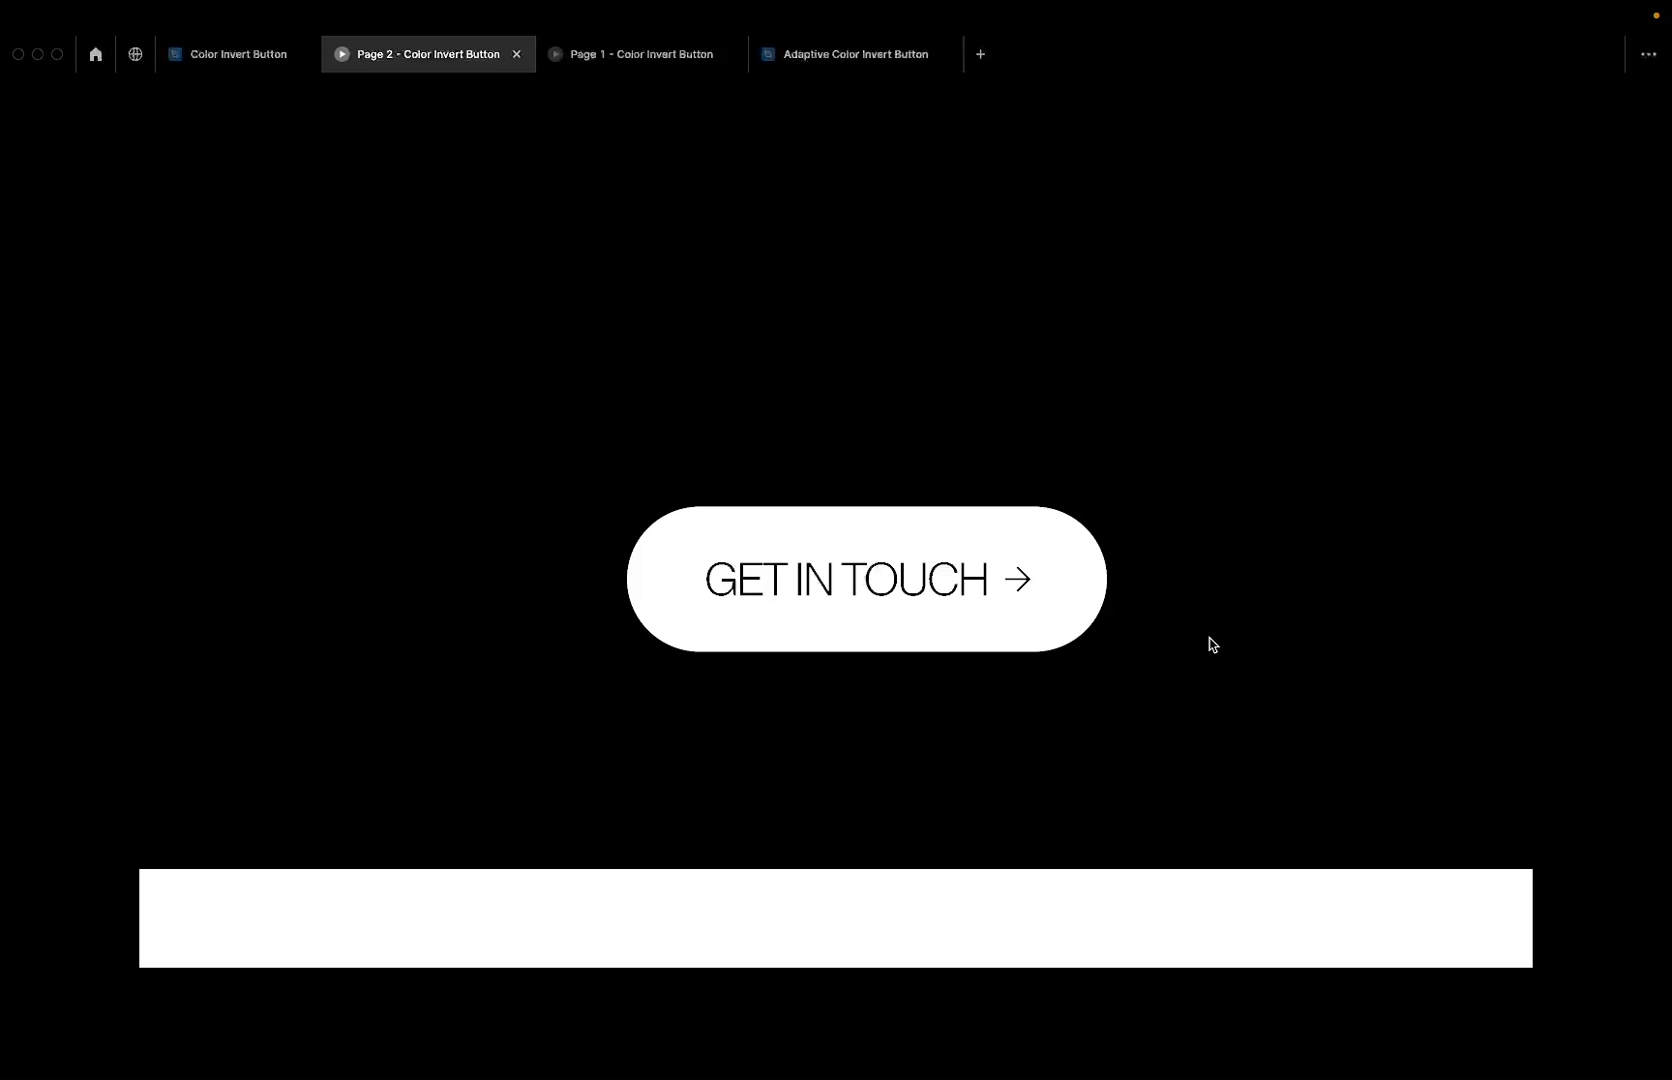
Step: Examine how the GET IN TOUCH button inverts its colours over the plain and photo sections of the Page 2 prototype
scroll(1212, 645, down, 5)
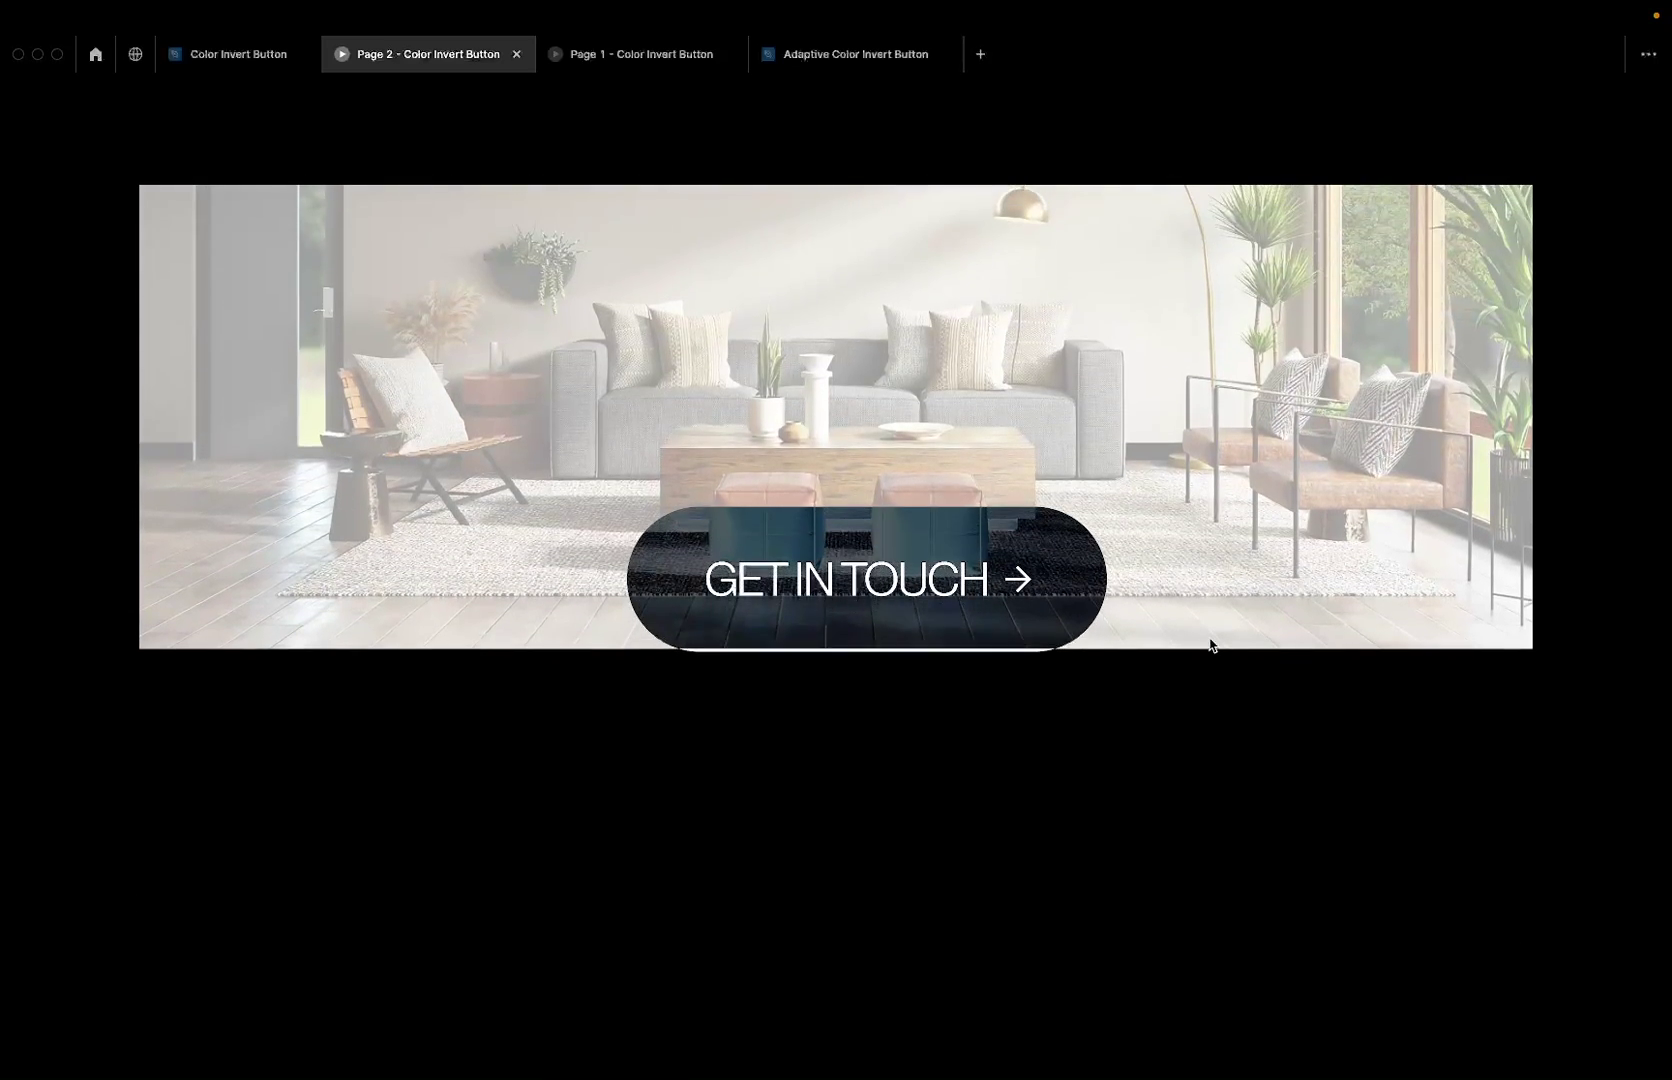
scroll(1212, 645, down, 5)
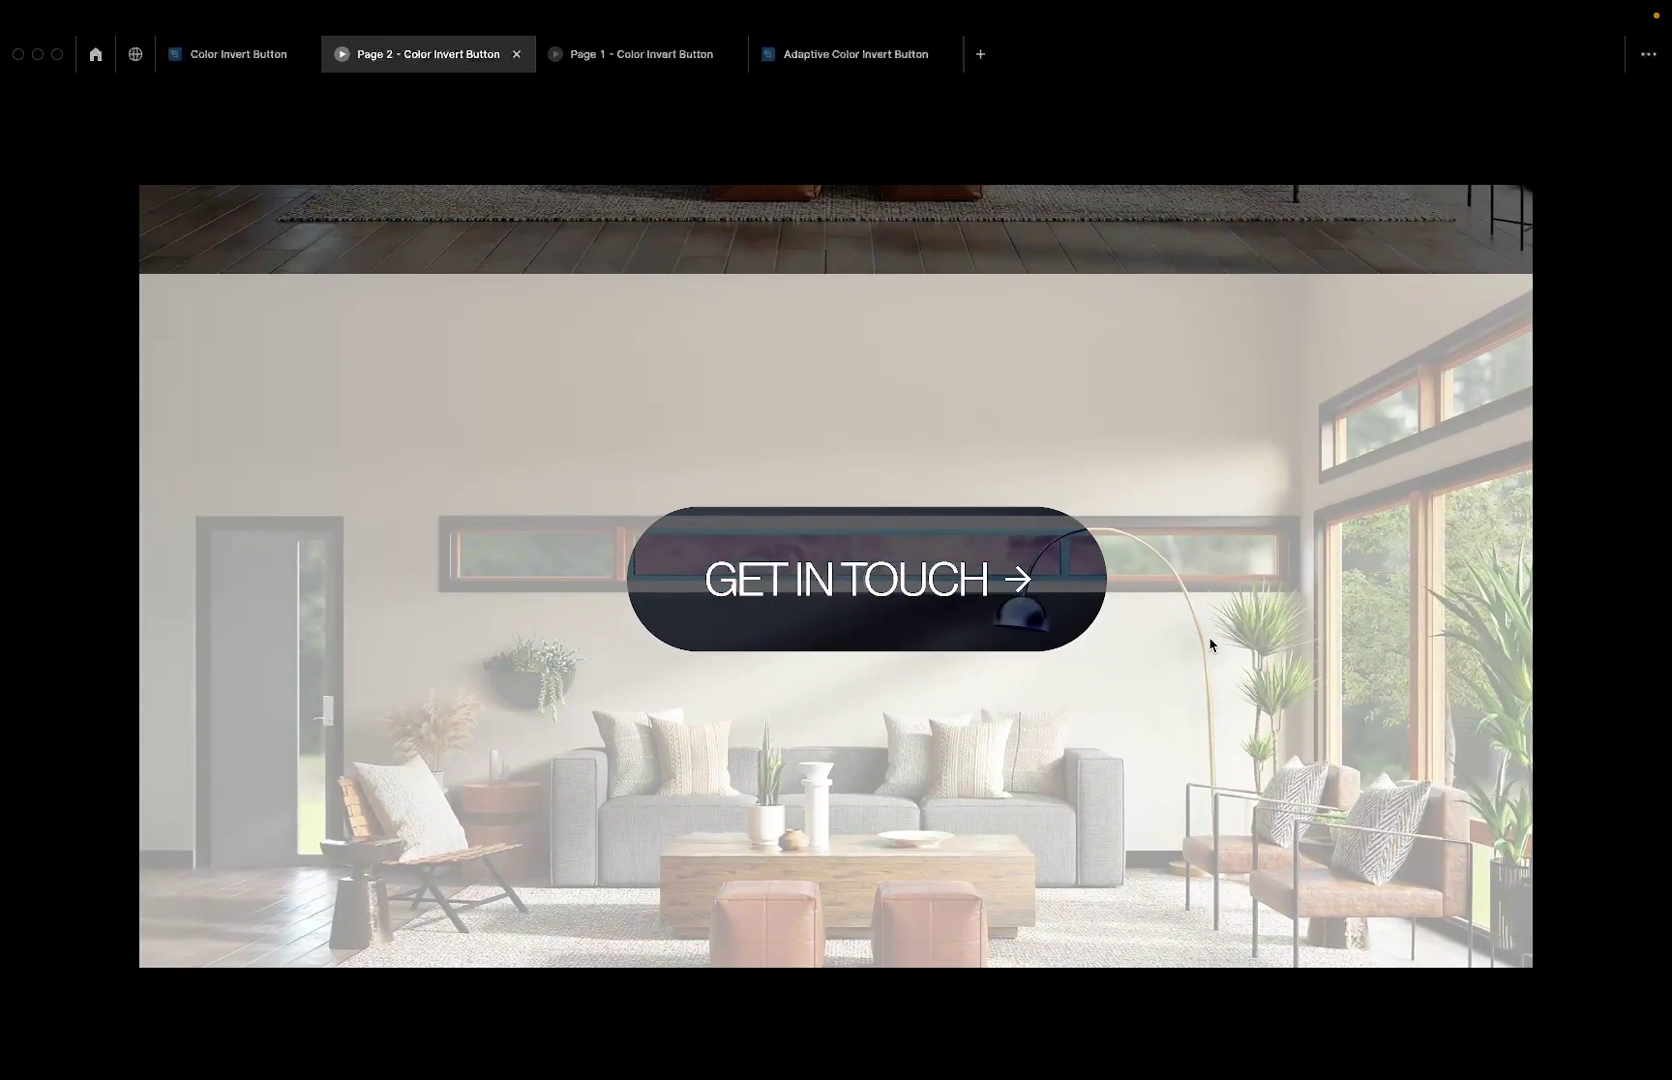
scroll(1212, 645, up, 5)
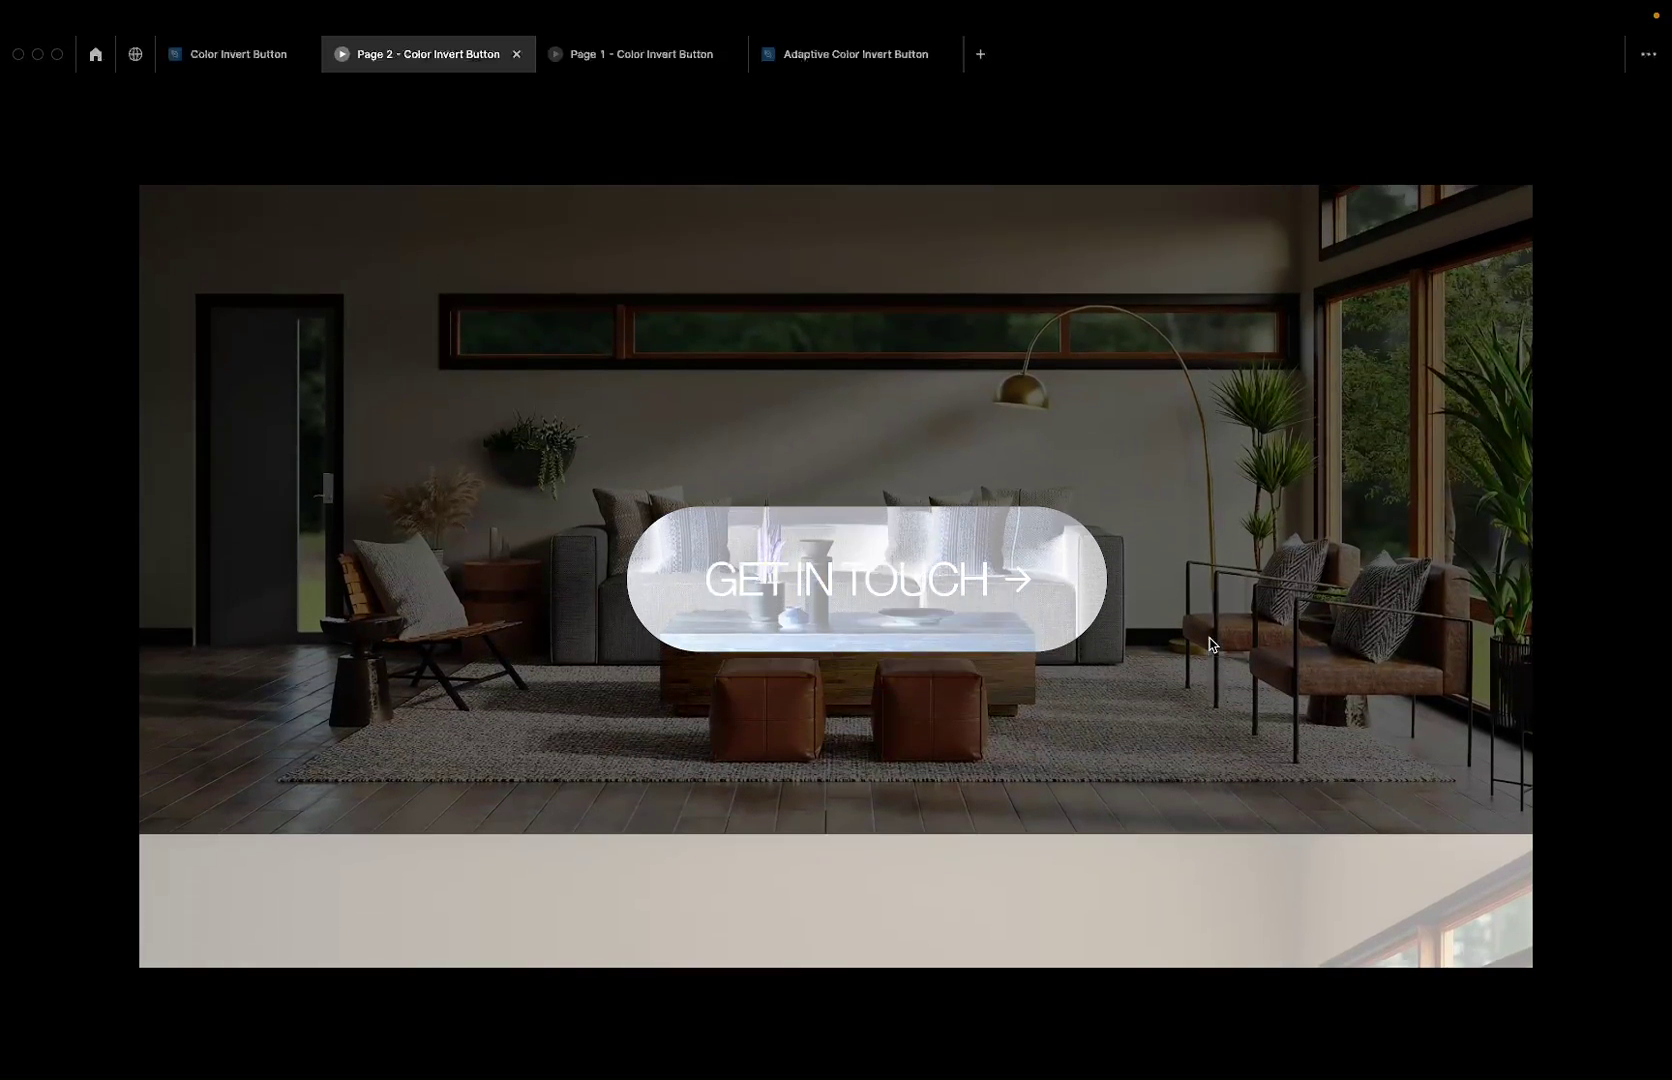
scroll(1212, 645, up, 3)
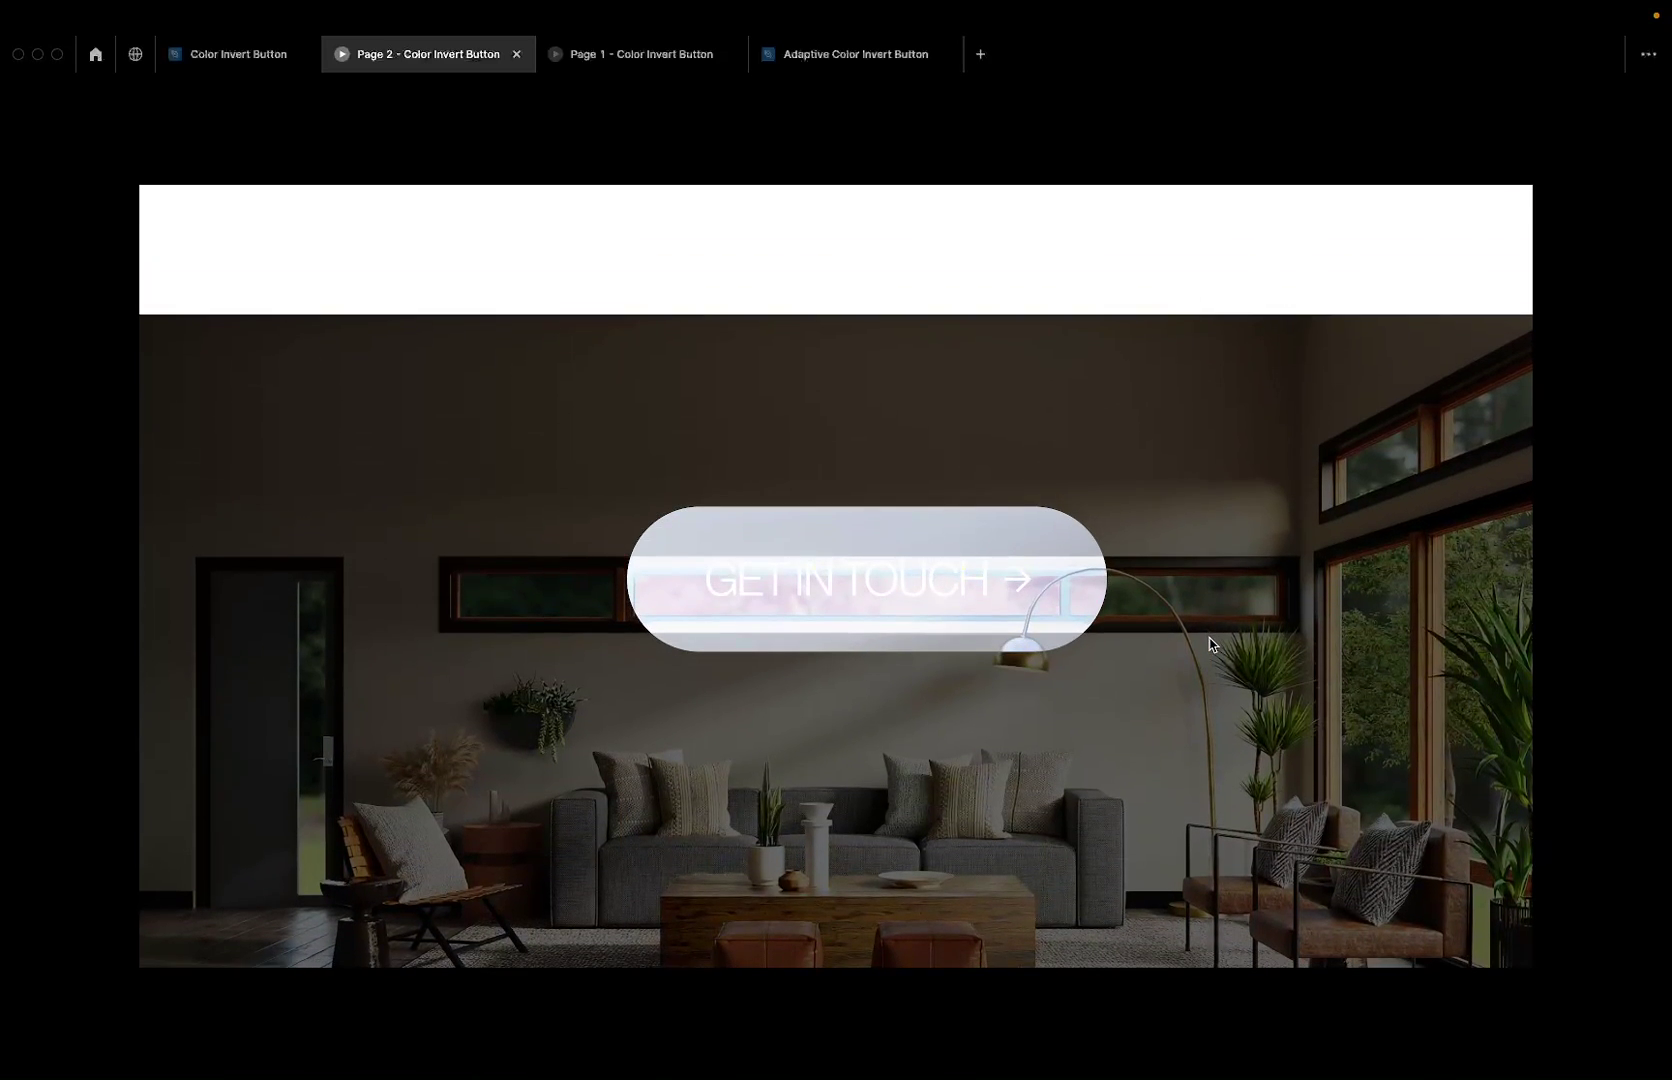
scroll(1212, 645, down, 1)
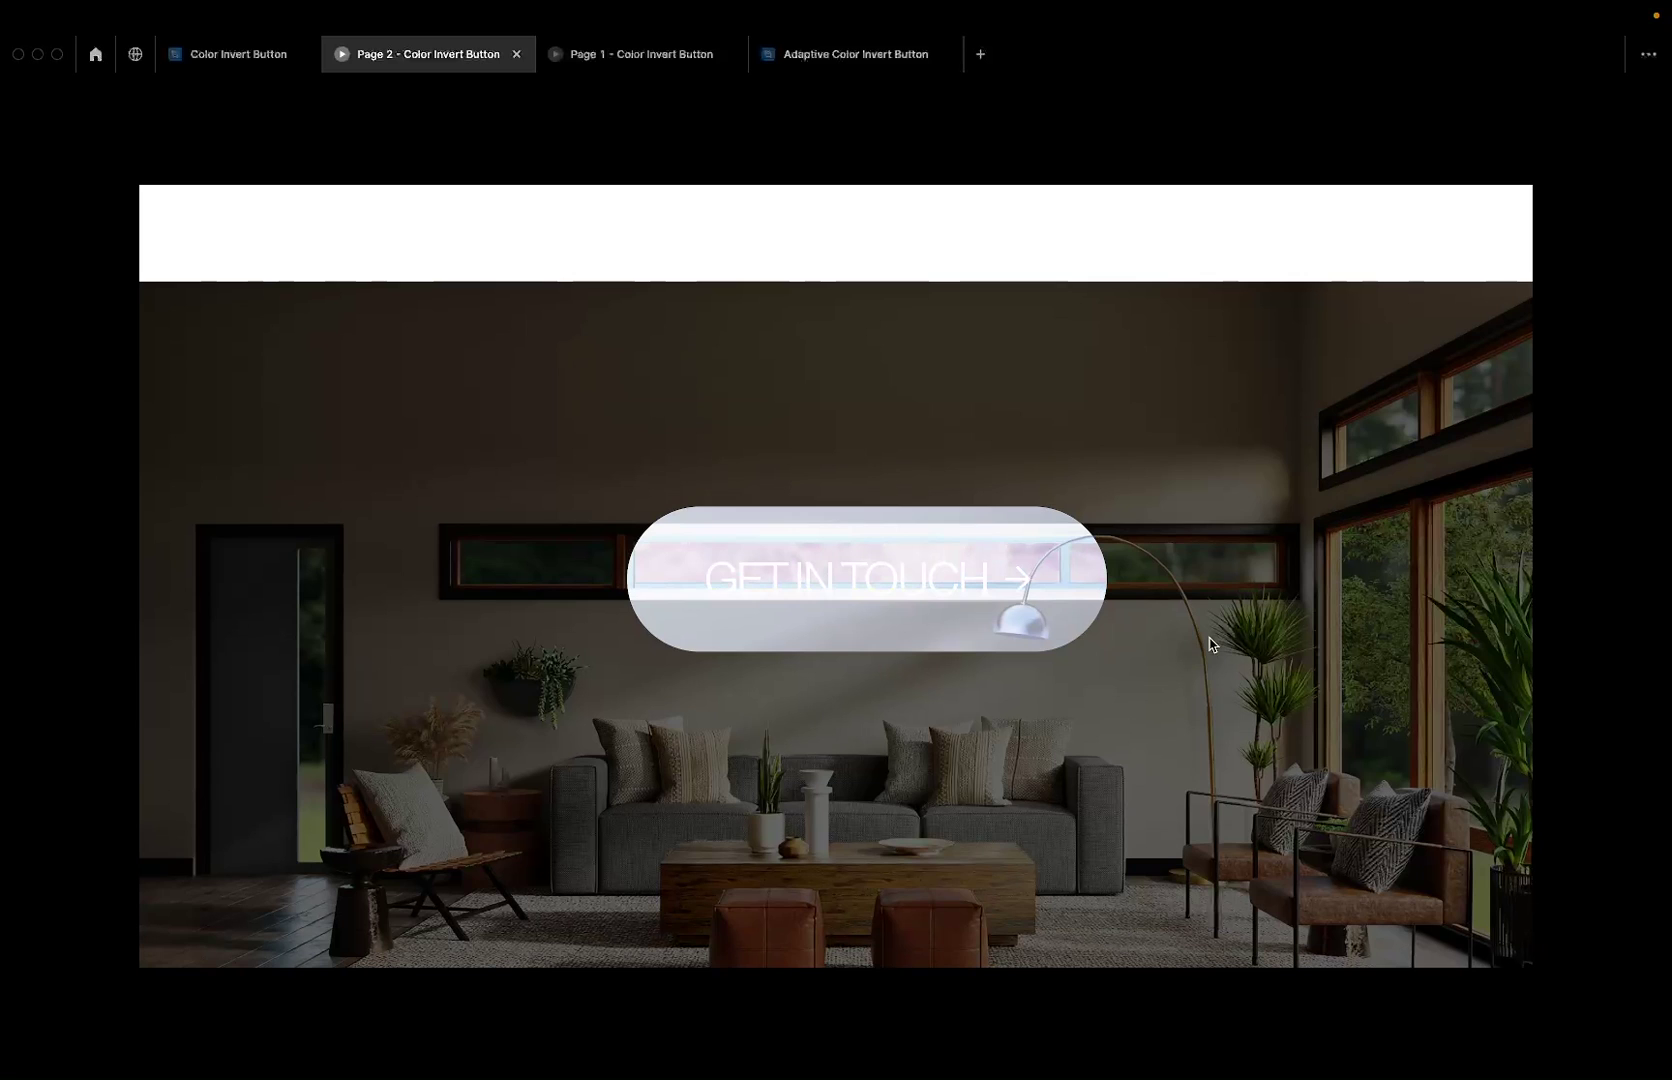
scroll(1212, 645, down, 2)
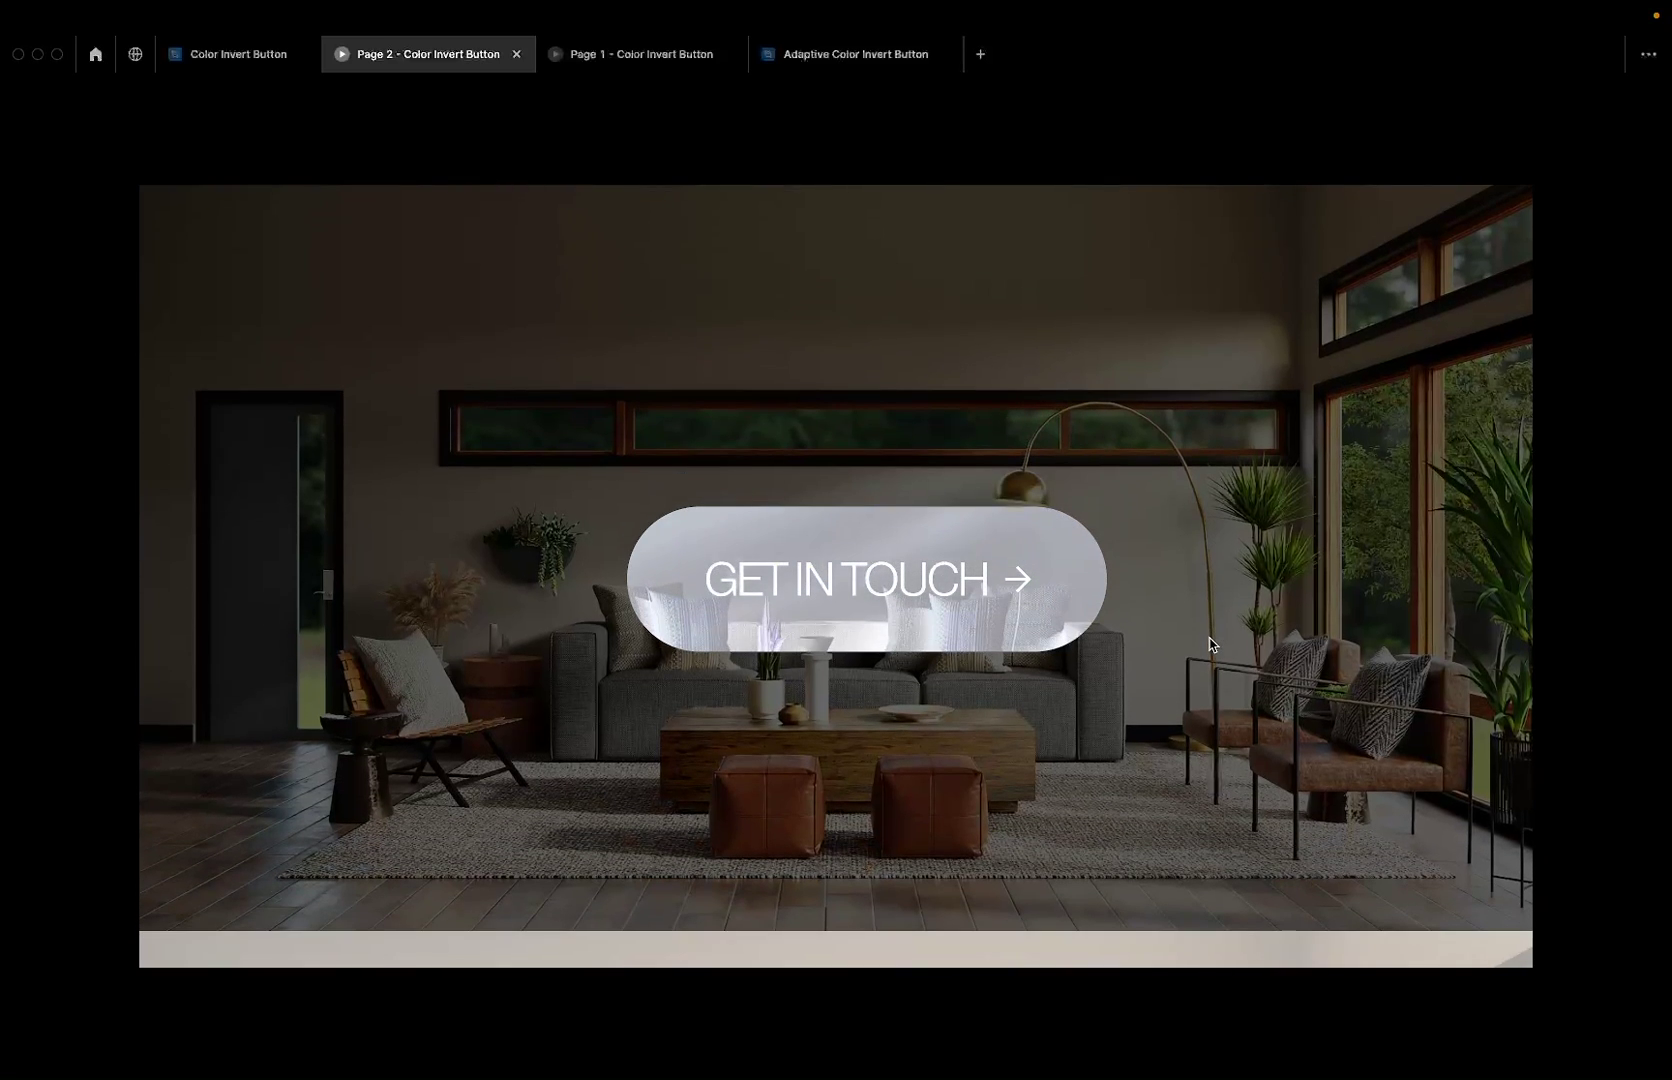
scroll(1210, 645, down, 8)
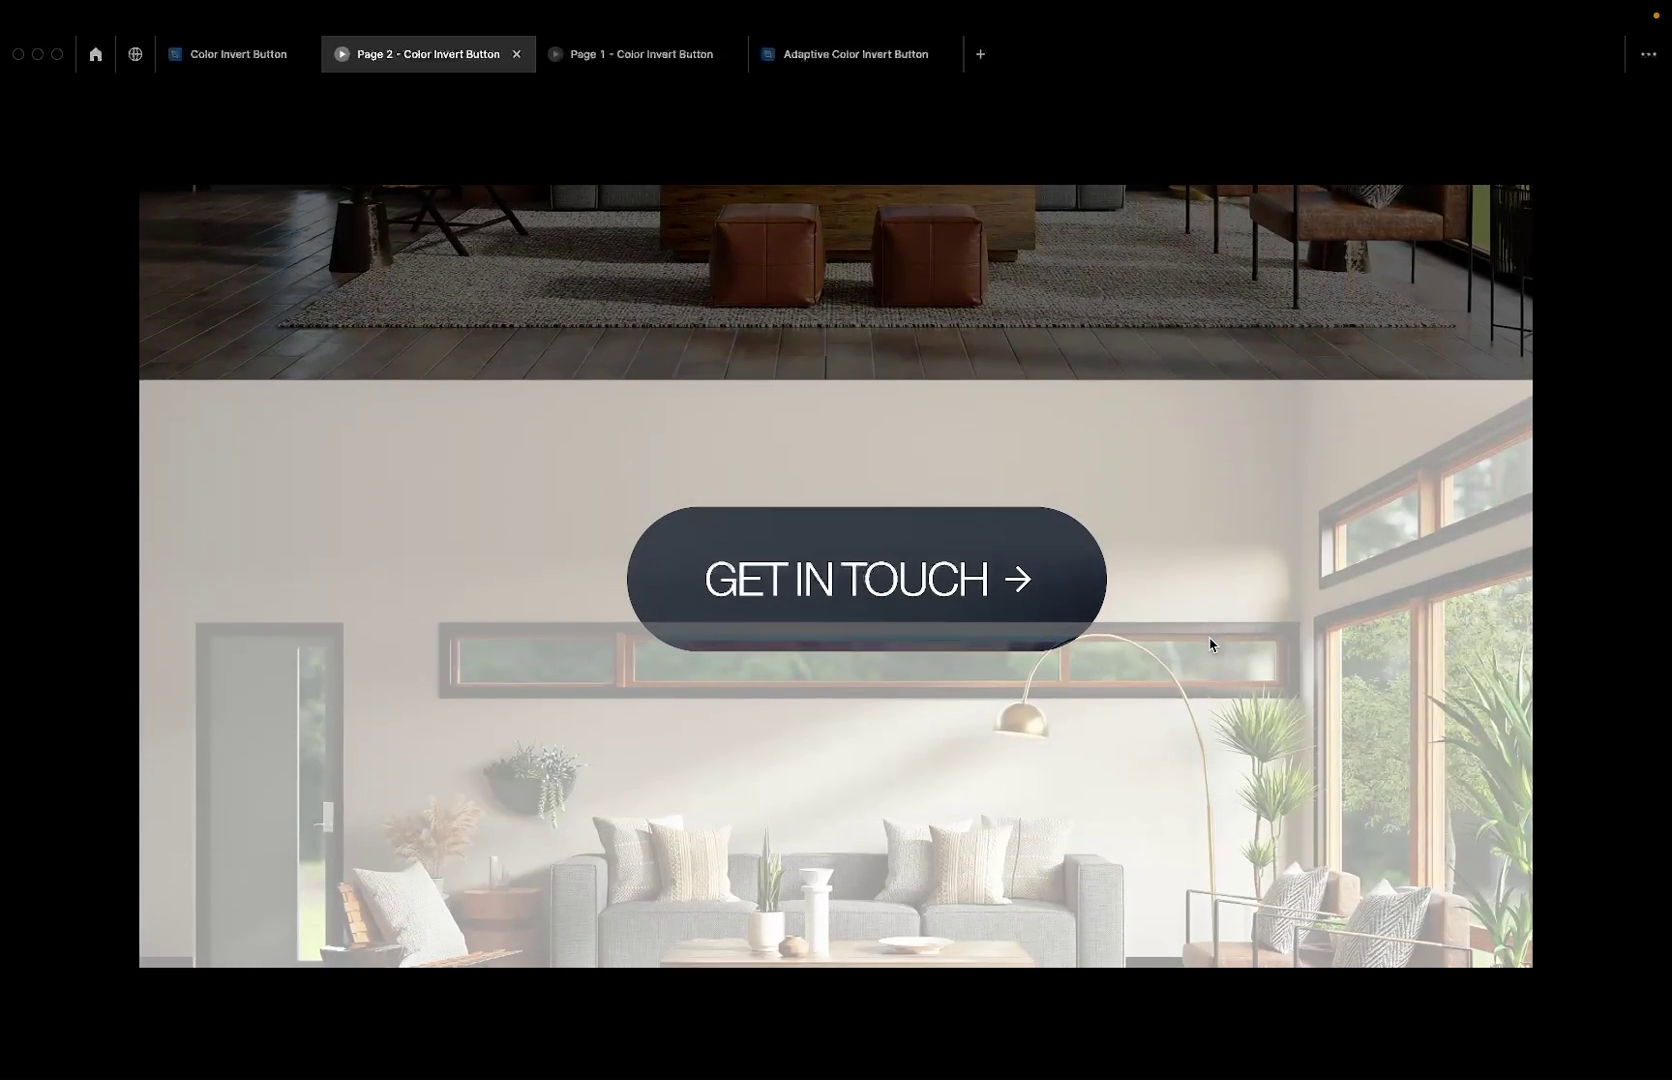
scroll(1210, 645, down, 10)
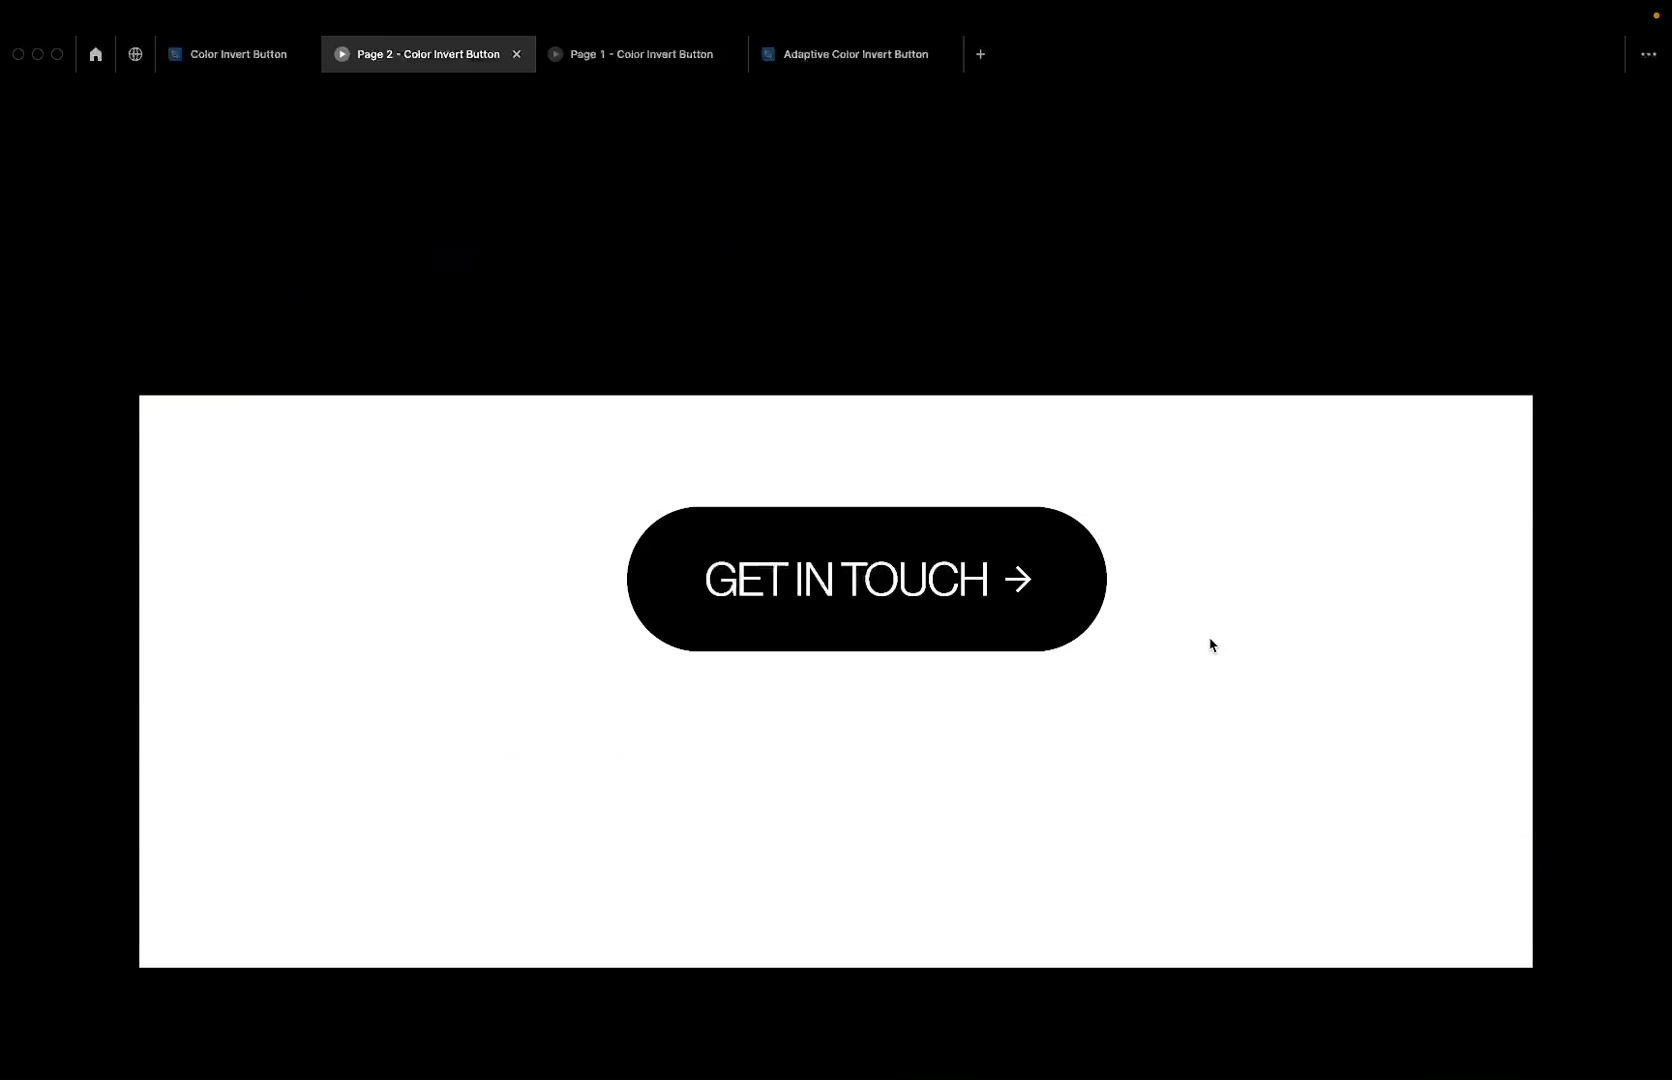
scroll(1210, 645, down, 5)
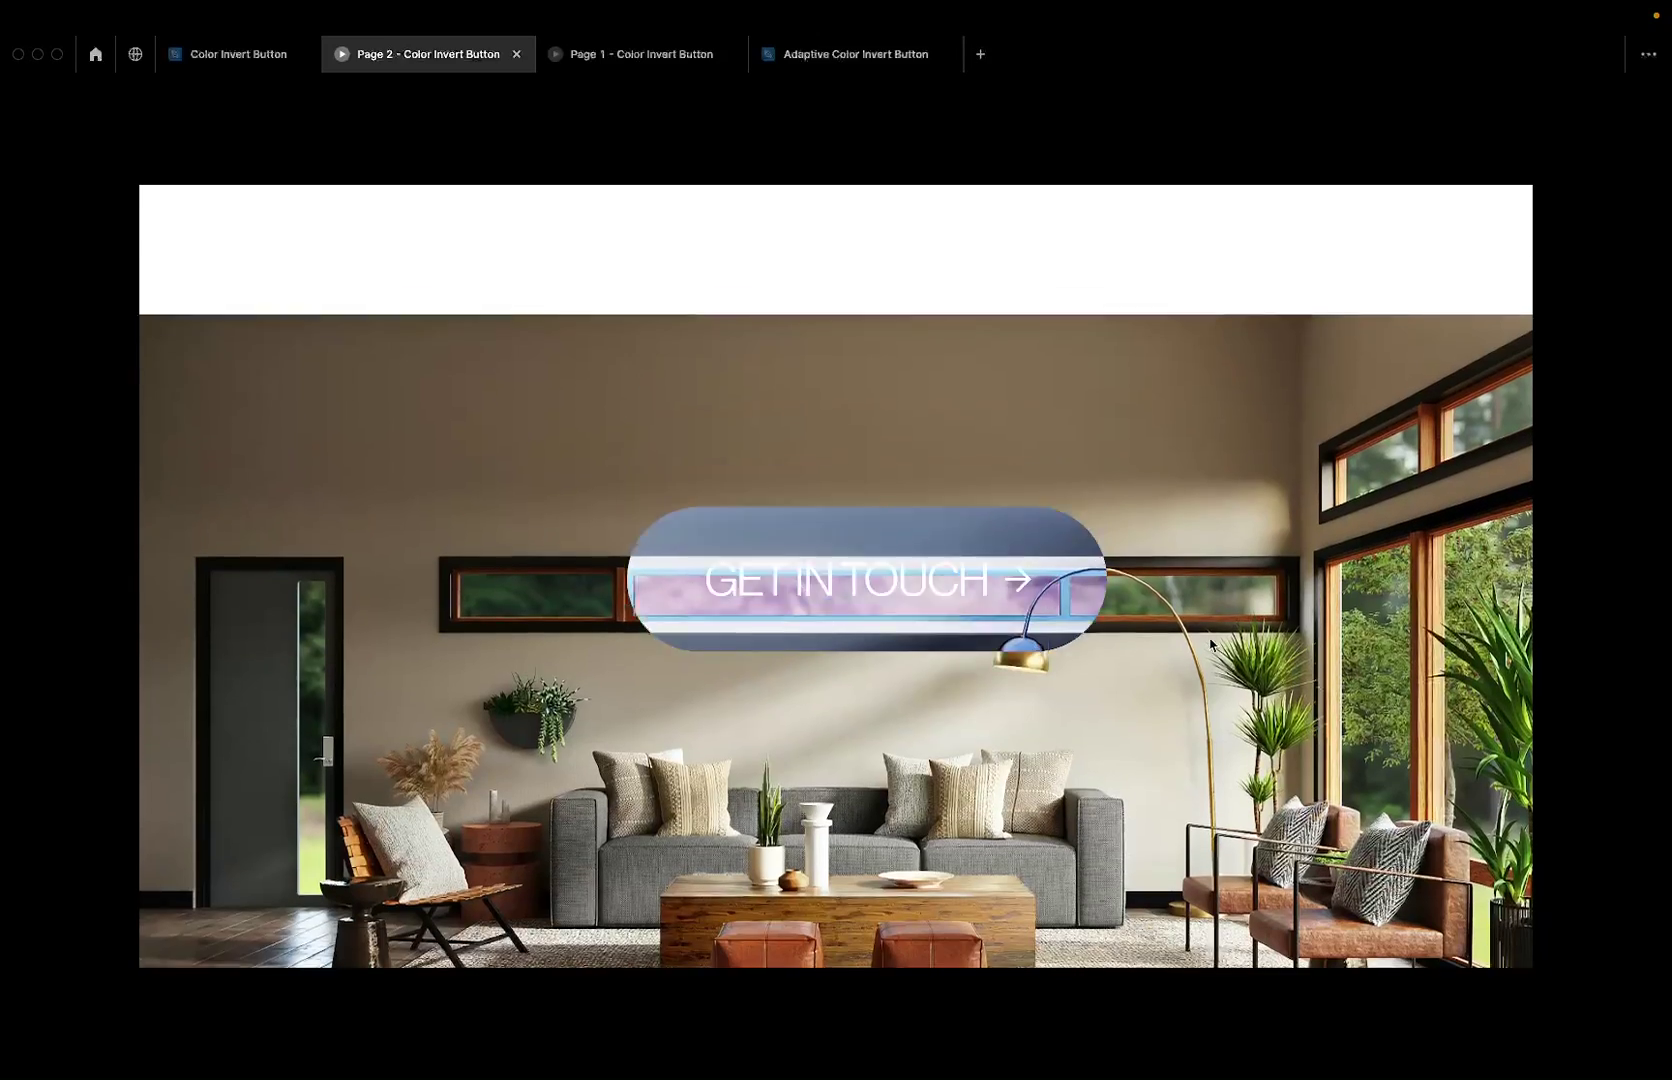
scroll(1210, 645, up, 1)
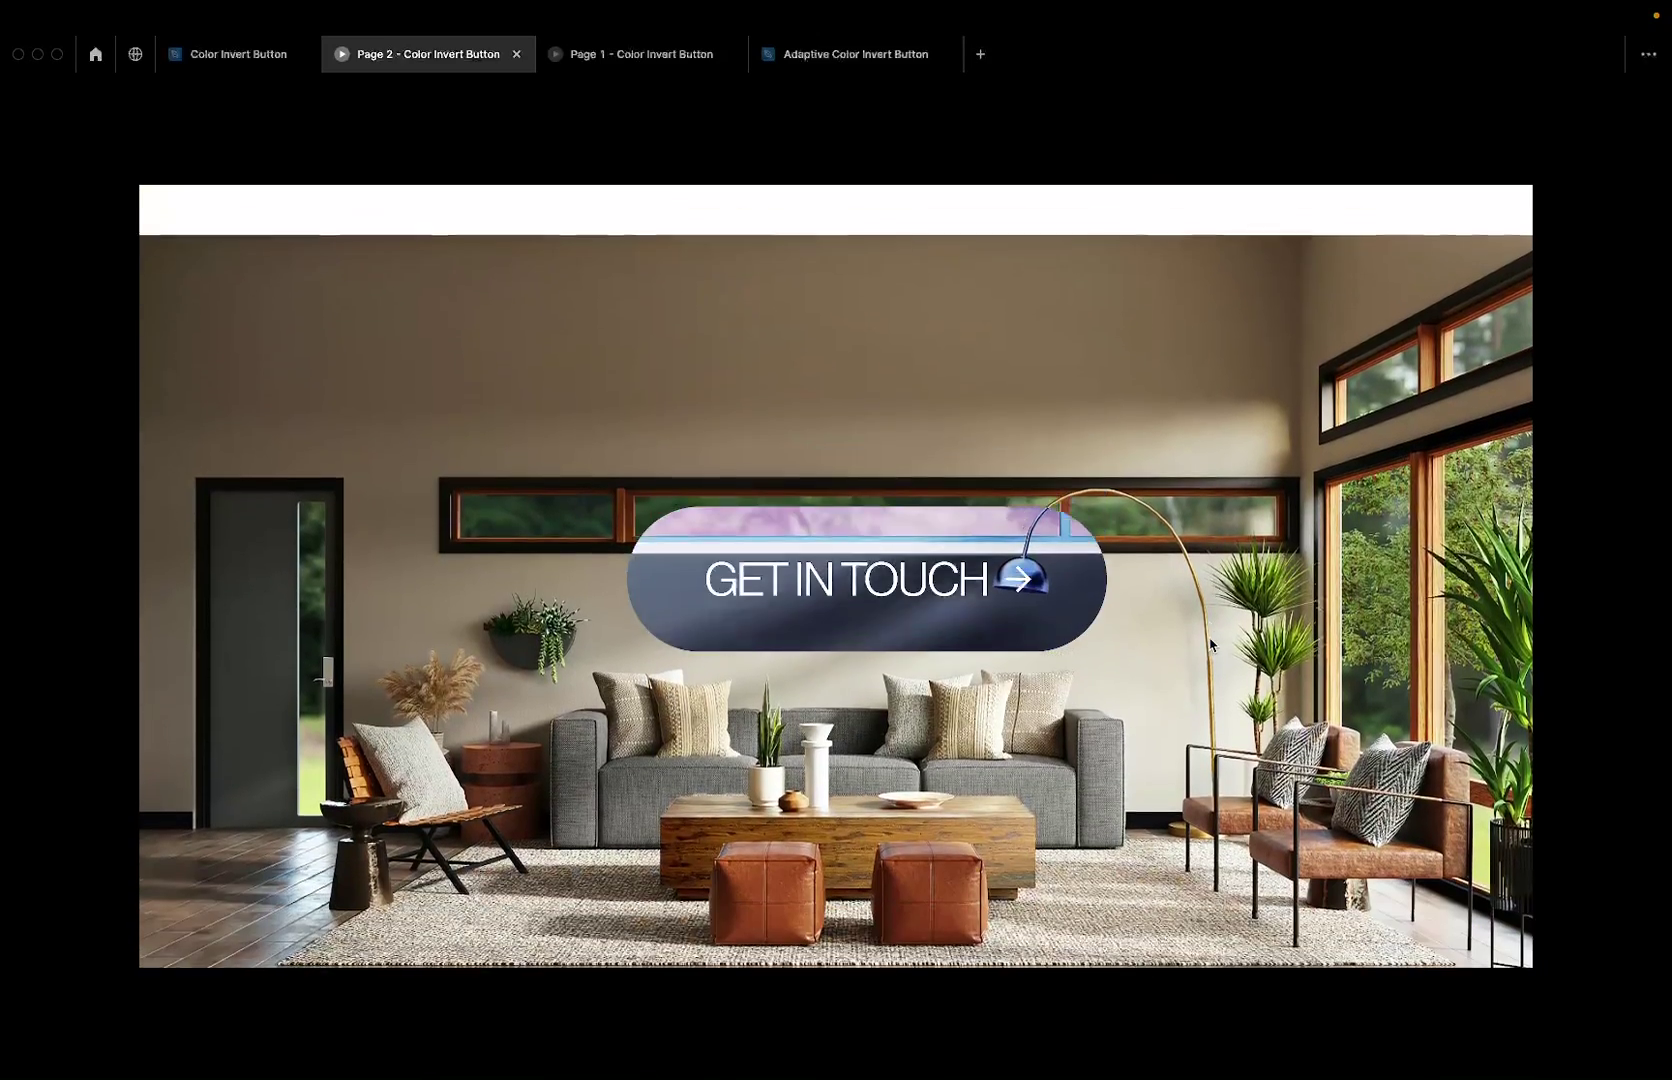
scroll(1210, 645, down, 1)
scroll(1210, 645, up, 3)
scroll(1210, 645, down, 3)
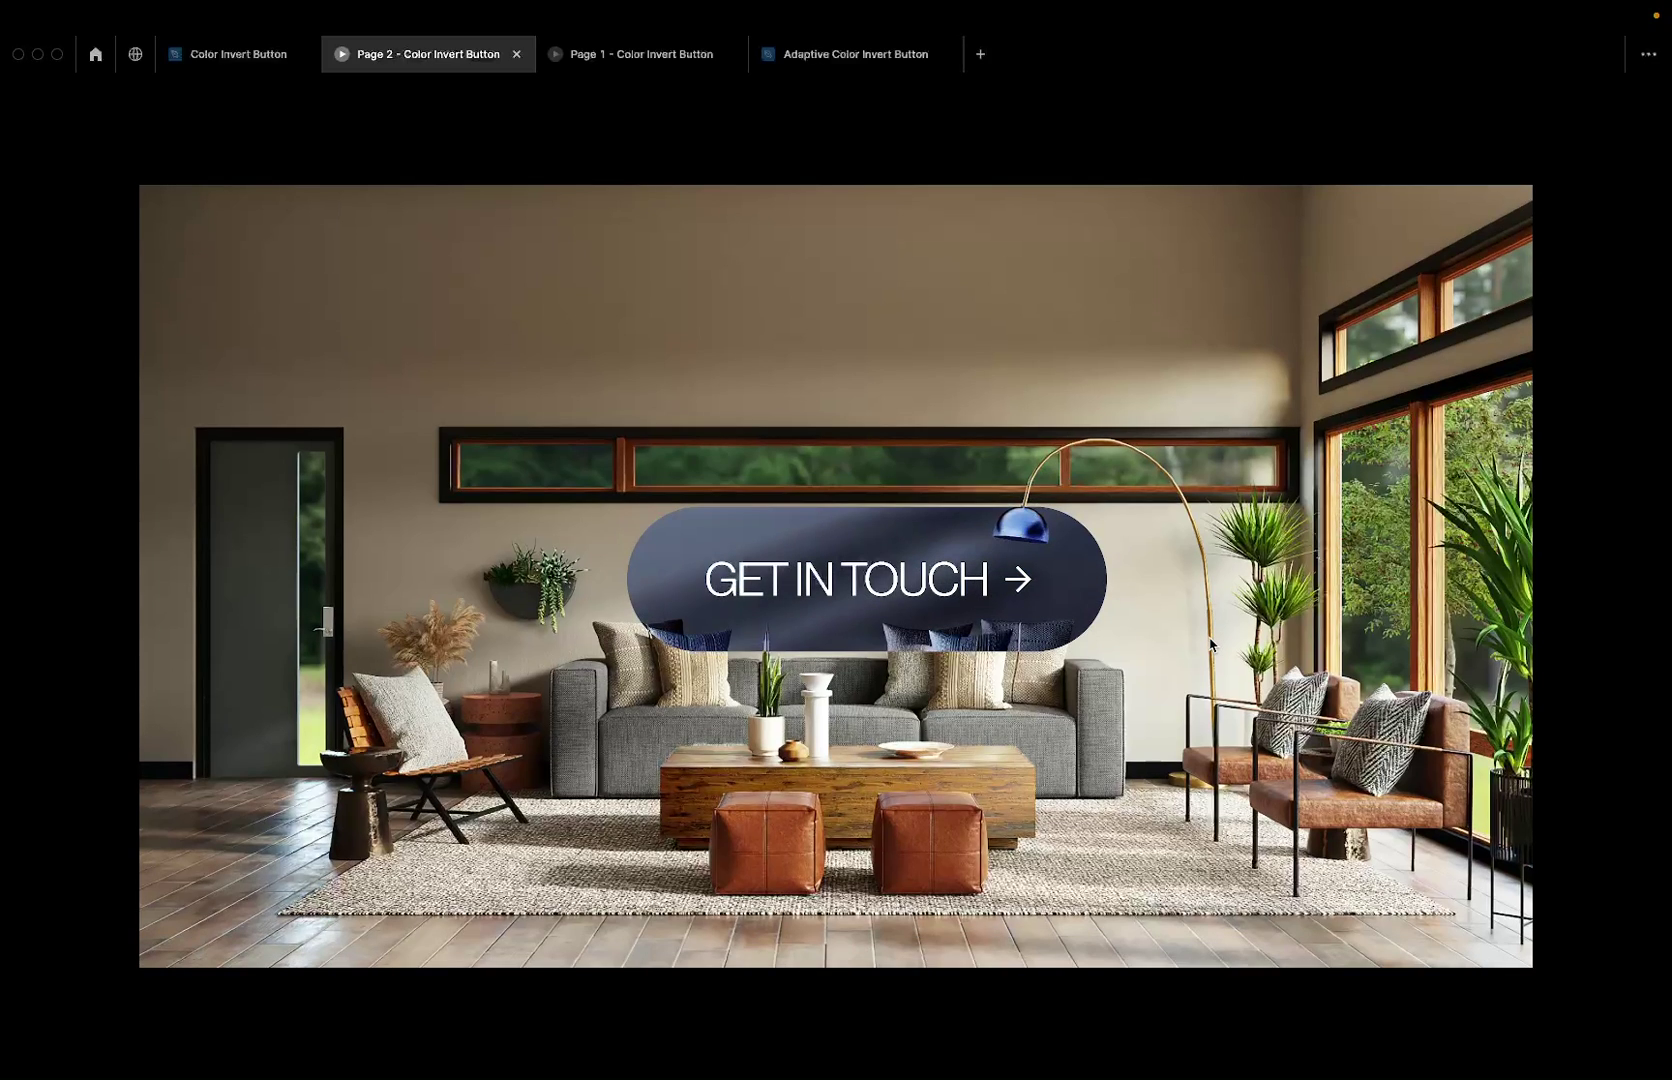
scroll(1210, 645, up, 3)
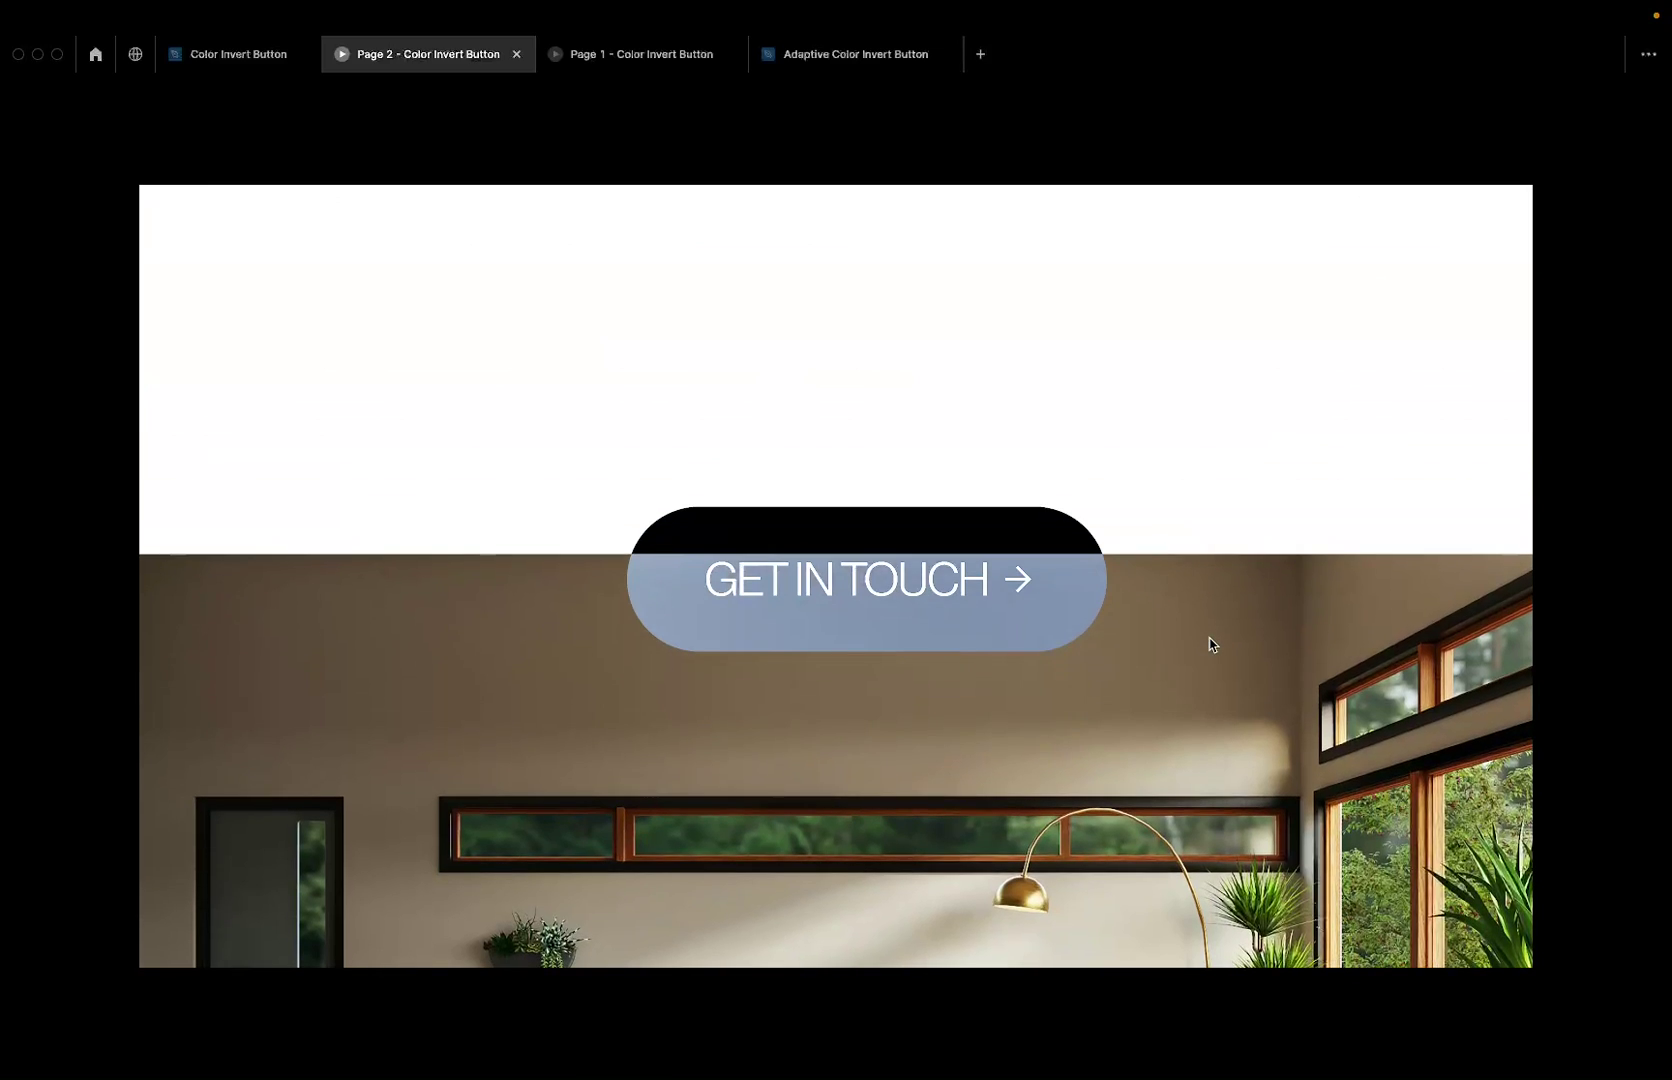
scroll(1210, 645, up, 3)
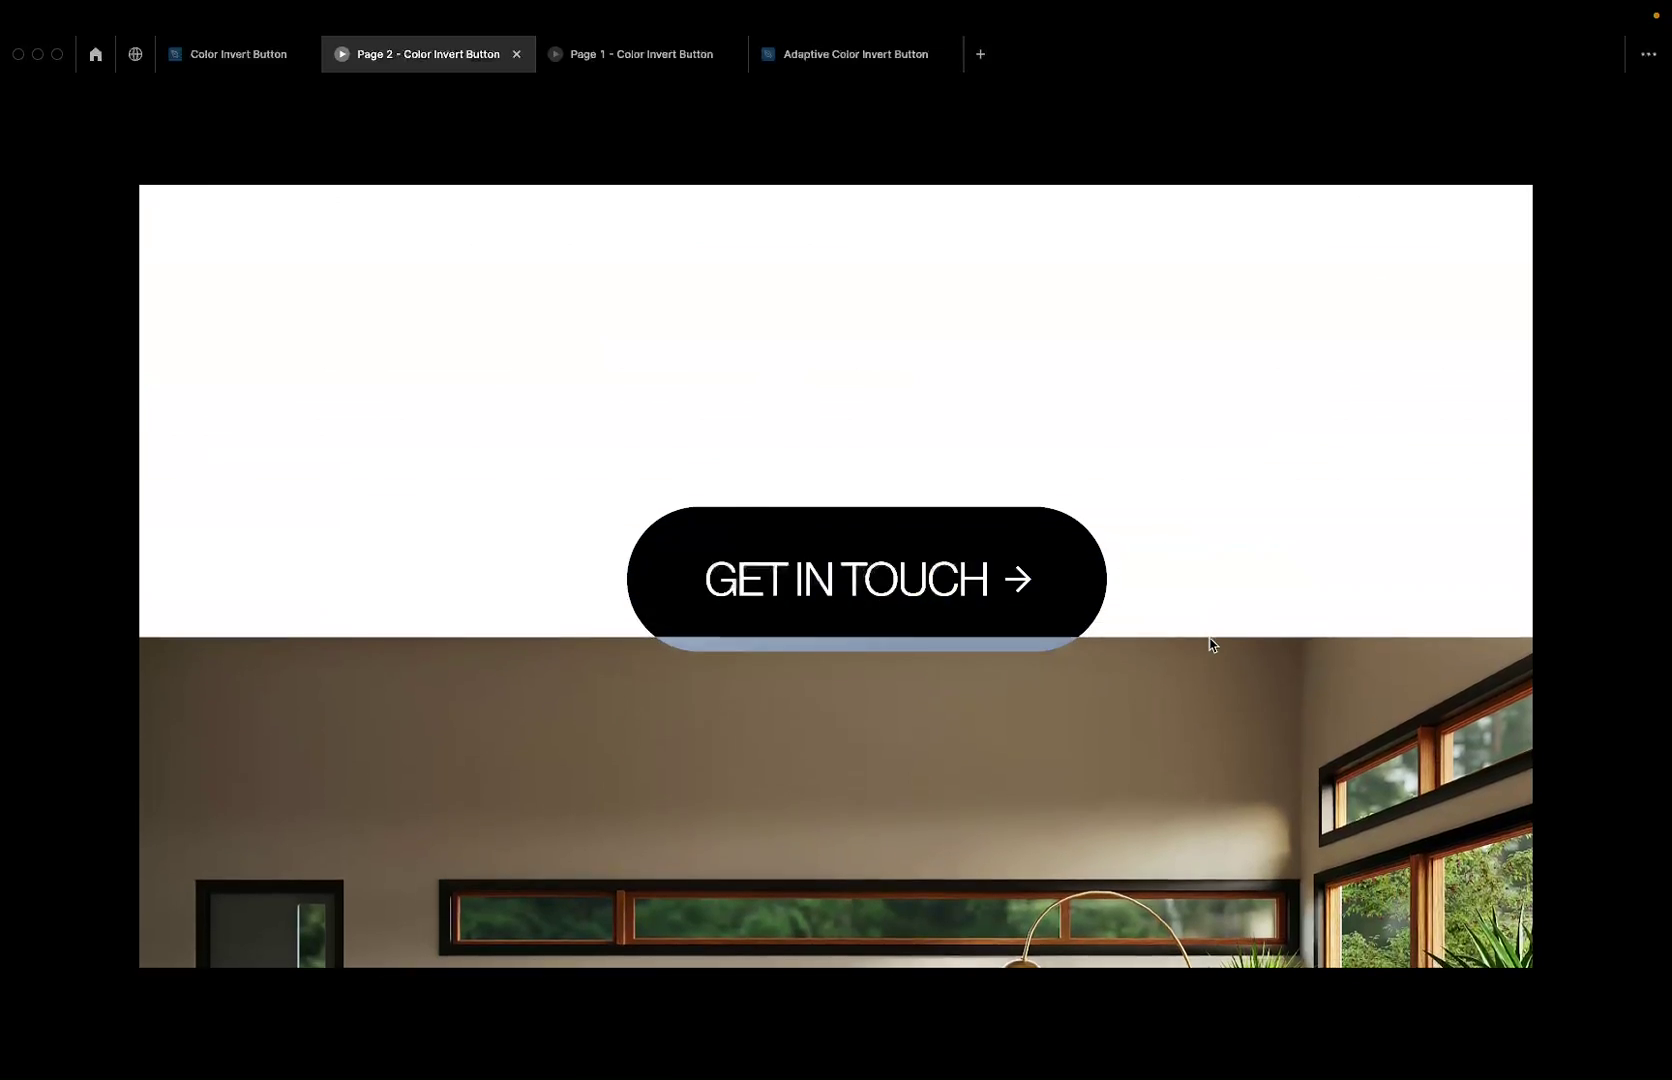
scroll(1210, 645, up, 5)
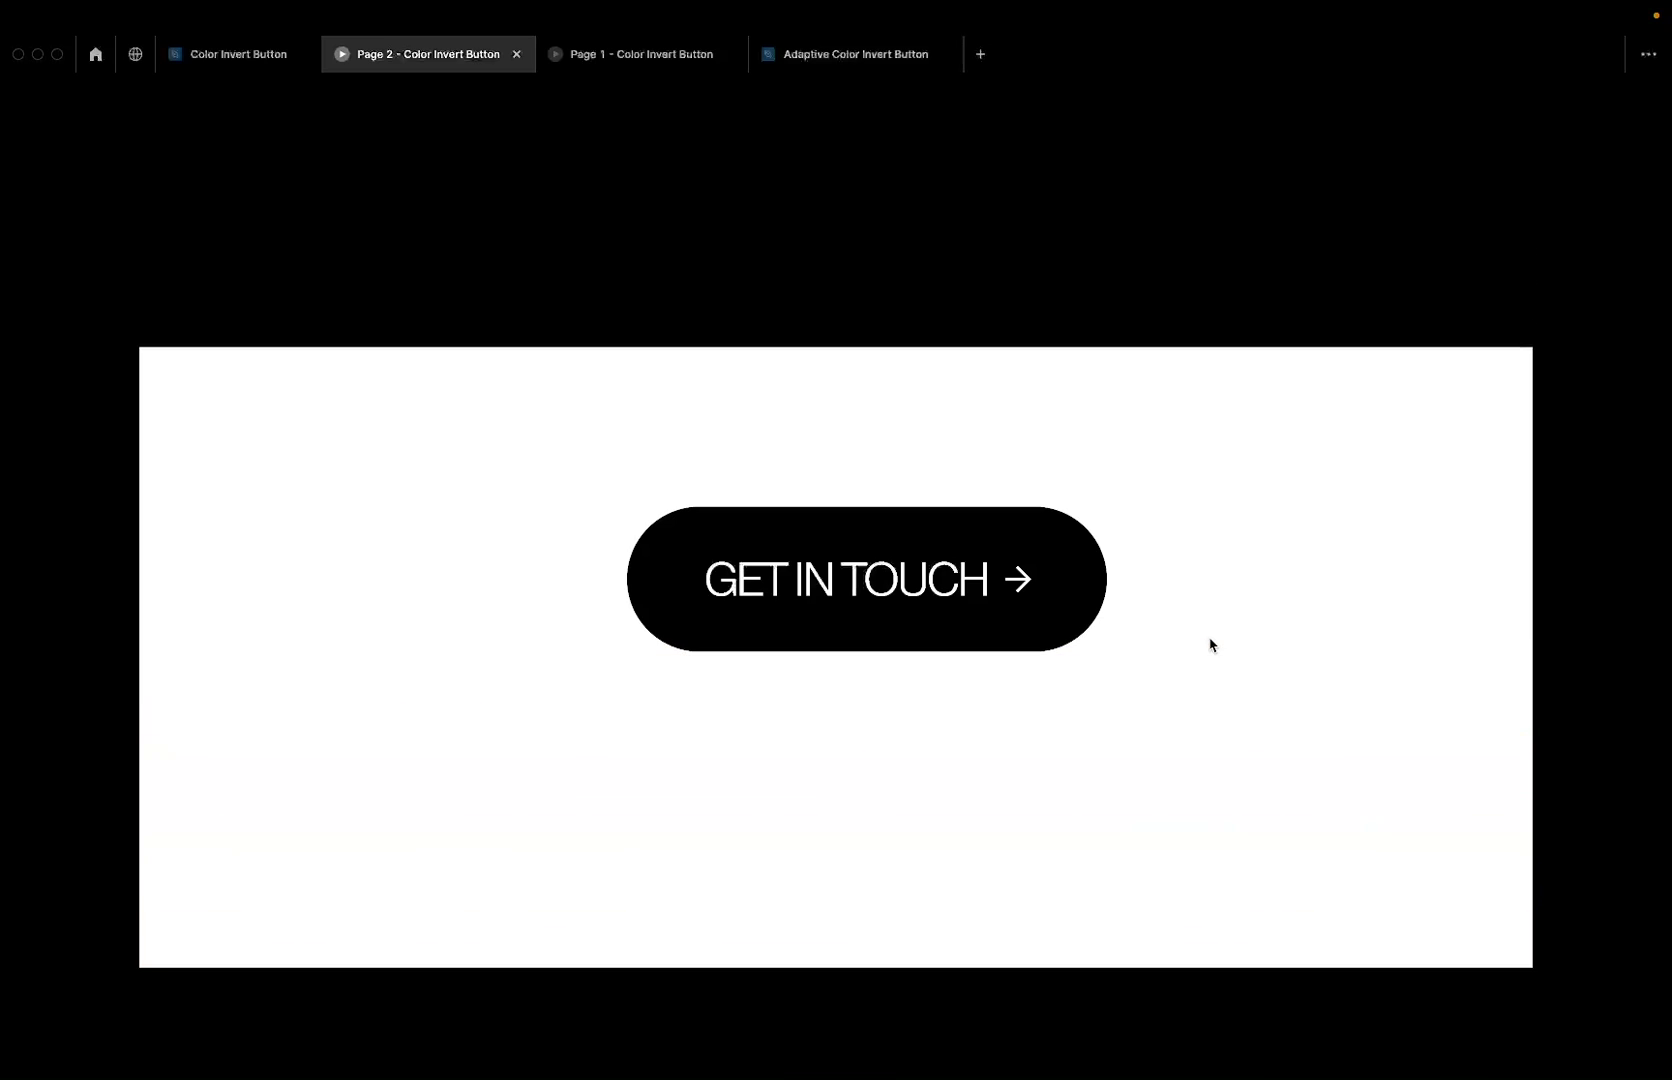
scroll(1210, 645, up, 5)
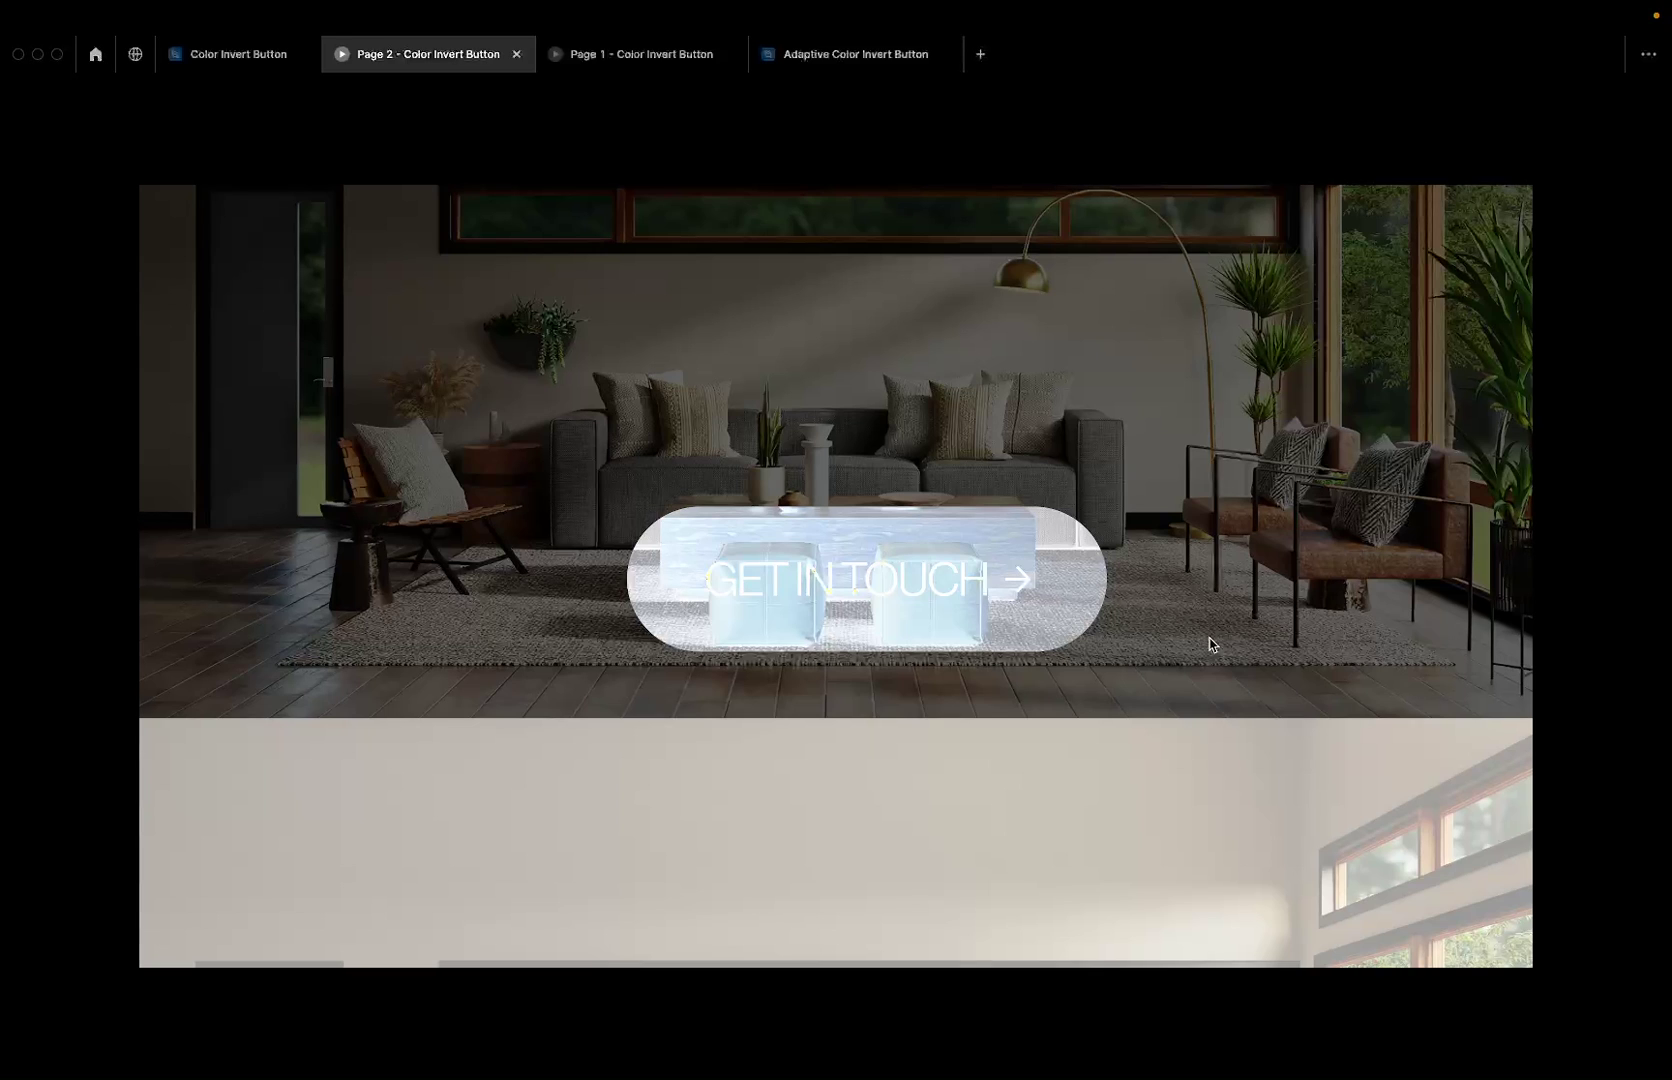
scroll(1210, 645, down, 10)
scroll(1210, 645, down, 6)
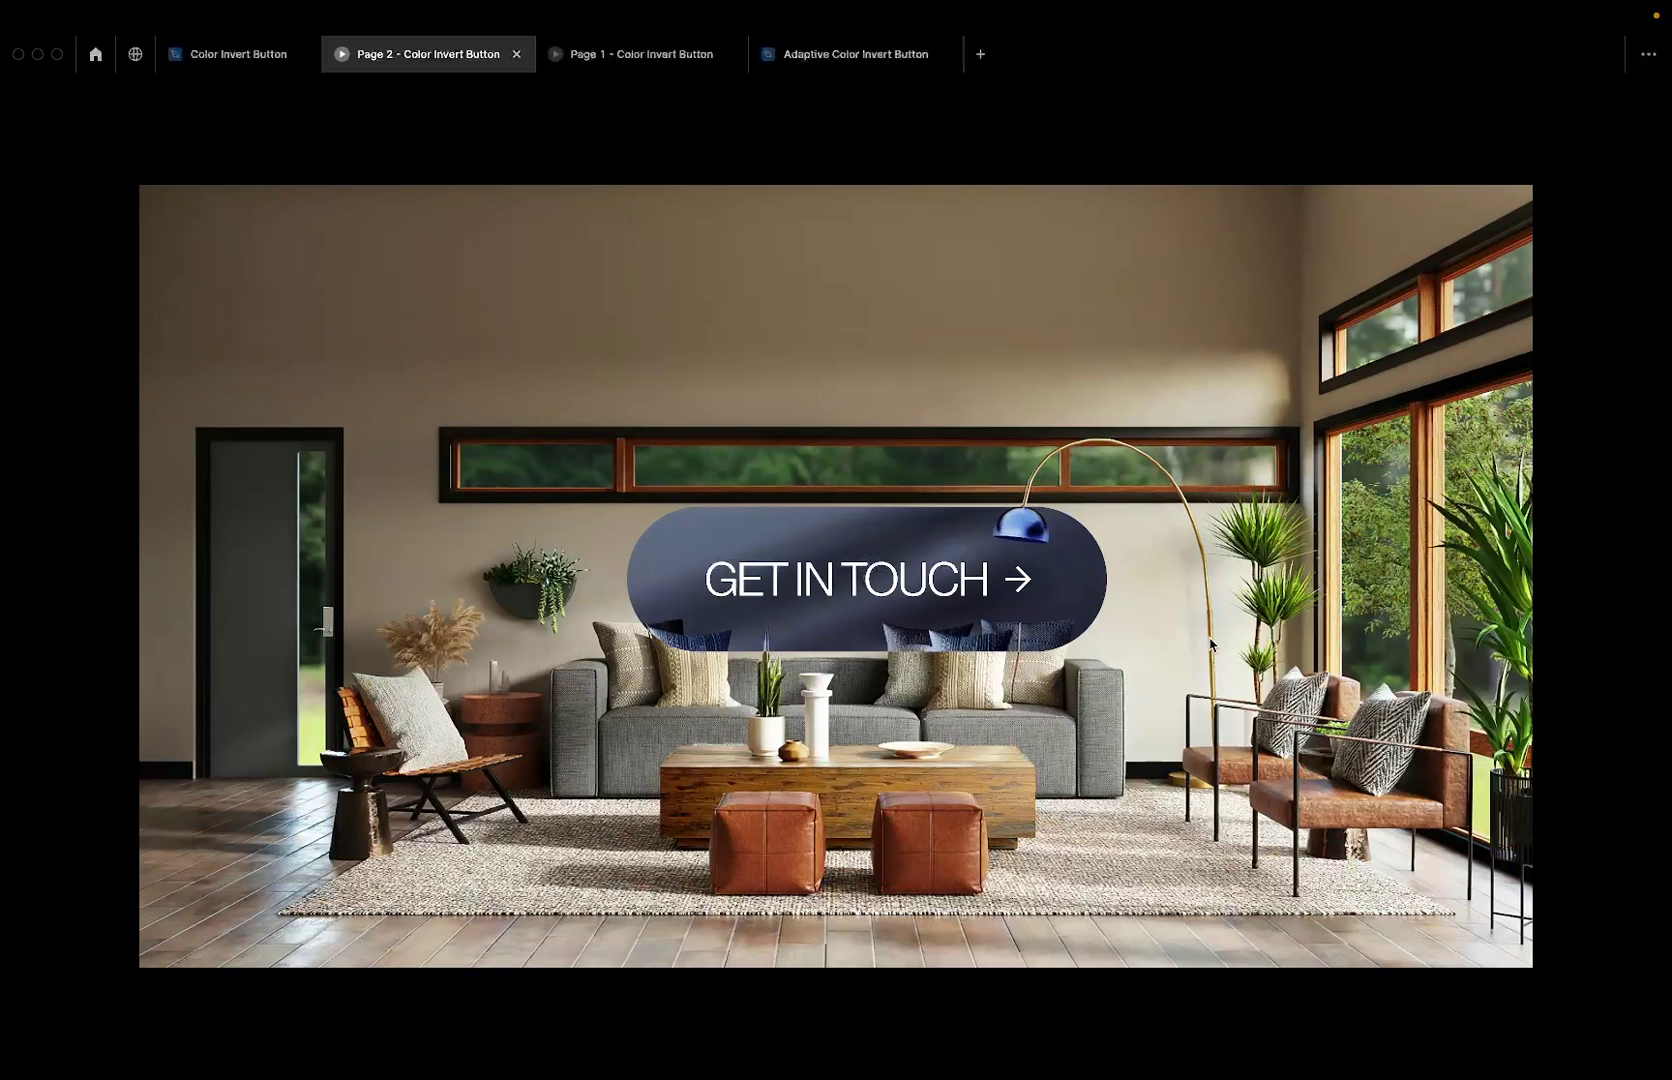
scroll(1210, 645, up, 10)
scroll(1210, 645, up, 2)
scroll(1210, 645, down, 1)
scroll(1210, 645, up, 3)
scroll(1210, 645, down, 2)
scroll(1210, 645, down, 1)
scroll(1210, 645, up, 4)
scroll(1210, 645, down, 2)
scroll(1210, 645, up, 5)
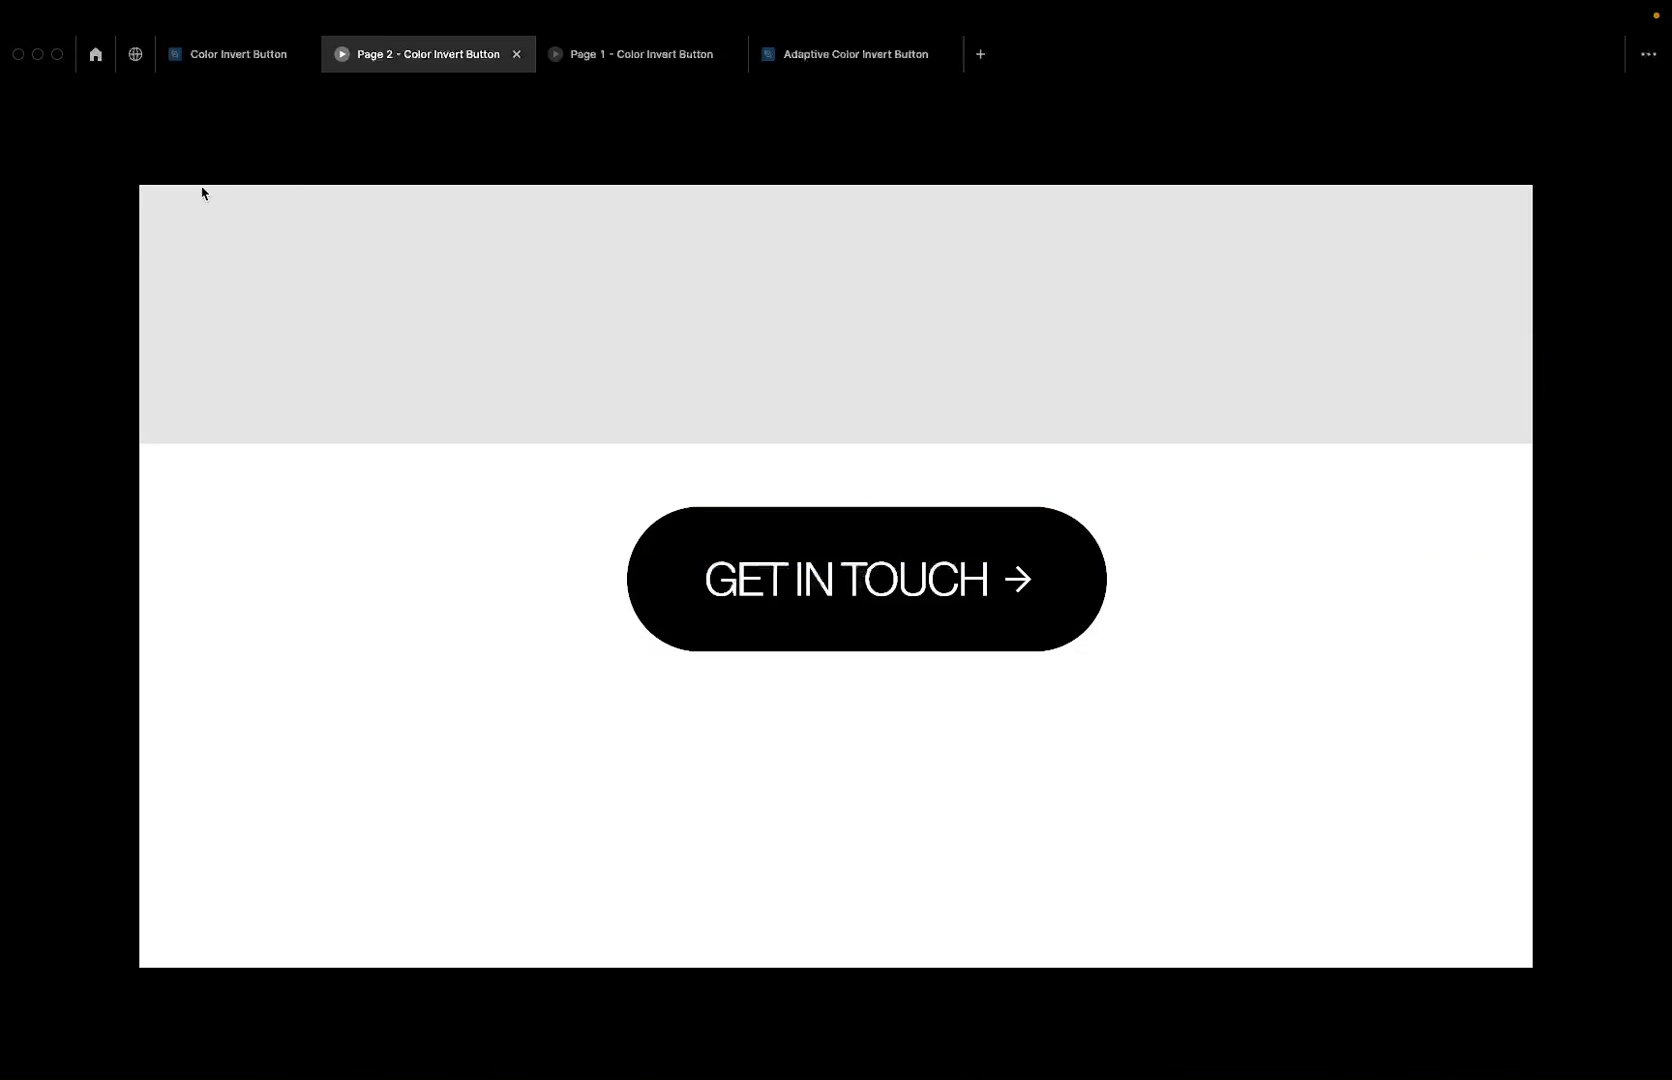
scroll(1012, 373, down, 5)
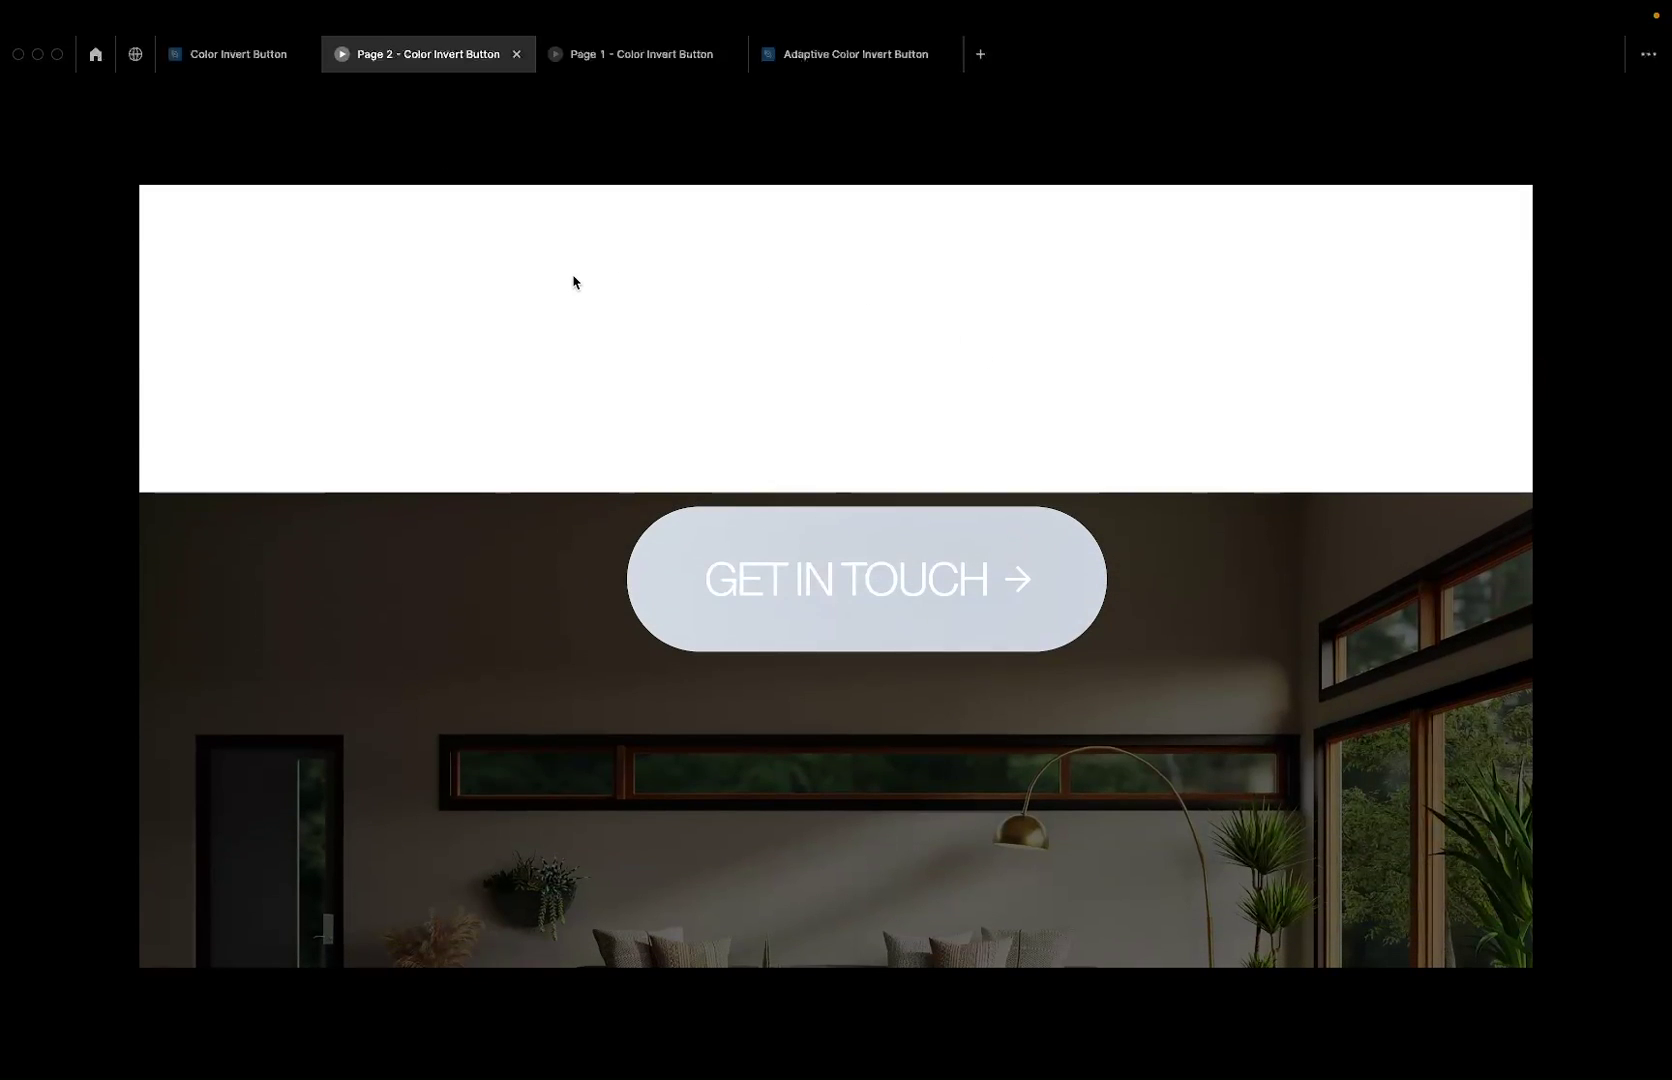
scroll(574, 280, up, 1)
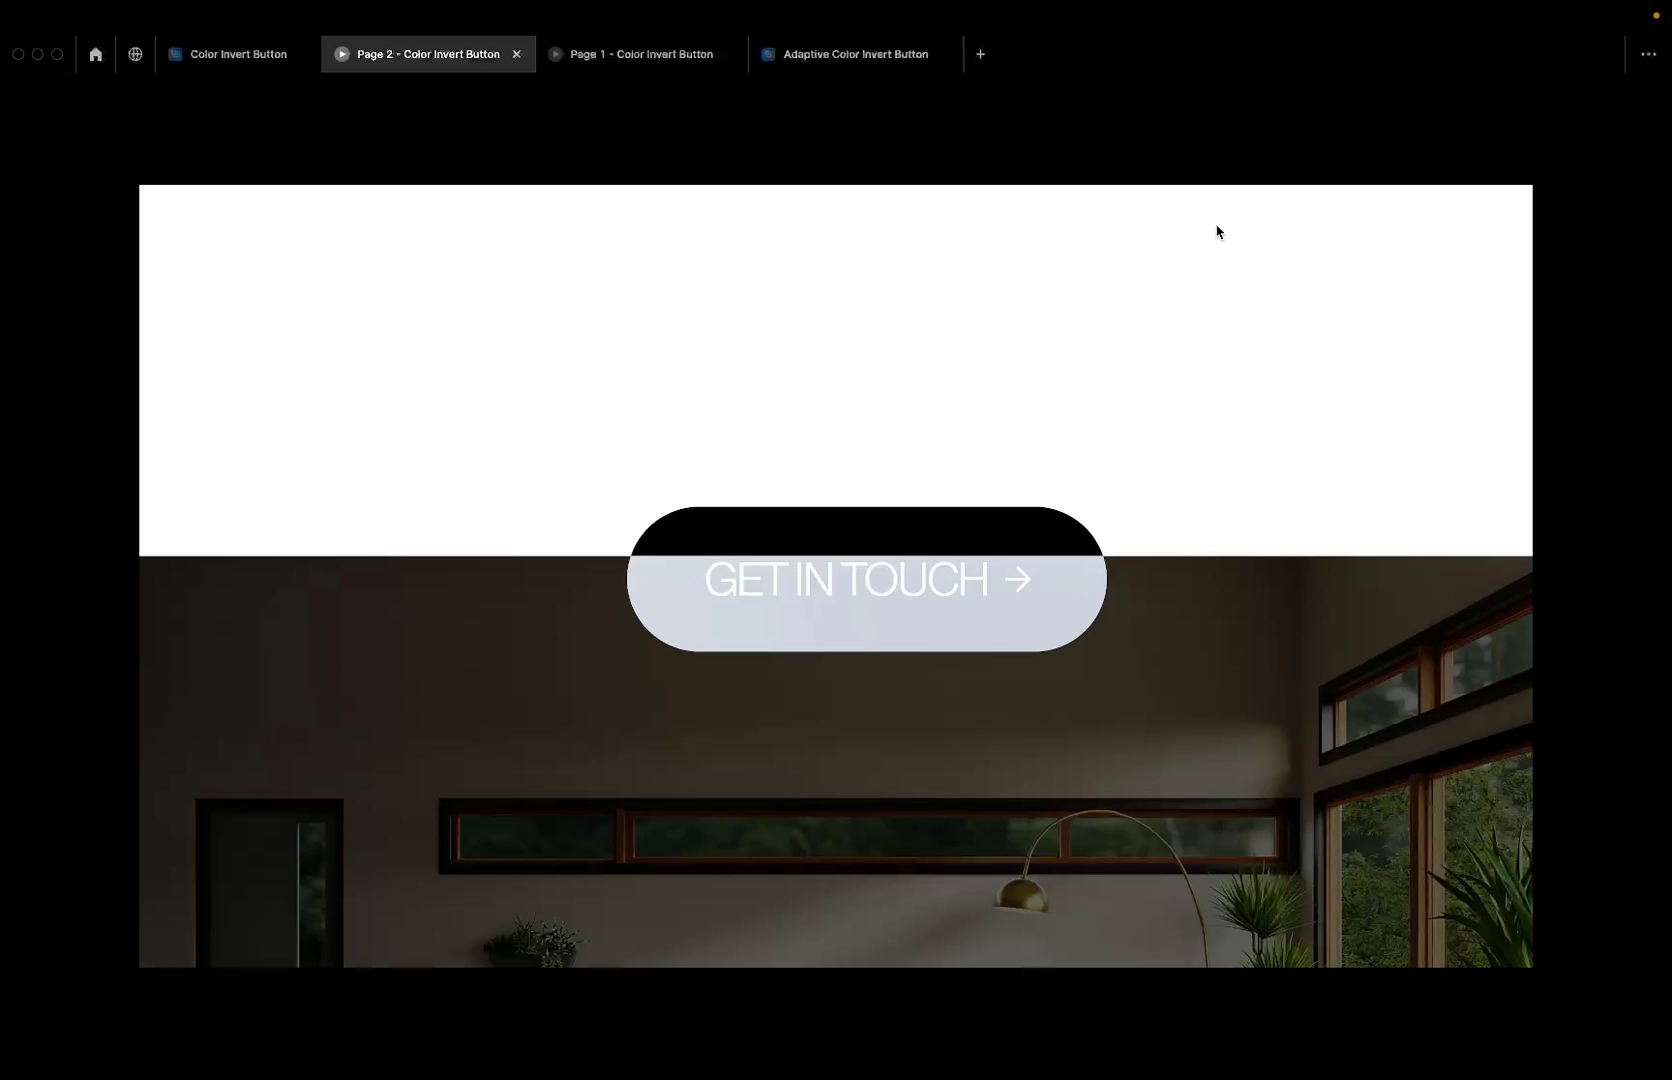
scroll(1217, 232, down, 2)
scroll(1217, 232, up, 3)
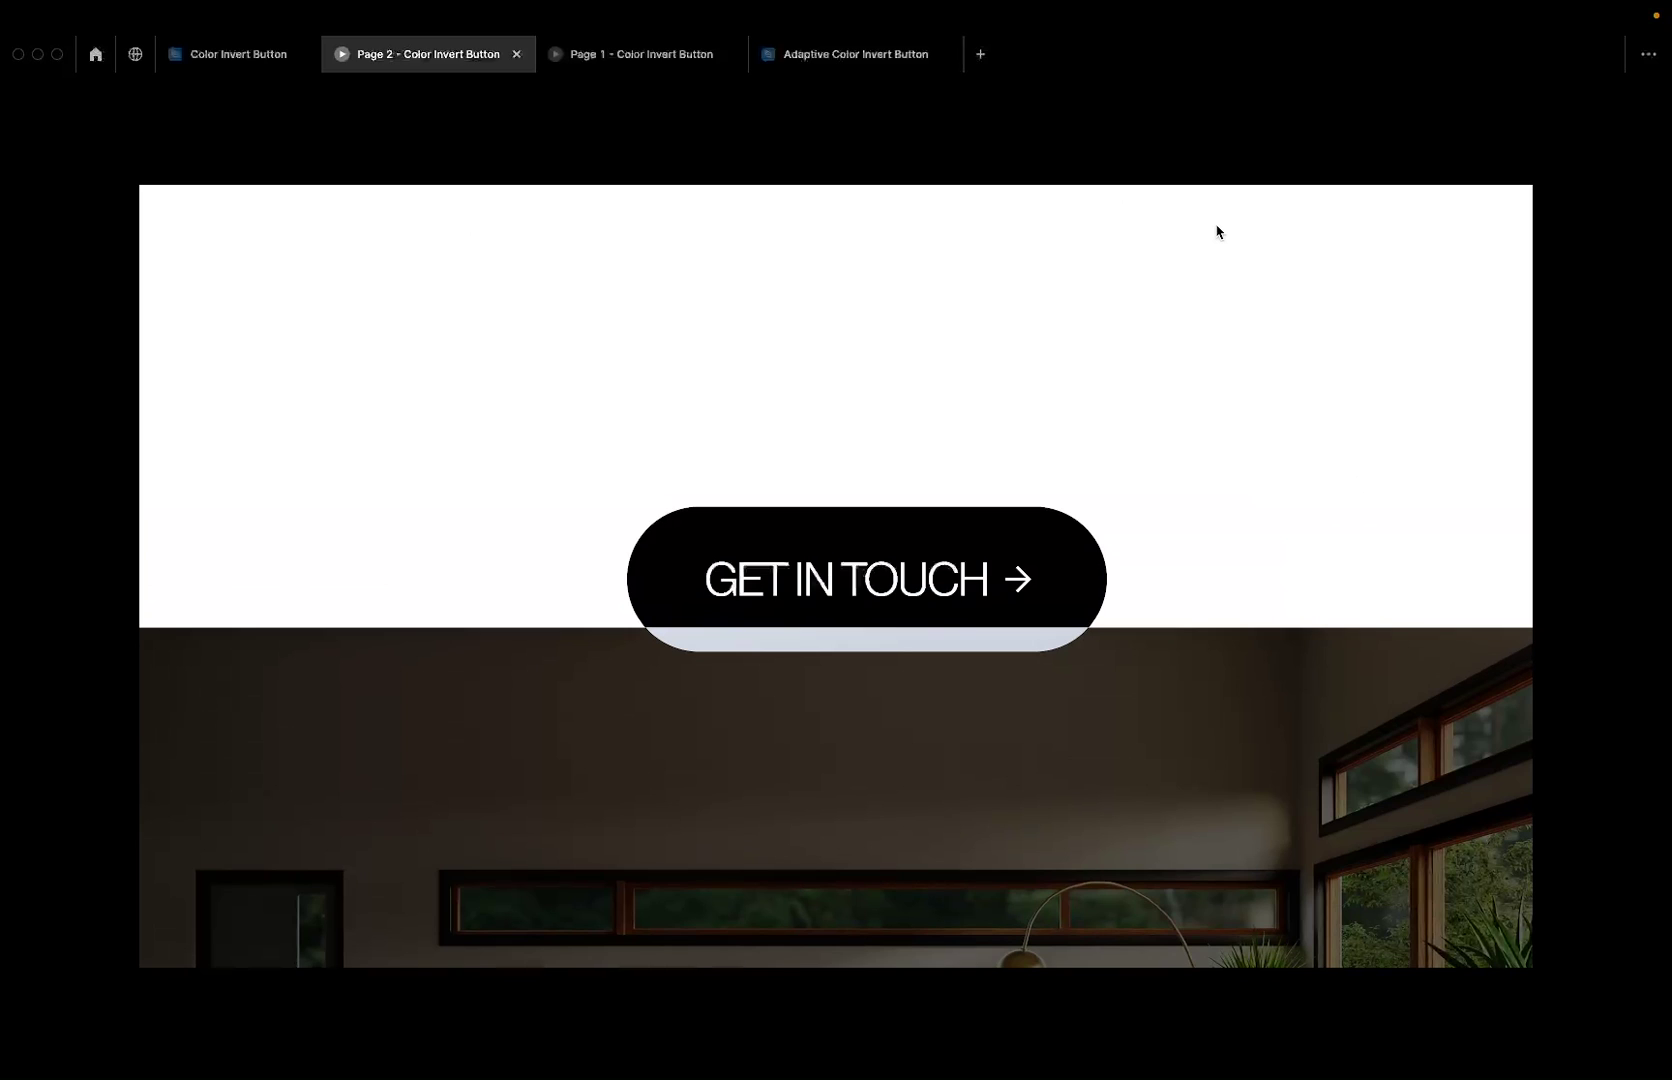
Step: Switch to the Adaptive Color Invert Button file and paste a copy of the Button frame onto Page 2
click(835, 57)
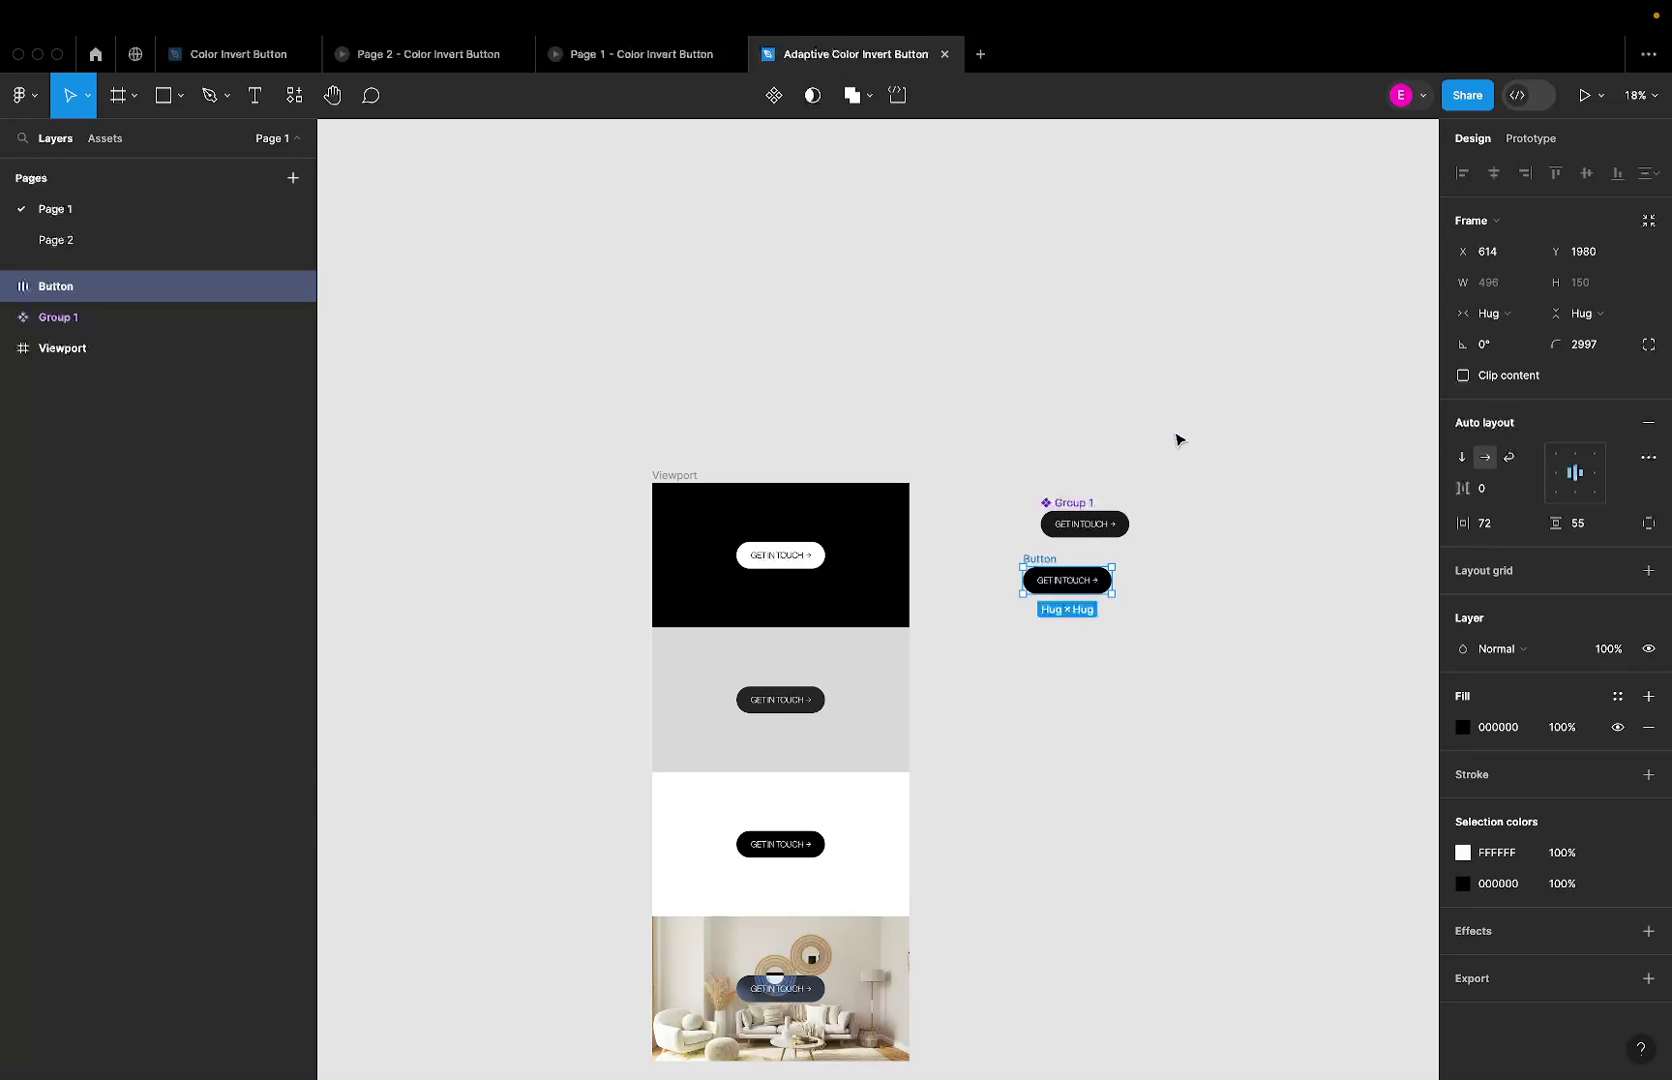
scroll(1055, 540, up, 4)
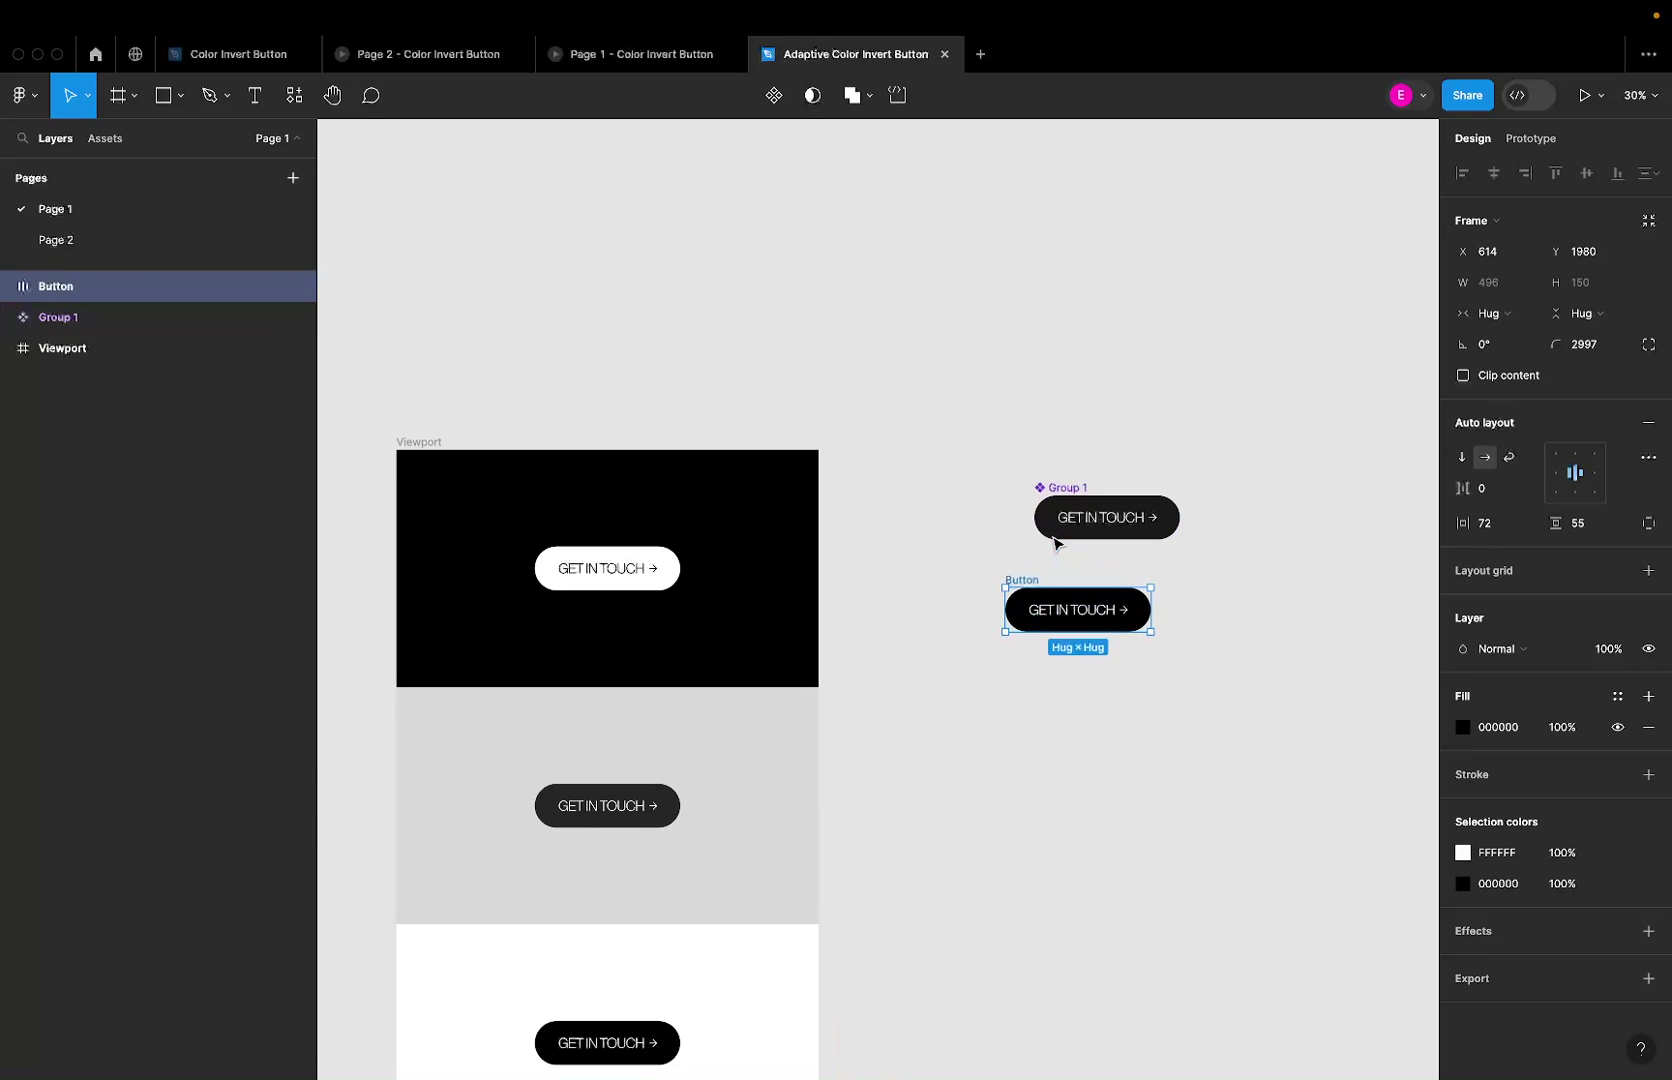
click(157, 231)
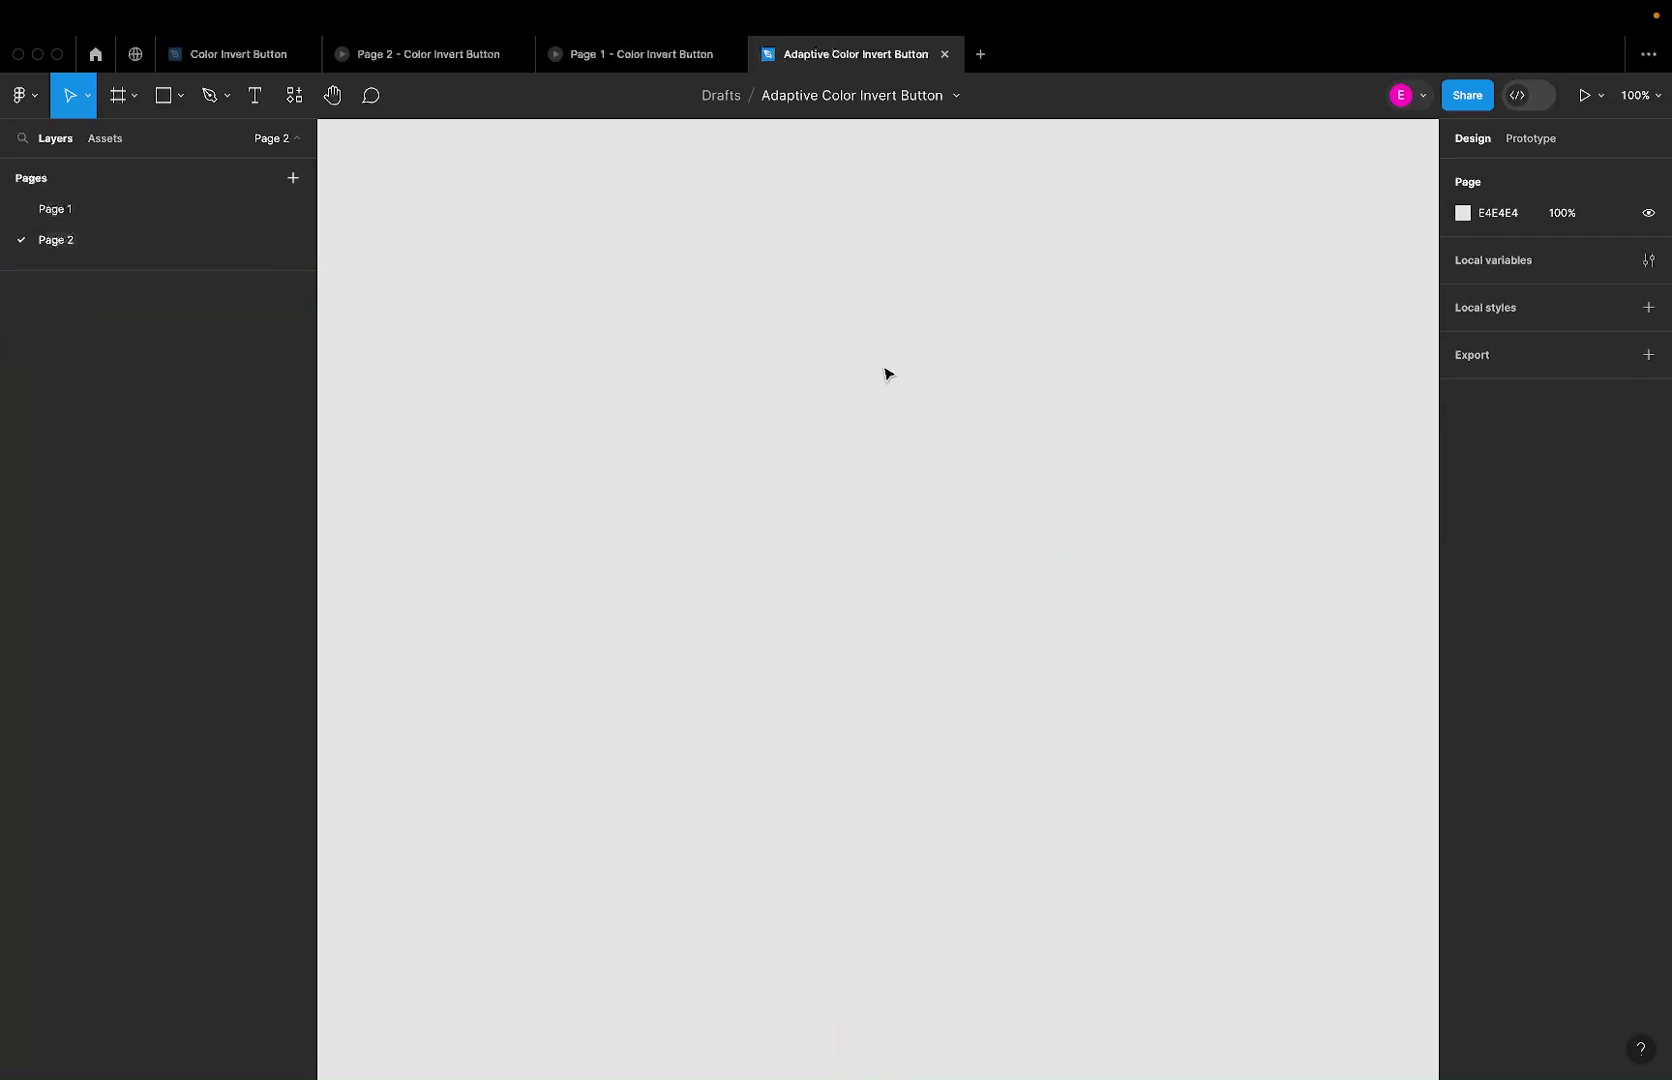
key(ctrl+v)
scroll(884, 373, down, 5)
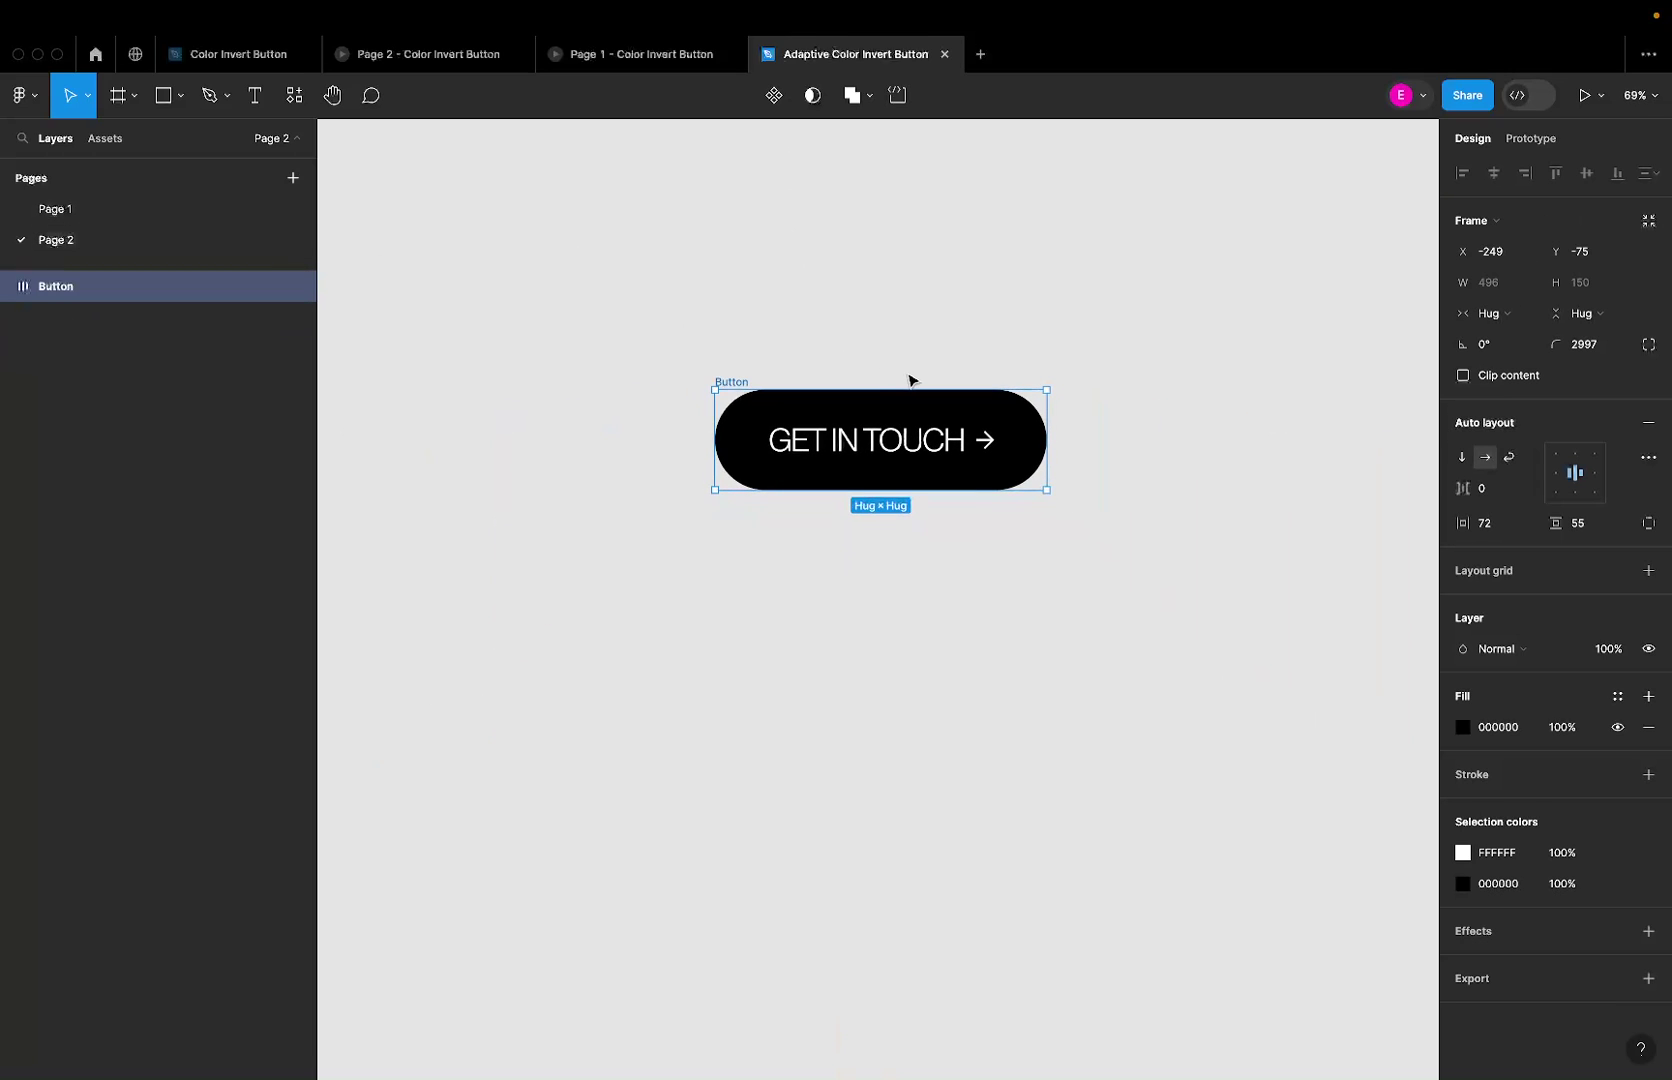
scroll(910, 378, up, 4)
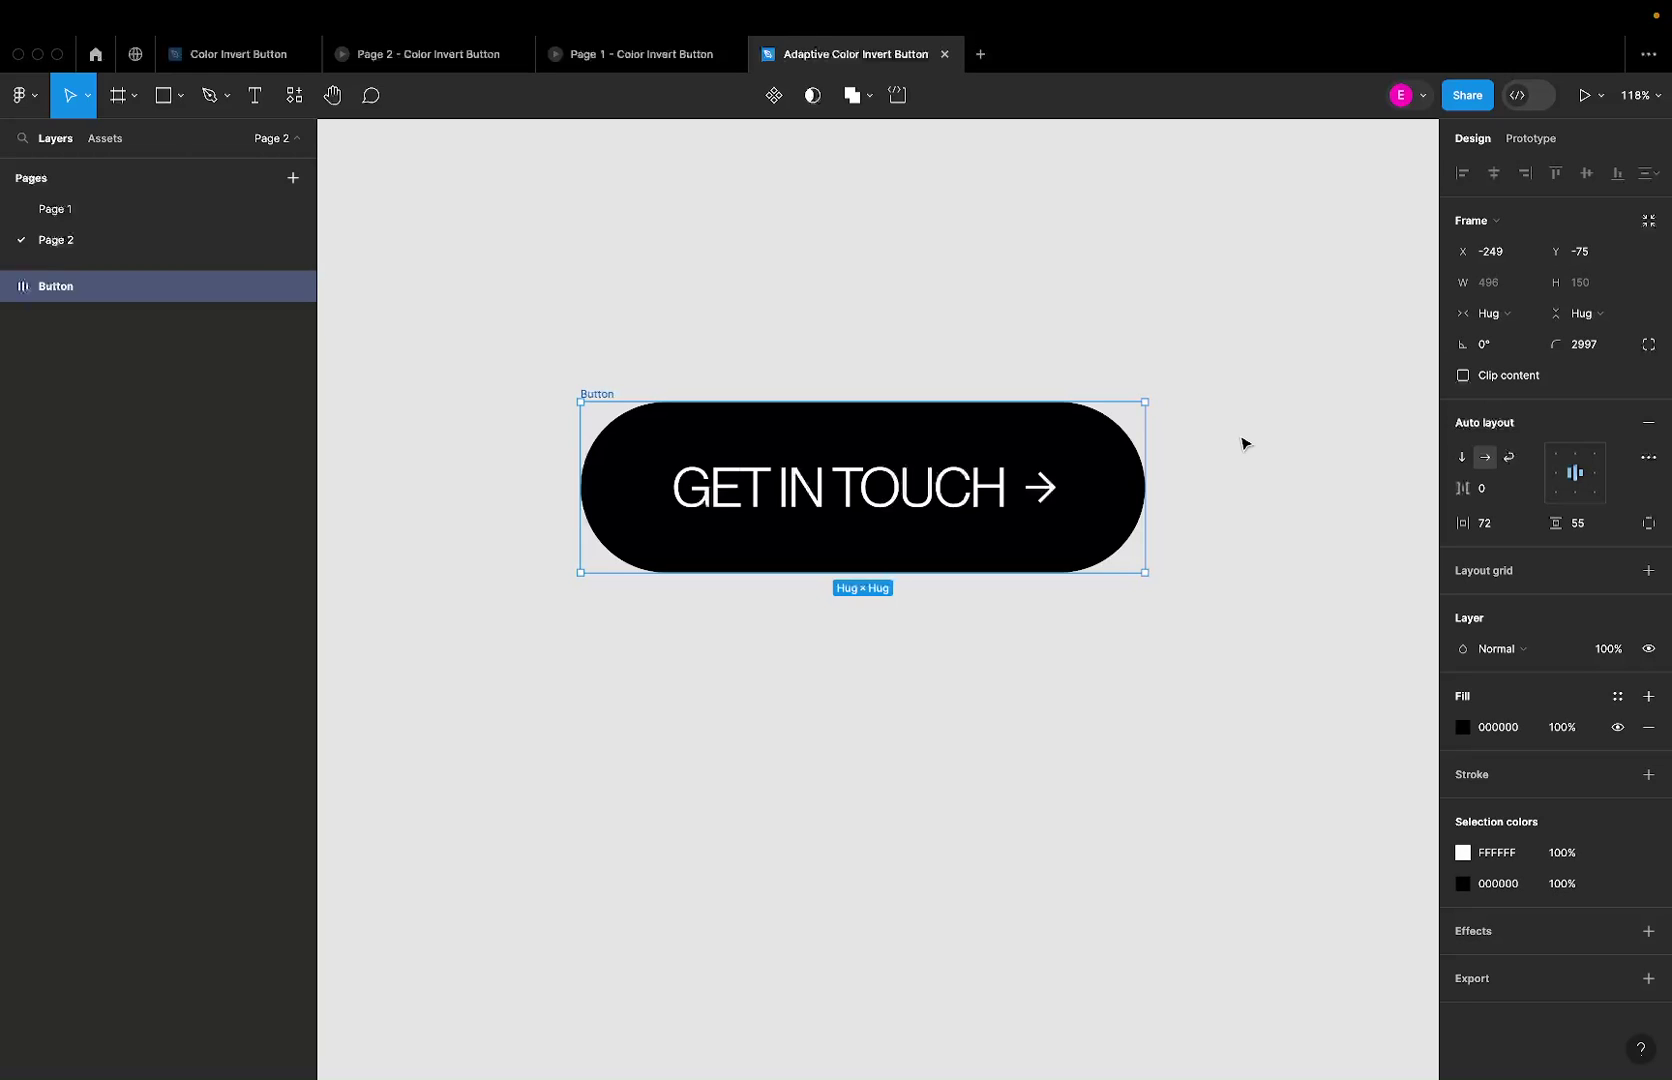
Step: Inspect the pasted button's auto layout settings and its nested Text & Arrow layer
double_click(1056, 480)
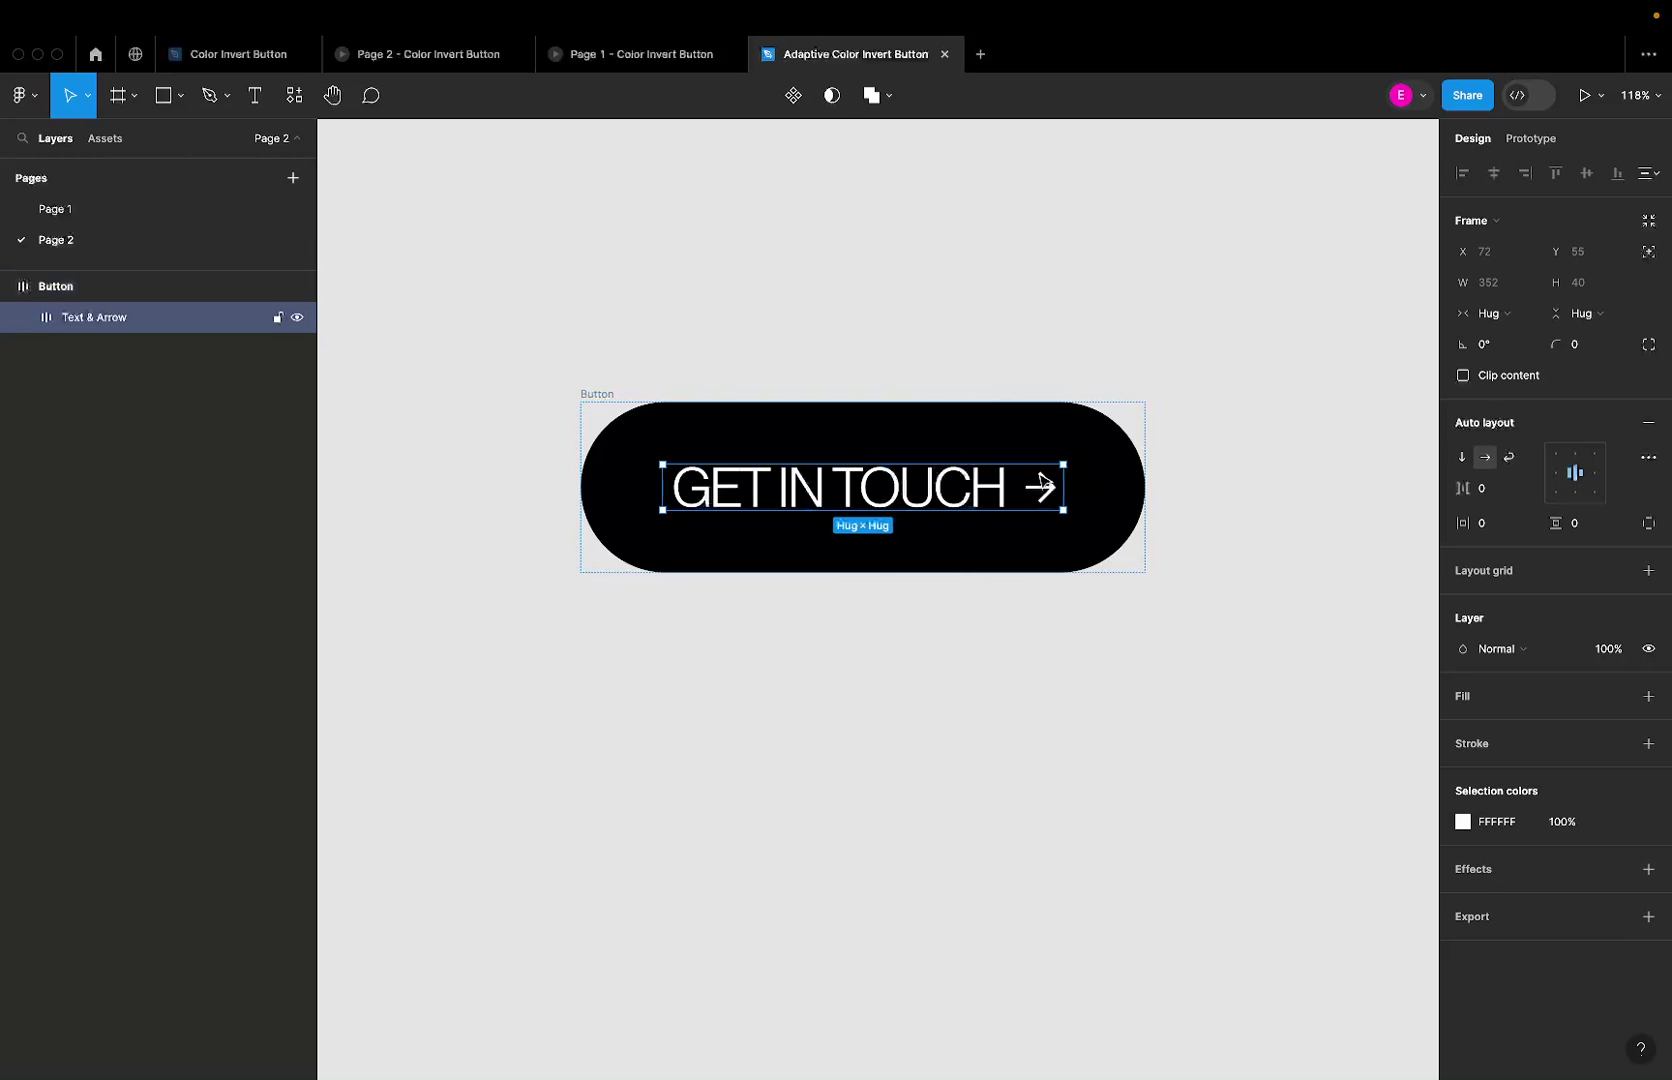
click(1030, 455)
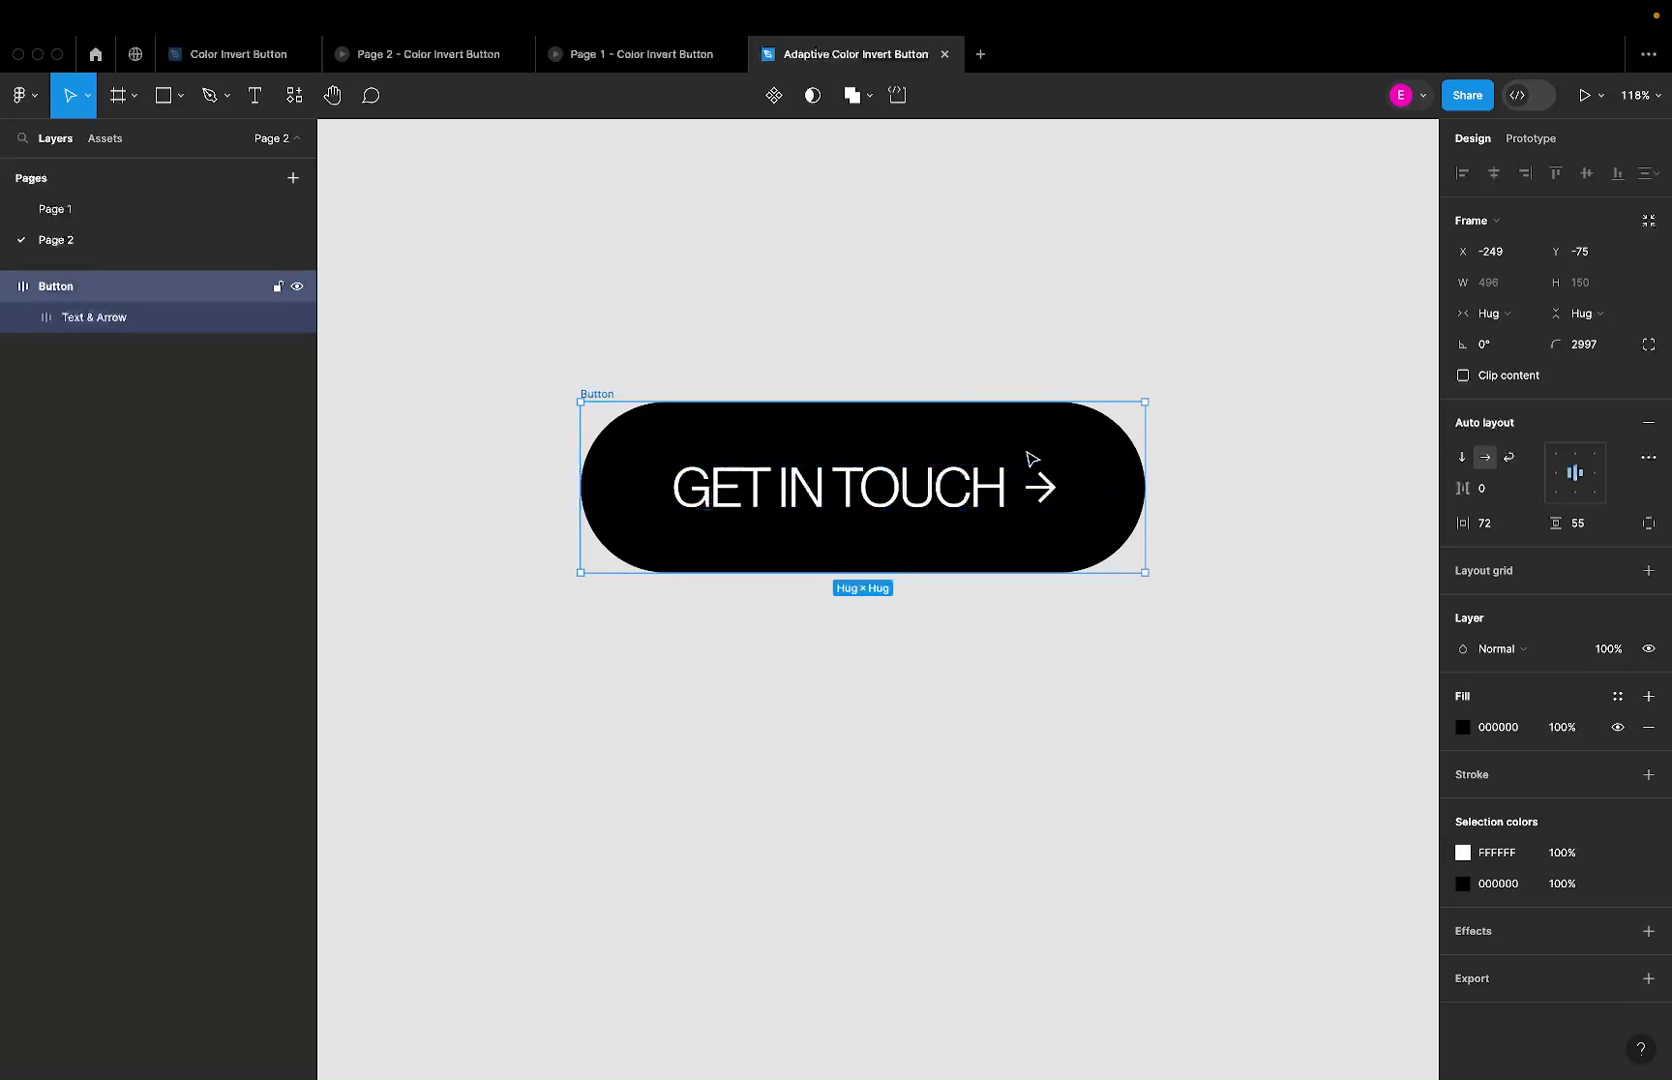
scroll(1030, 458, down, 3)
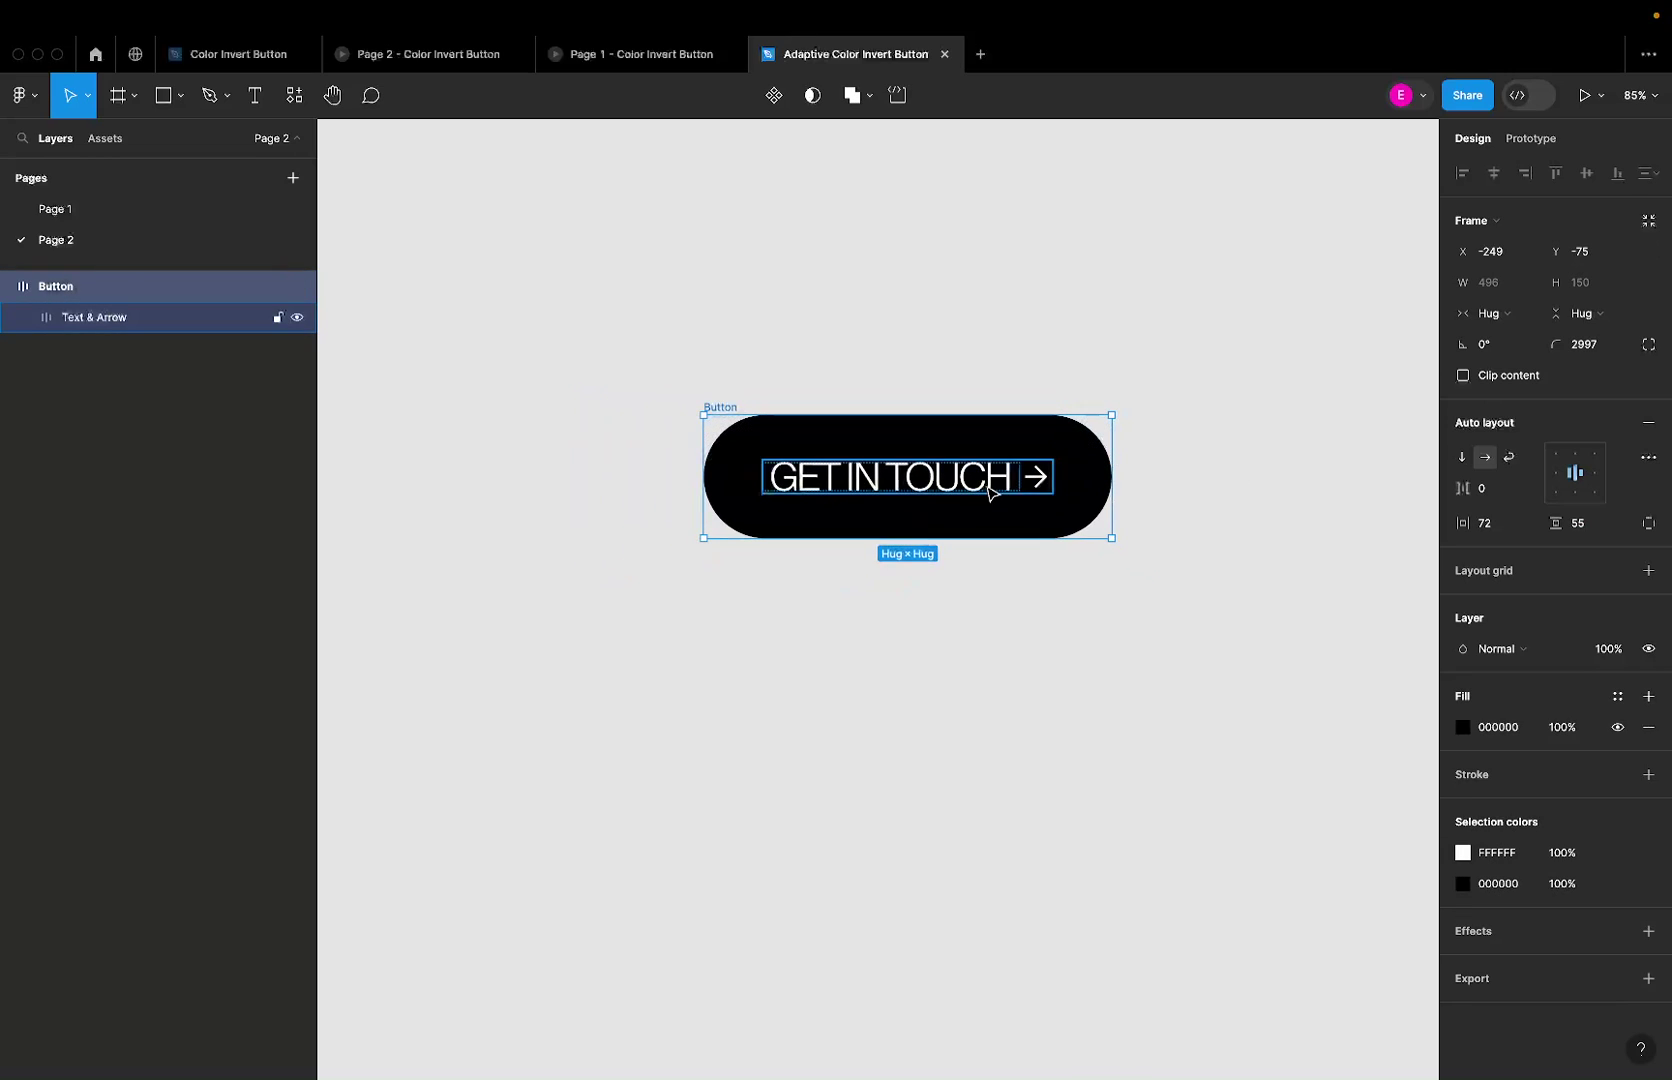
click(990, 490)
scroll(990, 490, down, 4)
click(909, 448)
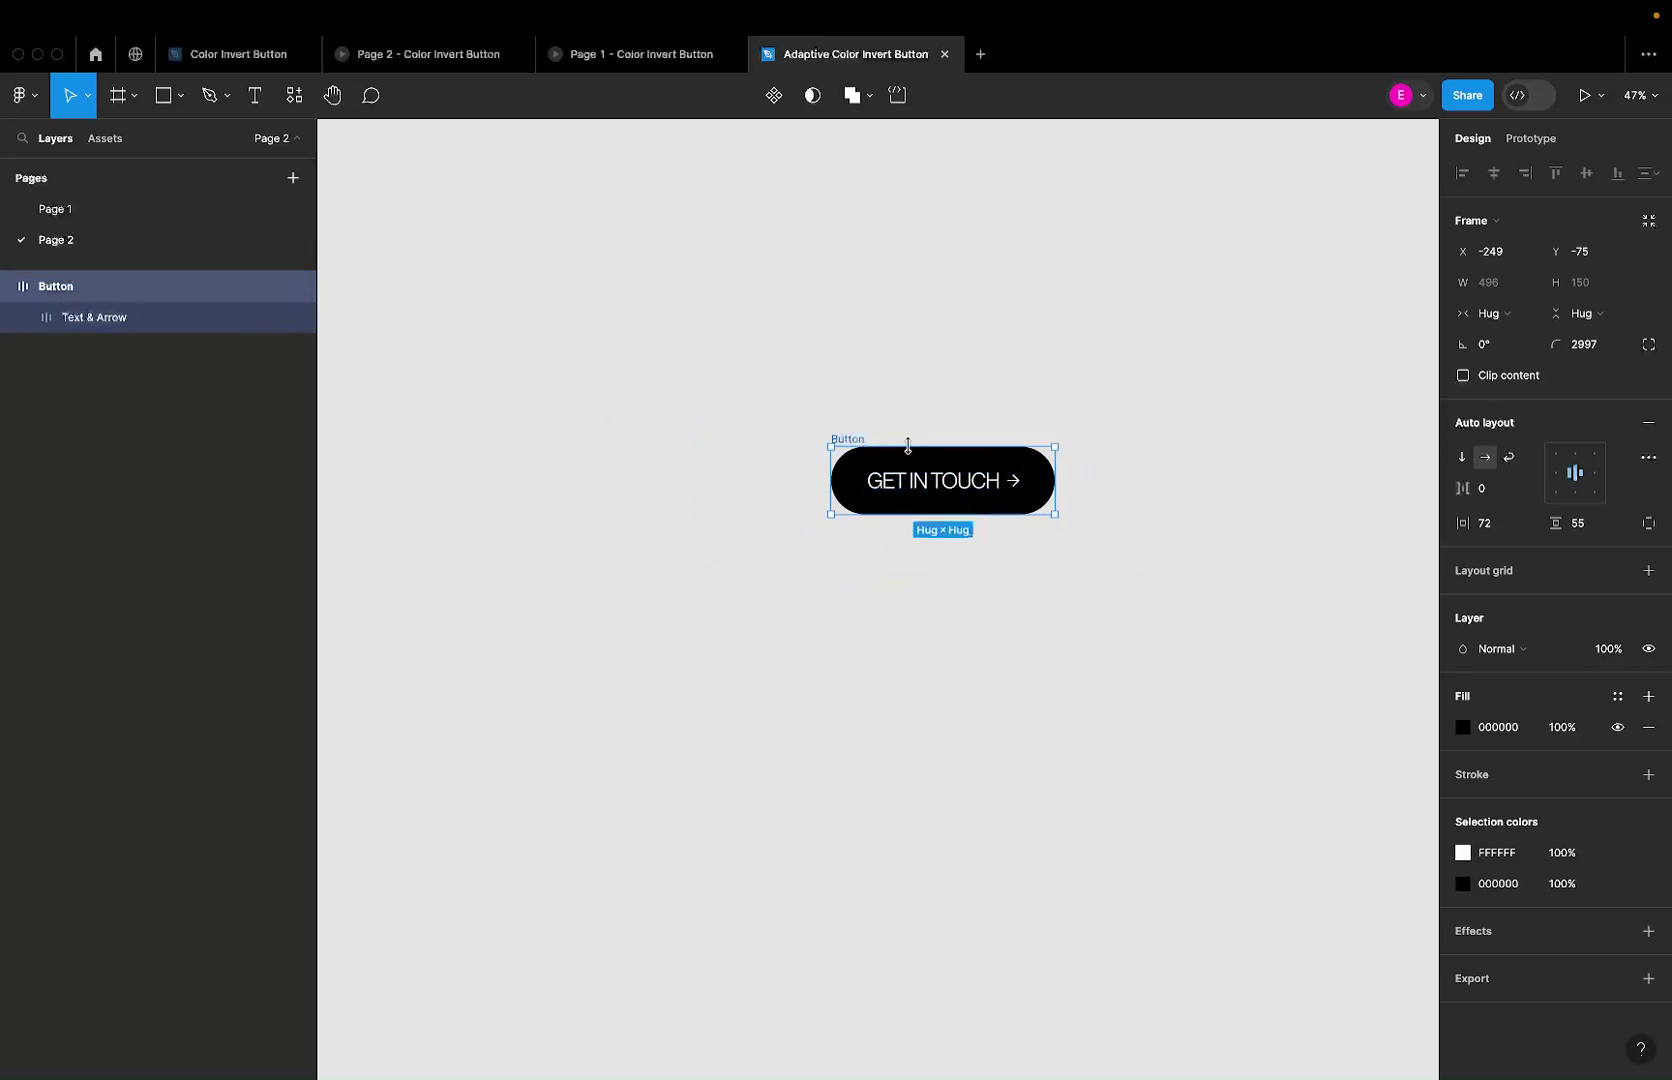
Step: Draw a new frame on the empty canvas beside the button and set its size to 1440 × 810
scroll(880, 495, left, 3)
scroll(878, 505, left, 3)
scroll(878, 505, down, 4)
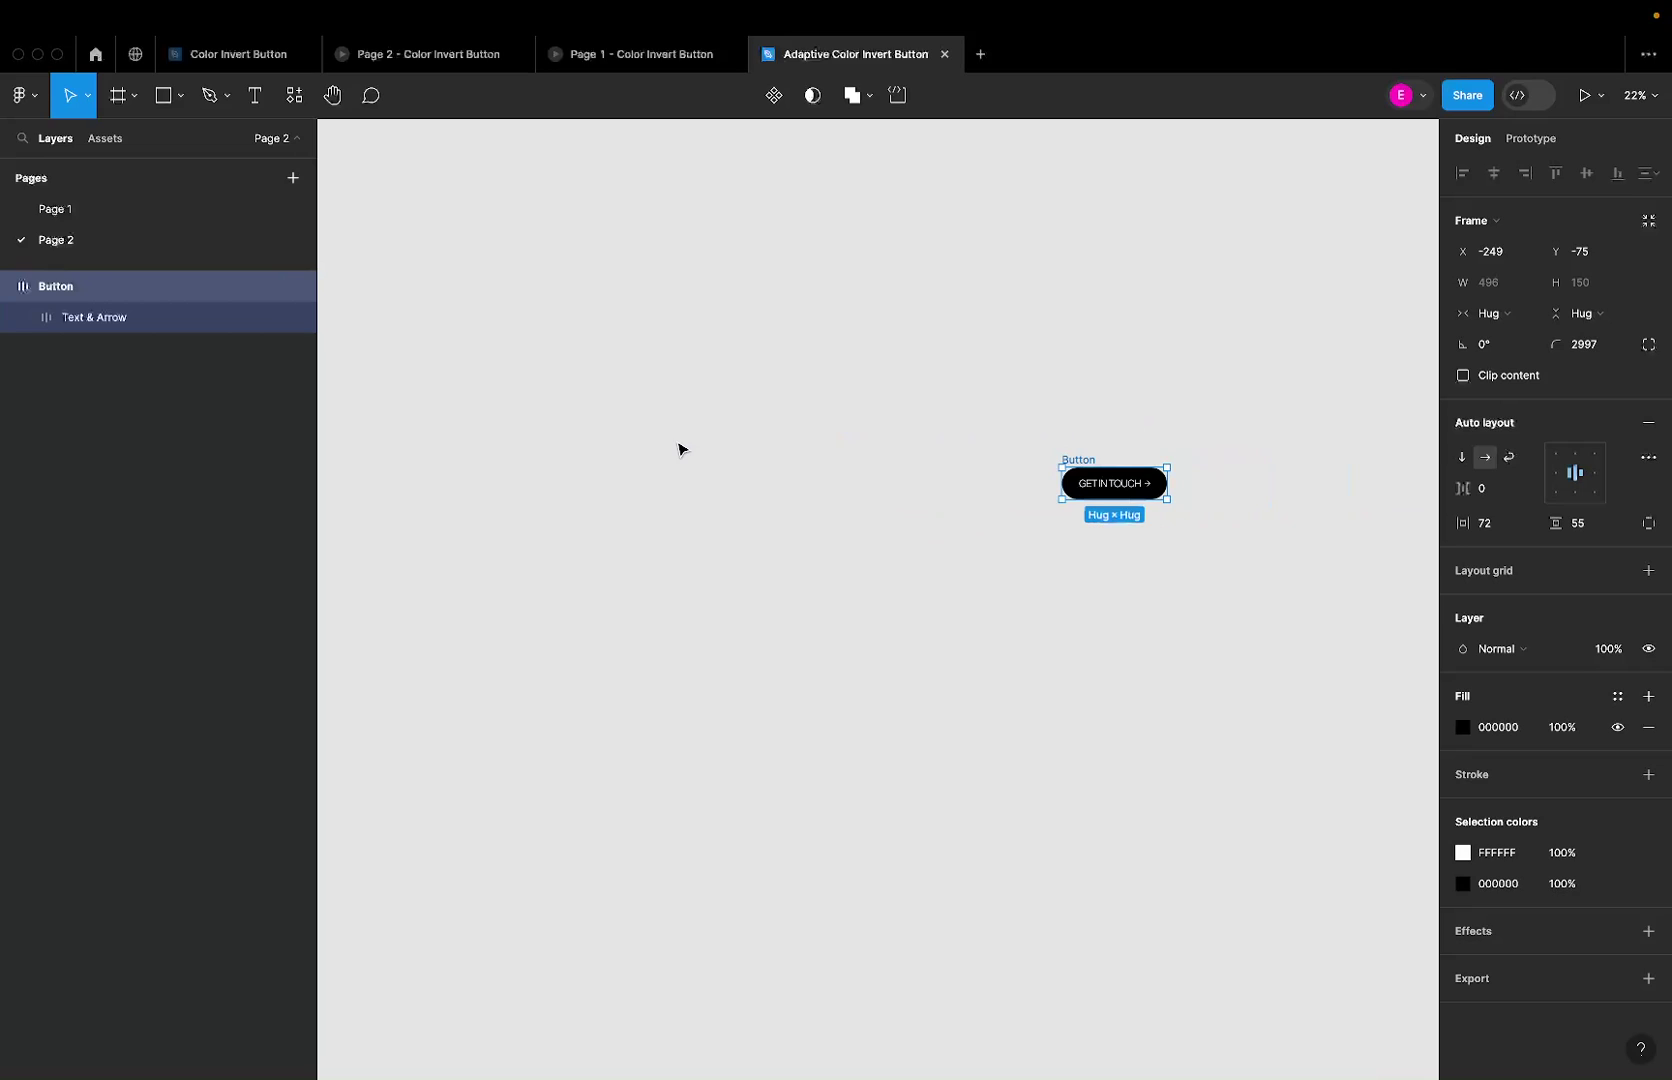
key(f)
drag(527, 406, 1008, 672)
click(1502, 287)
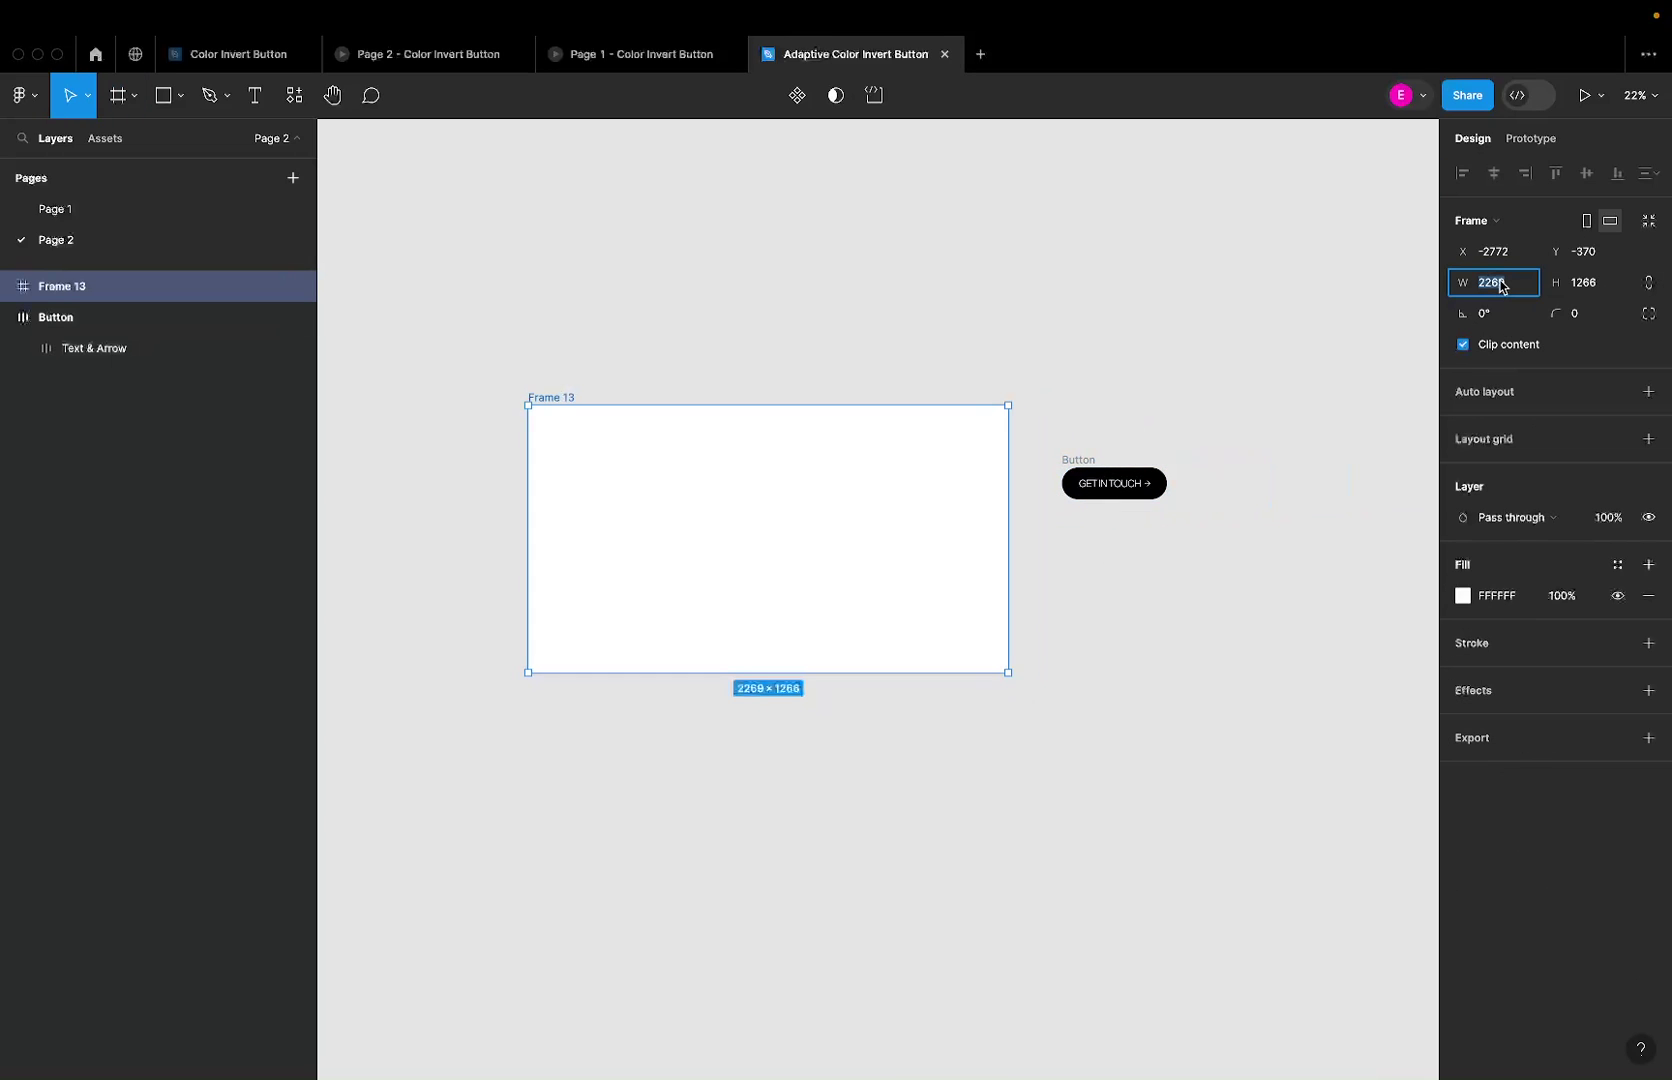
text(1440)
click(1612, 285)
text(810)
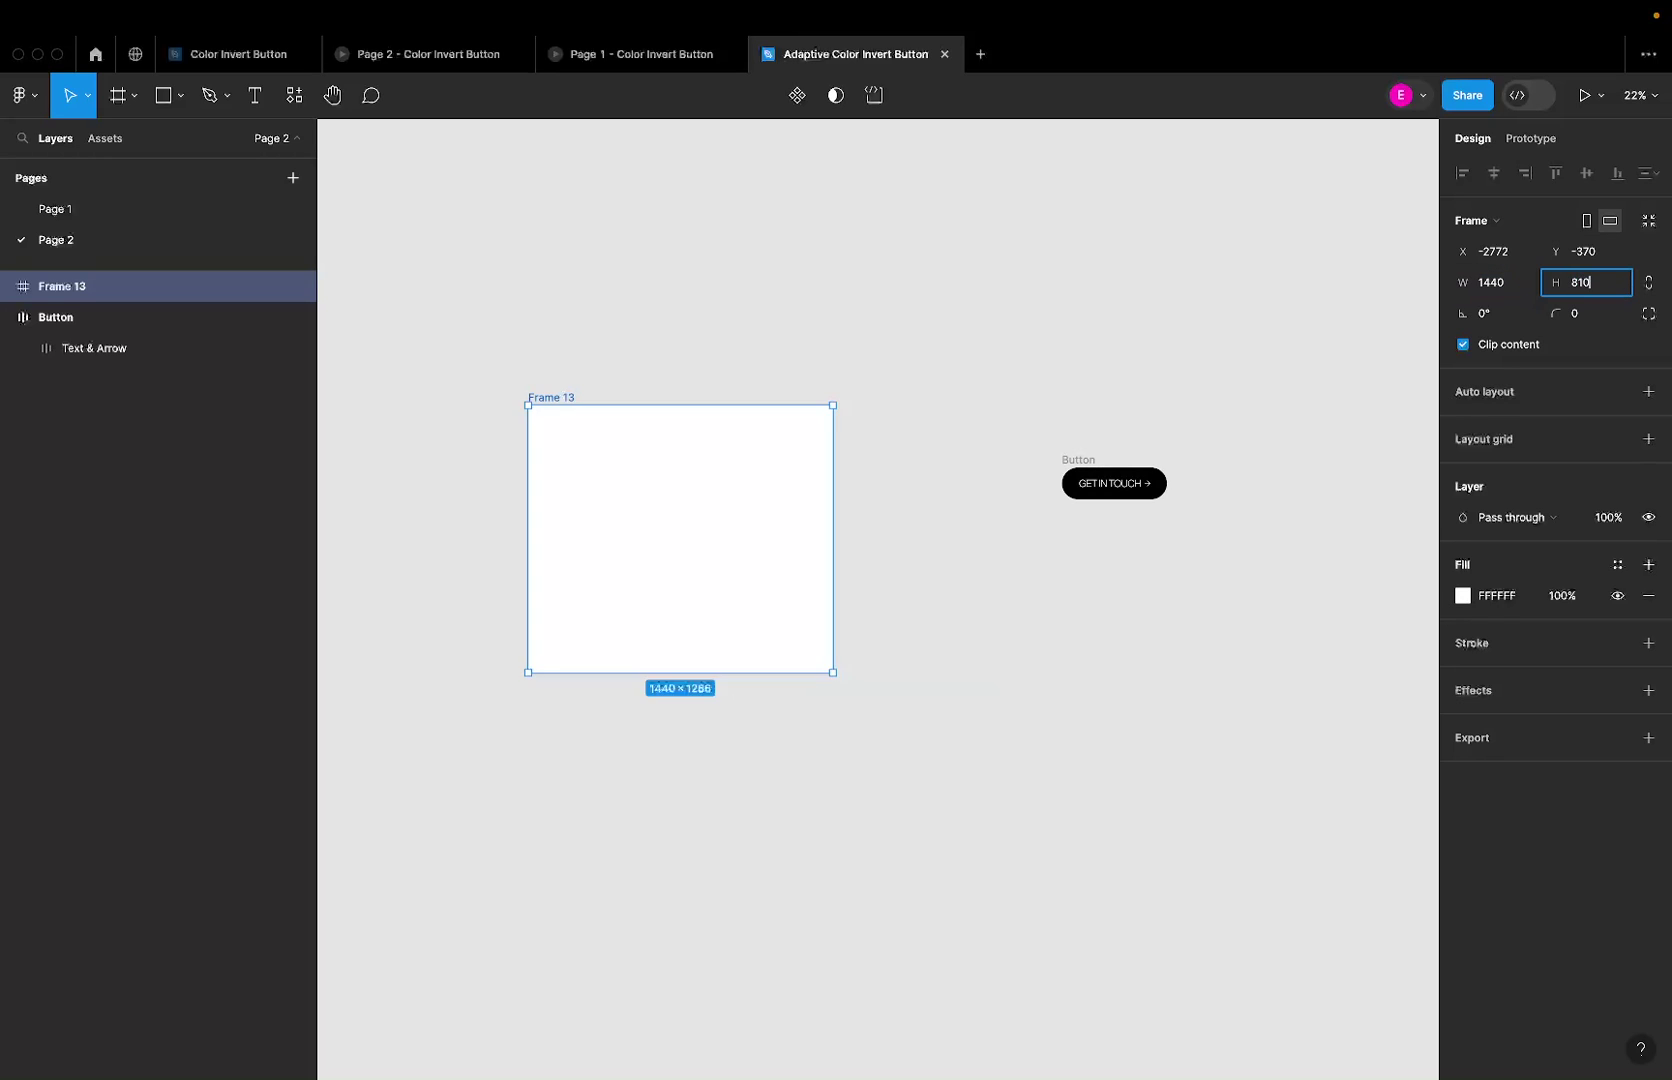
key(Return)
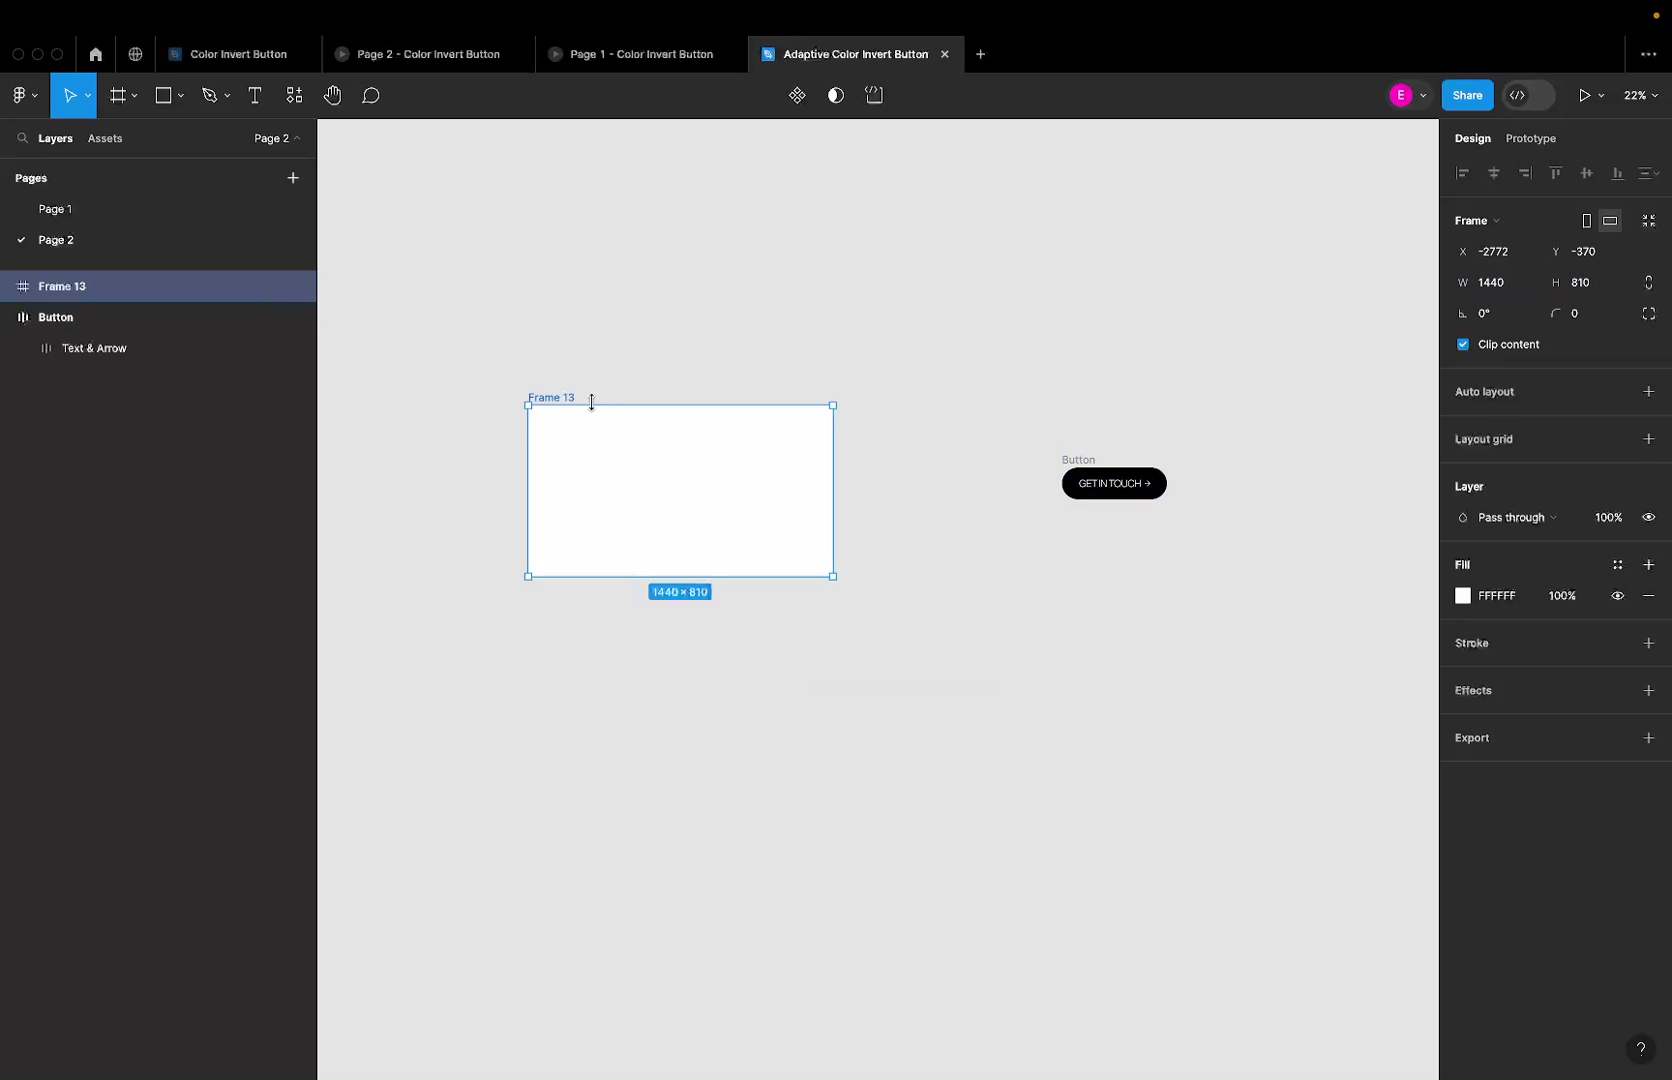
Step: Rename the new frame as Viewport
double_click(553, 398)
text(Viewp)
key(Return)
Step: Draw a rectangle inside the Viewport frame and resize it to fill the frame completely at 1440 × 810
scroll(679, 500, left, 5)
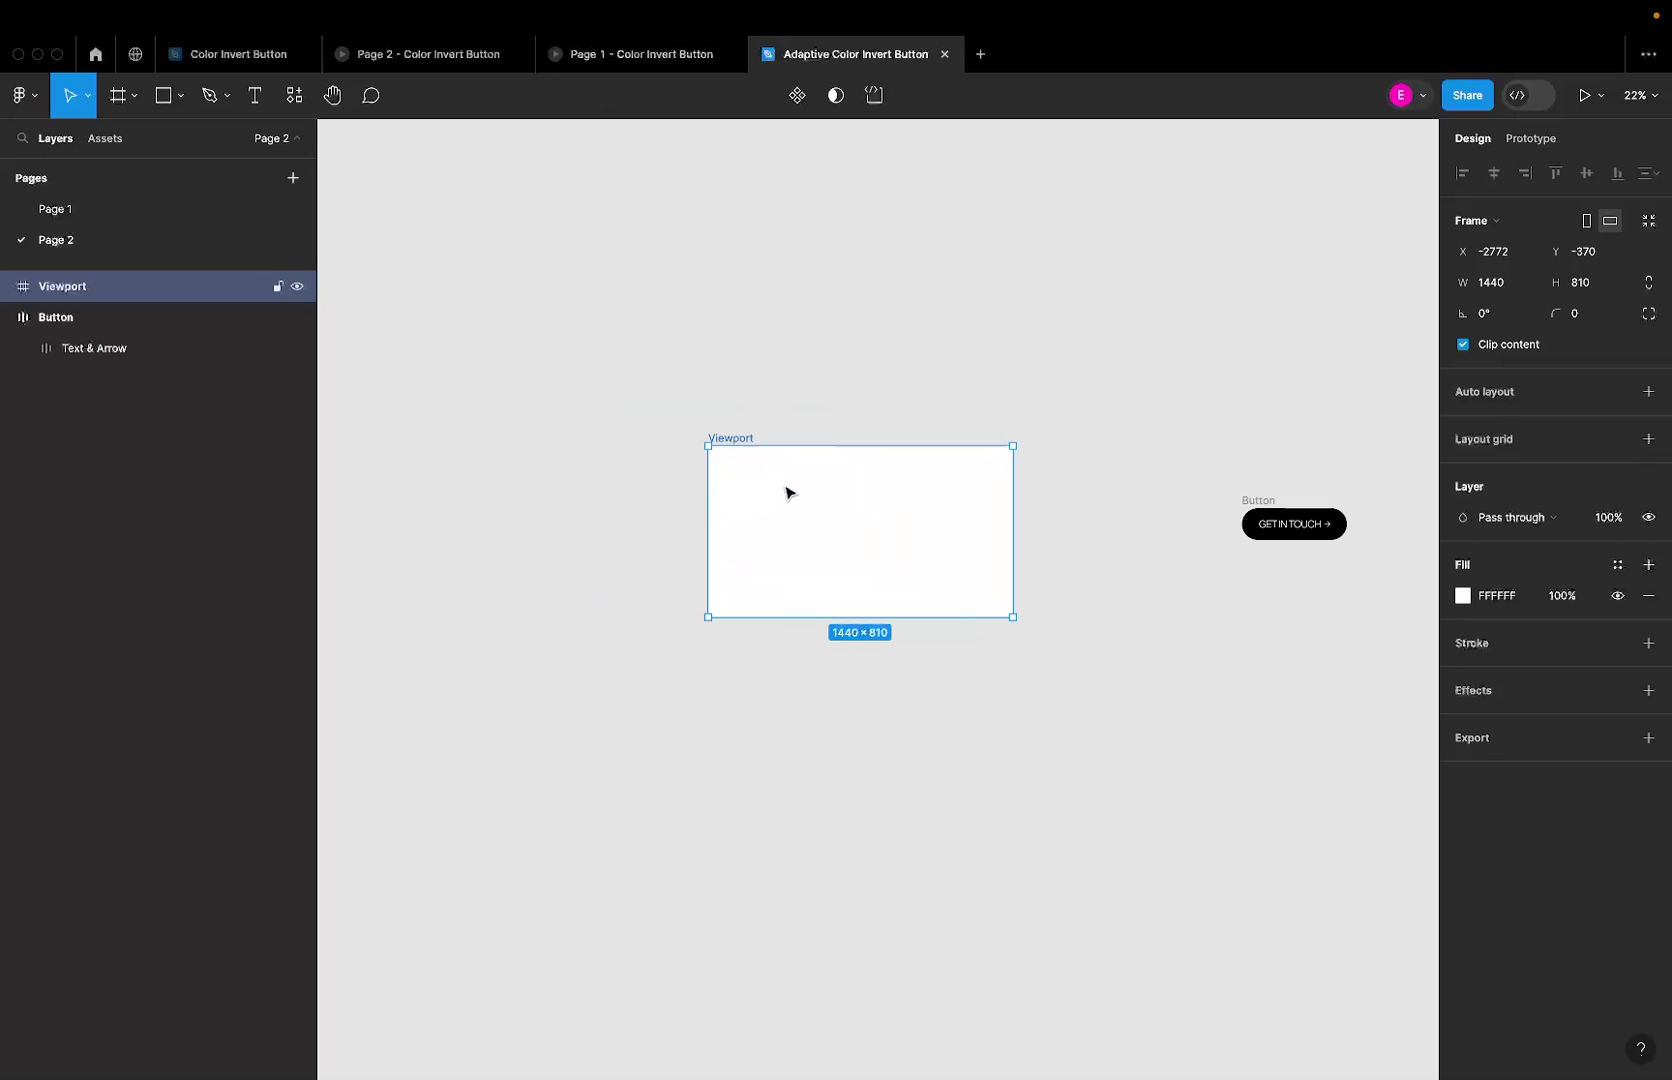
key(r)
mouse_move(728, 469)
mouse_down()
mouse_move(1000, 643)
mouse_move(1011, 621)
mouse_up()
mouse_move(727, 468)
mouse_down()
mouse_move(679, 416)
mouse_move(707, 442)
mouse_up()
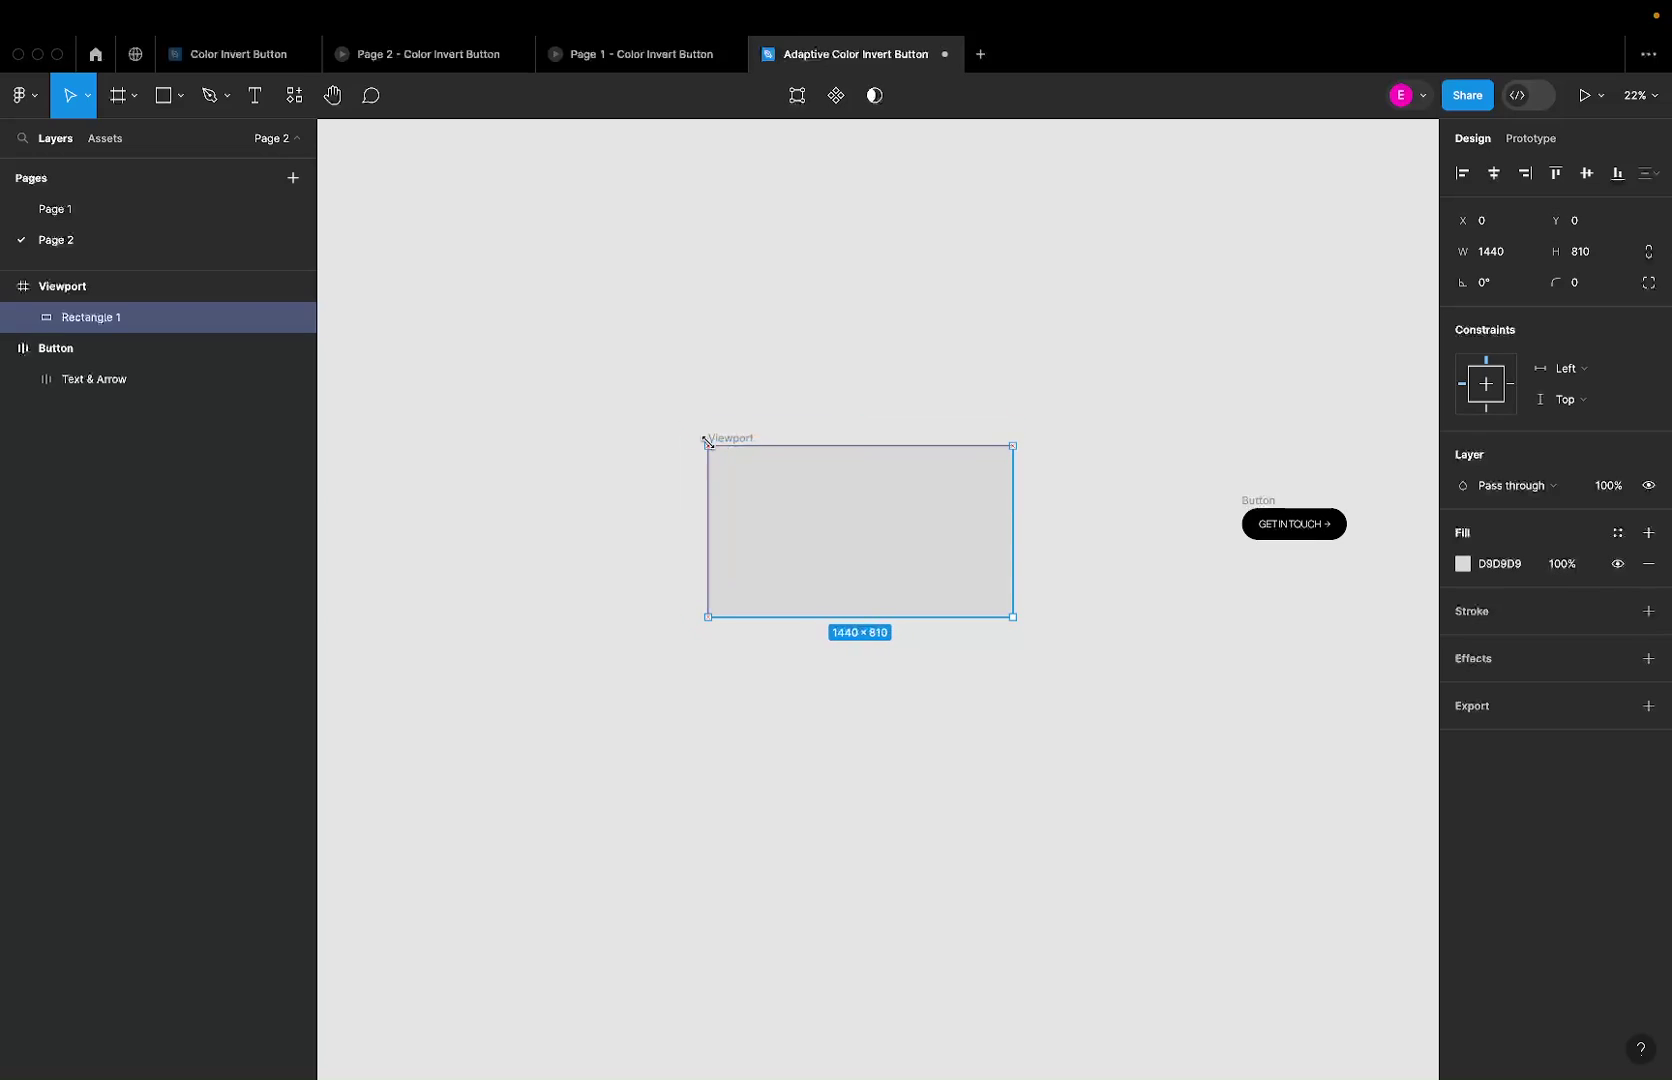
Step: Rename the rectangle inside the Viewport frame as Bg and duplicate it three times
double_click(78, 319)
text(B)
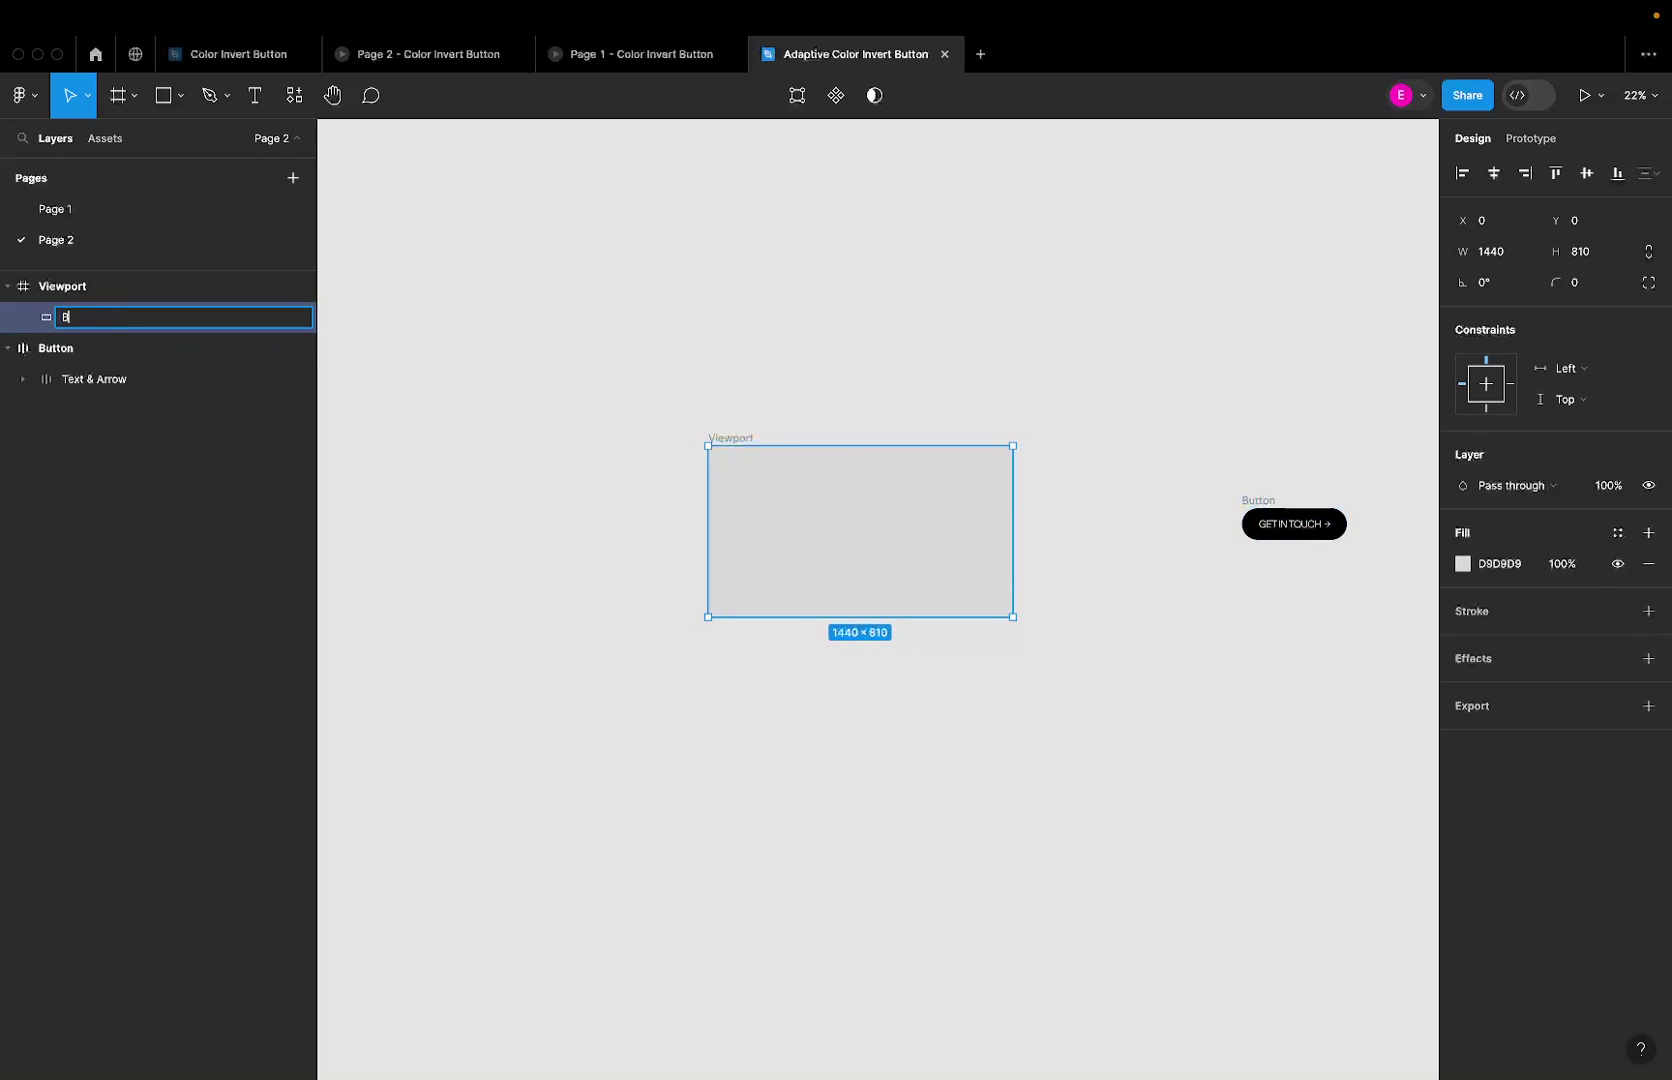
key(Return)
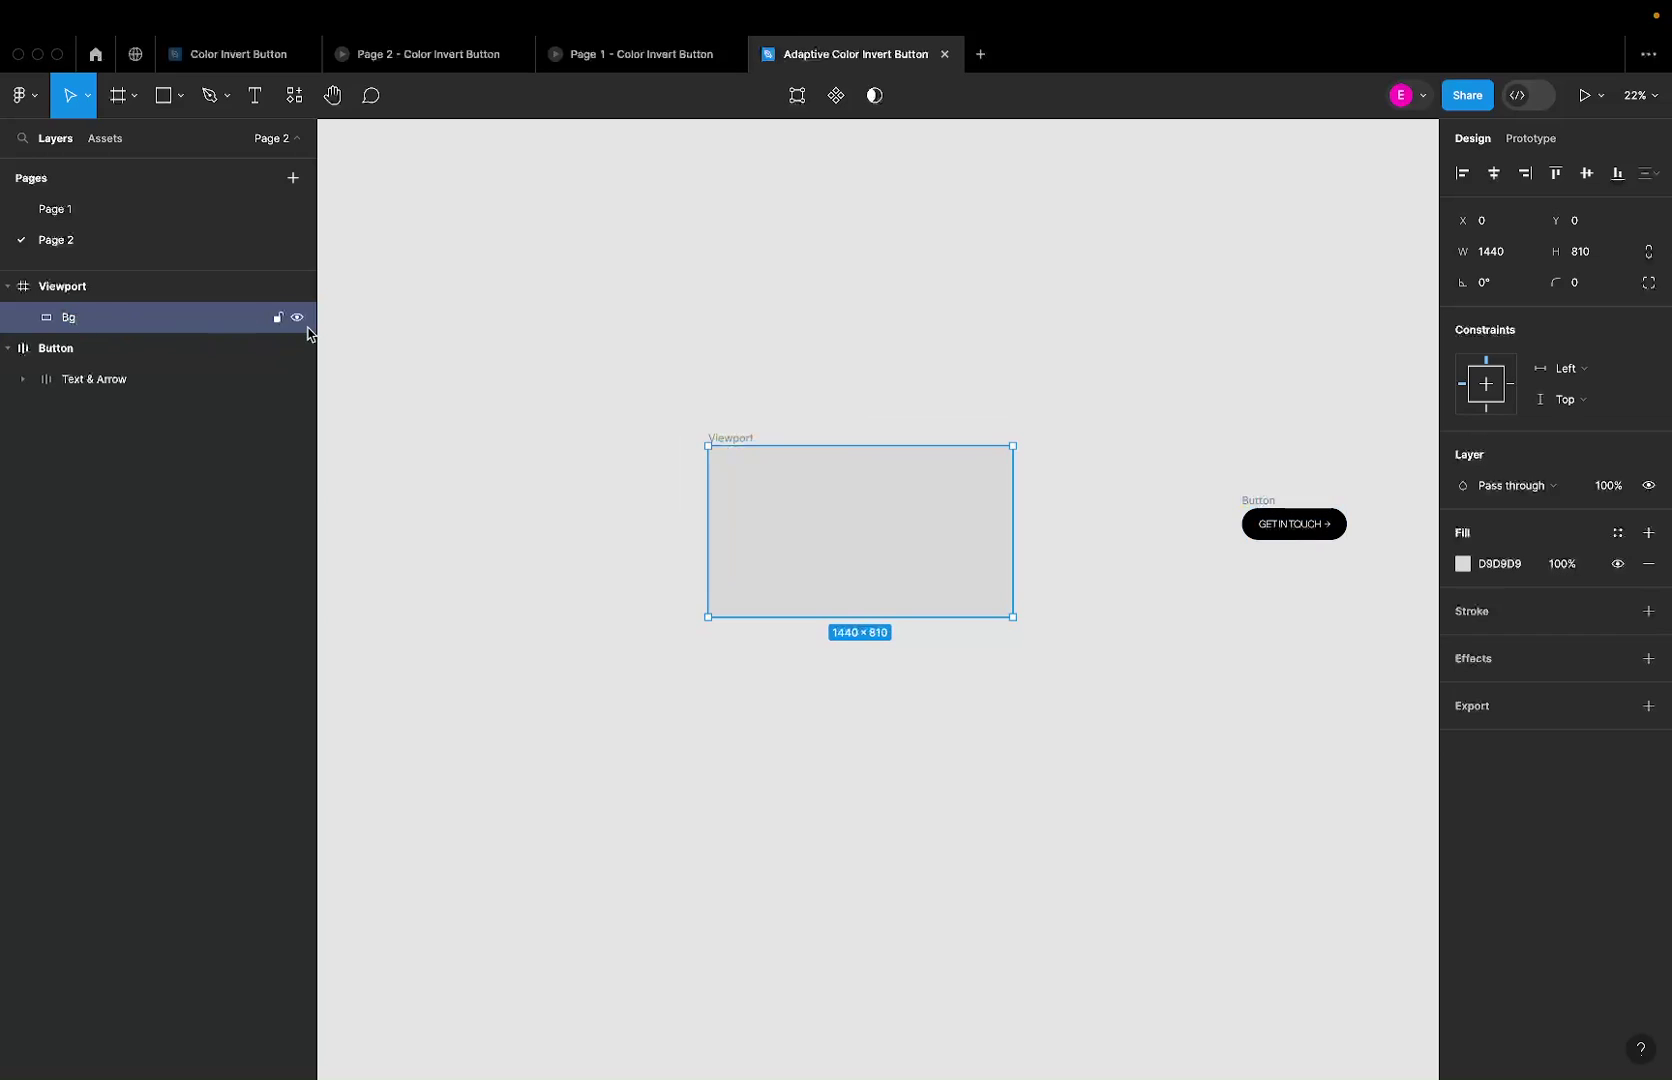
key(super+d)
key(super+d)
key(super+d)
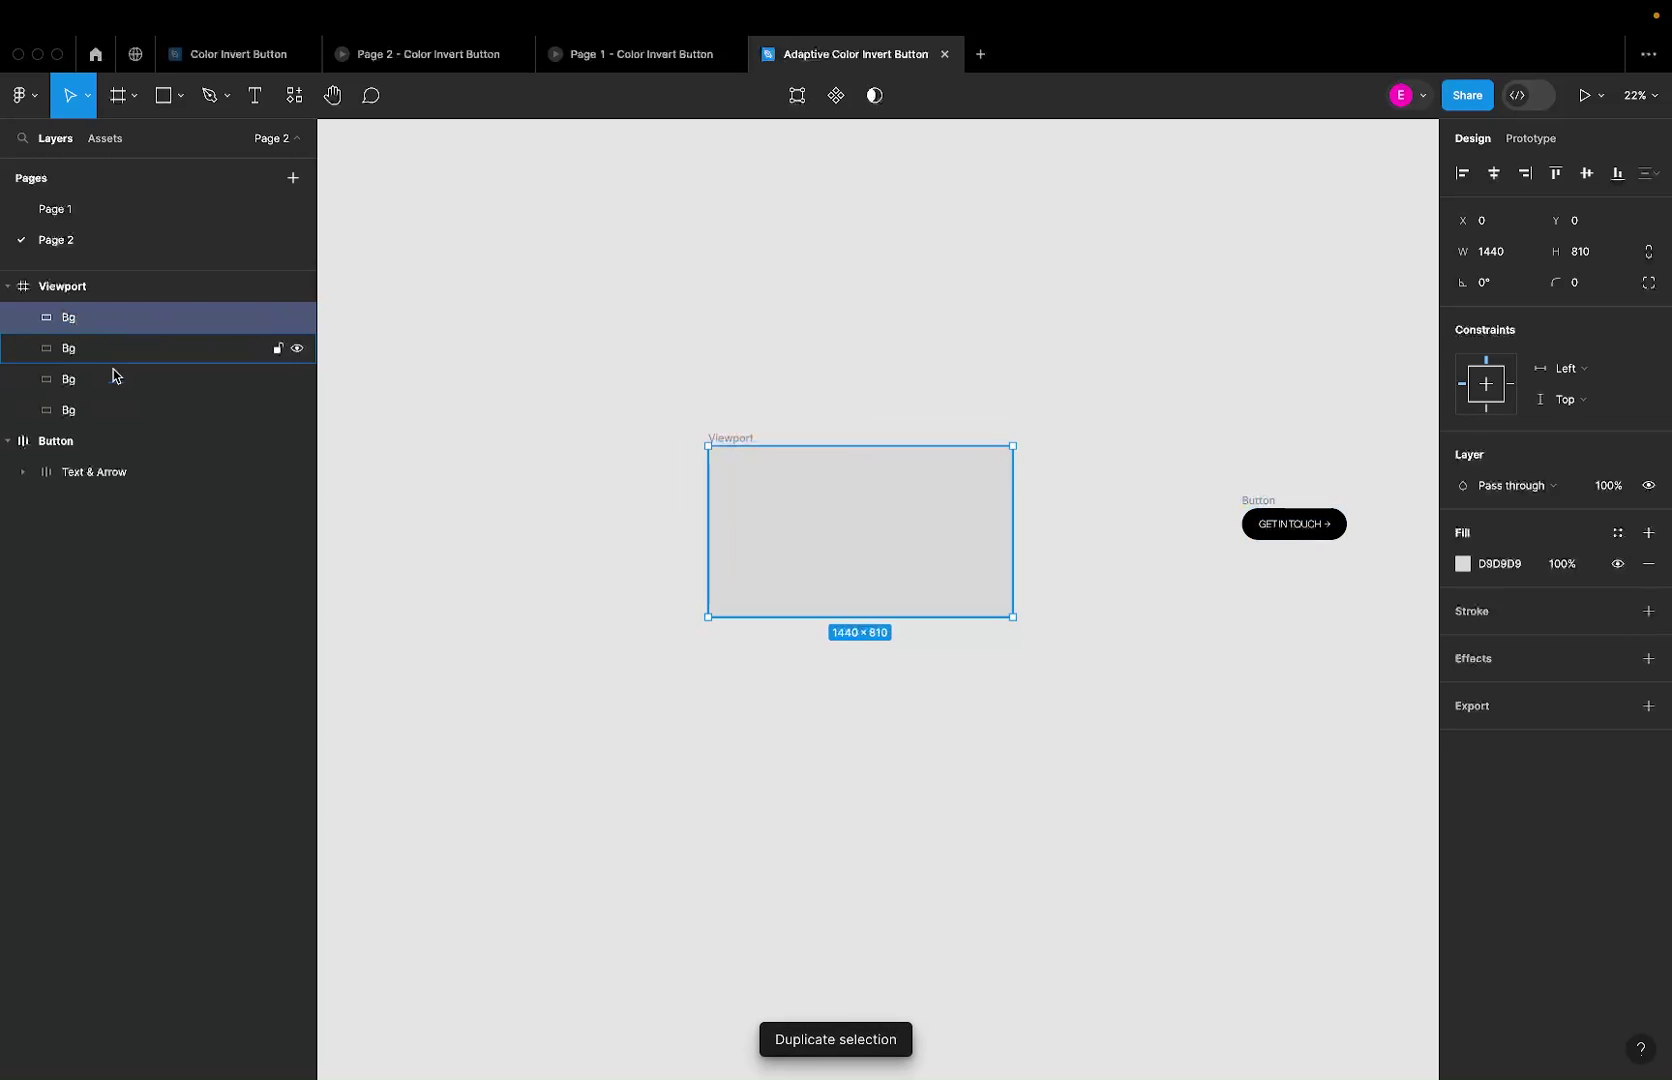
Step: Stack all four Bg rectangles in a vertical auto layout and turn off Clip content for the Viewport frame
shift+click(116, 406)
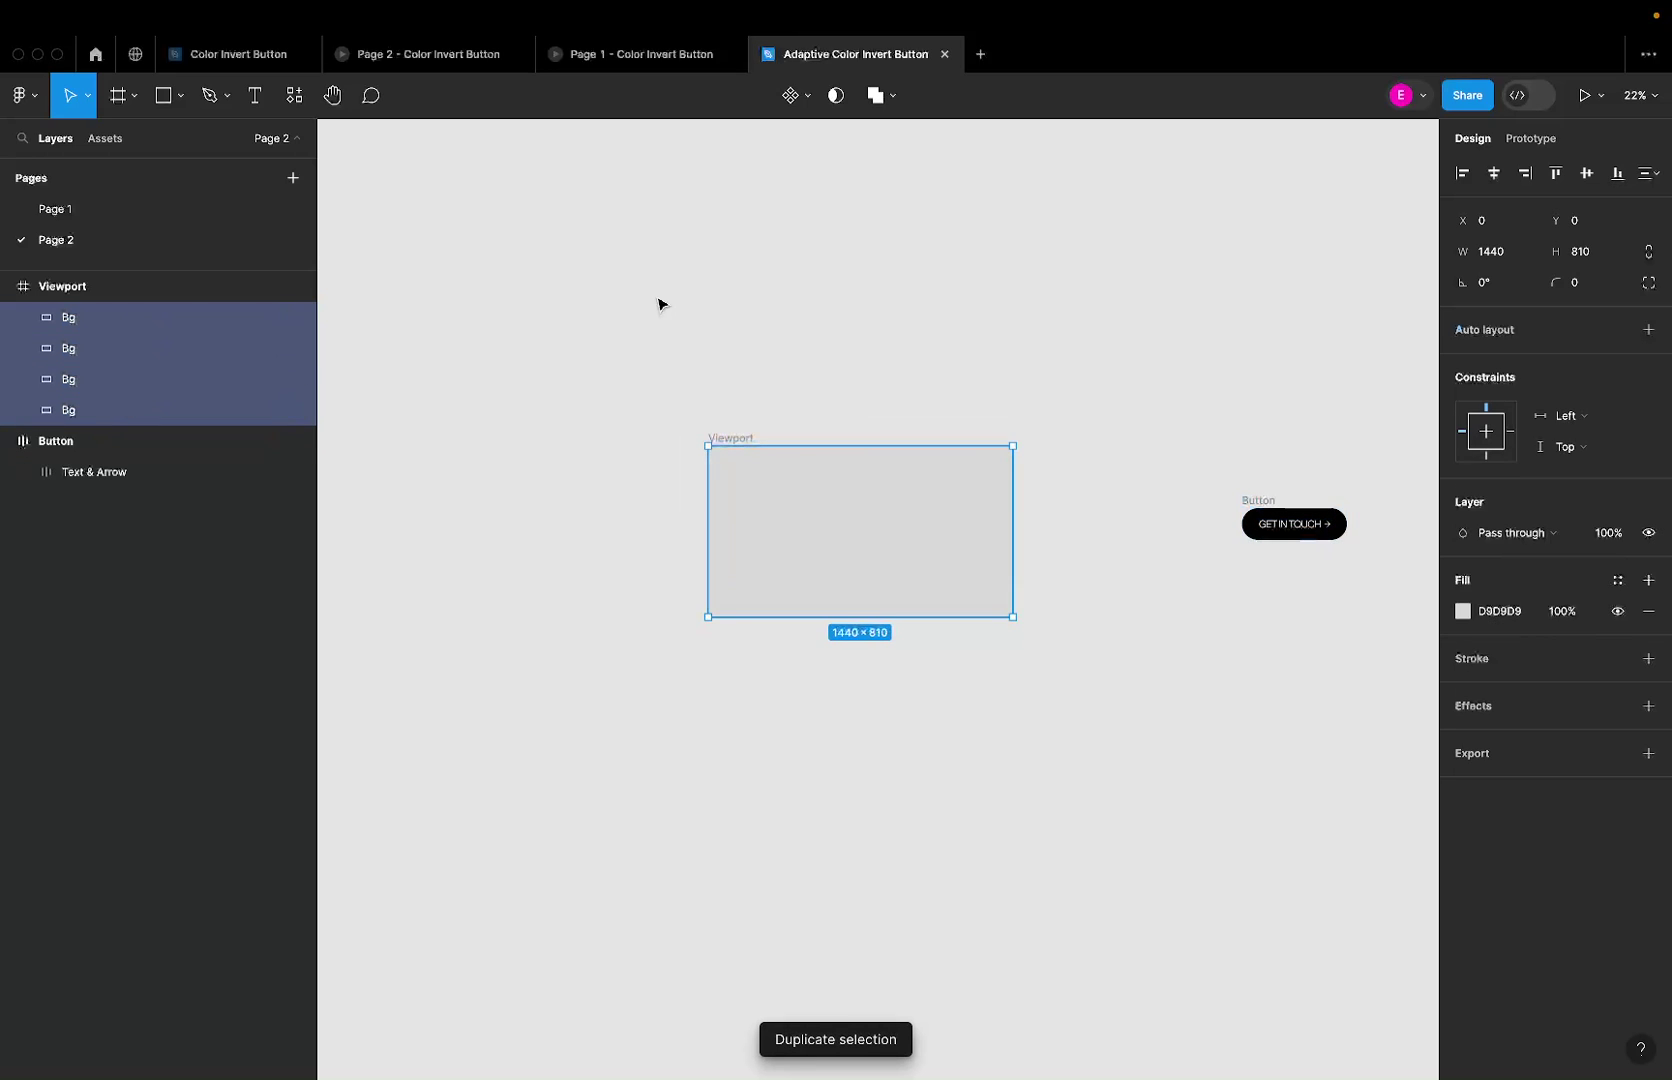
key(shift+a)
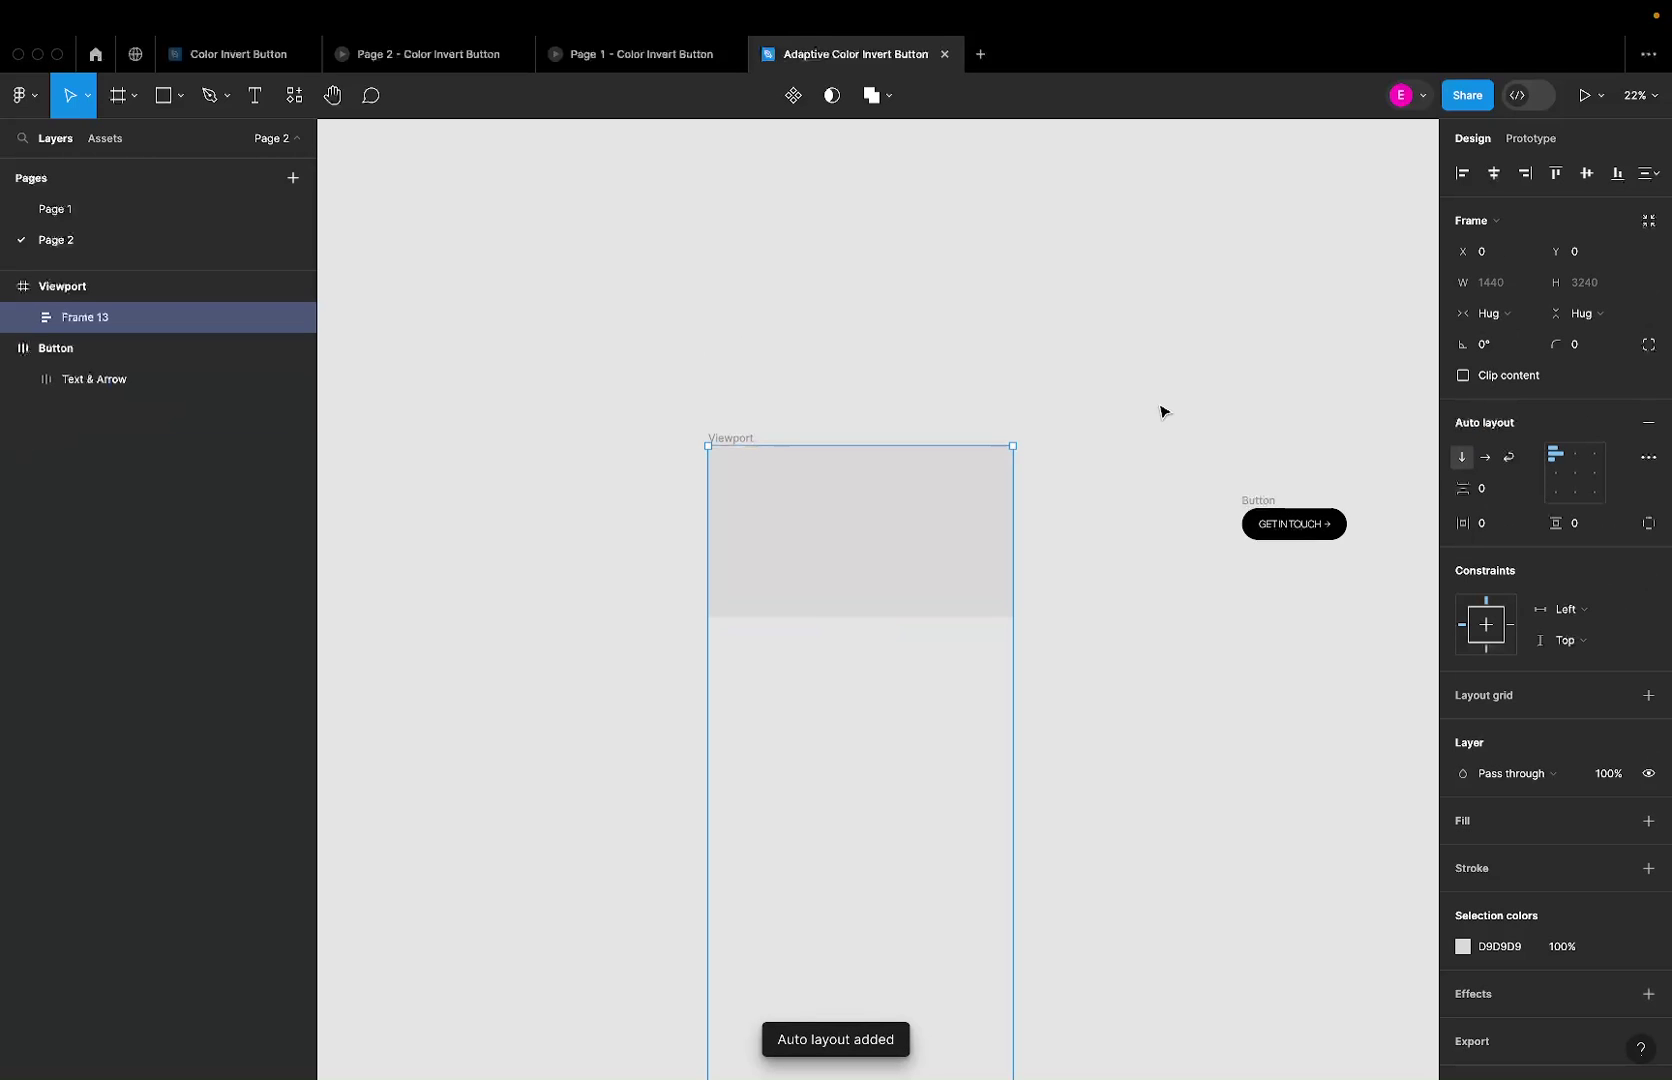
scroll(816, 452, down, 3)
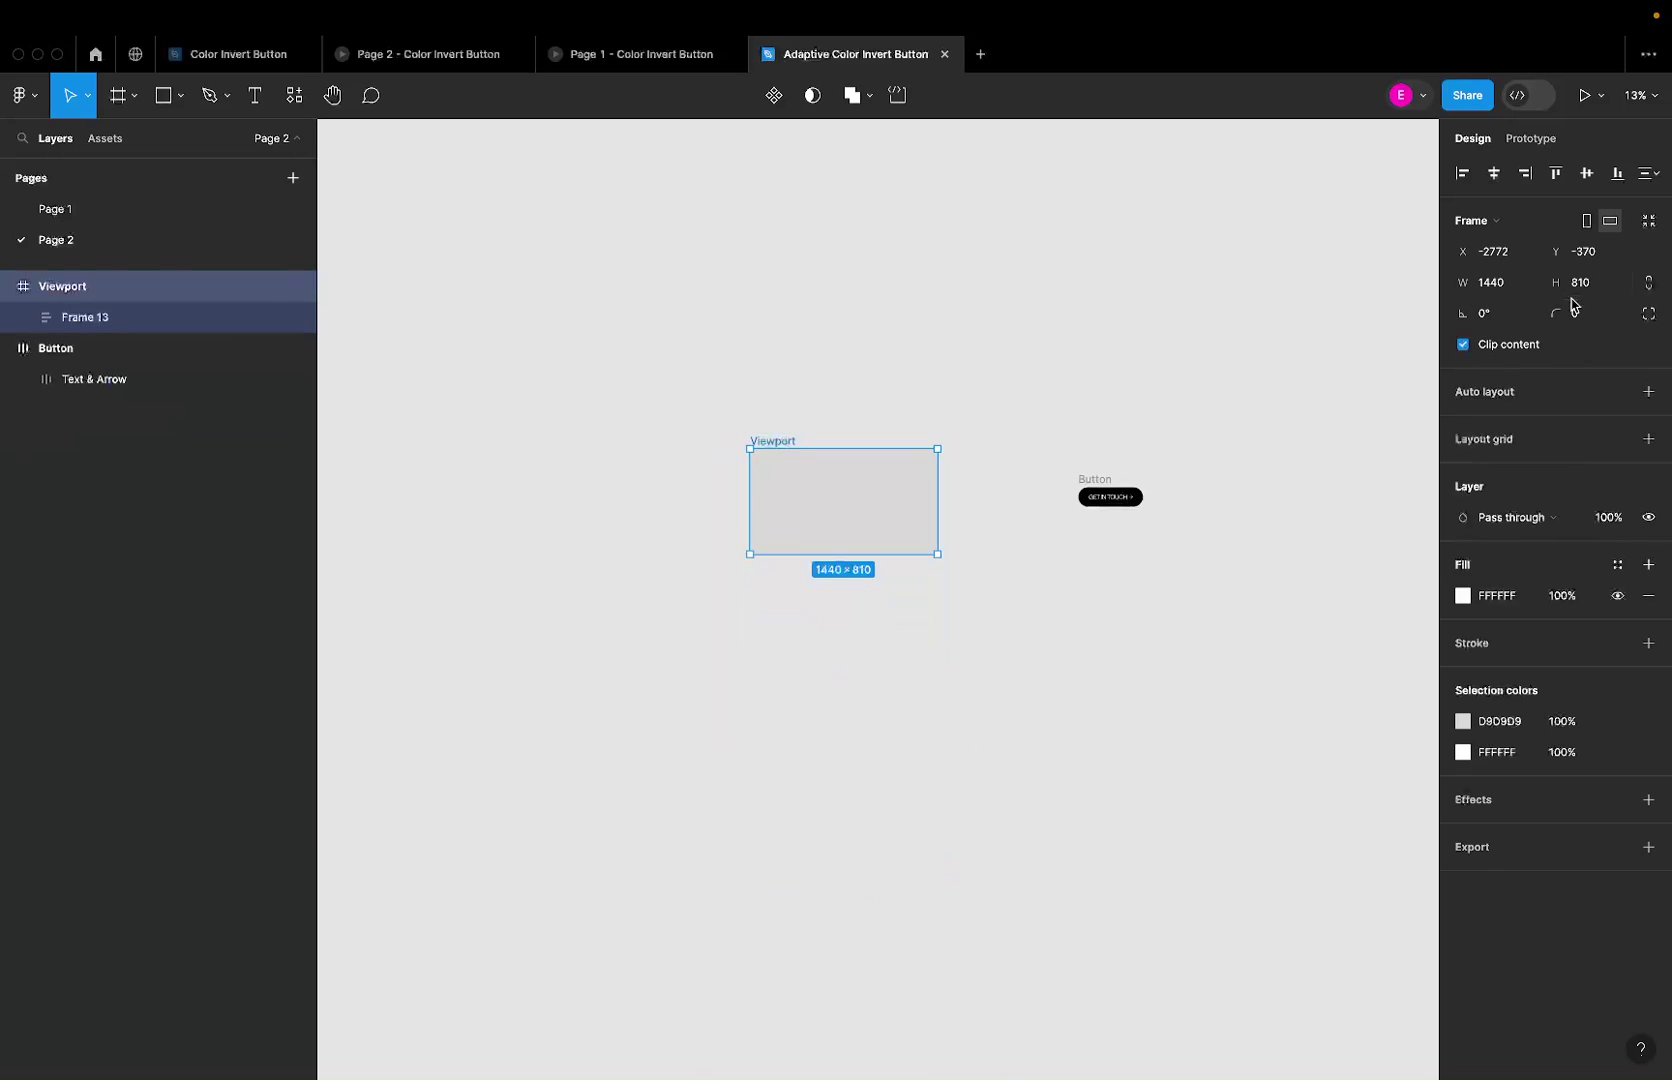
click(1522, 344)
Step: Set the fill of the second Bg rectangle in the stack to 000000
click(837, 624)
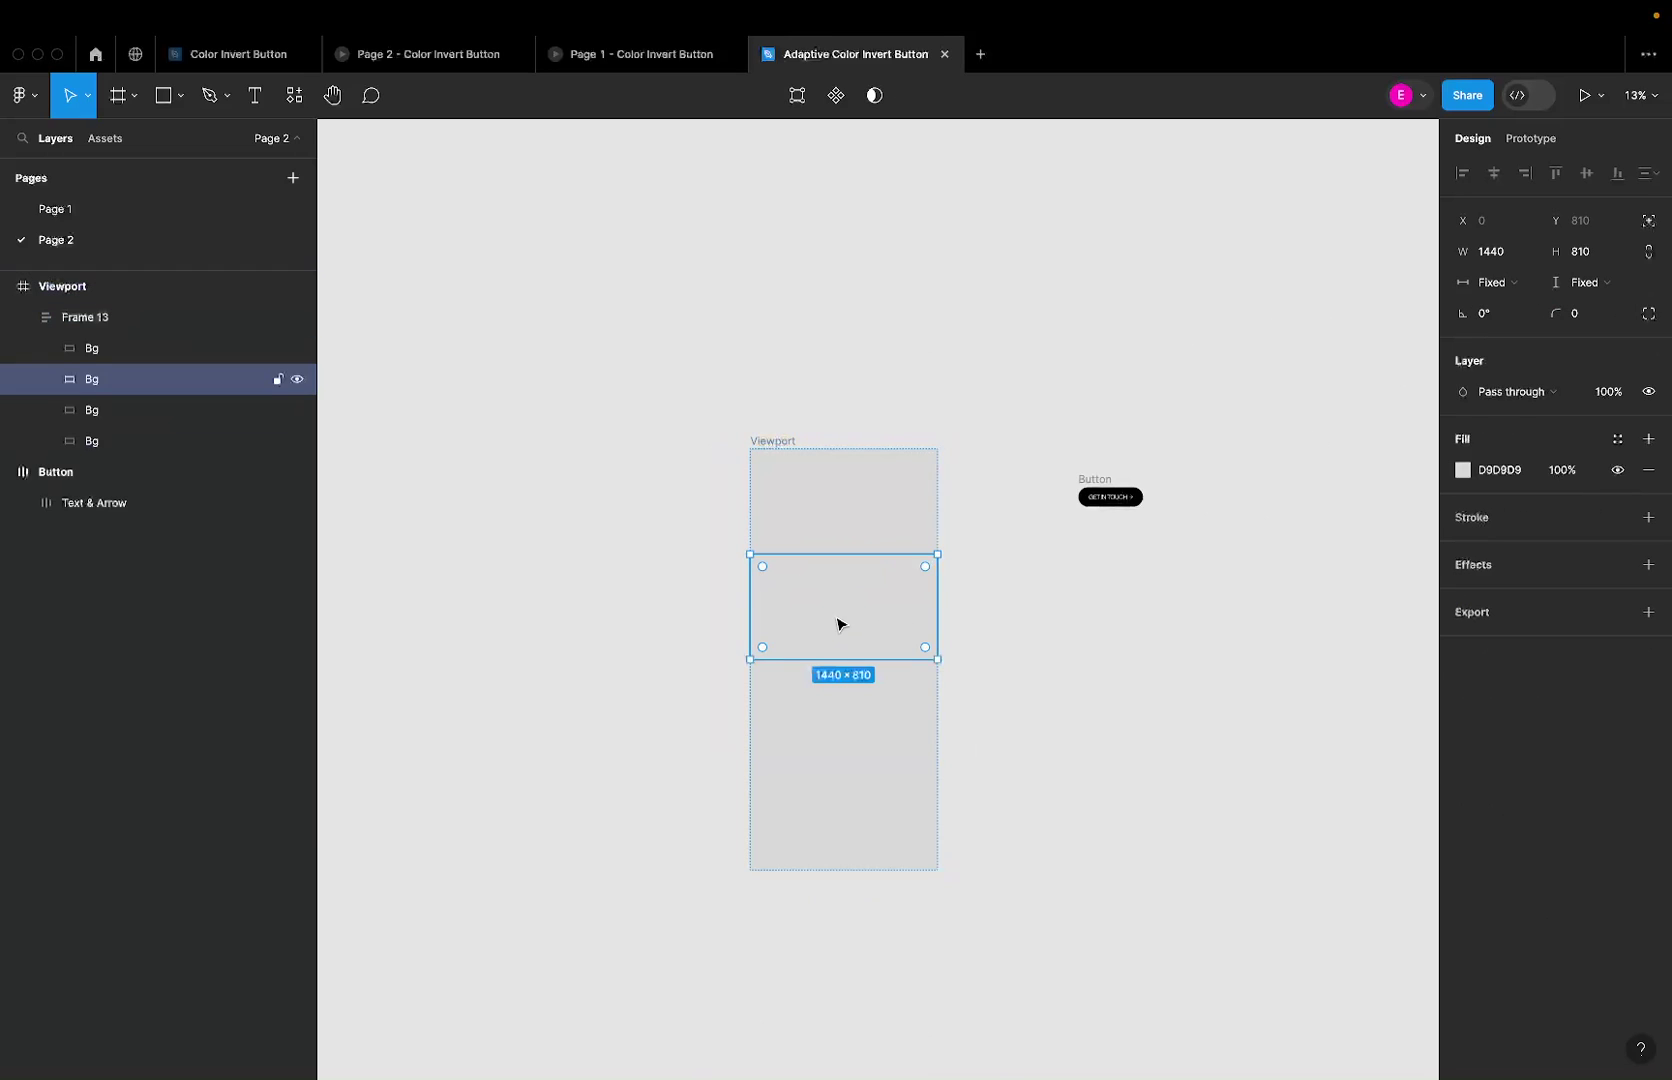
click(1619, 438)
click(1619, 438)
click(1499, 470)
text(000000)
key(Return)
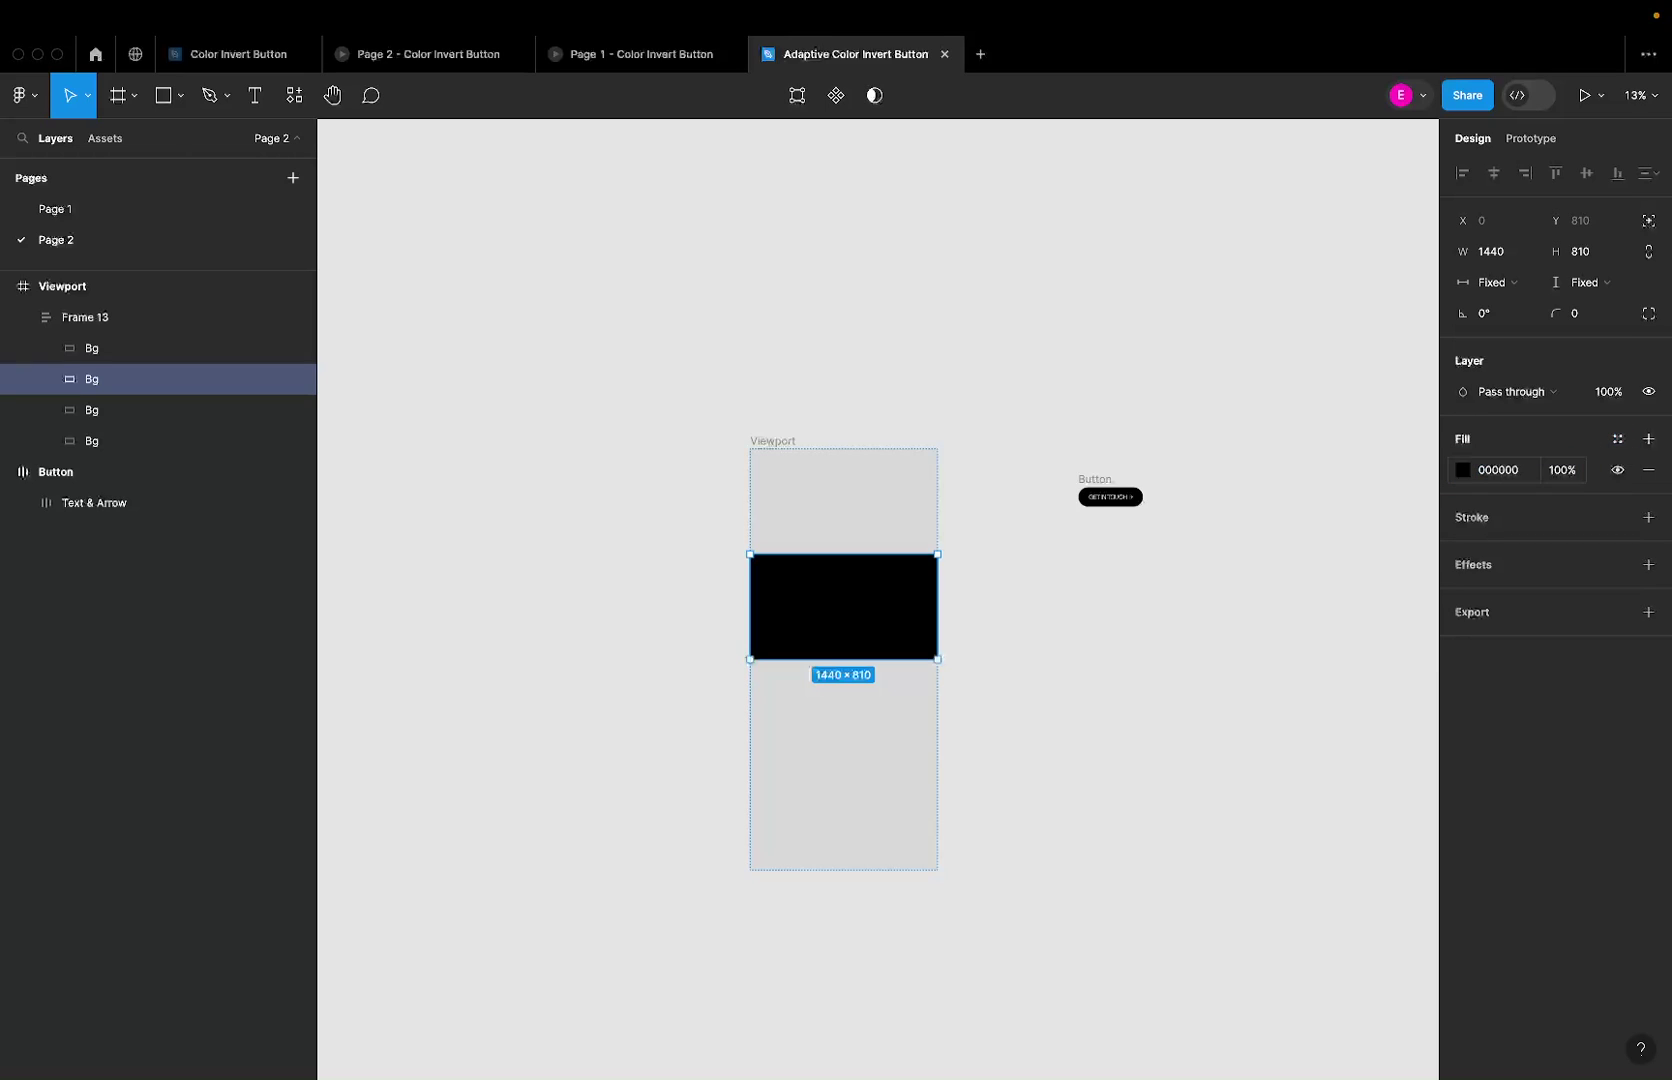
Step: Set the fill of the third Bg rectangle in the stack to FFFFFF
click(840, 702)
click(1510, 470)
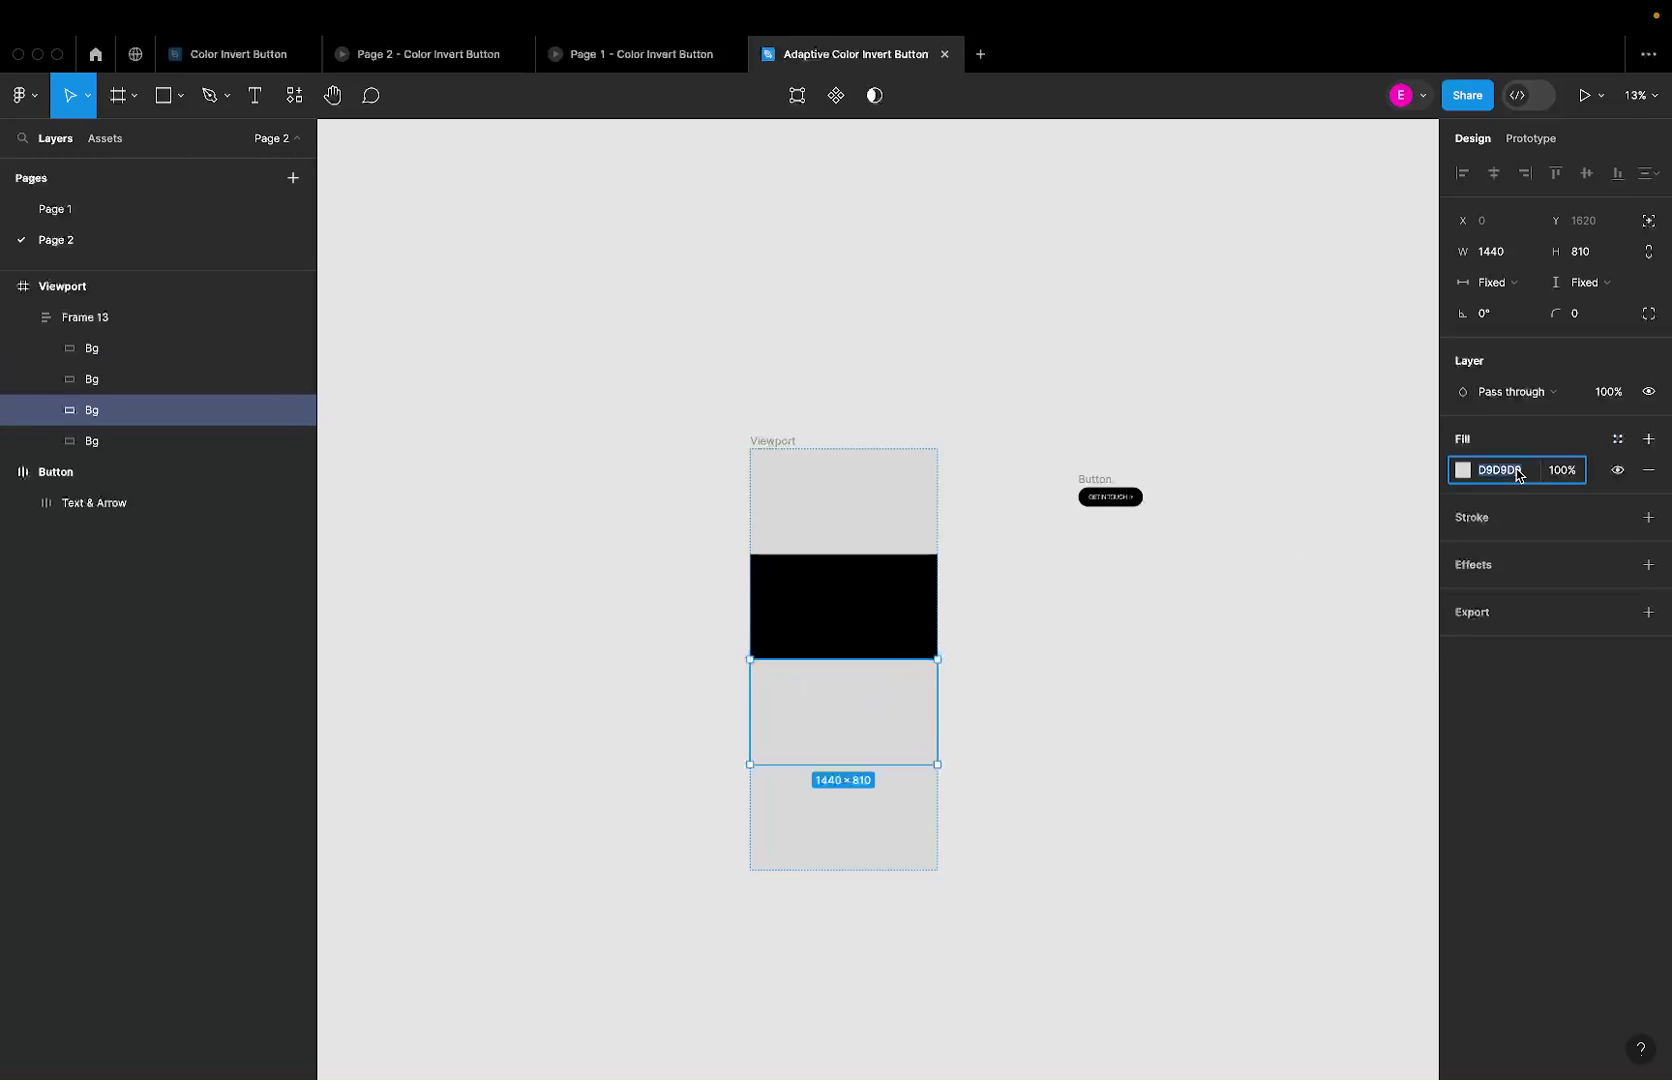
text(FFFFFF)
key(Return)
Step: Move the black Bg rectangle up one place to become the first section of the stack
click(836, 810)
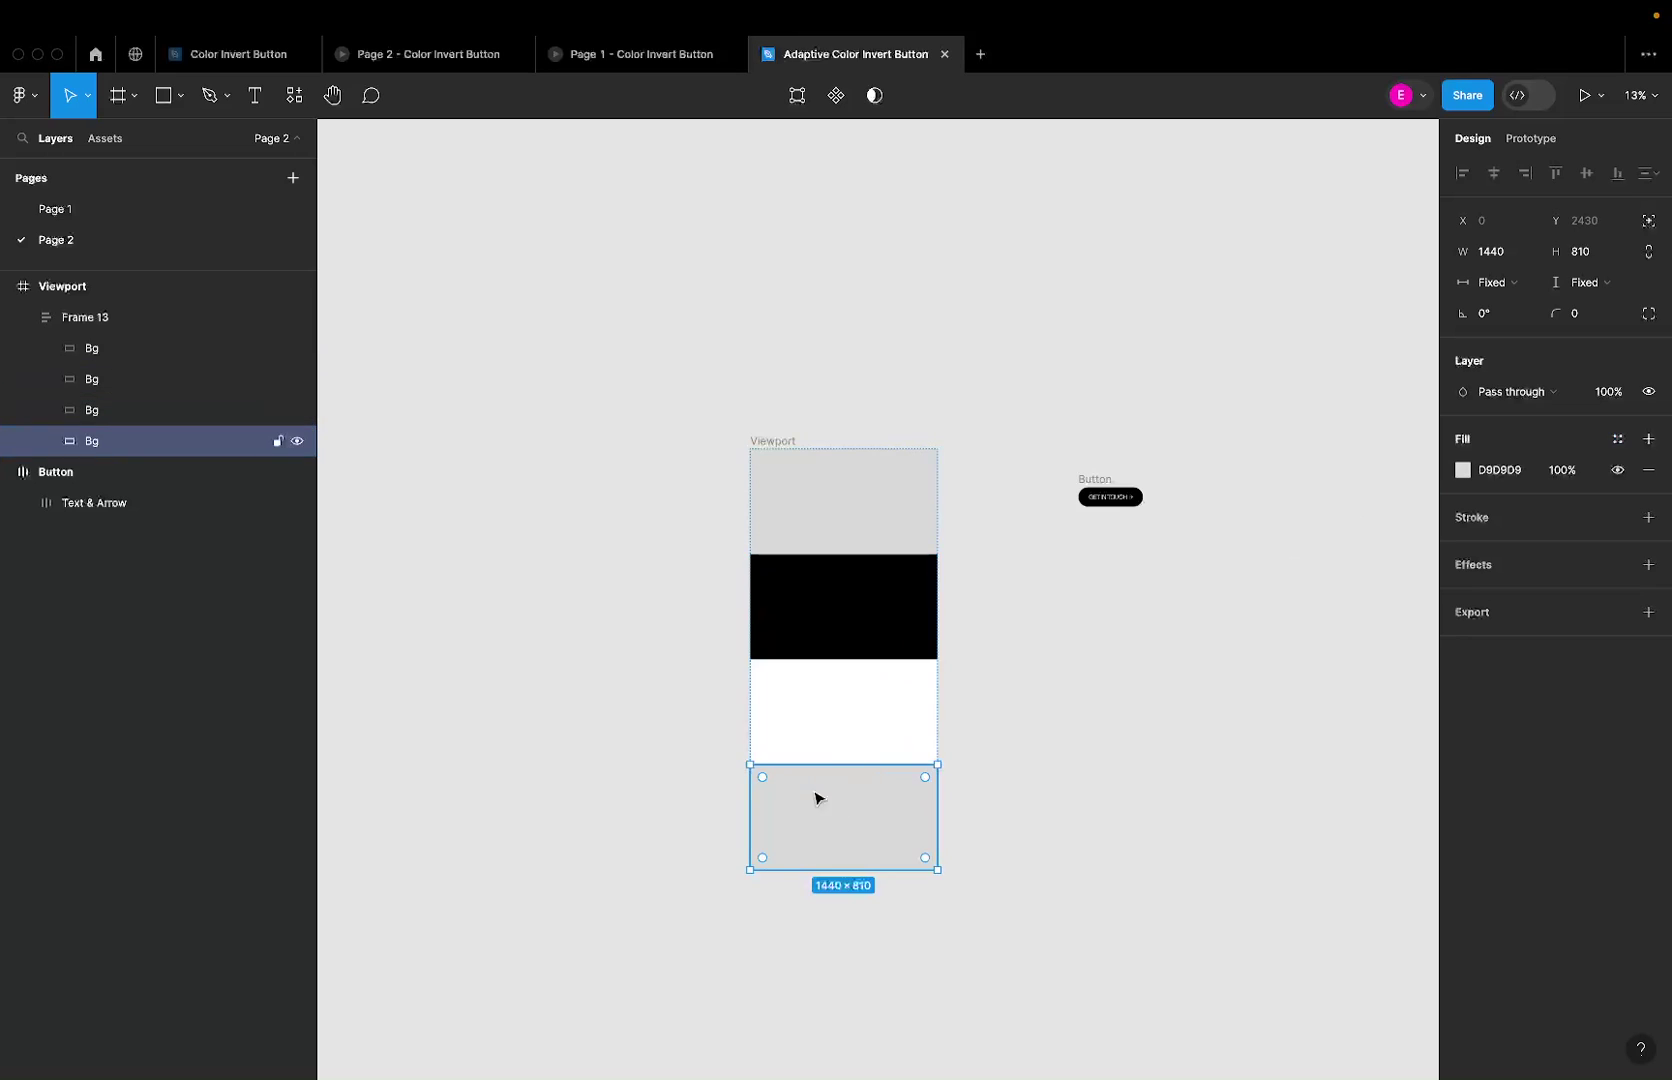
click(824, 592)
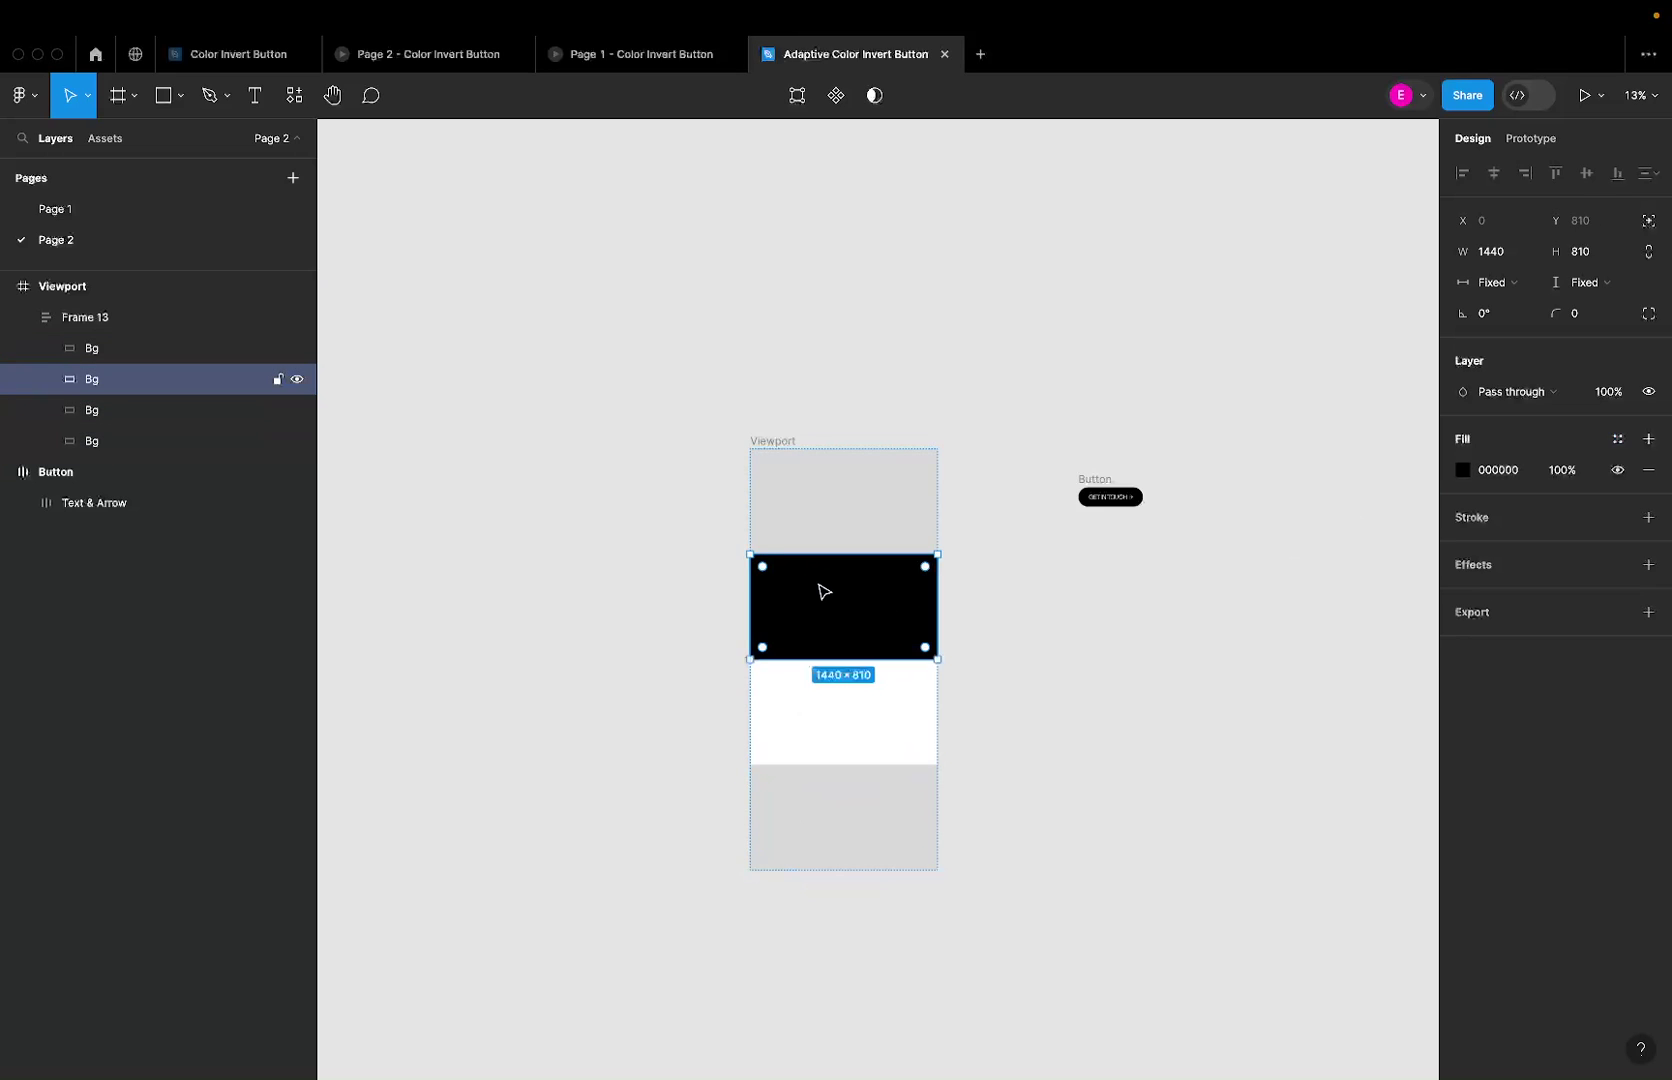
key(Up)
Step: Fill the last Bg rectangle with a landscape interior photo of a white living room, found with the Unsplash plugin
click(815, 866)
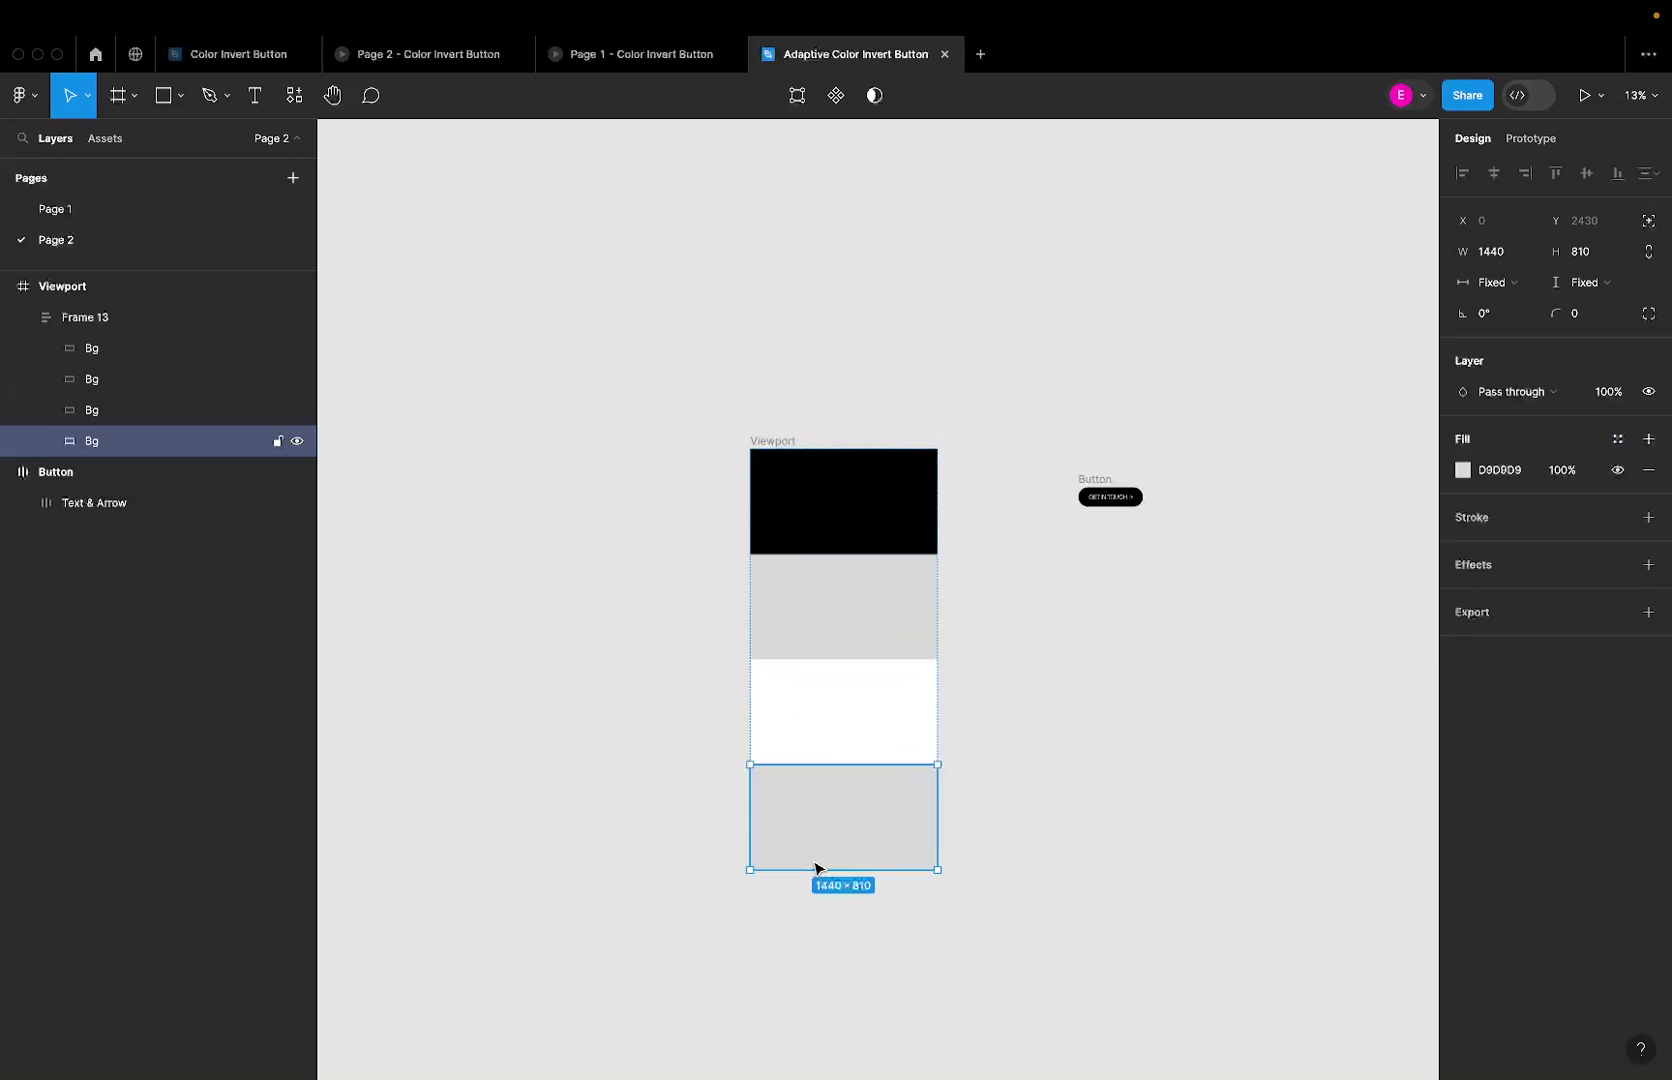
click(294, 95)
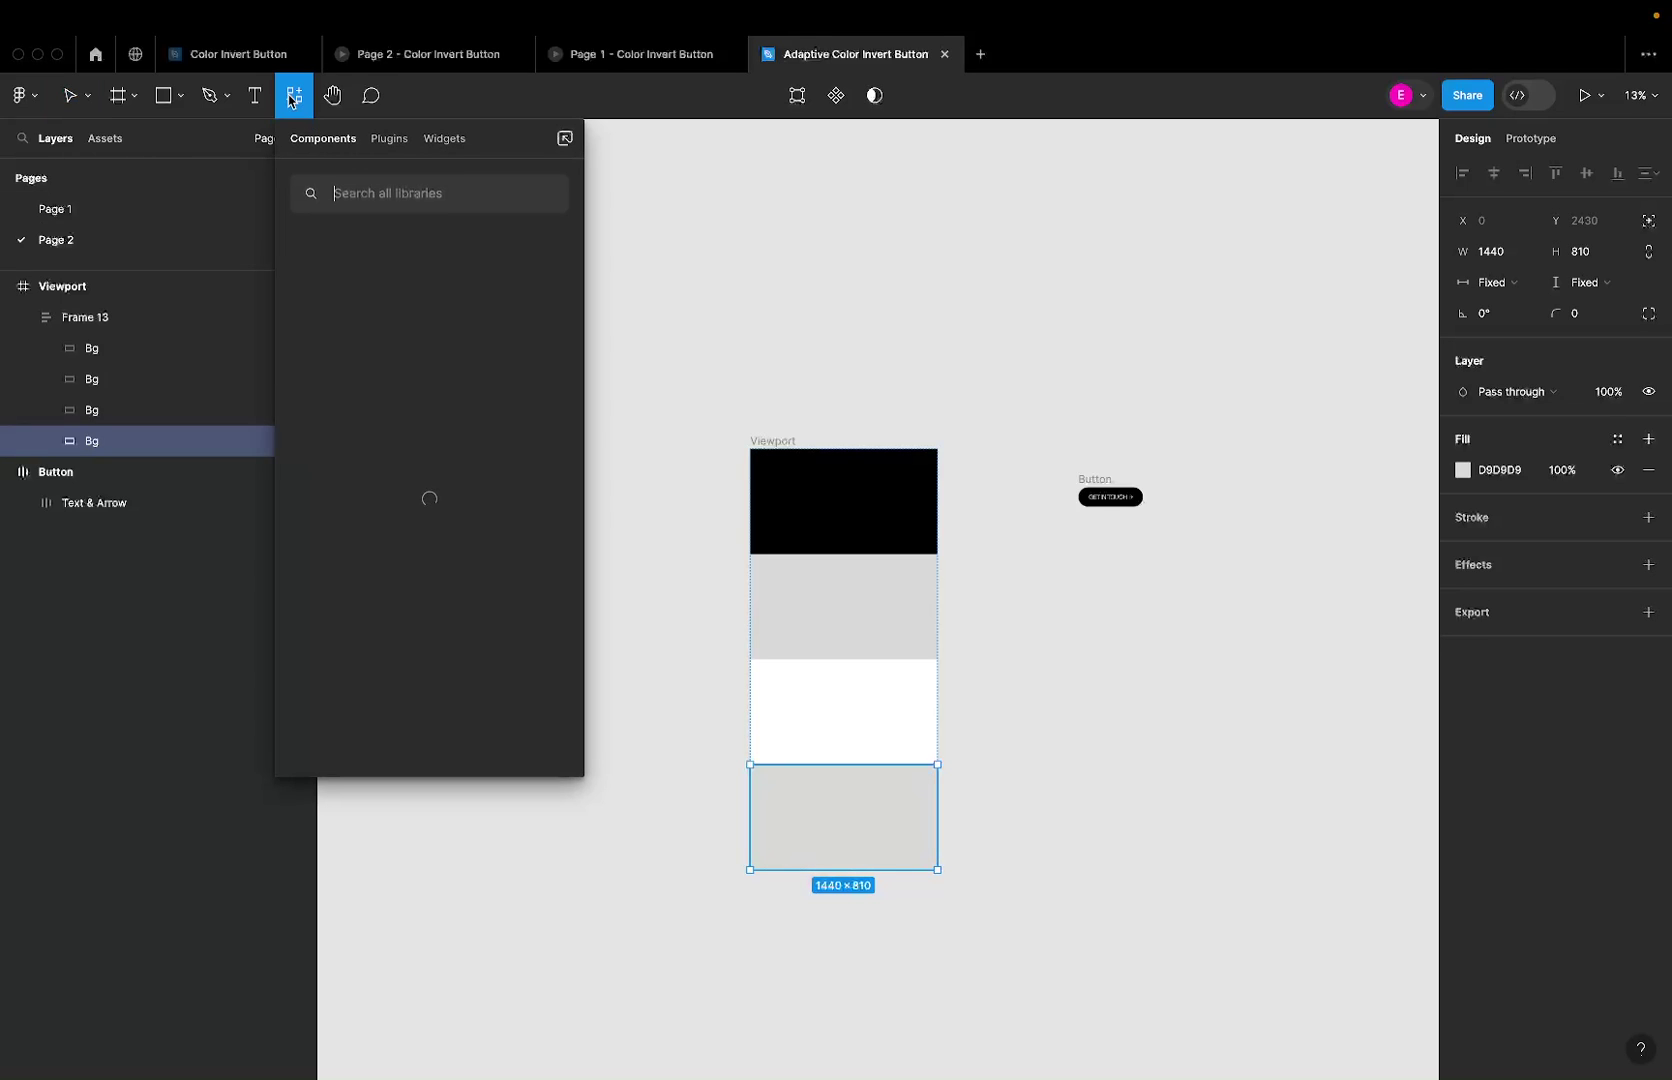
click(396, 146)
click(380, 353)
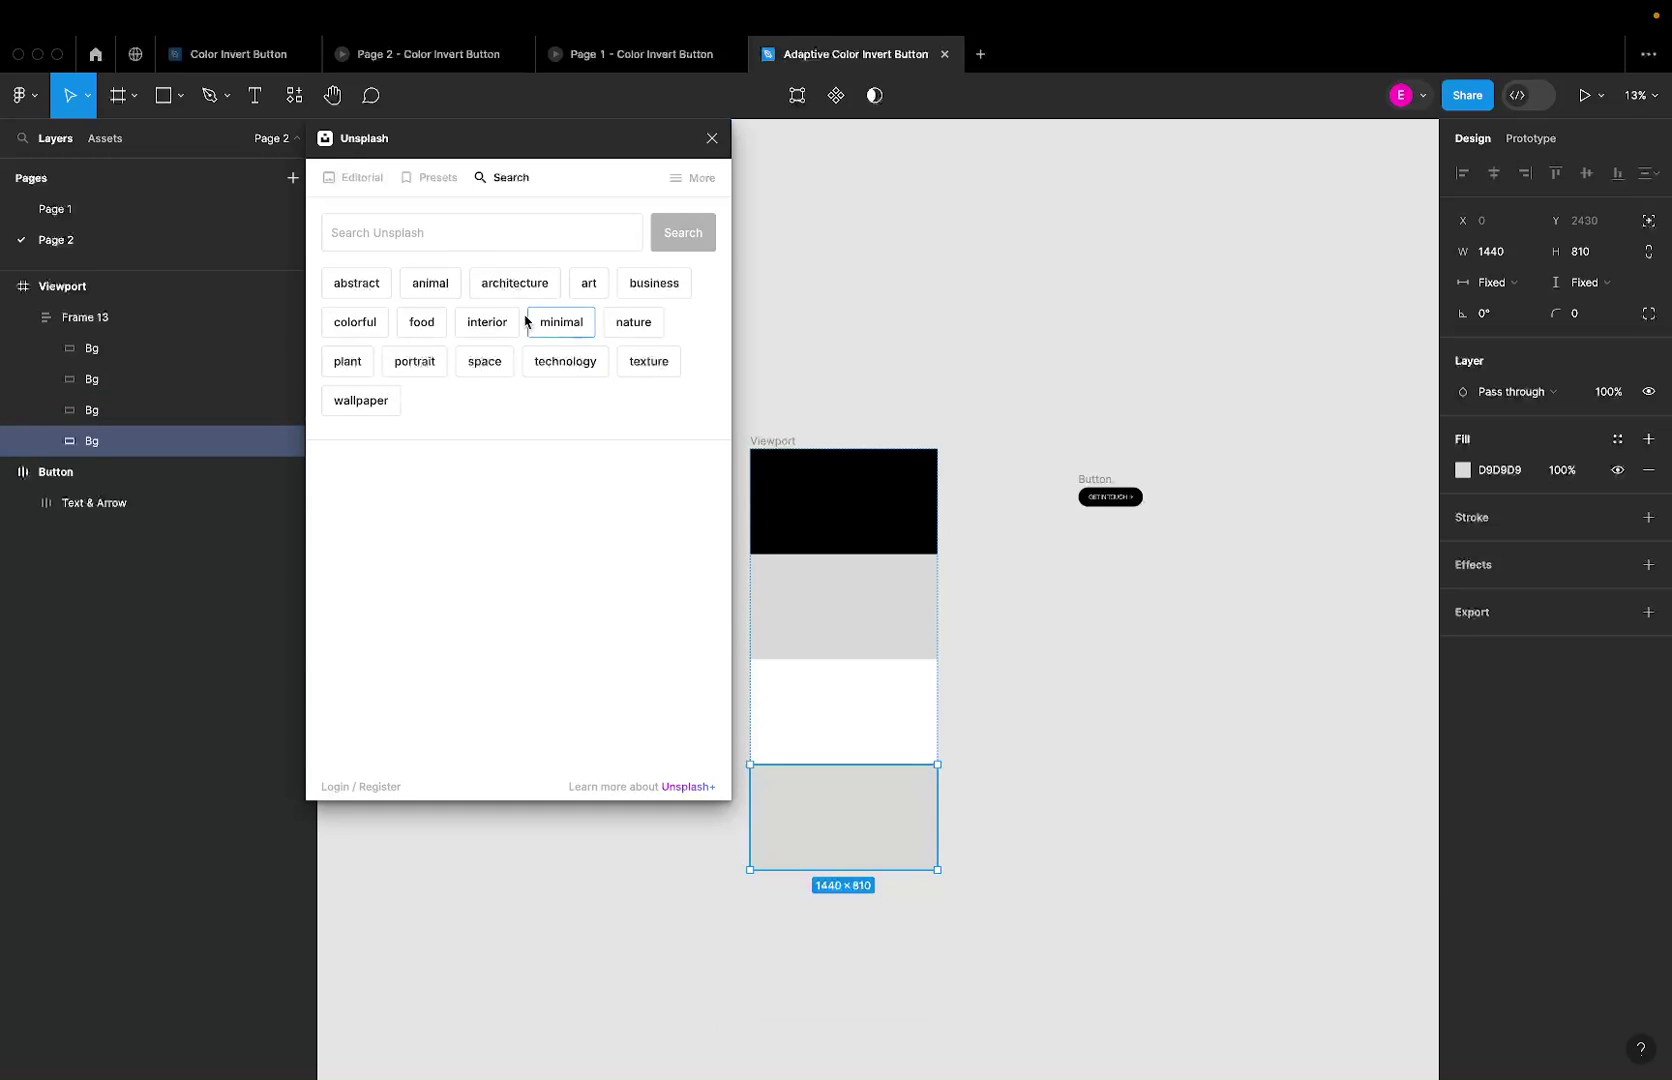
click(496, 315)
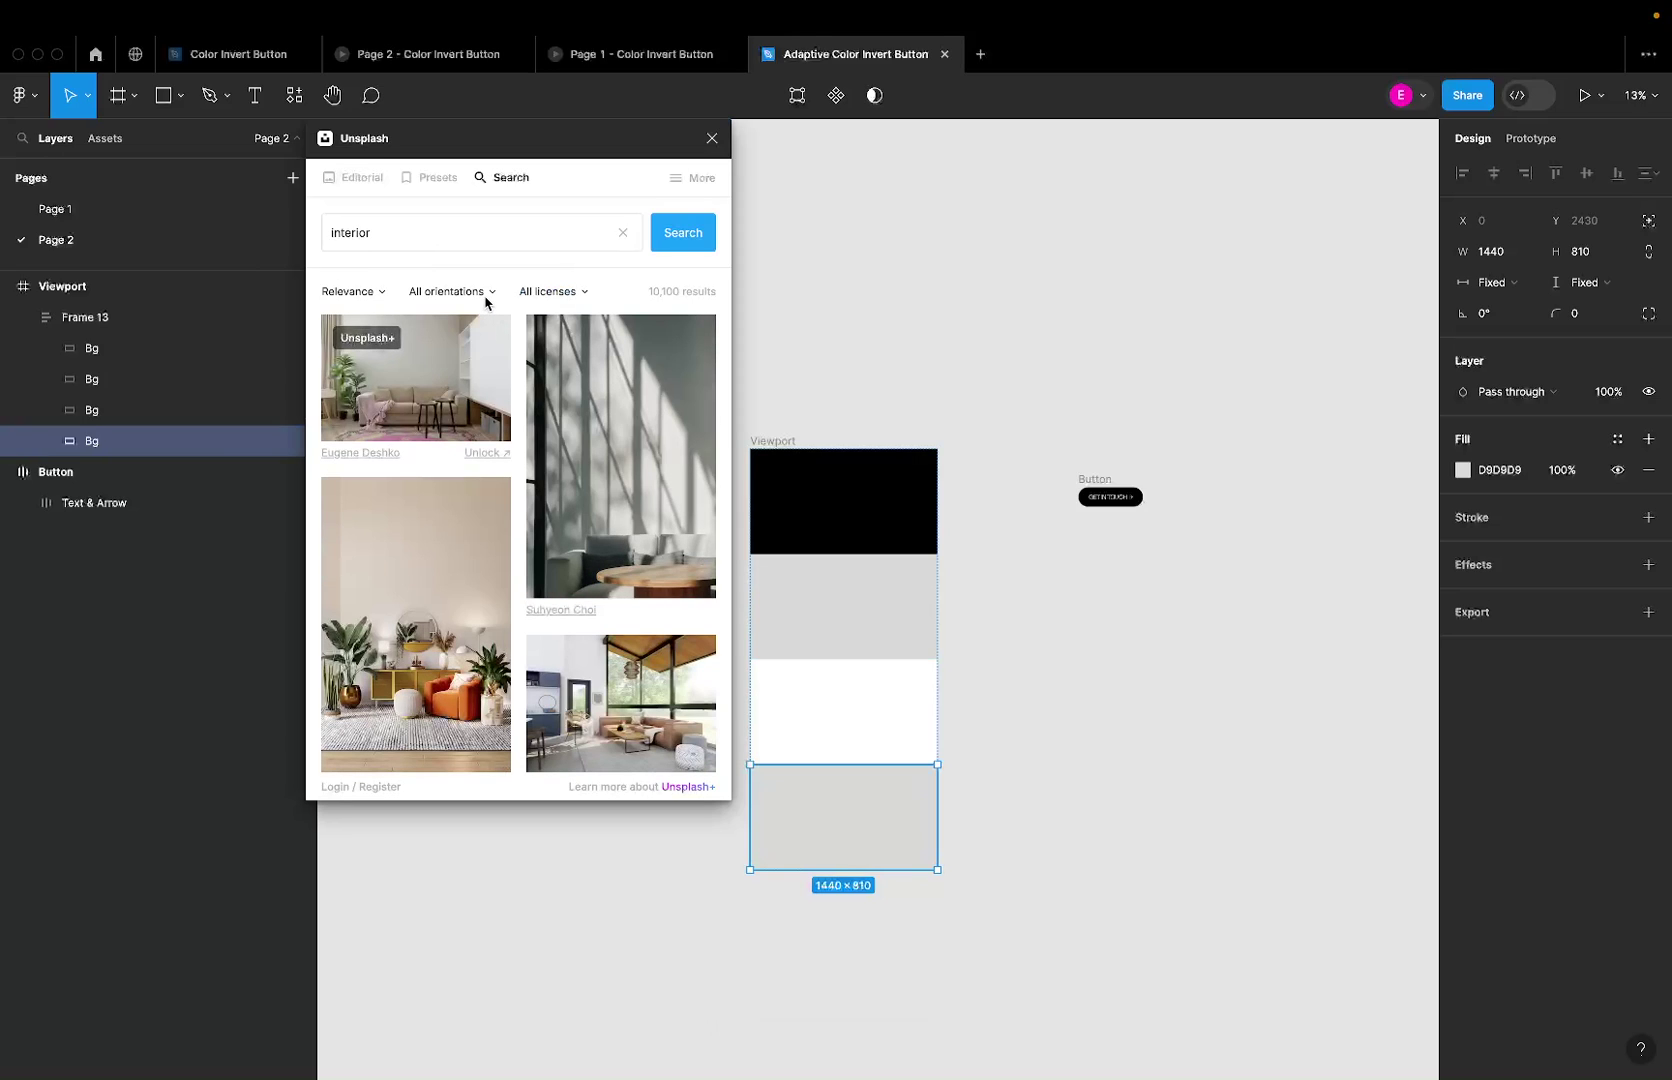
click(486, 302)
click(482, 345)
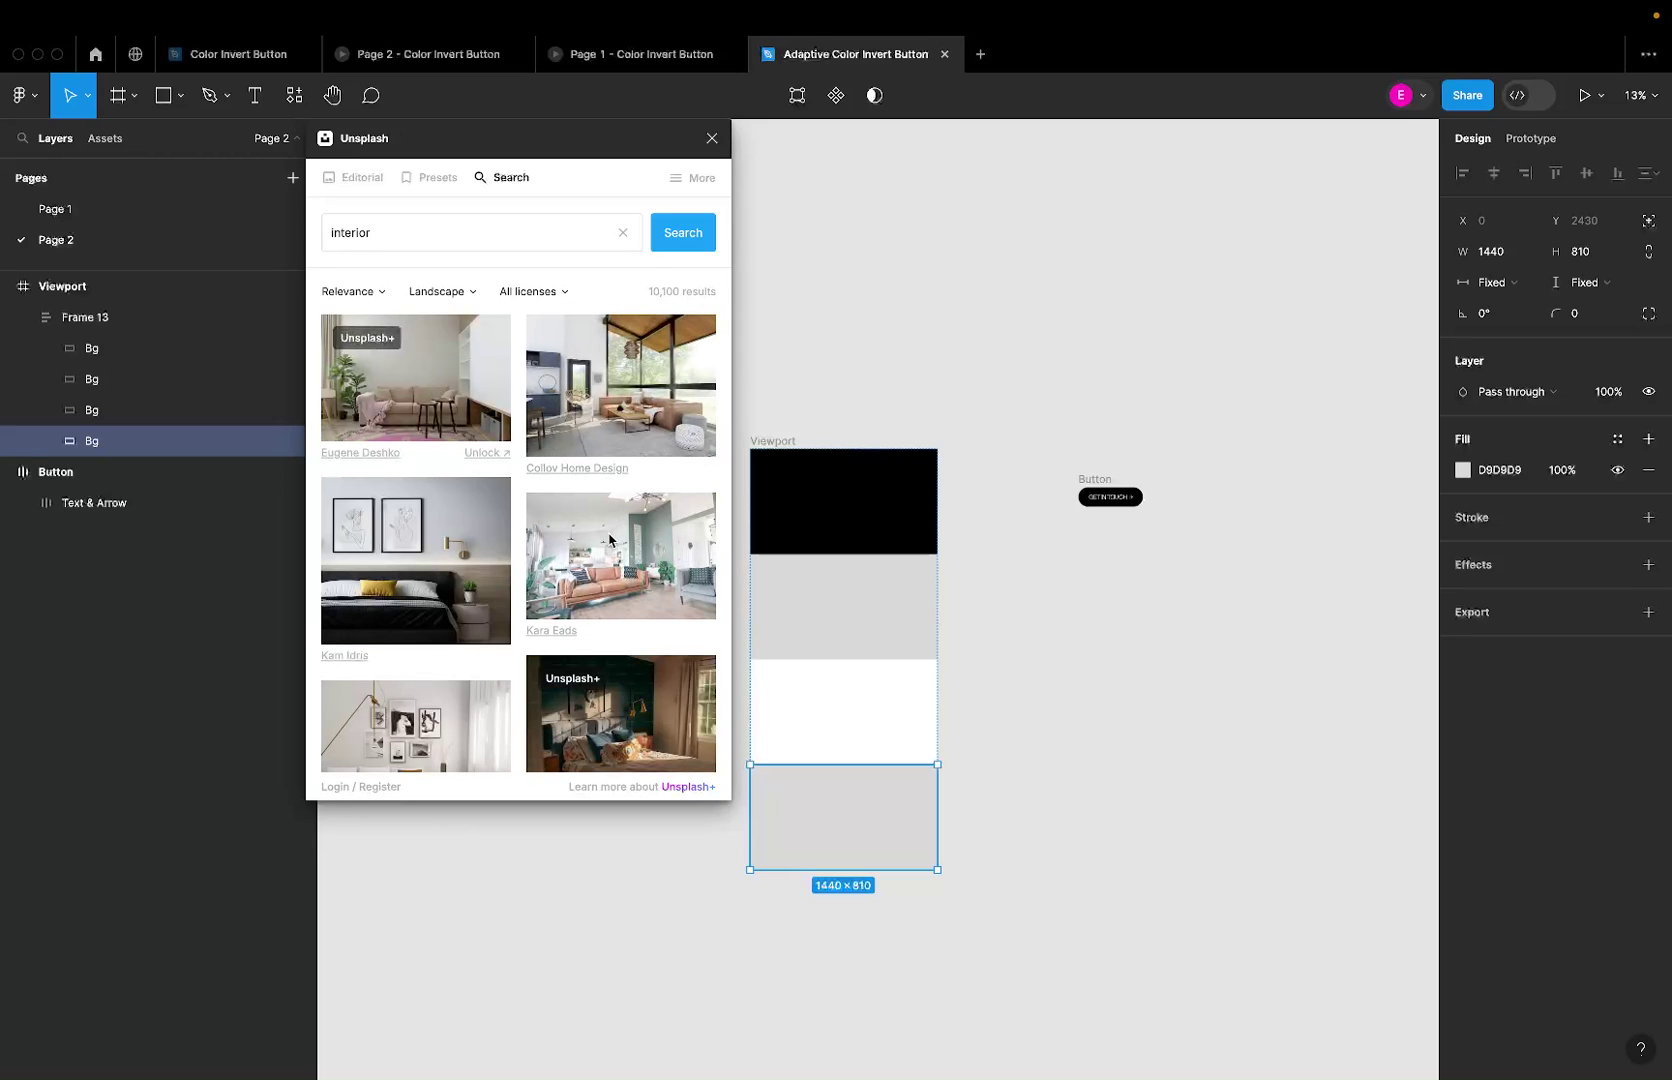
scroll(609, 540, down, 5)
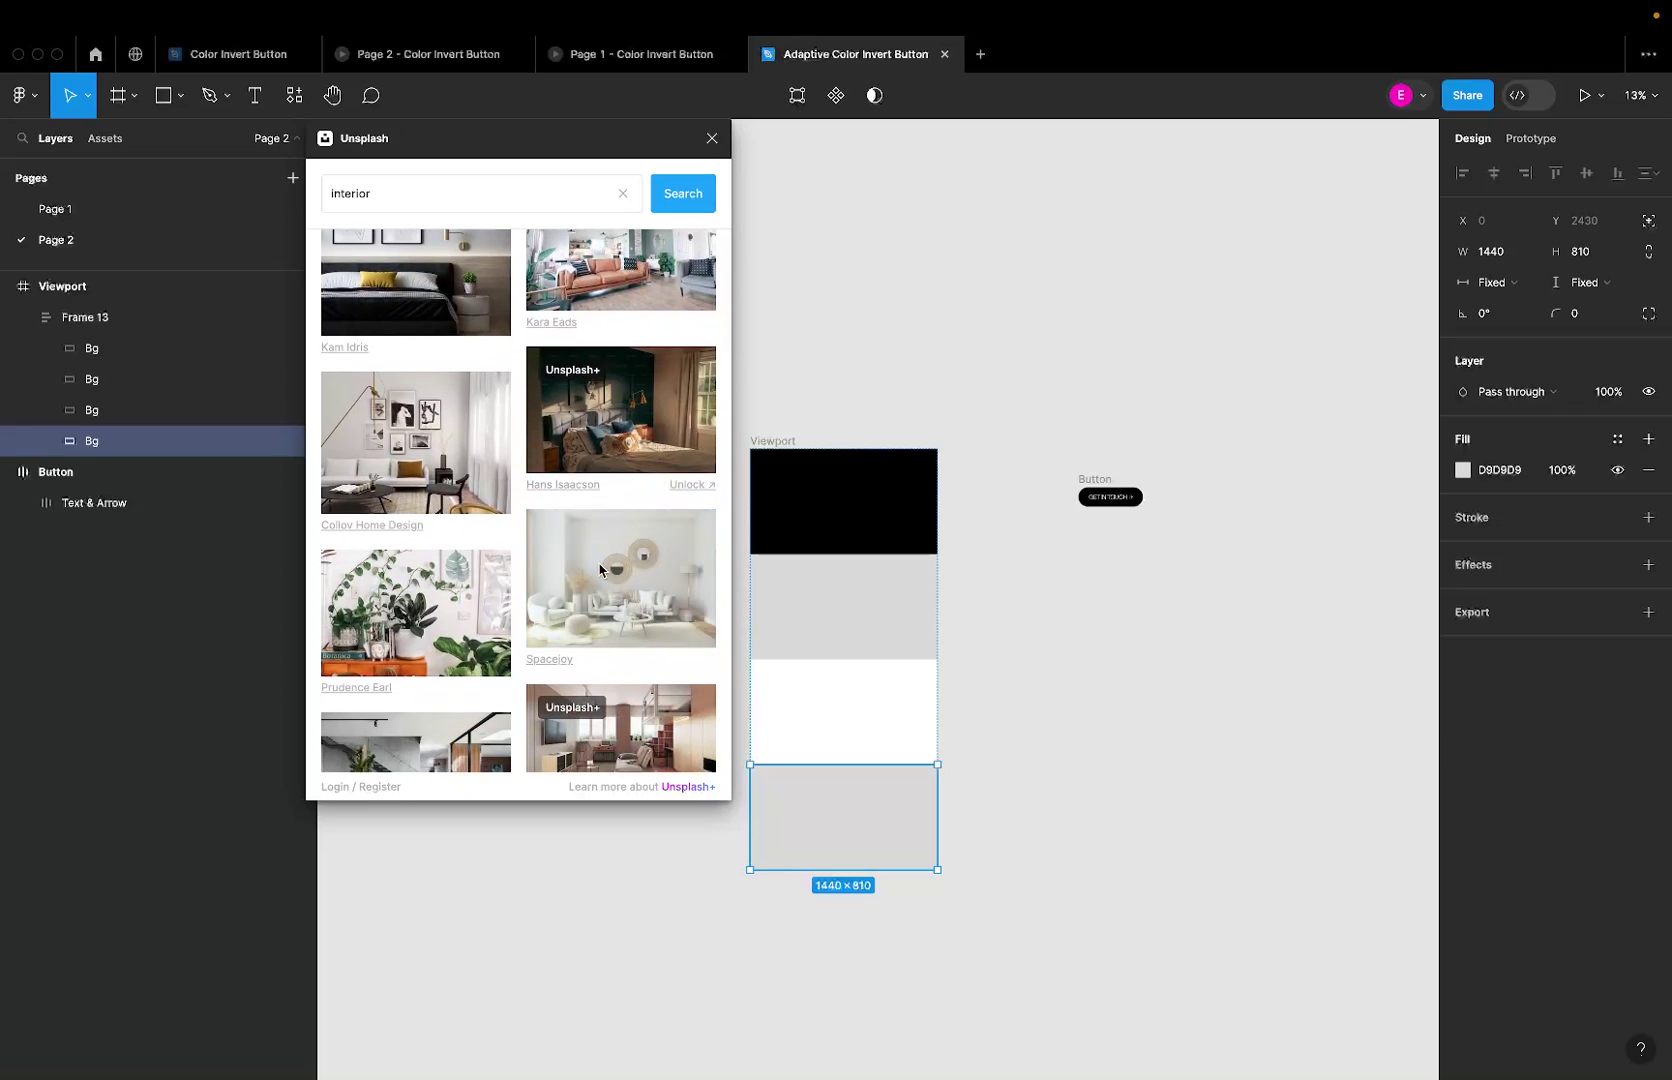
click(712, 138)
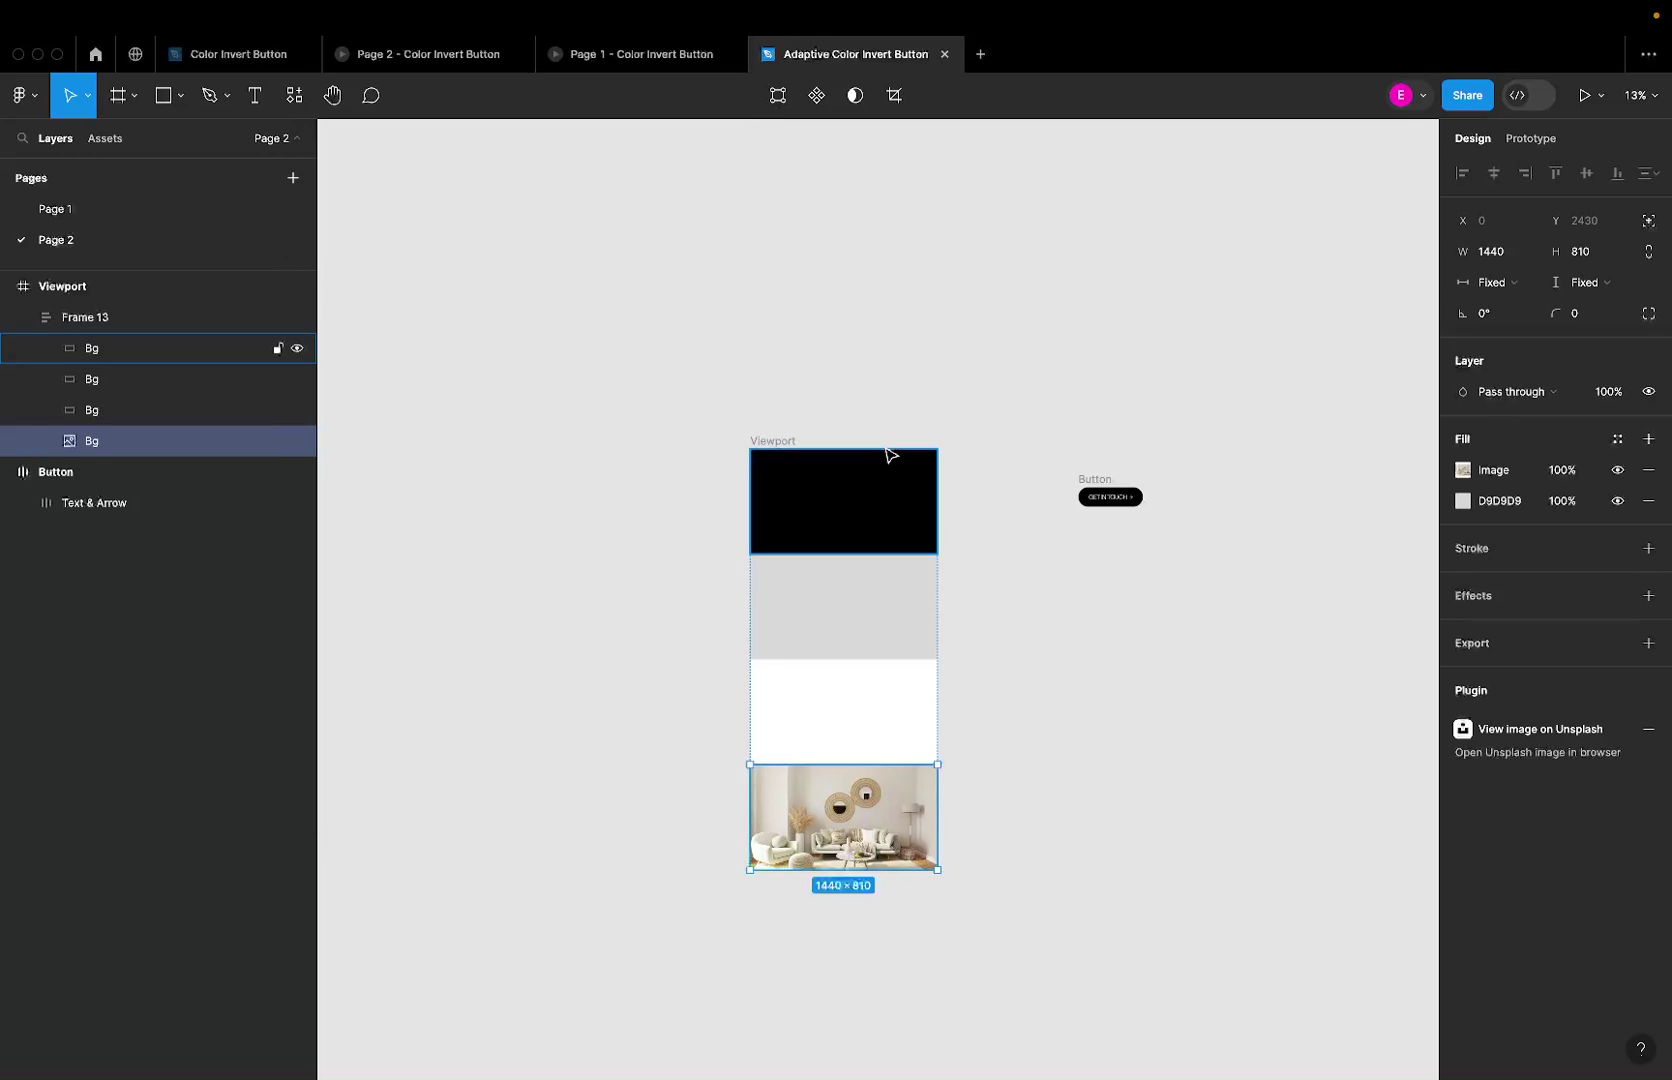
scroll(888, 455, up, 5)
click(636, 446)
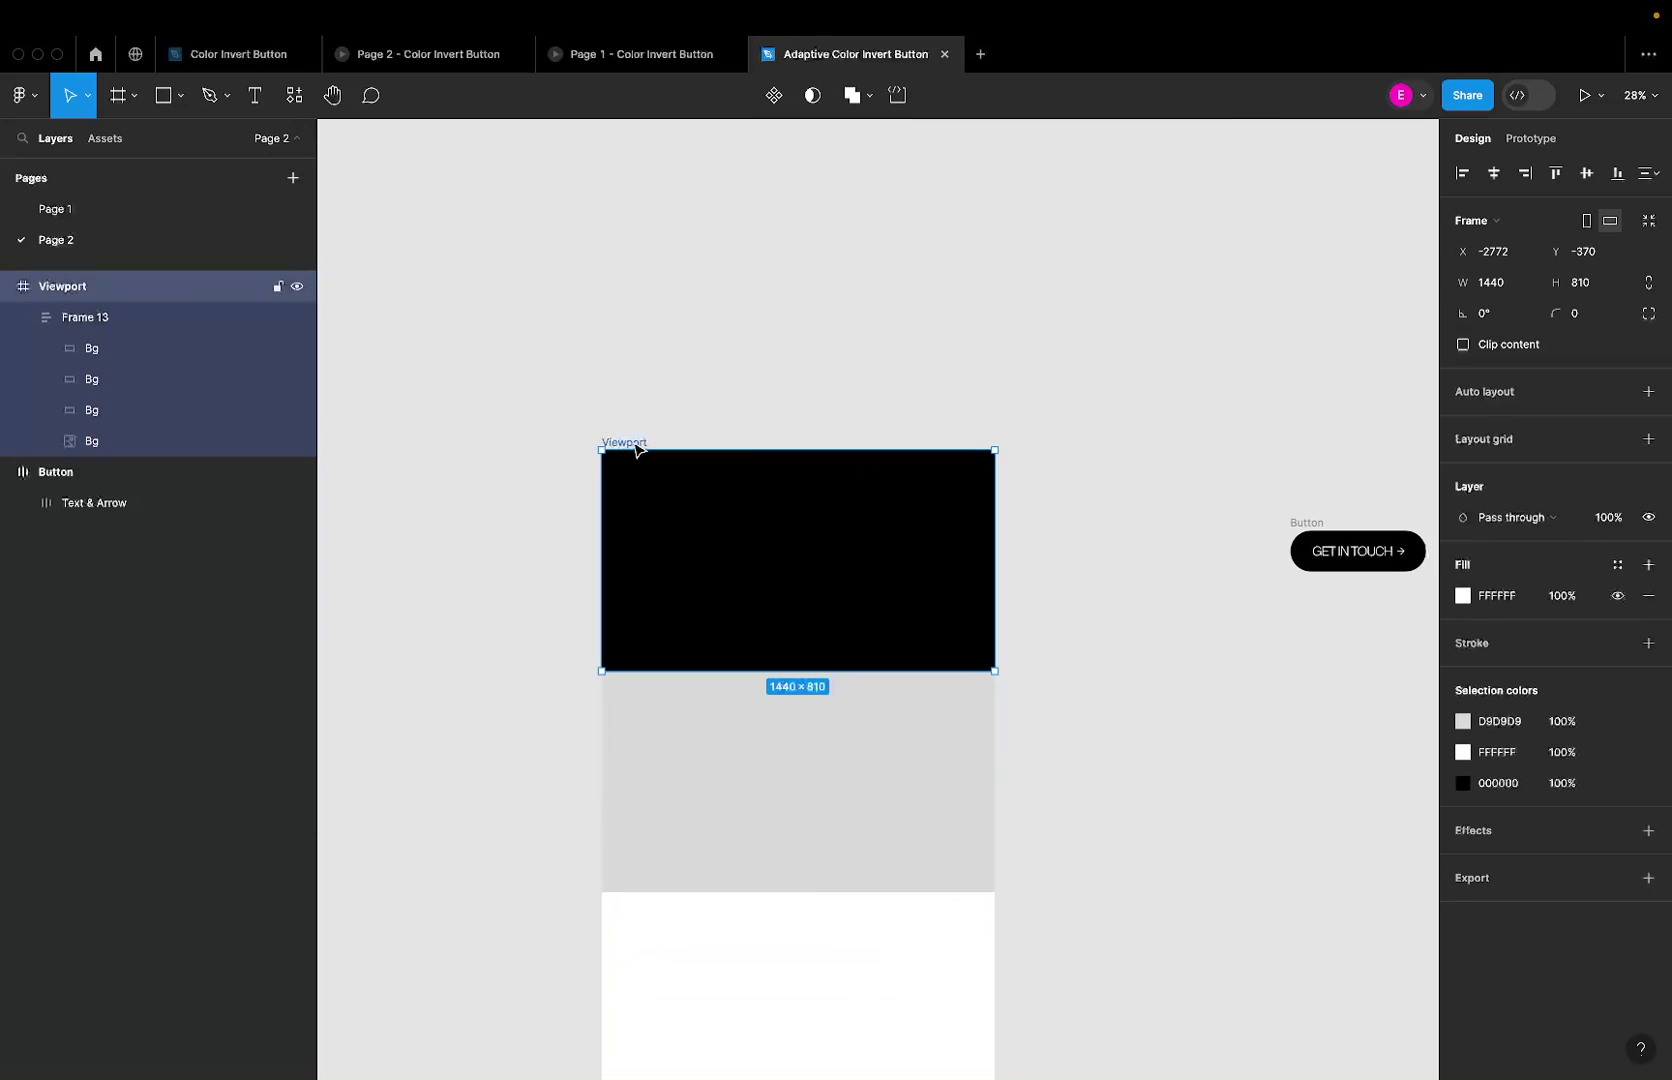
scroll(636, 449, down, 4)
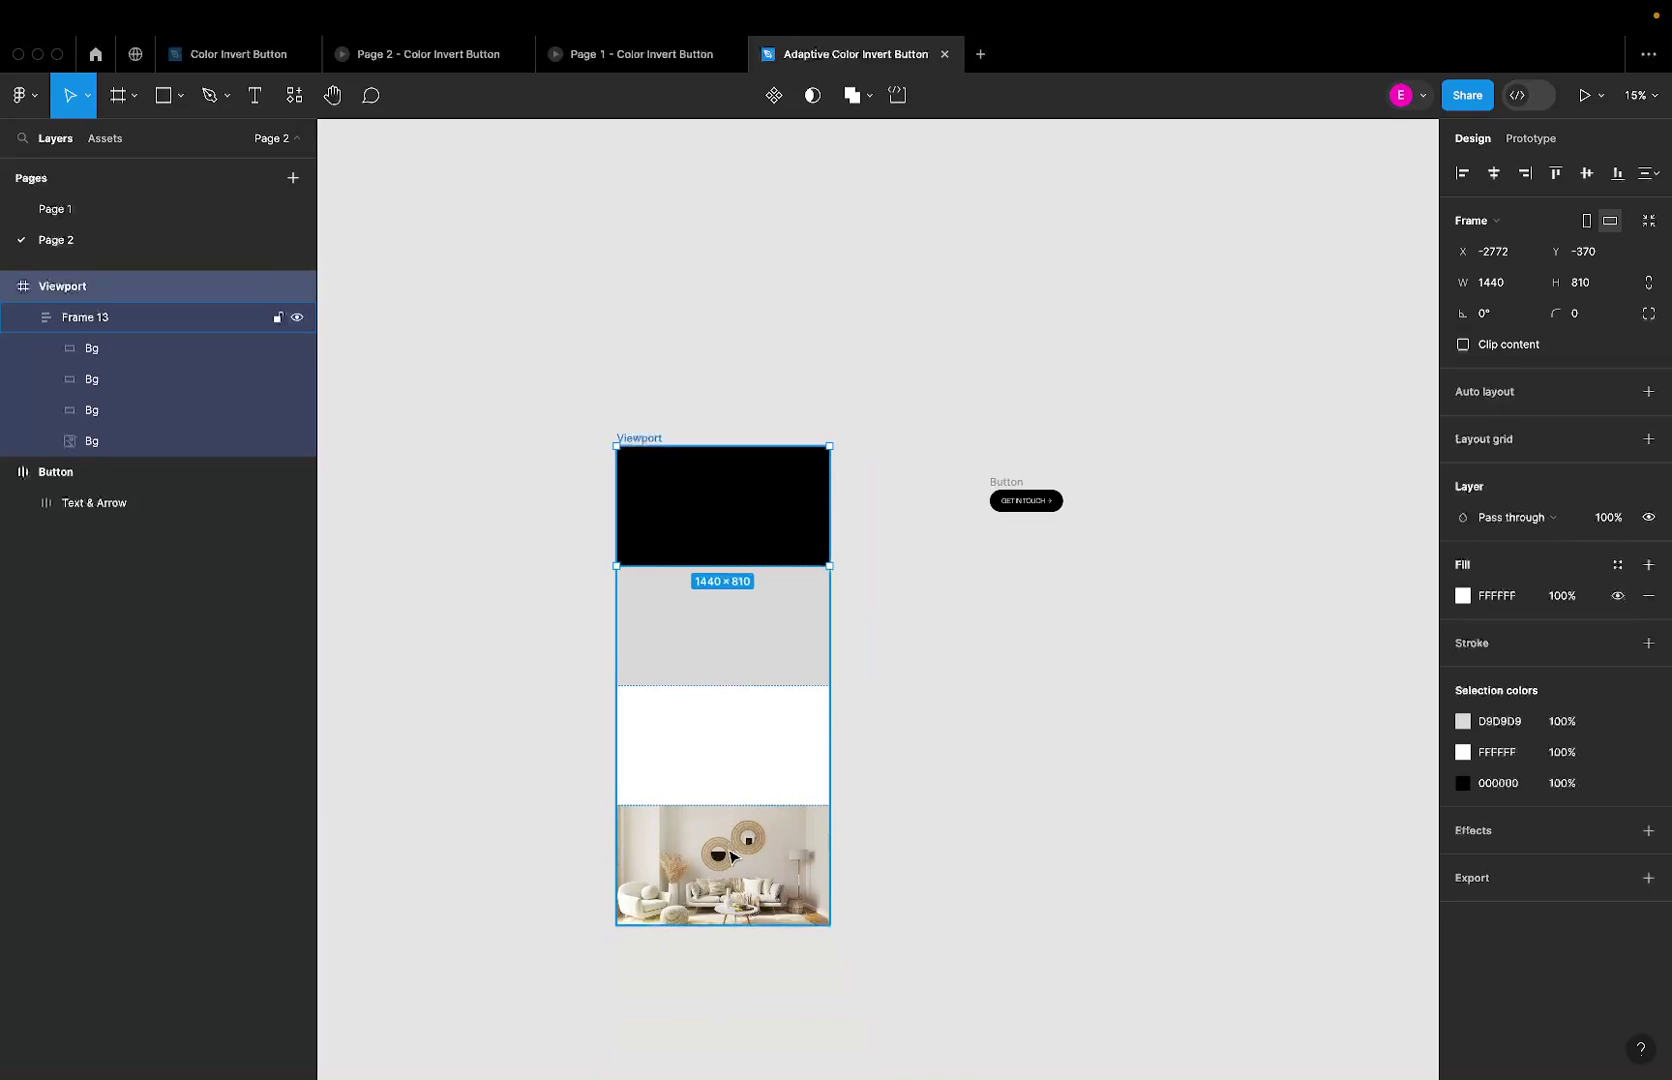
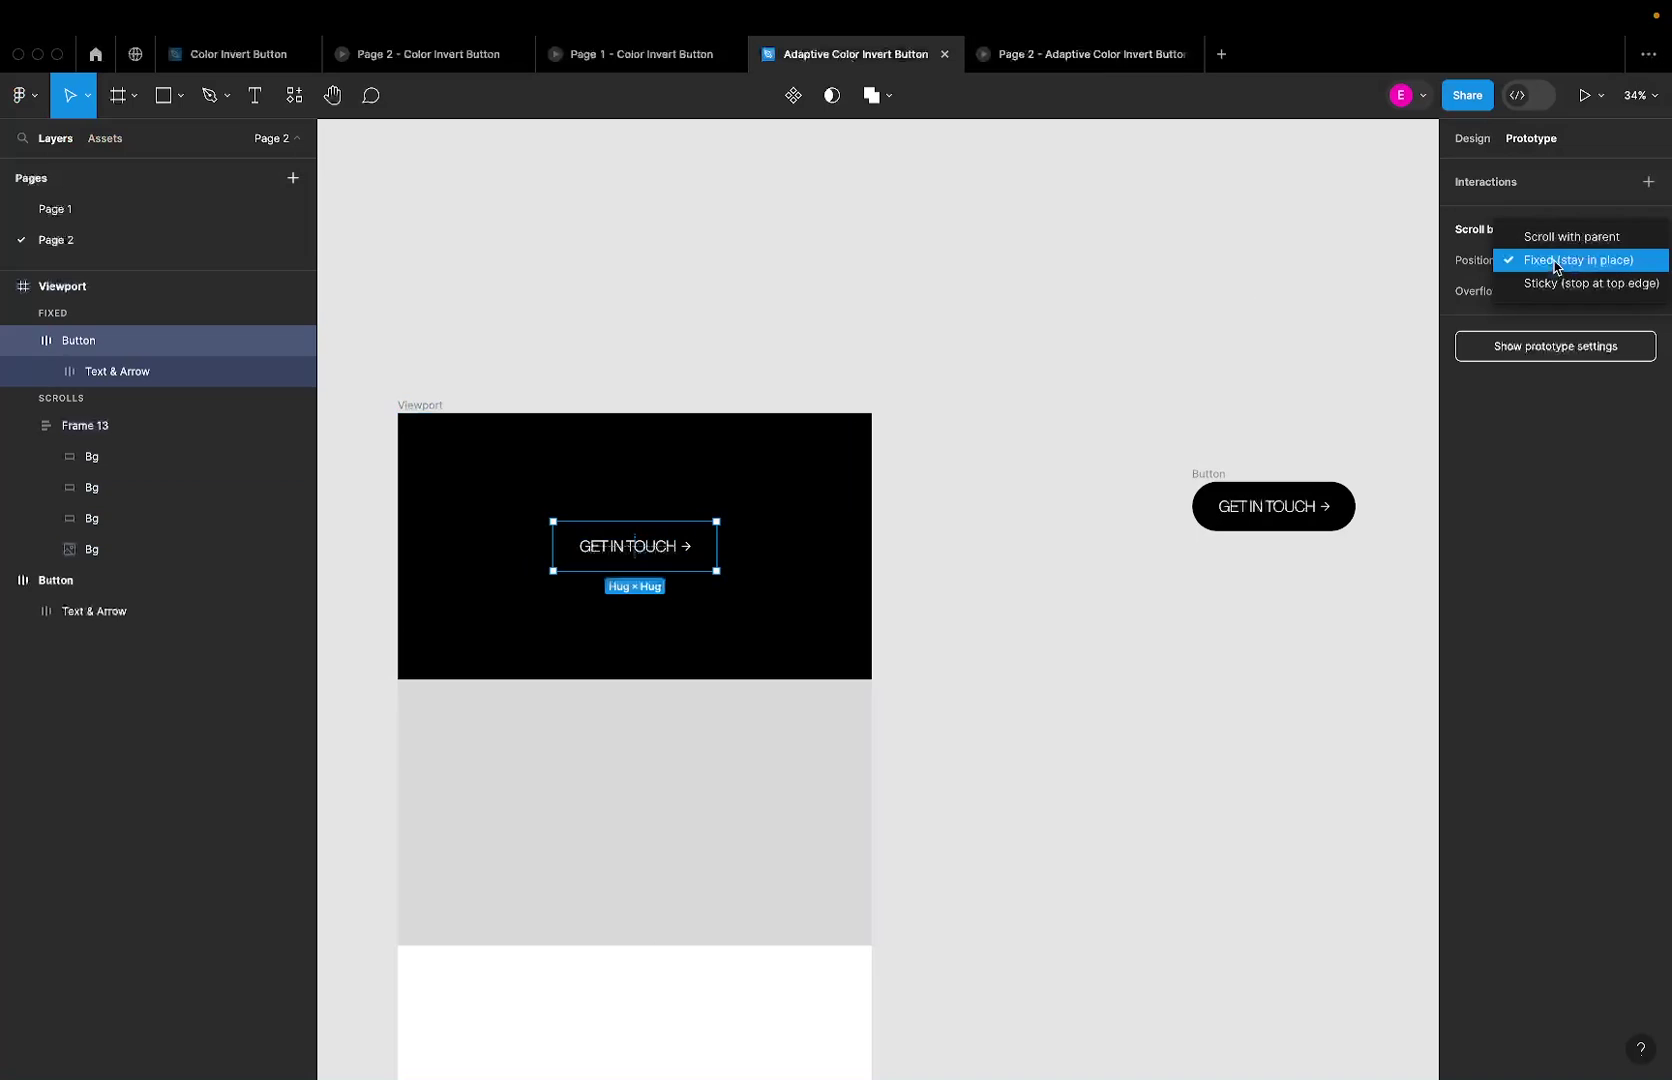
Step: Keep the Viewport button's scroll position as Fixed and scroll through all background sections in the prototype preview
click(1555, 262)
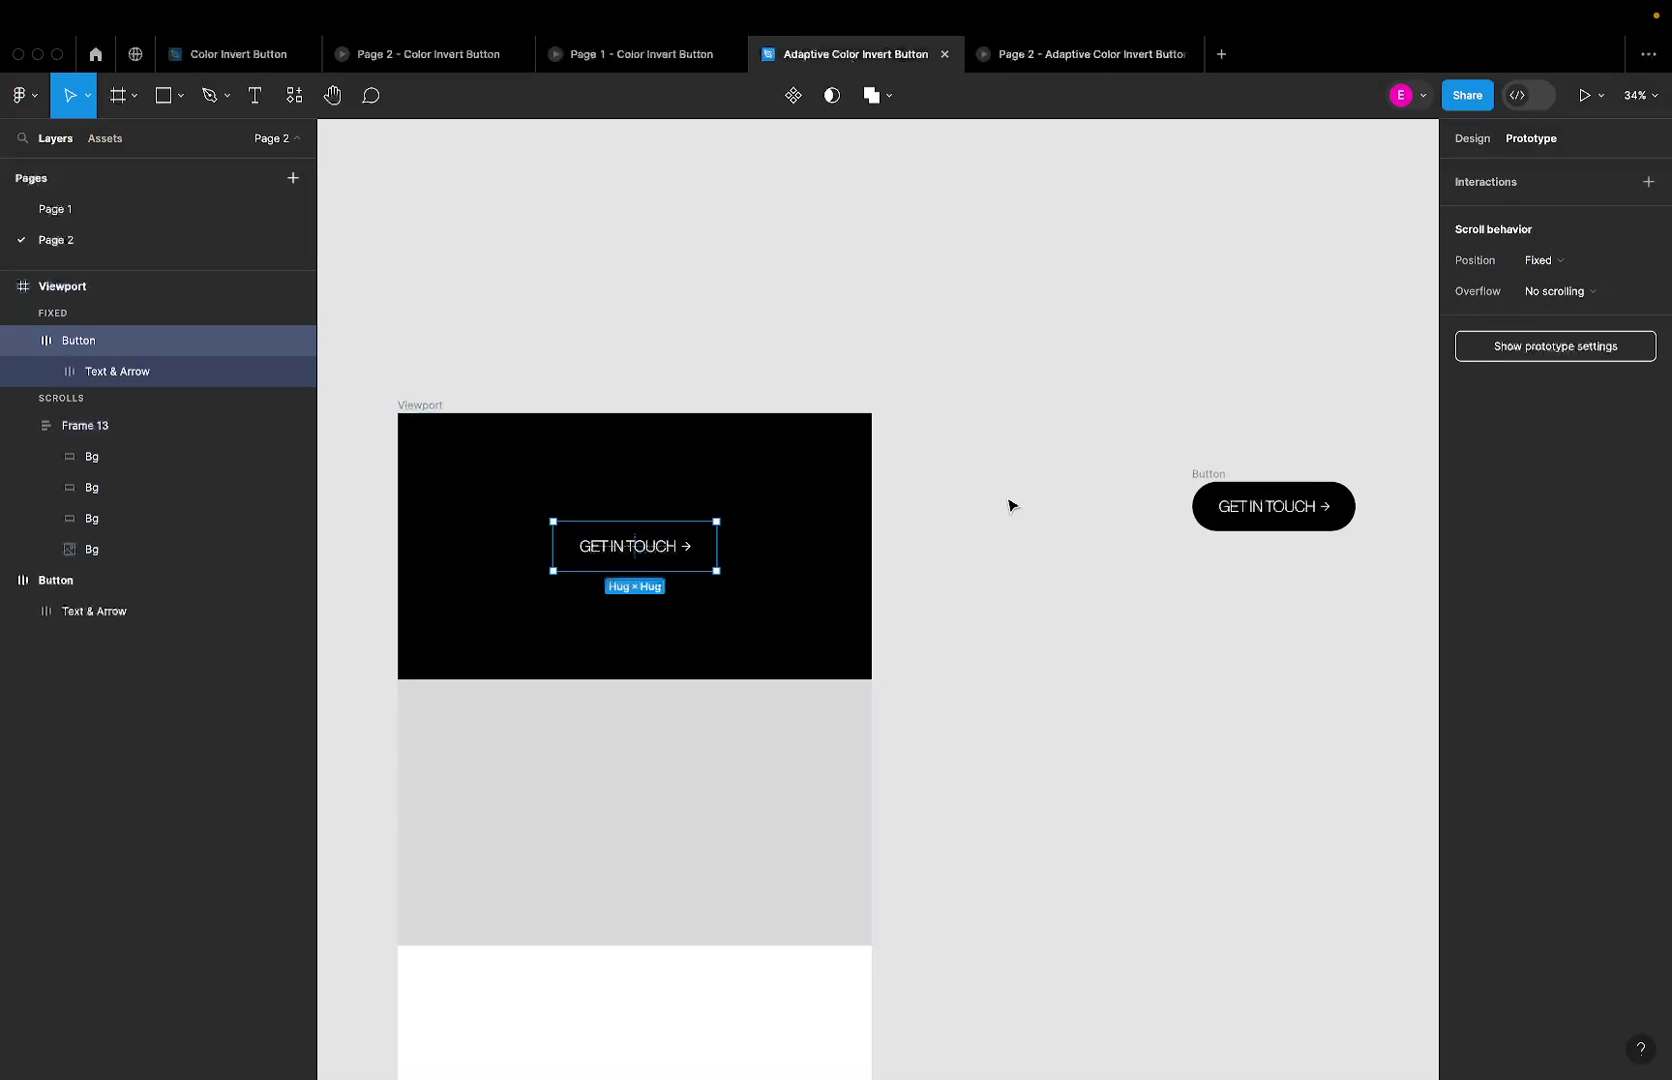
click(1026, 62)
scroll(906, 503, down, 10)
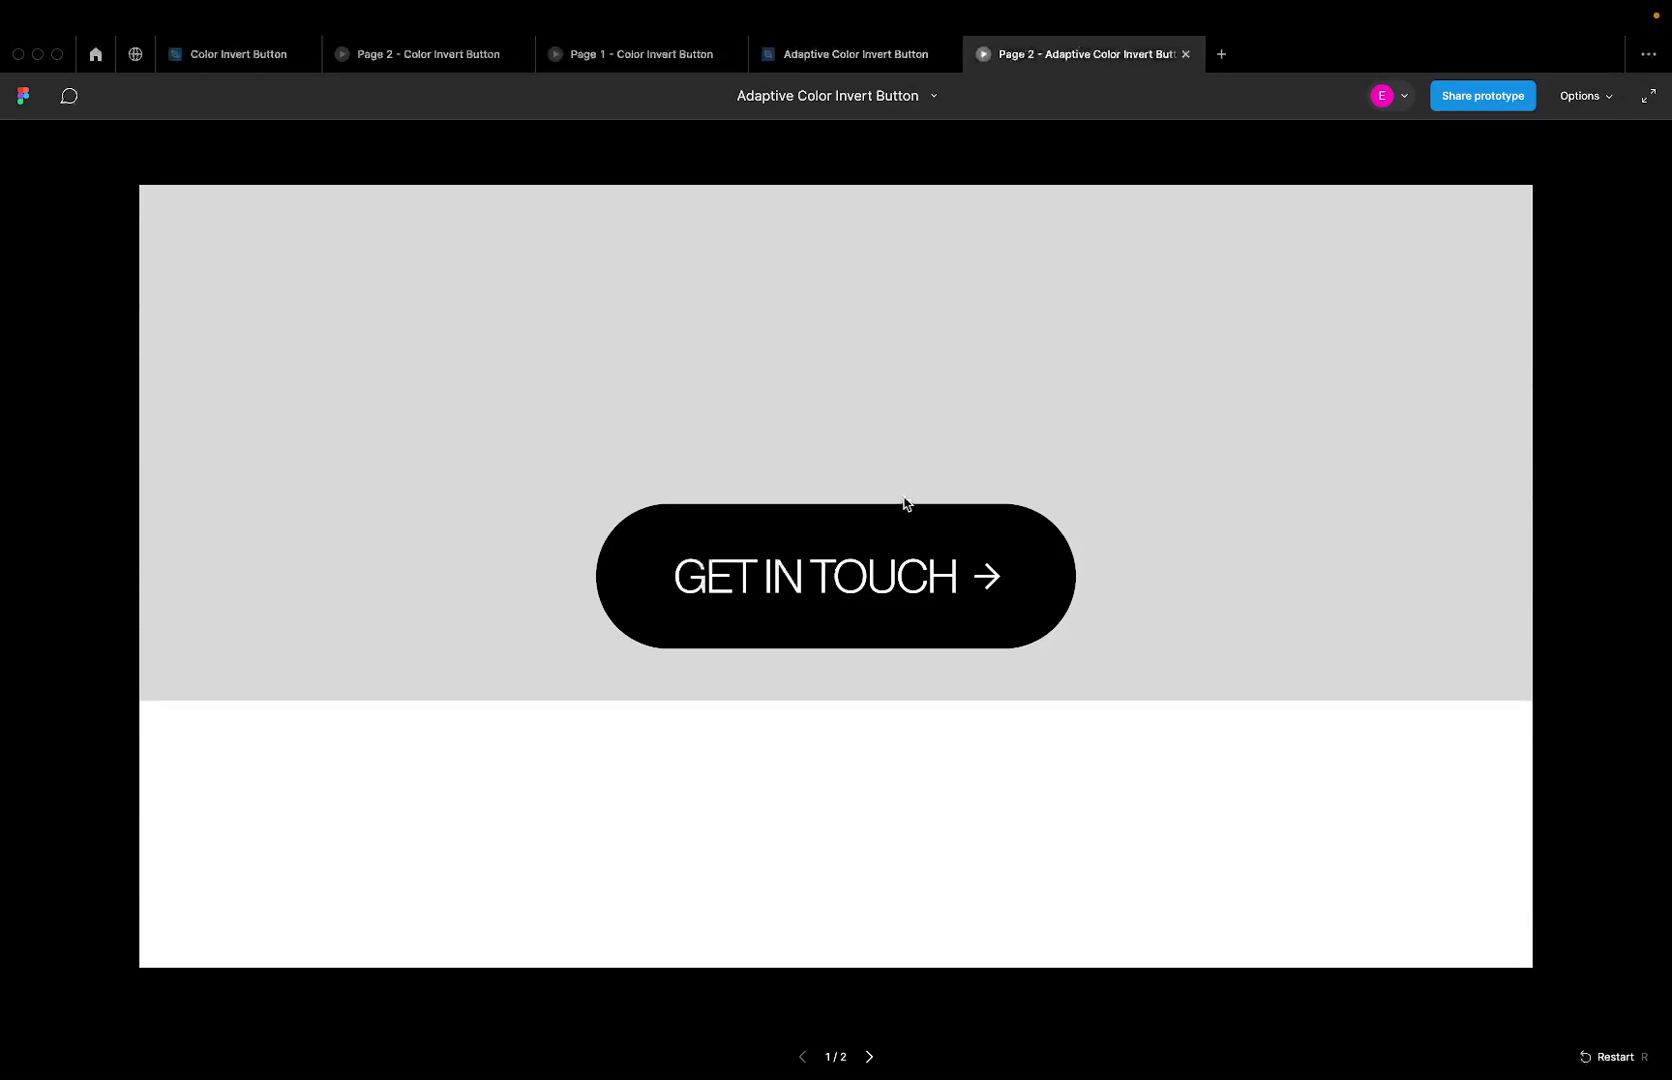
scroll(906, 503, down, 10)
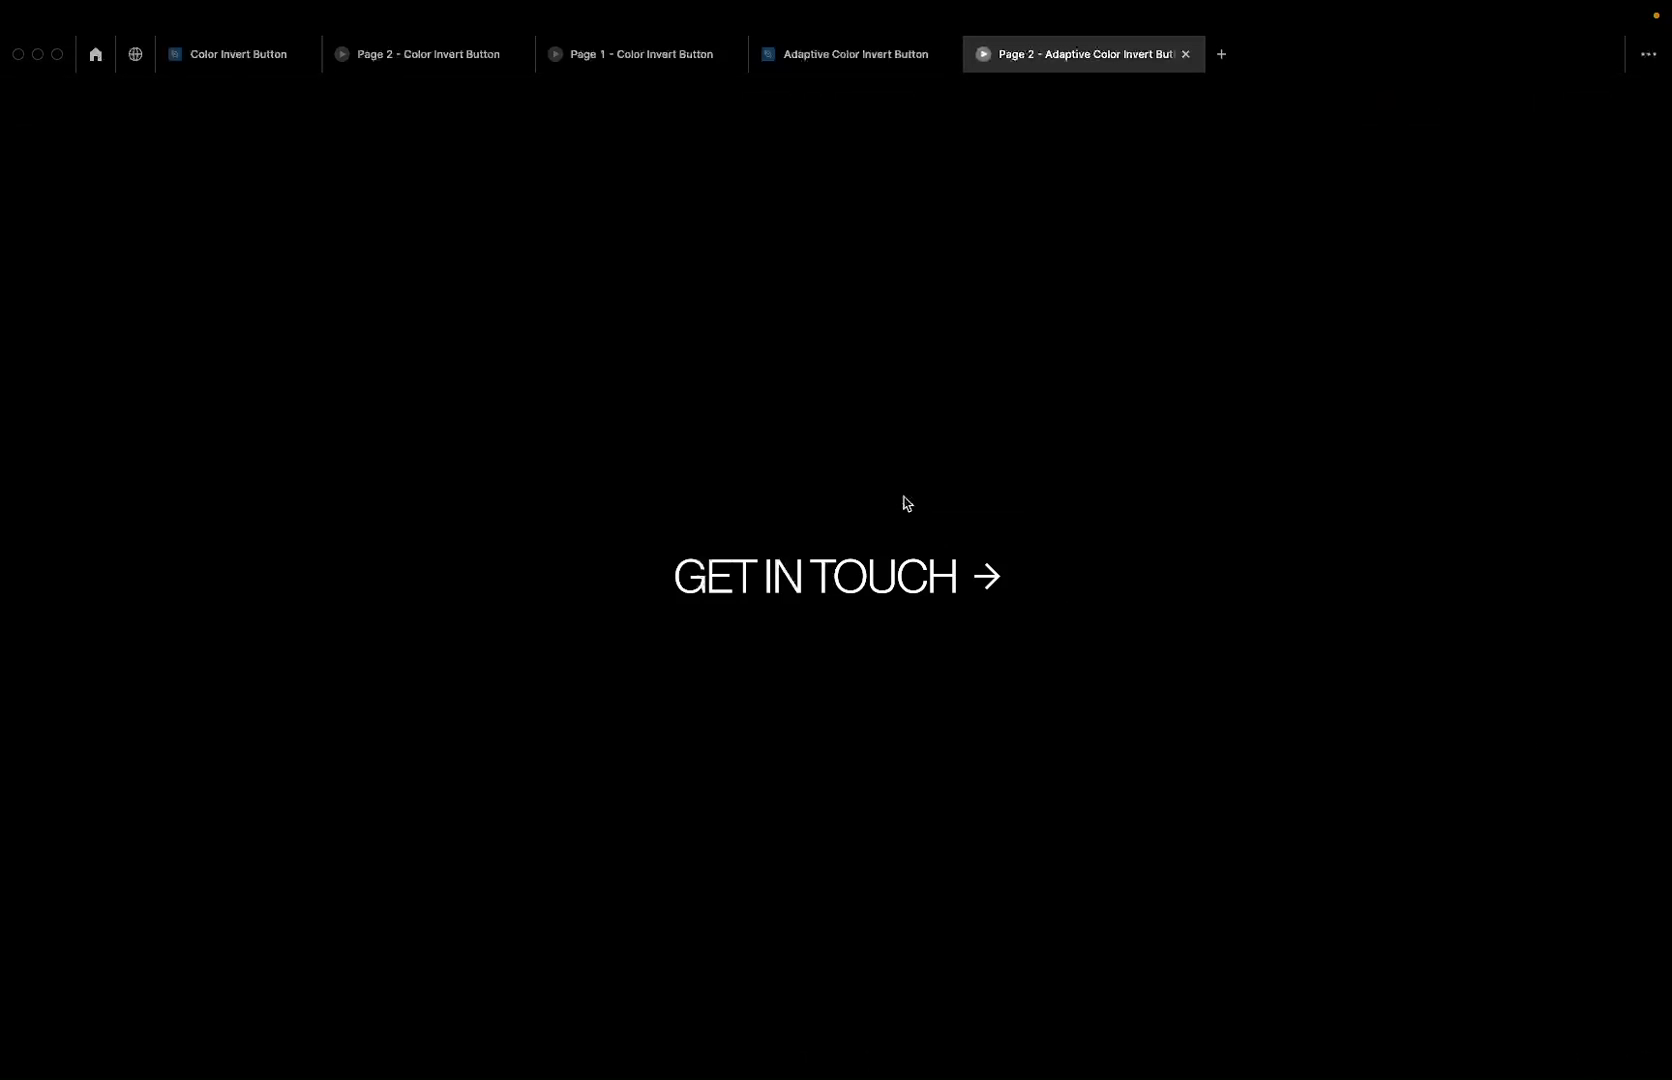
scroll(906, 503, down, 5)
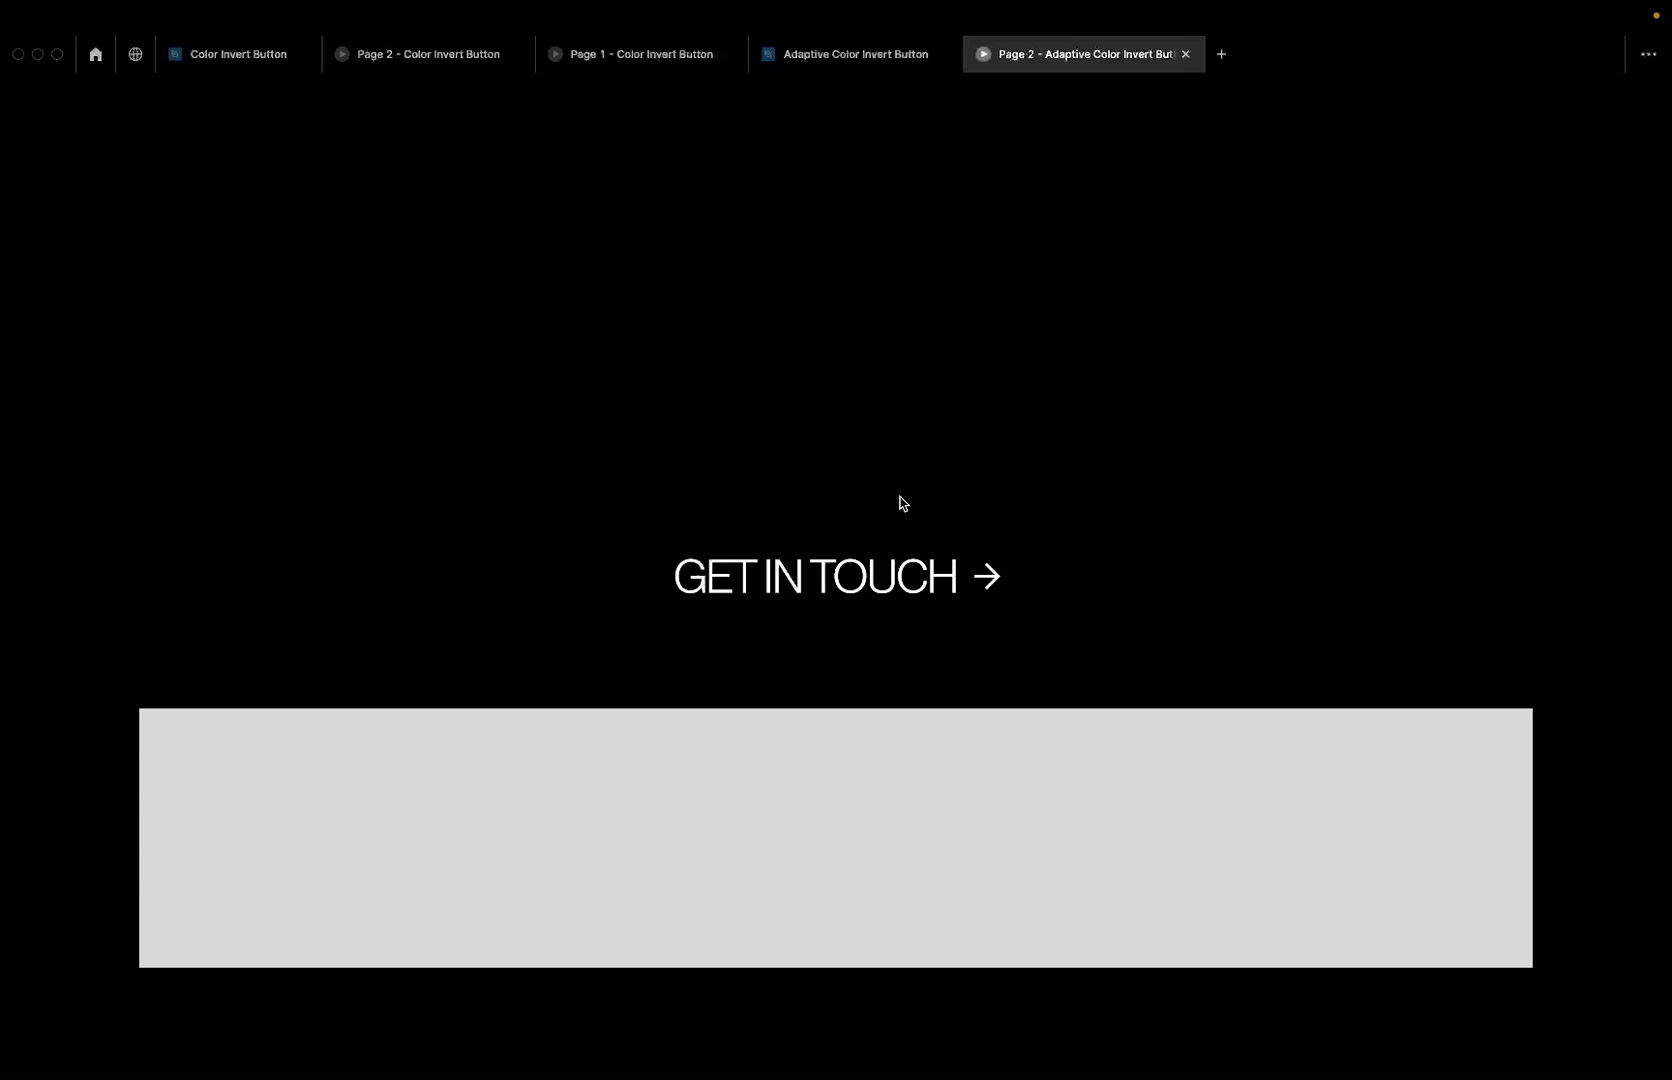
scroll(851, 468, down, 10)
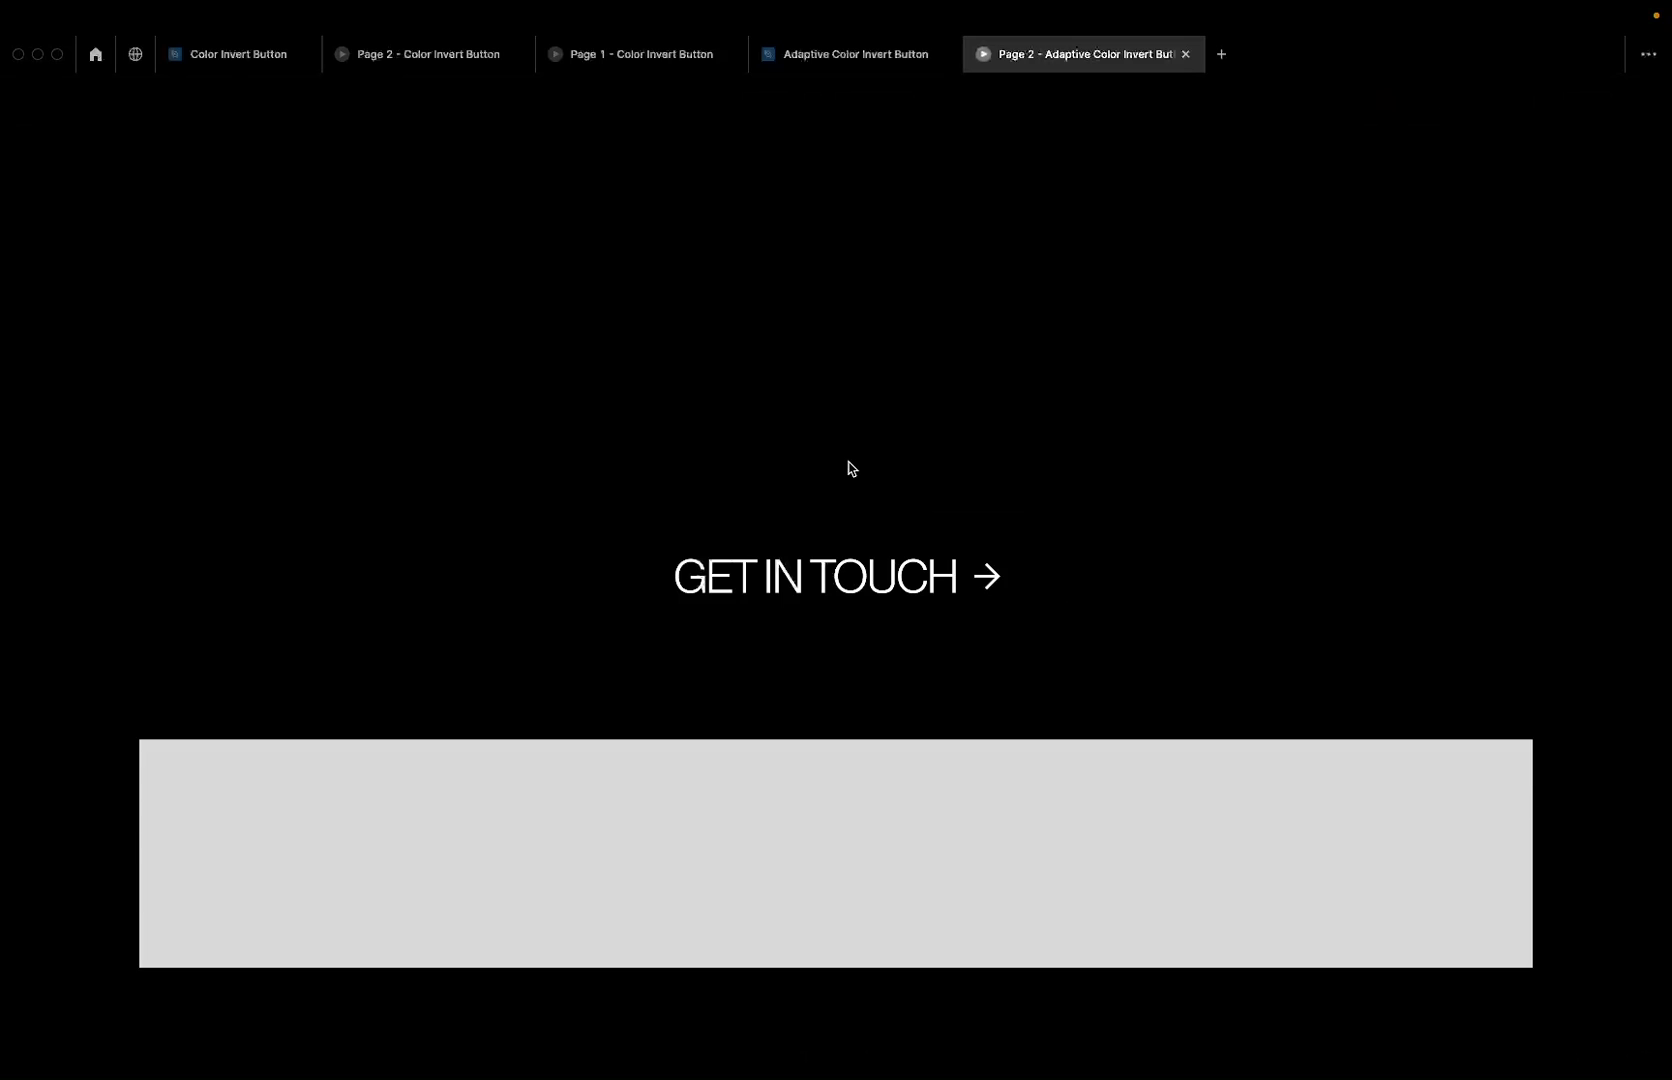
scroll(849, 468, down, 5)
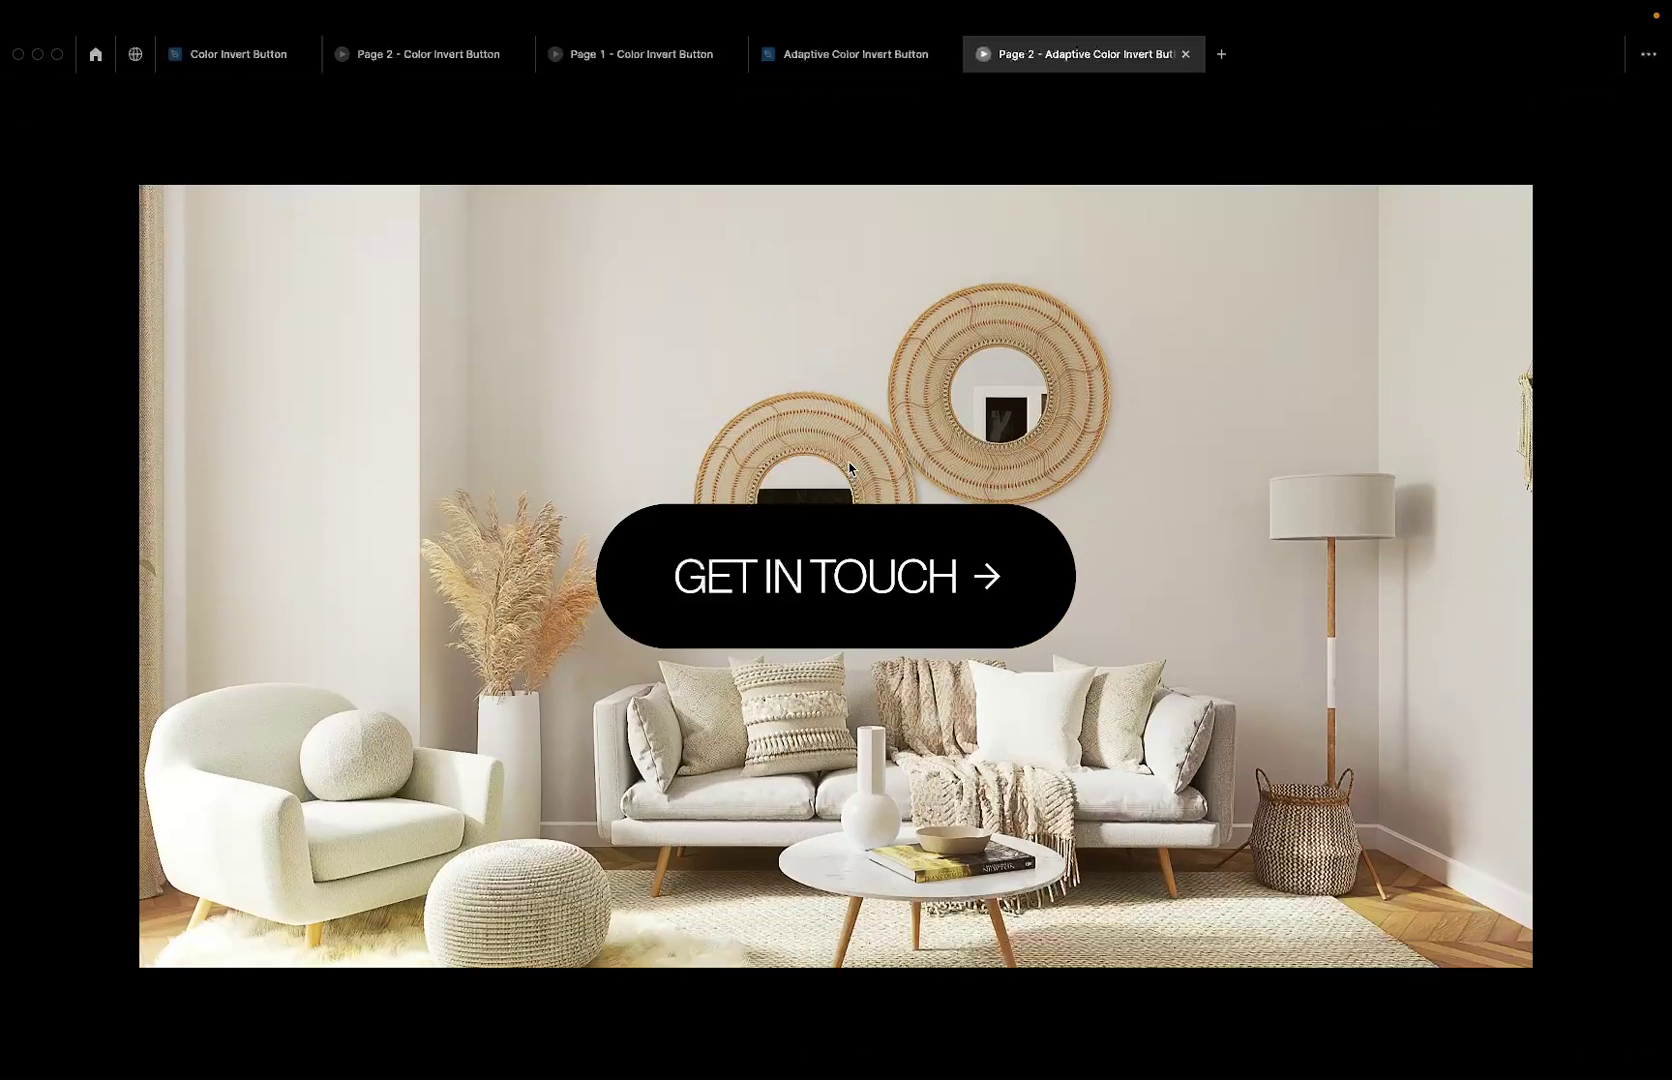
scroll(849, 468, up, 12)
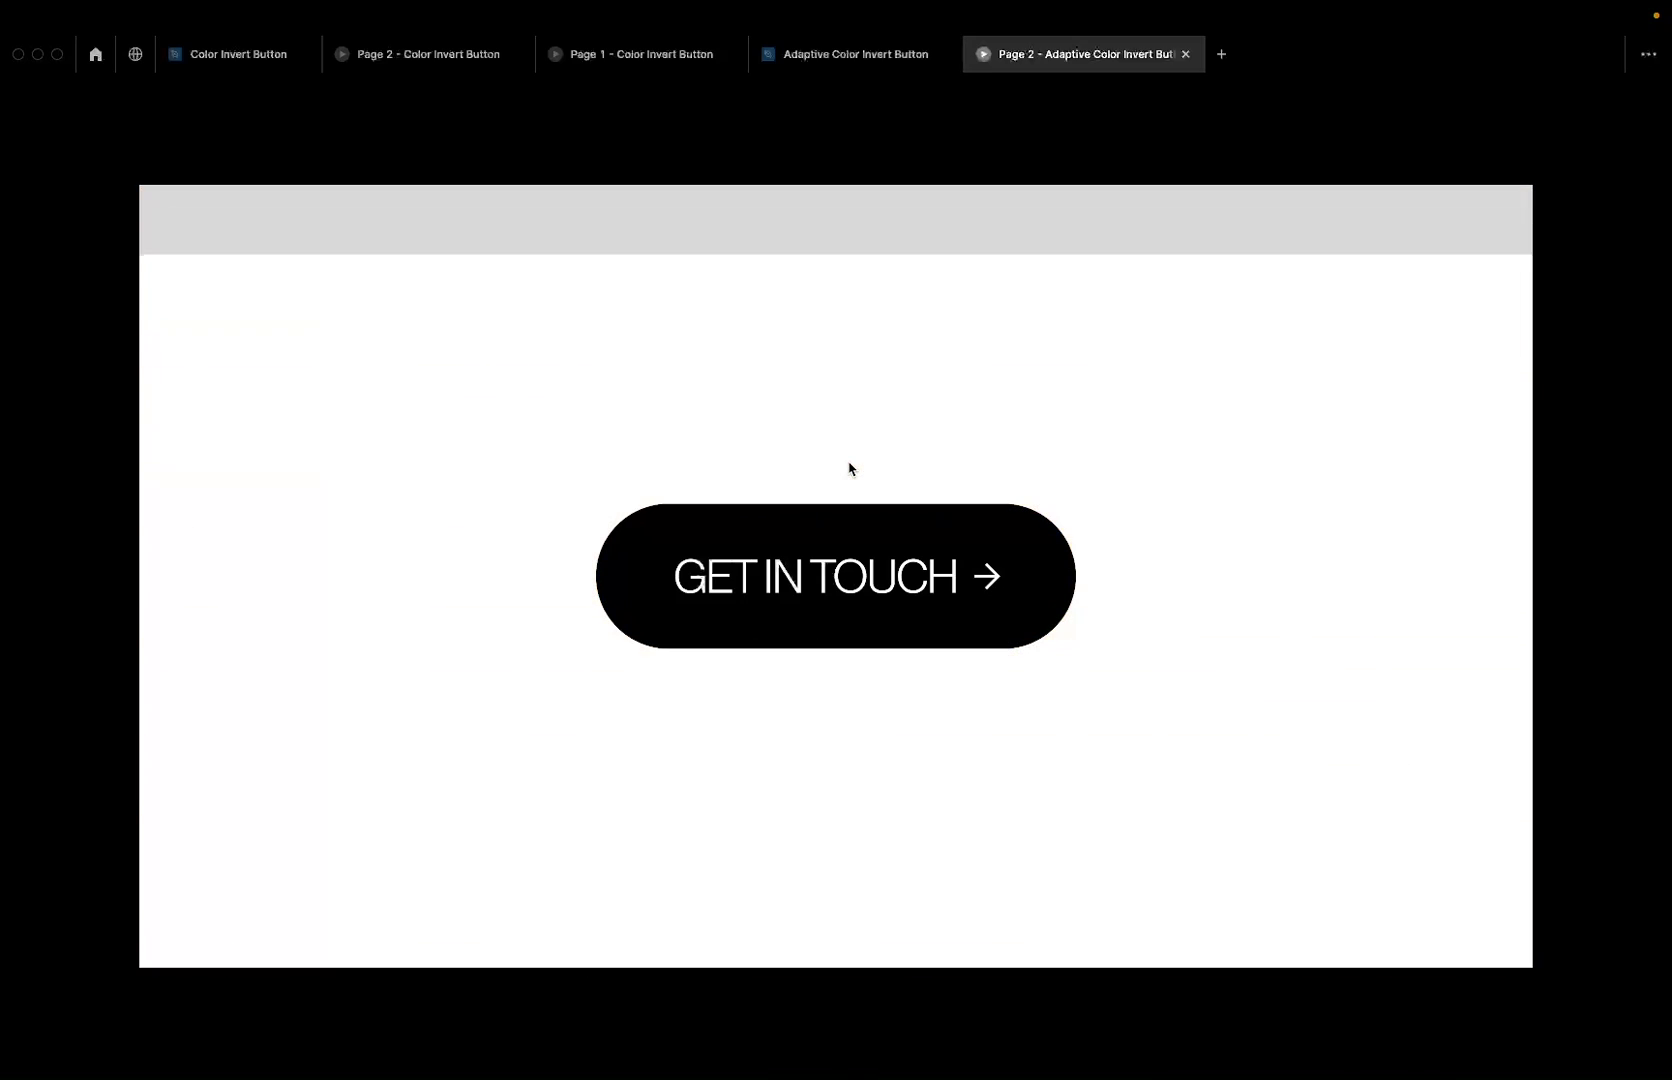
scroll(849, 468, up, 5)
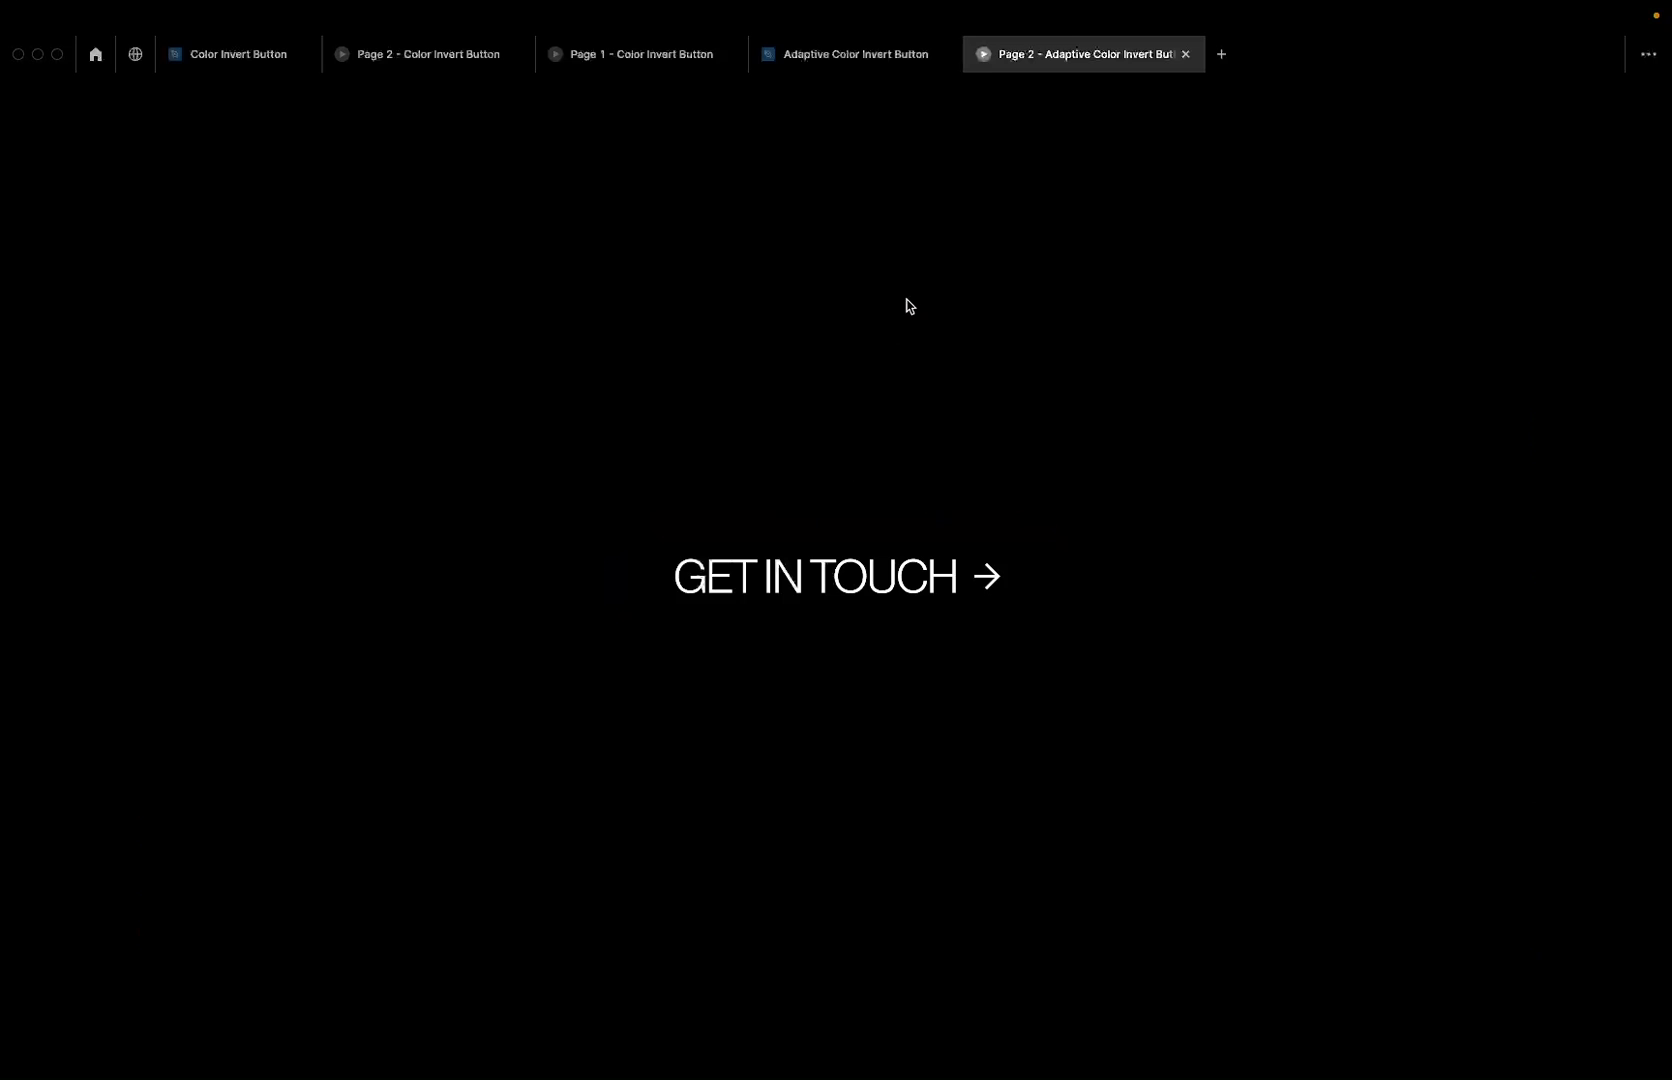
mouse_move(884, 88)
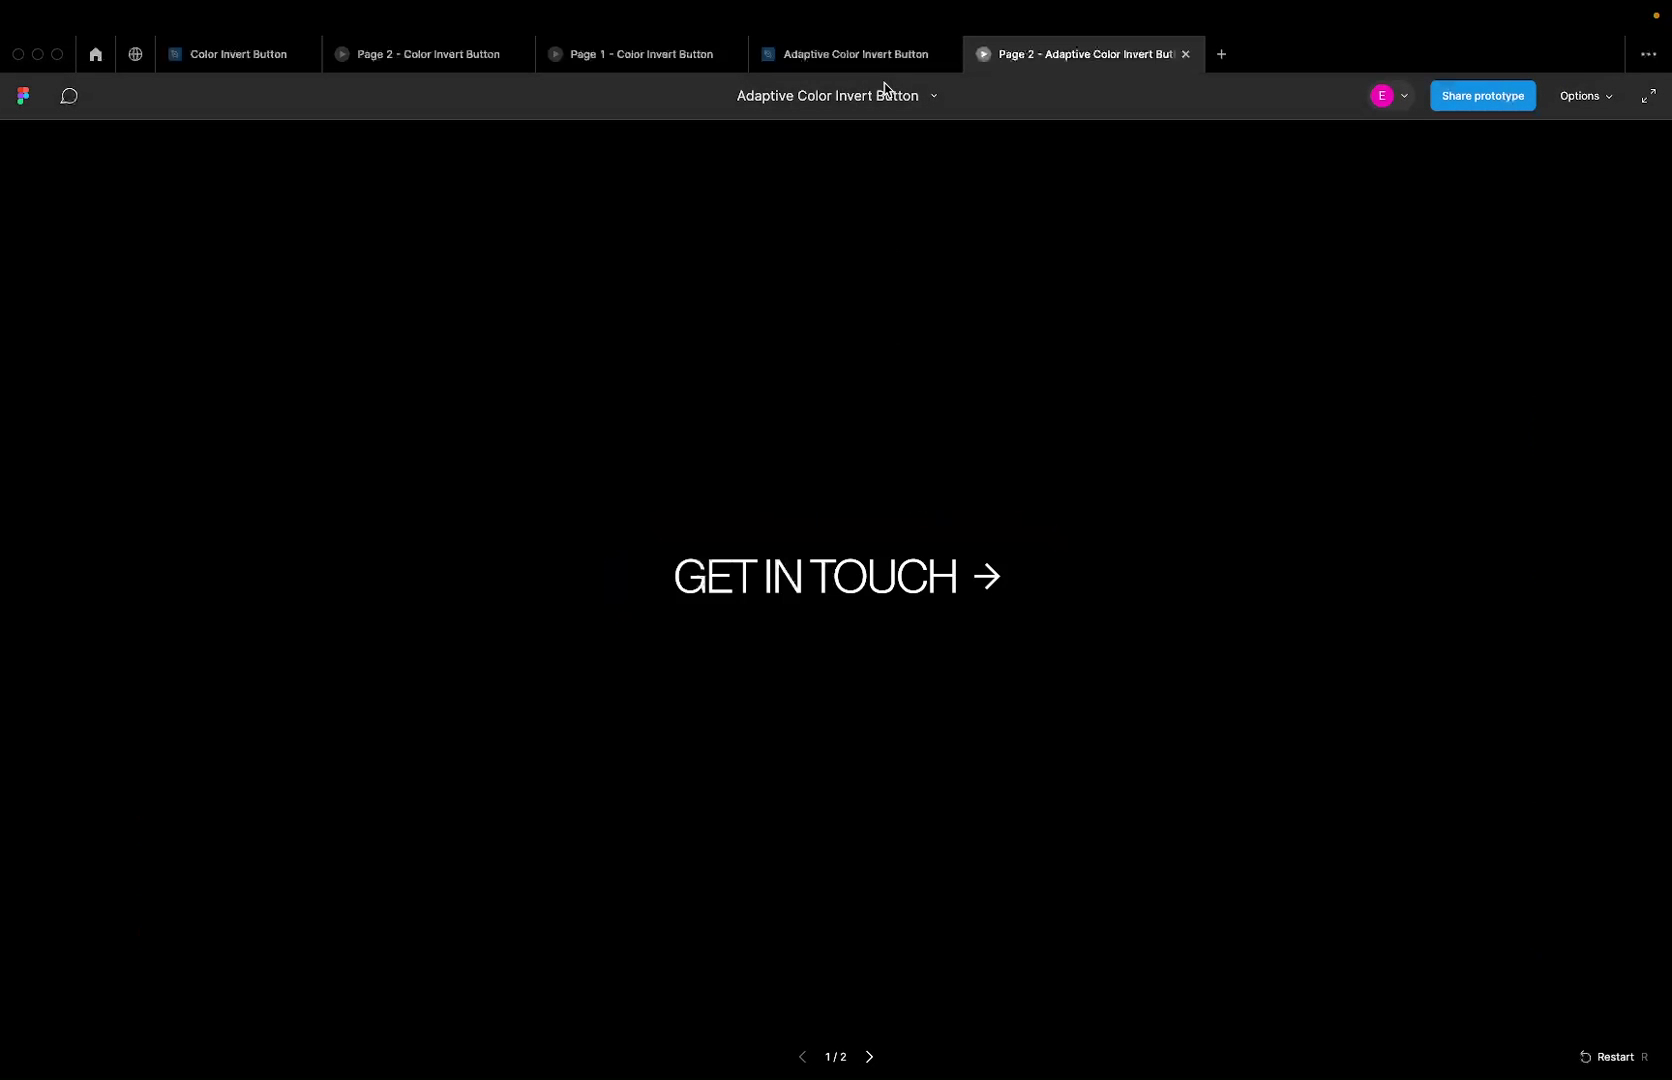
Step: Return to the Adaptive Color Invert Button design file, duplicate the standalone button and place the copy beside it at X 176, Y -161
click(874, 64)
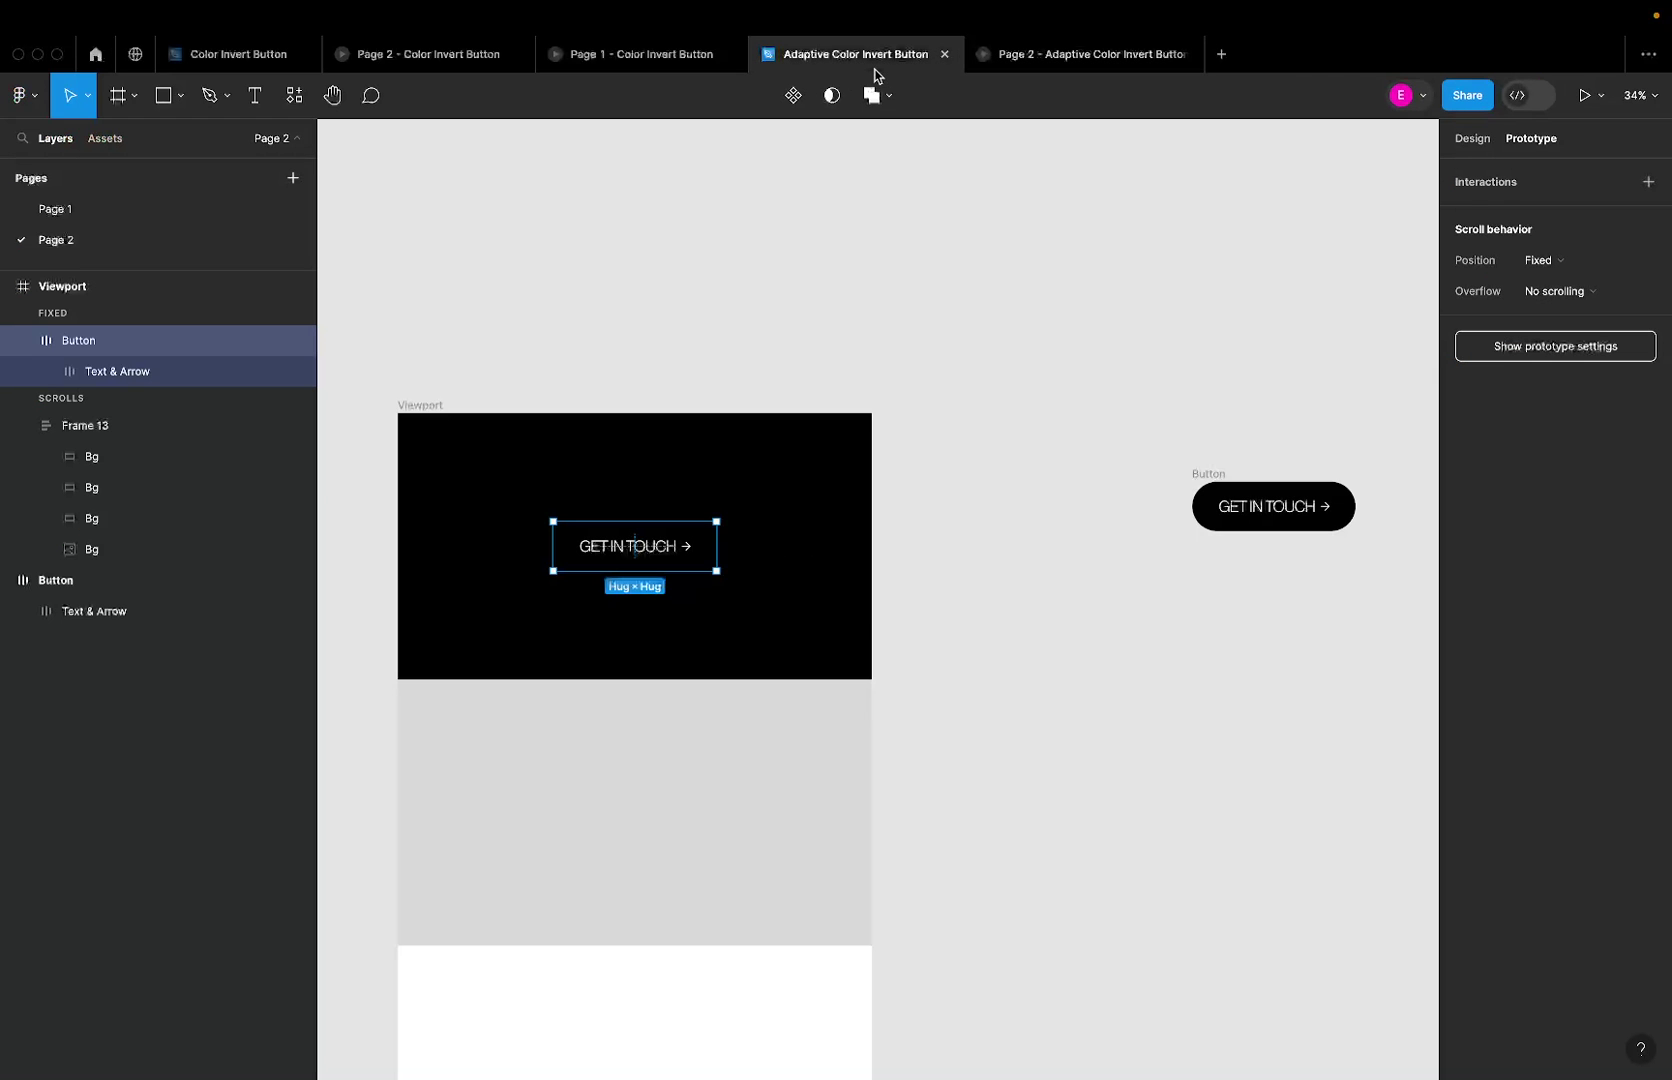
click(1218, 481)
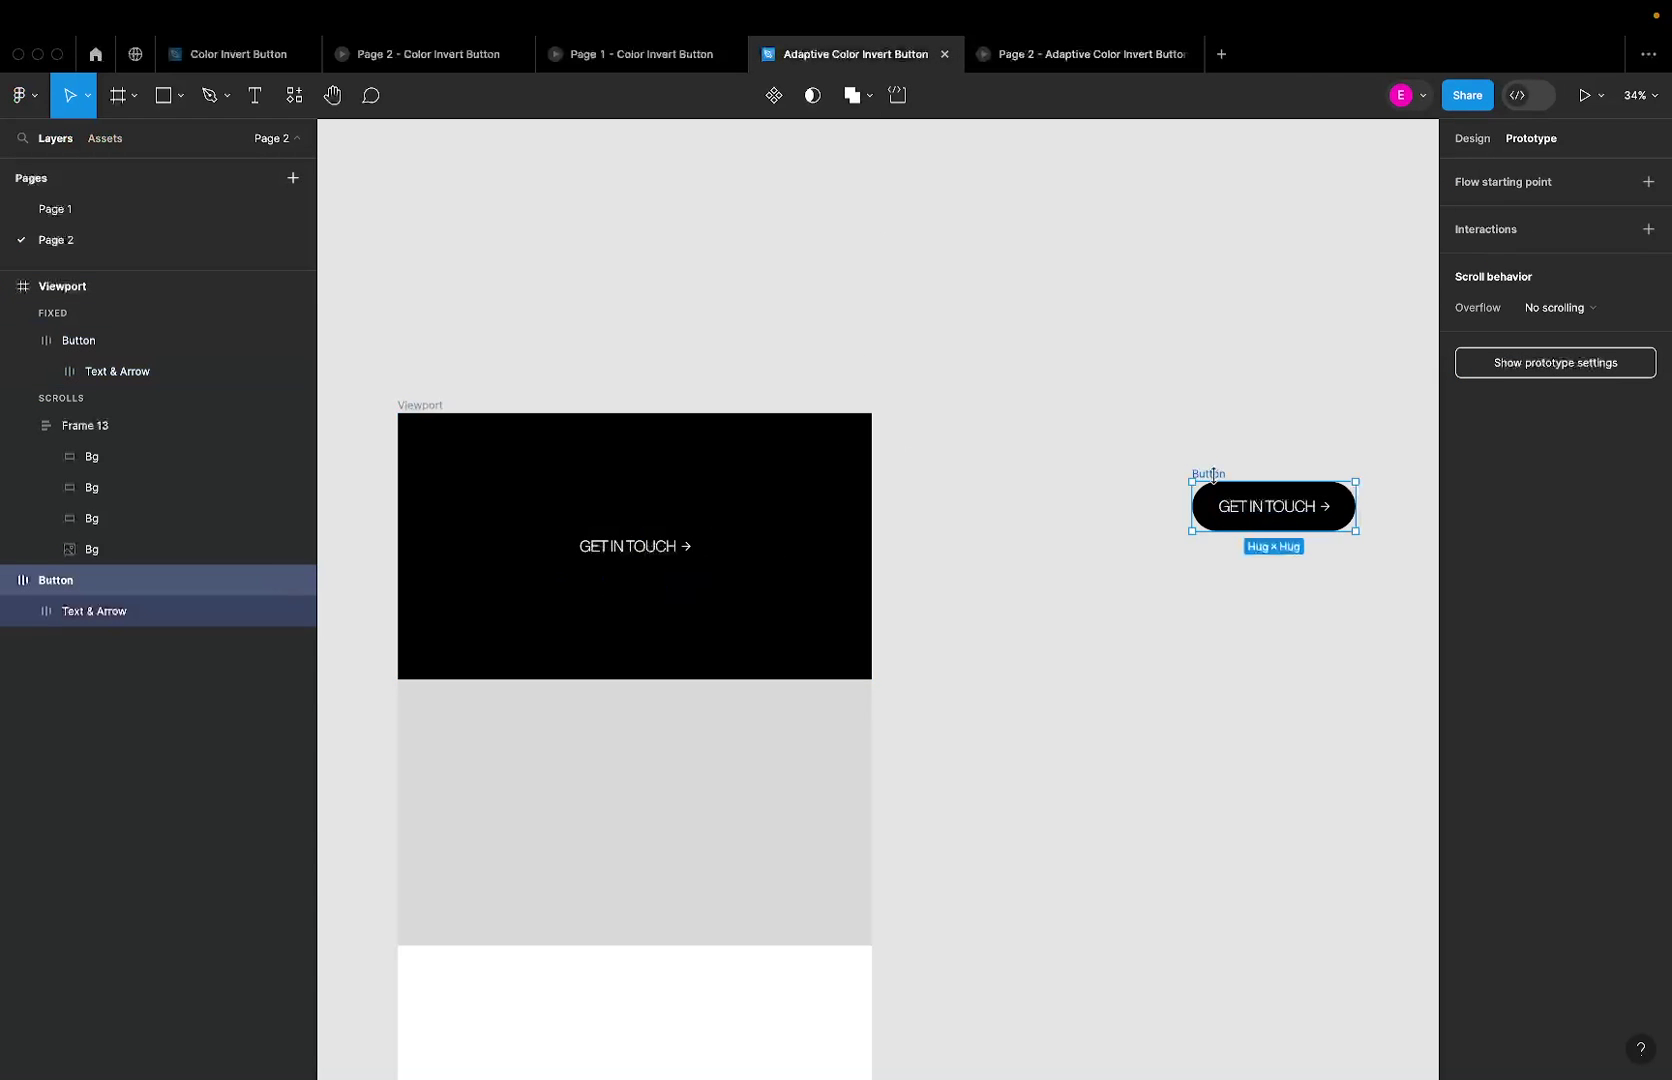
scroll(1205, 489, right, 2)
scroll(1205, 489, up, 1)
alt+drag(1124, 527, 1261, 519)
scroll(1261, 522, right, 5)
scroll(1261, 522, up, 1)
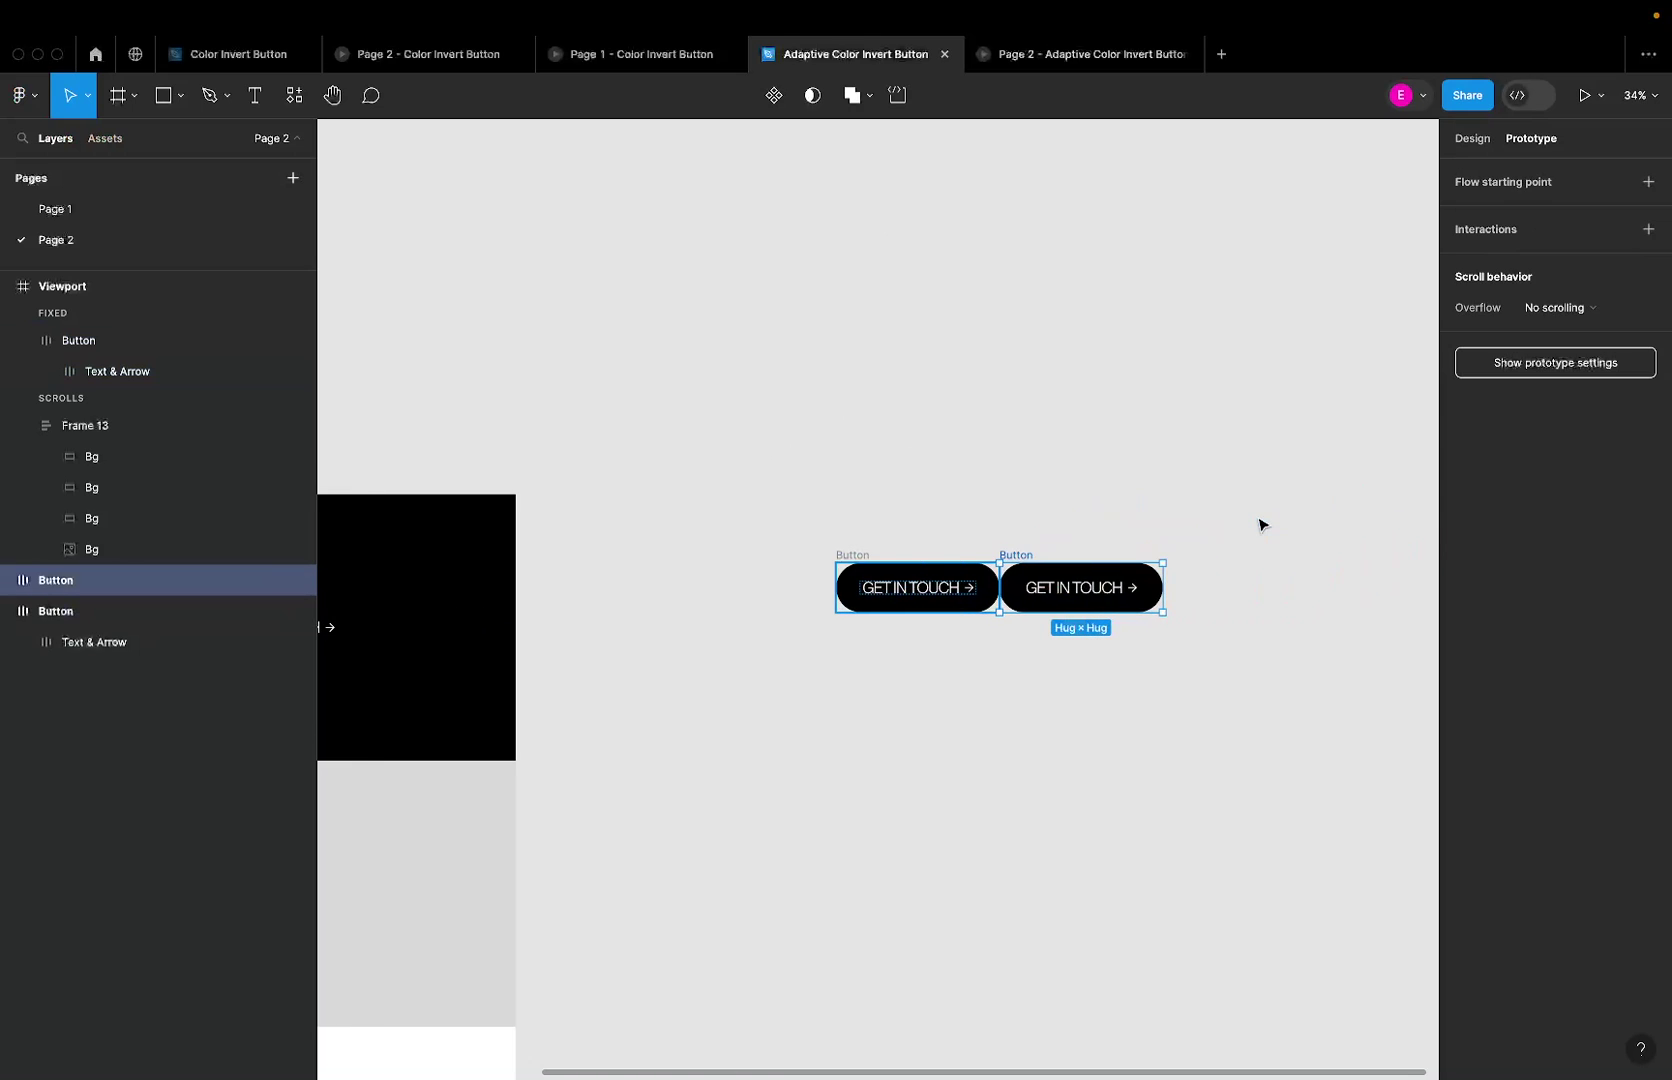
click(1472, 139)
scroll(905, 680, up, 5)
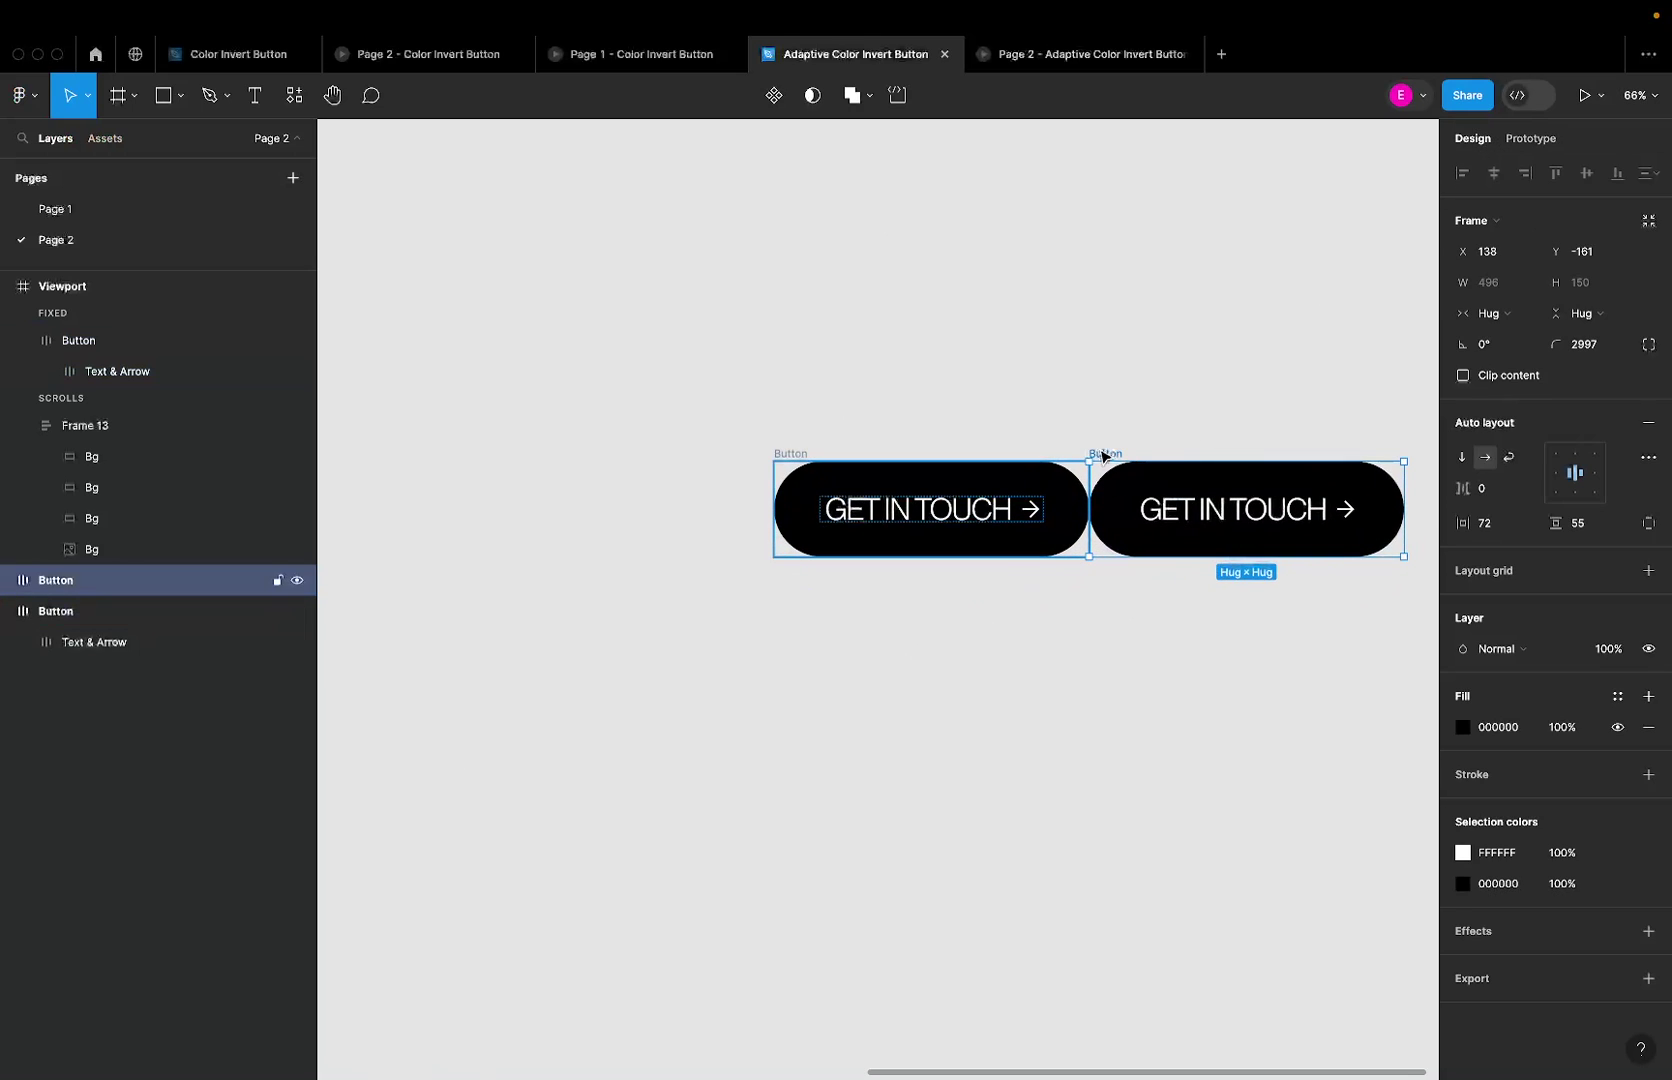
drag(1099, 455, 1125, 453)
Step: Set the fill of the duplicated standalone button to FFFFFF
click(1497, 727)
text(FFFFFF)
key(Return)
scroll(1060, 708, right, 5)
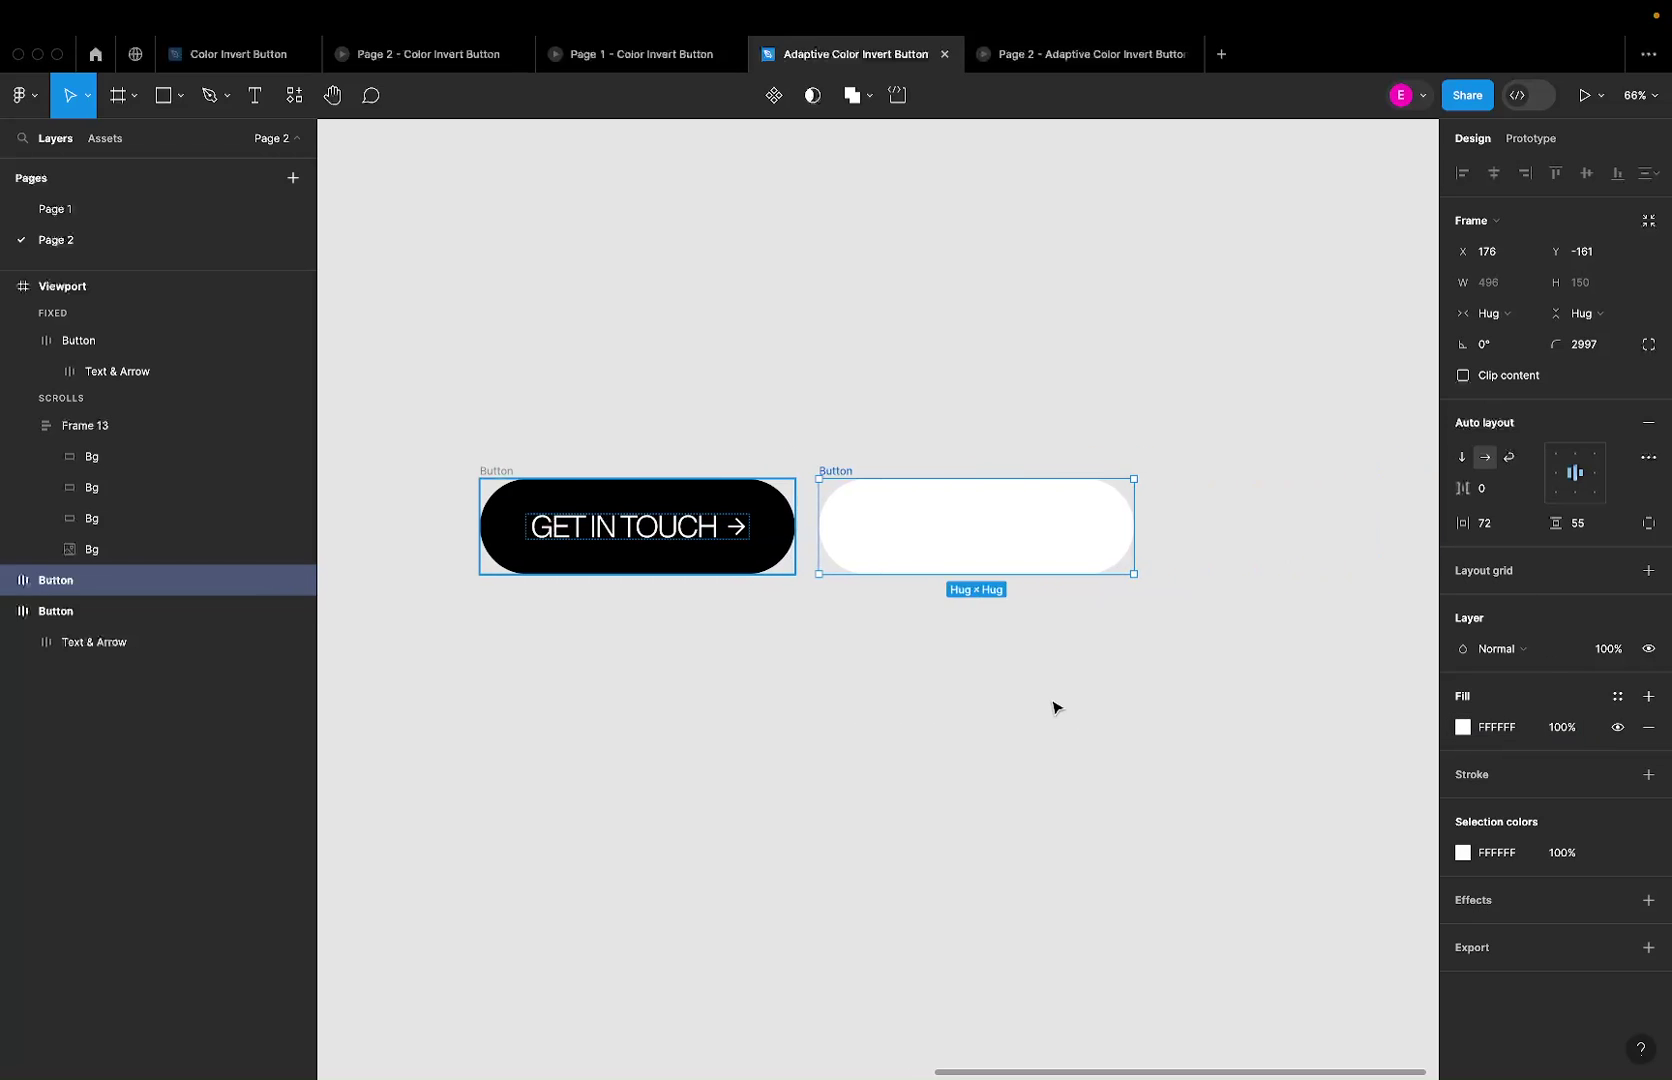
Step: Set the colour of the text and arrow inside the duplicated white button to 000000
key(Return)
click(1500, 824)
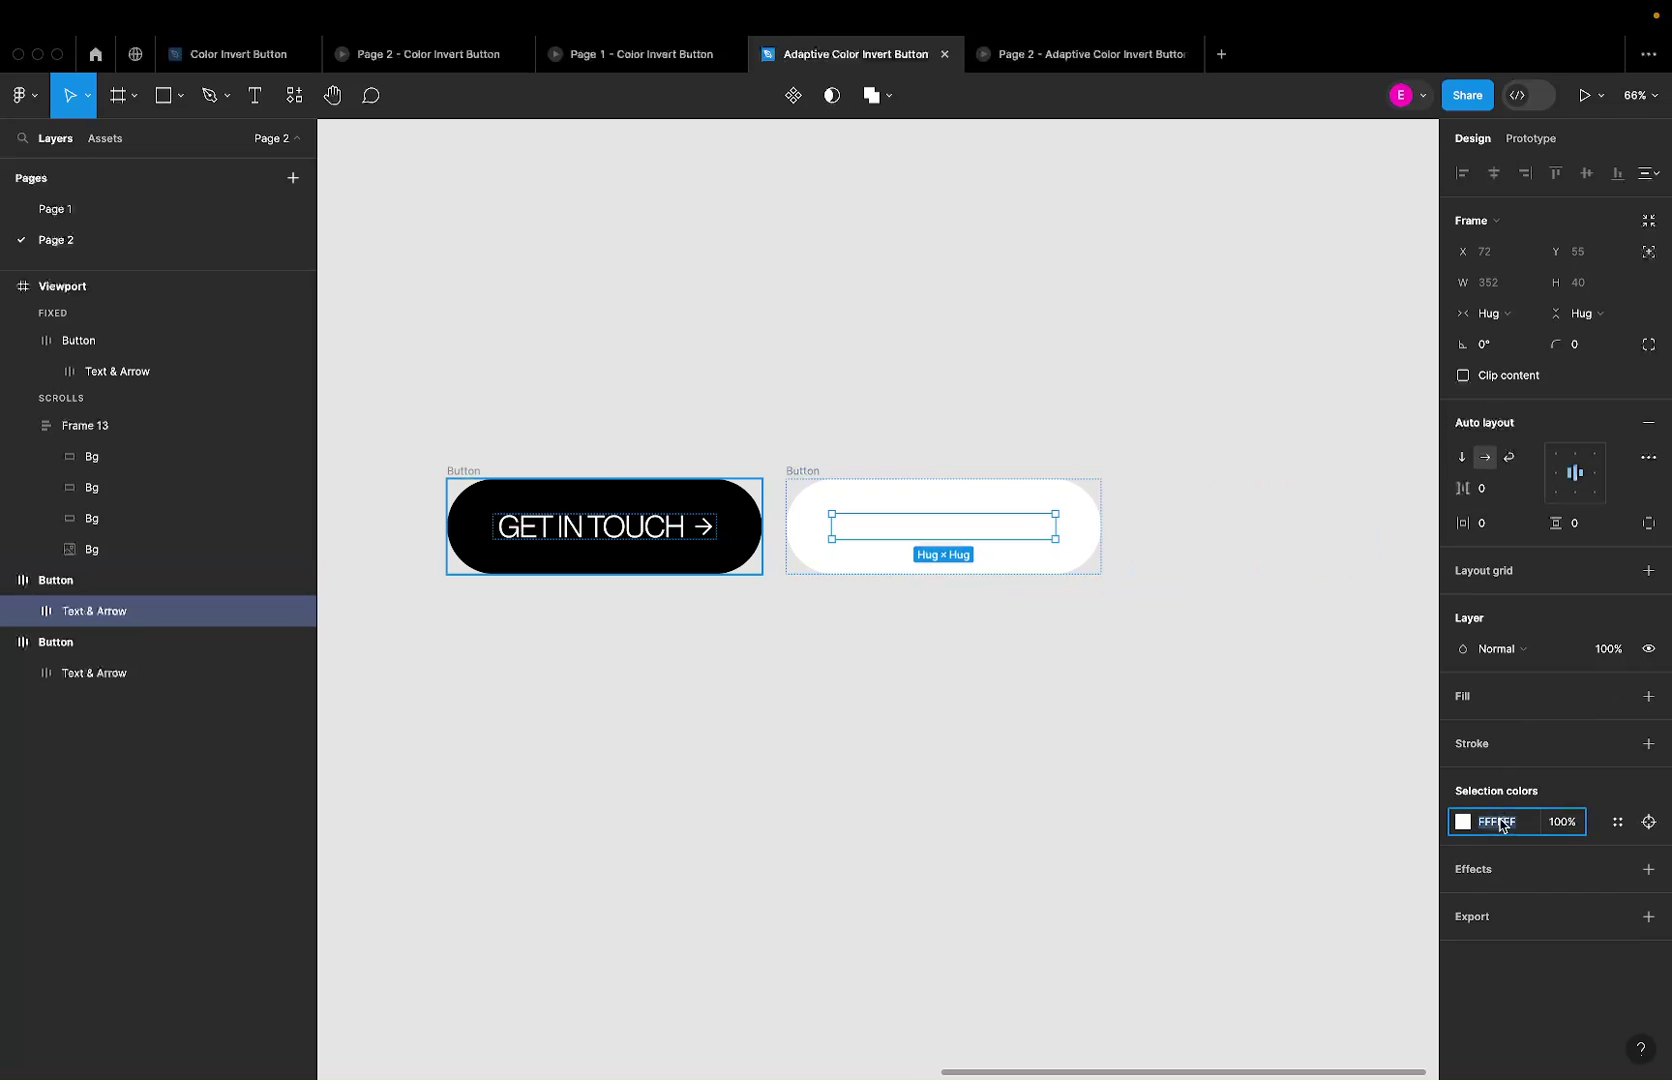
text(000000)
key(Return)
scroll(940, 655, down, 3)
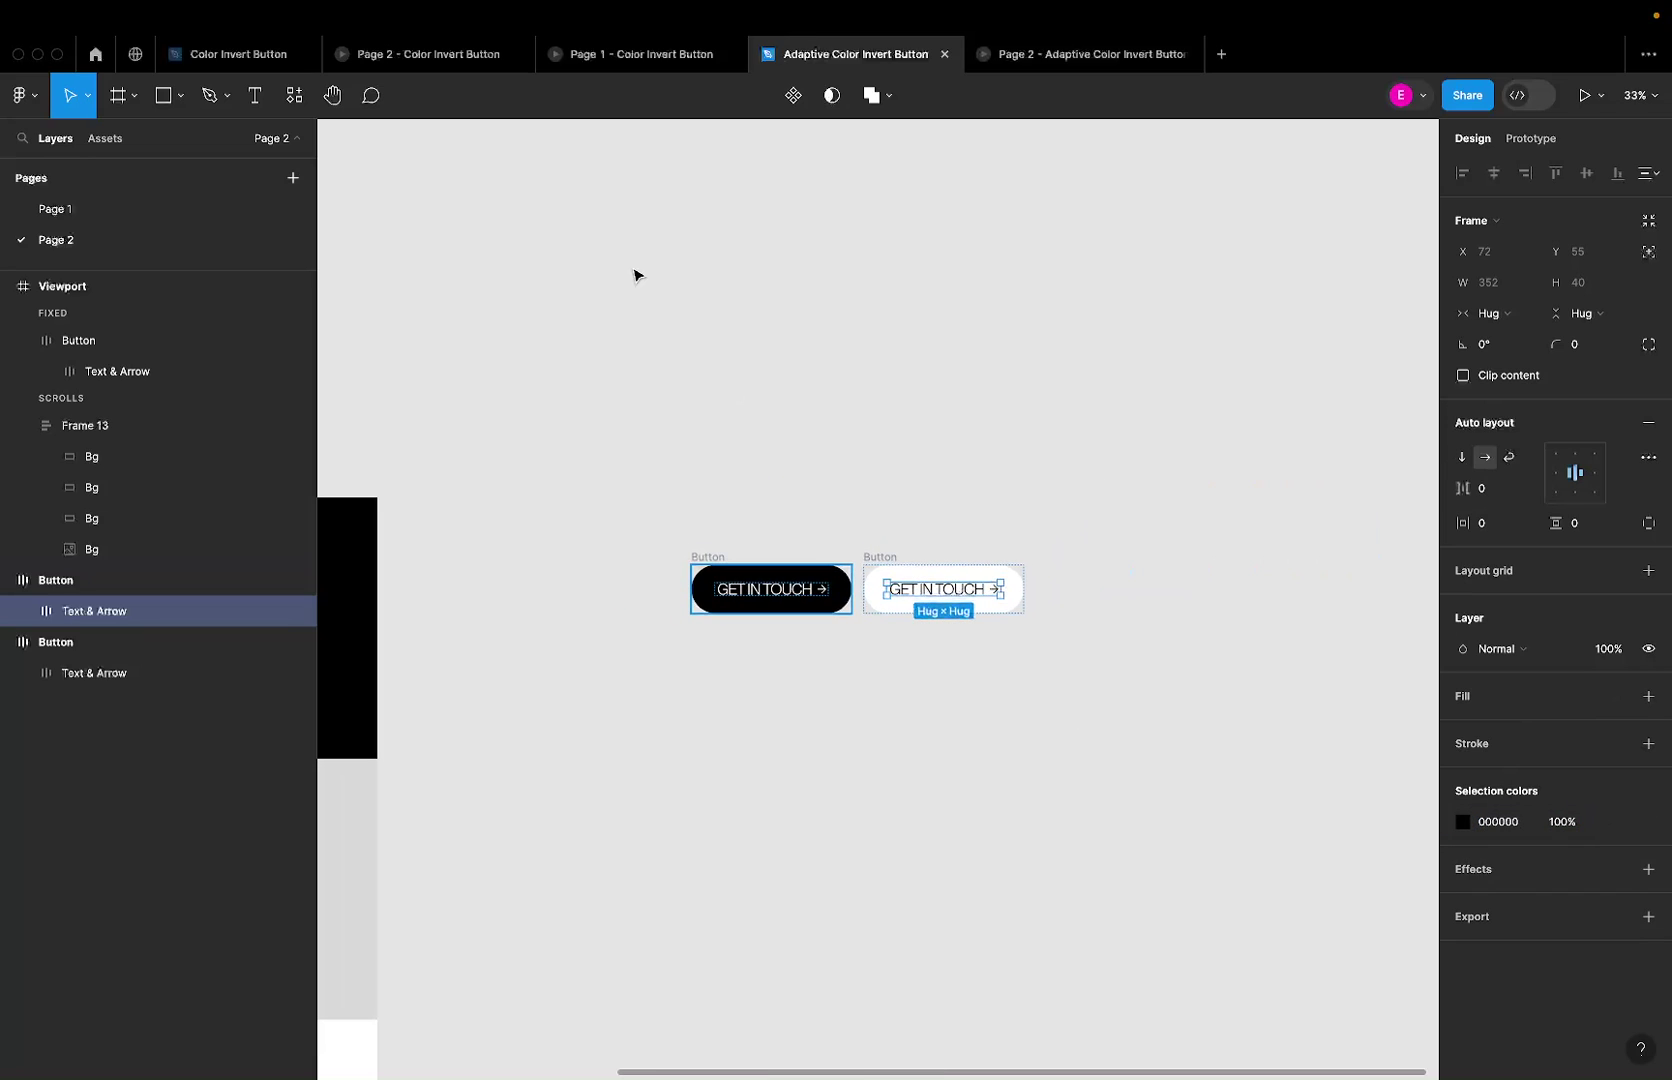
Step: Move the white standalone button to X -110 so it partly overlaps the black one
click(710, 555)
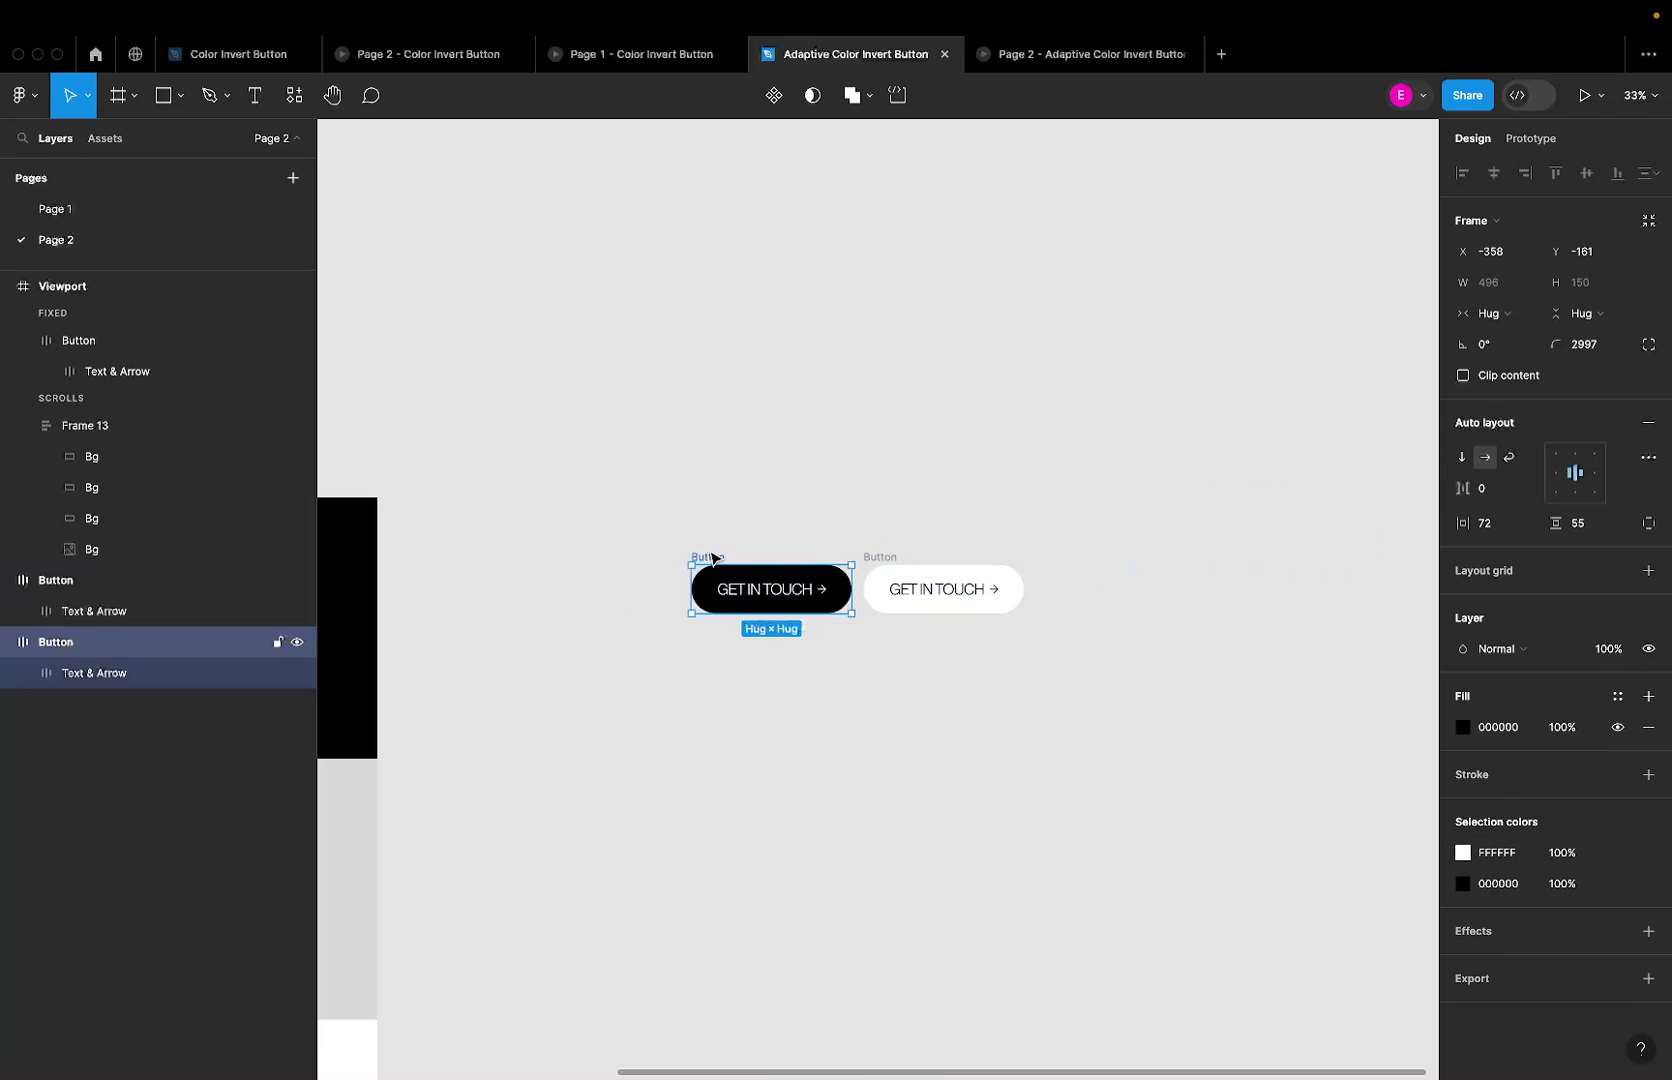
scroll(816, 558, up, 3)
drag(927, 563, 765, 557)
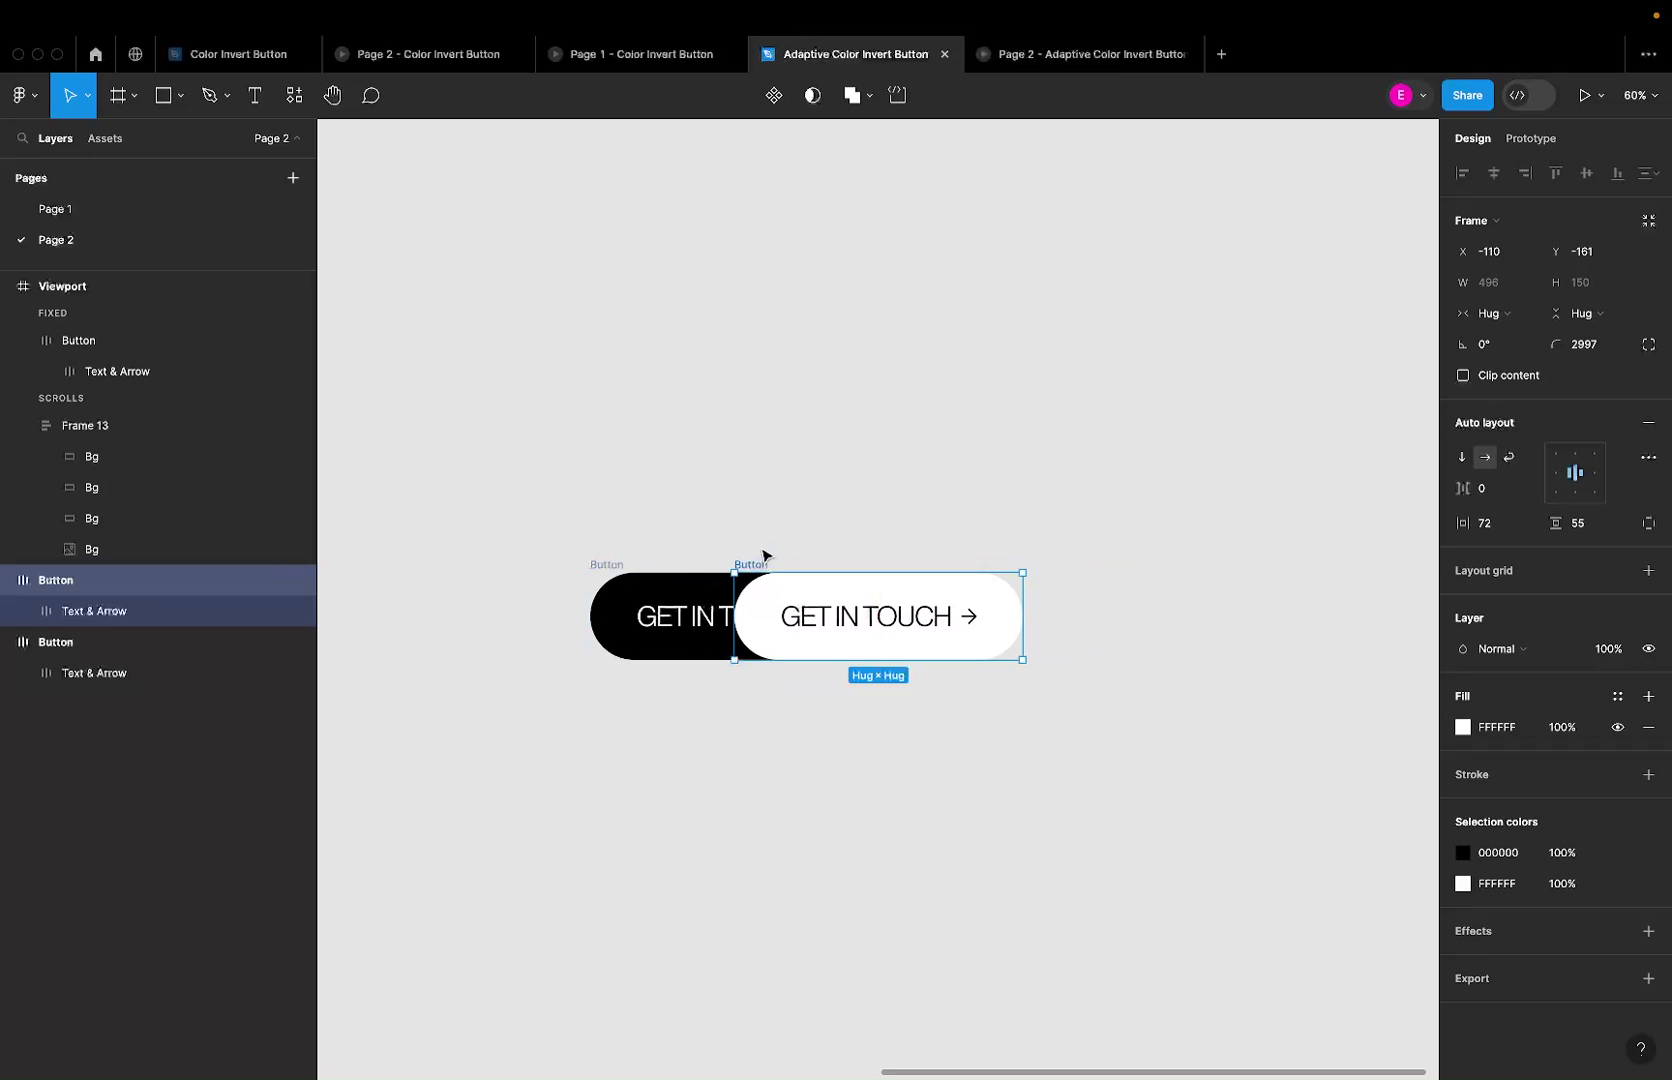
scroll(692, 562, up, 3)
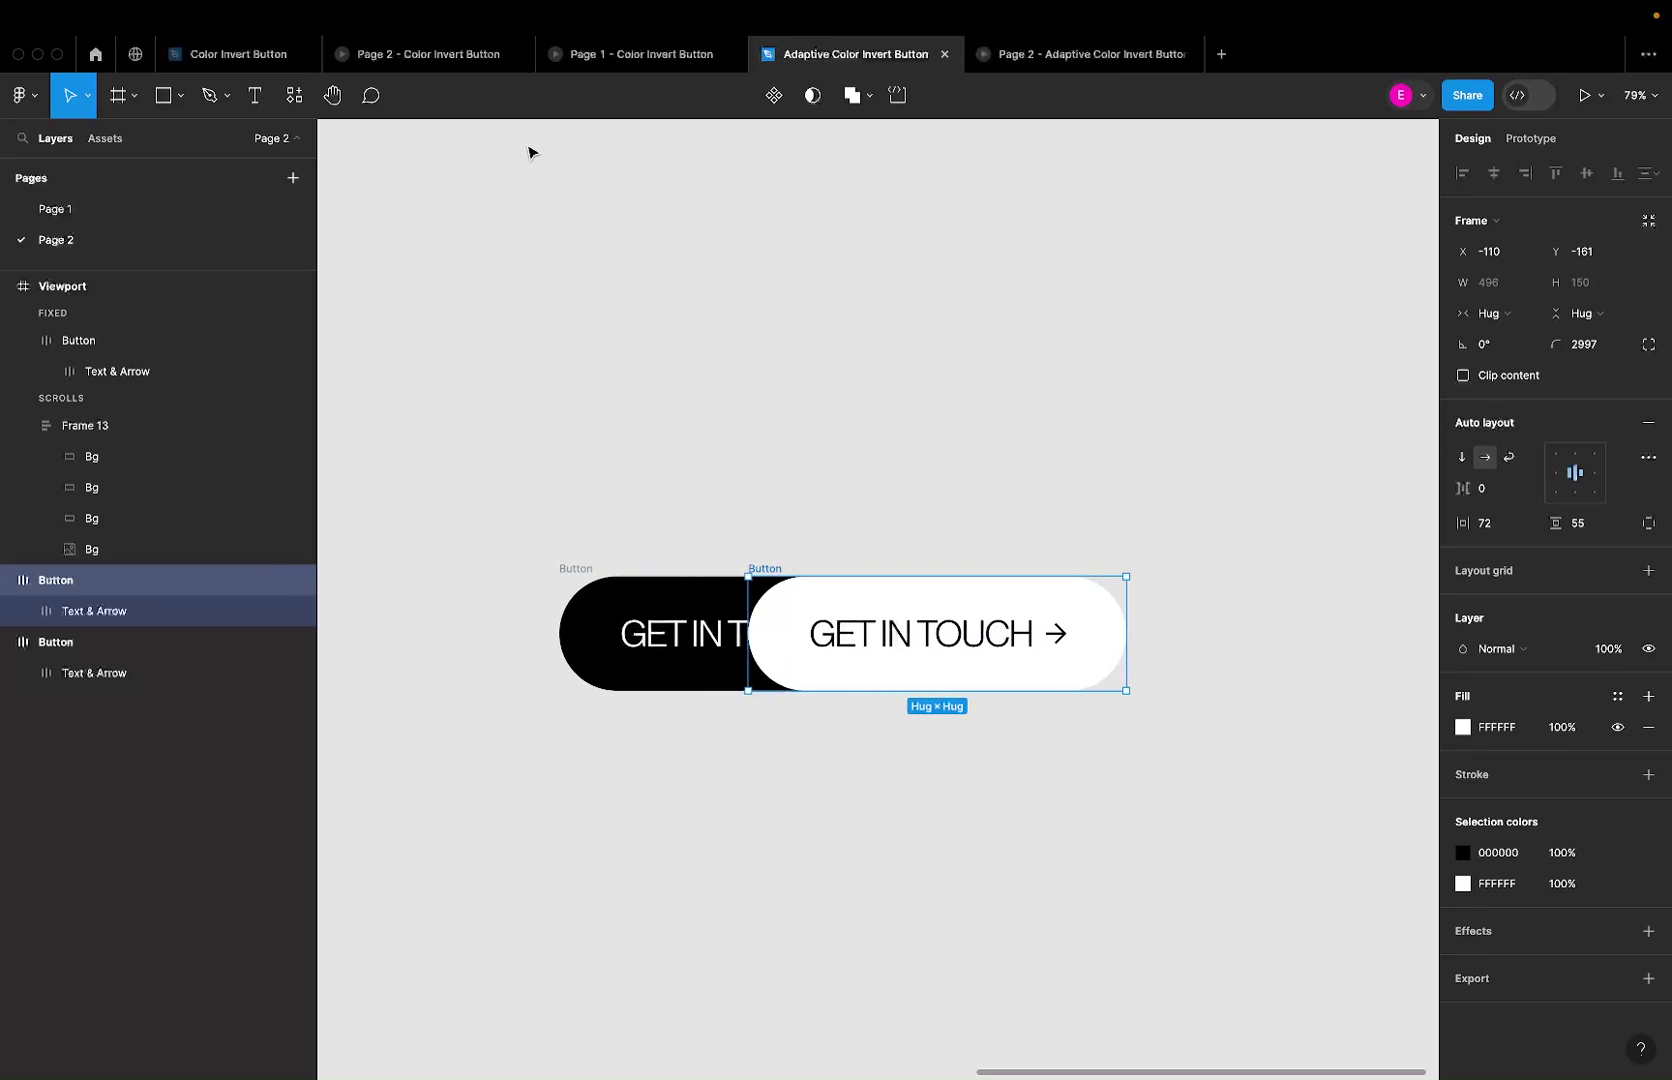
Step: Check the blend mode of the front Button inside the Group 1 component on Page 1, and return to Page 2
click(169, 222)
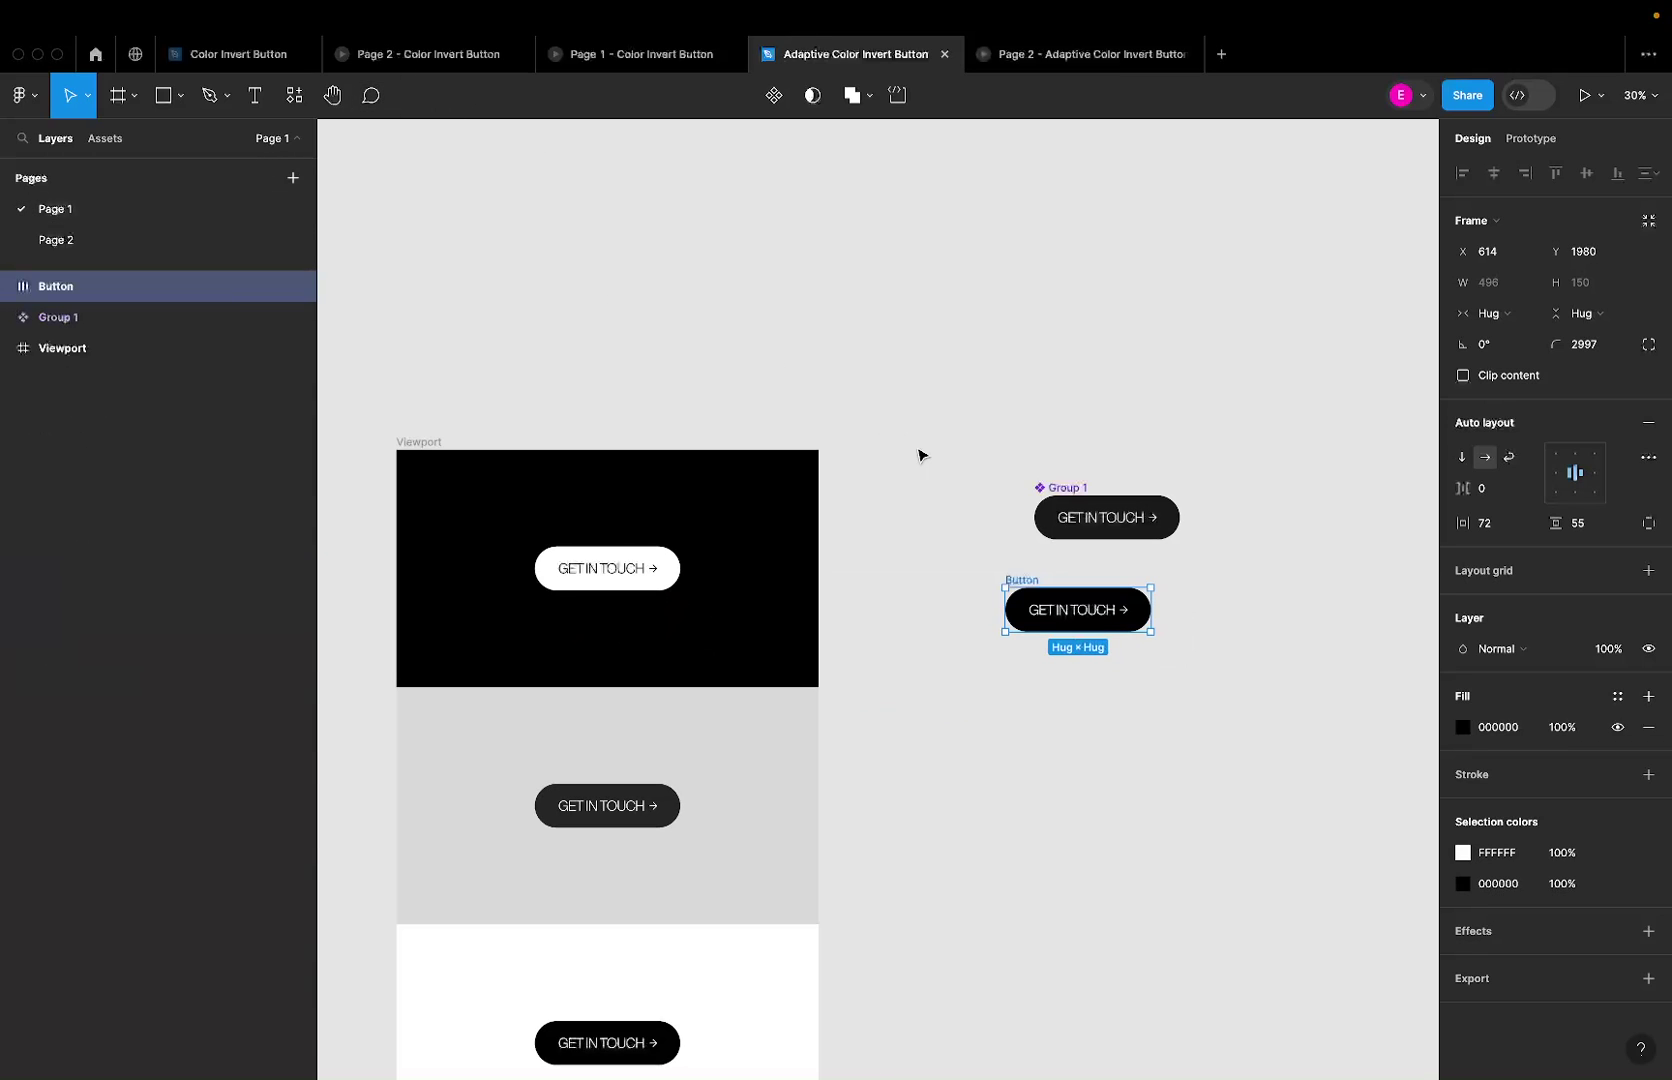
click(1147, 528)
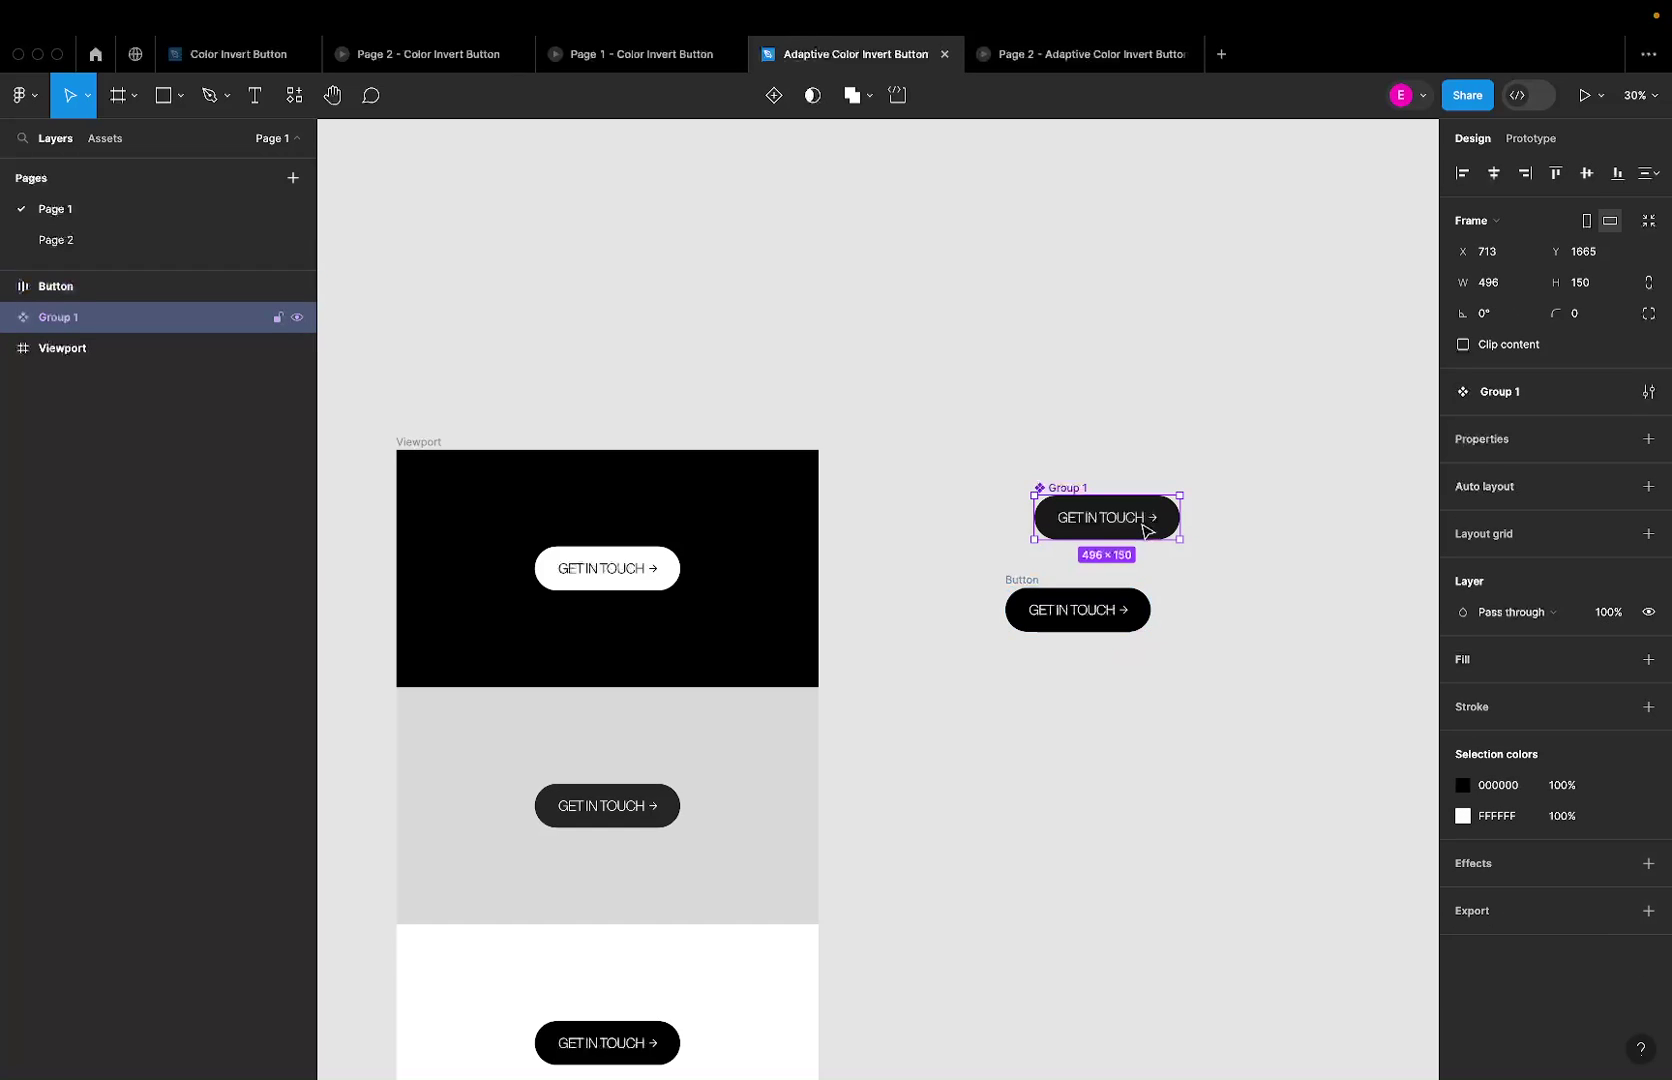
double_click(1147, 528)
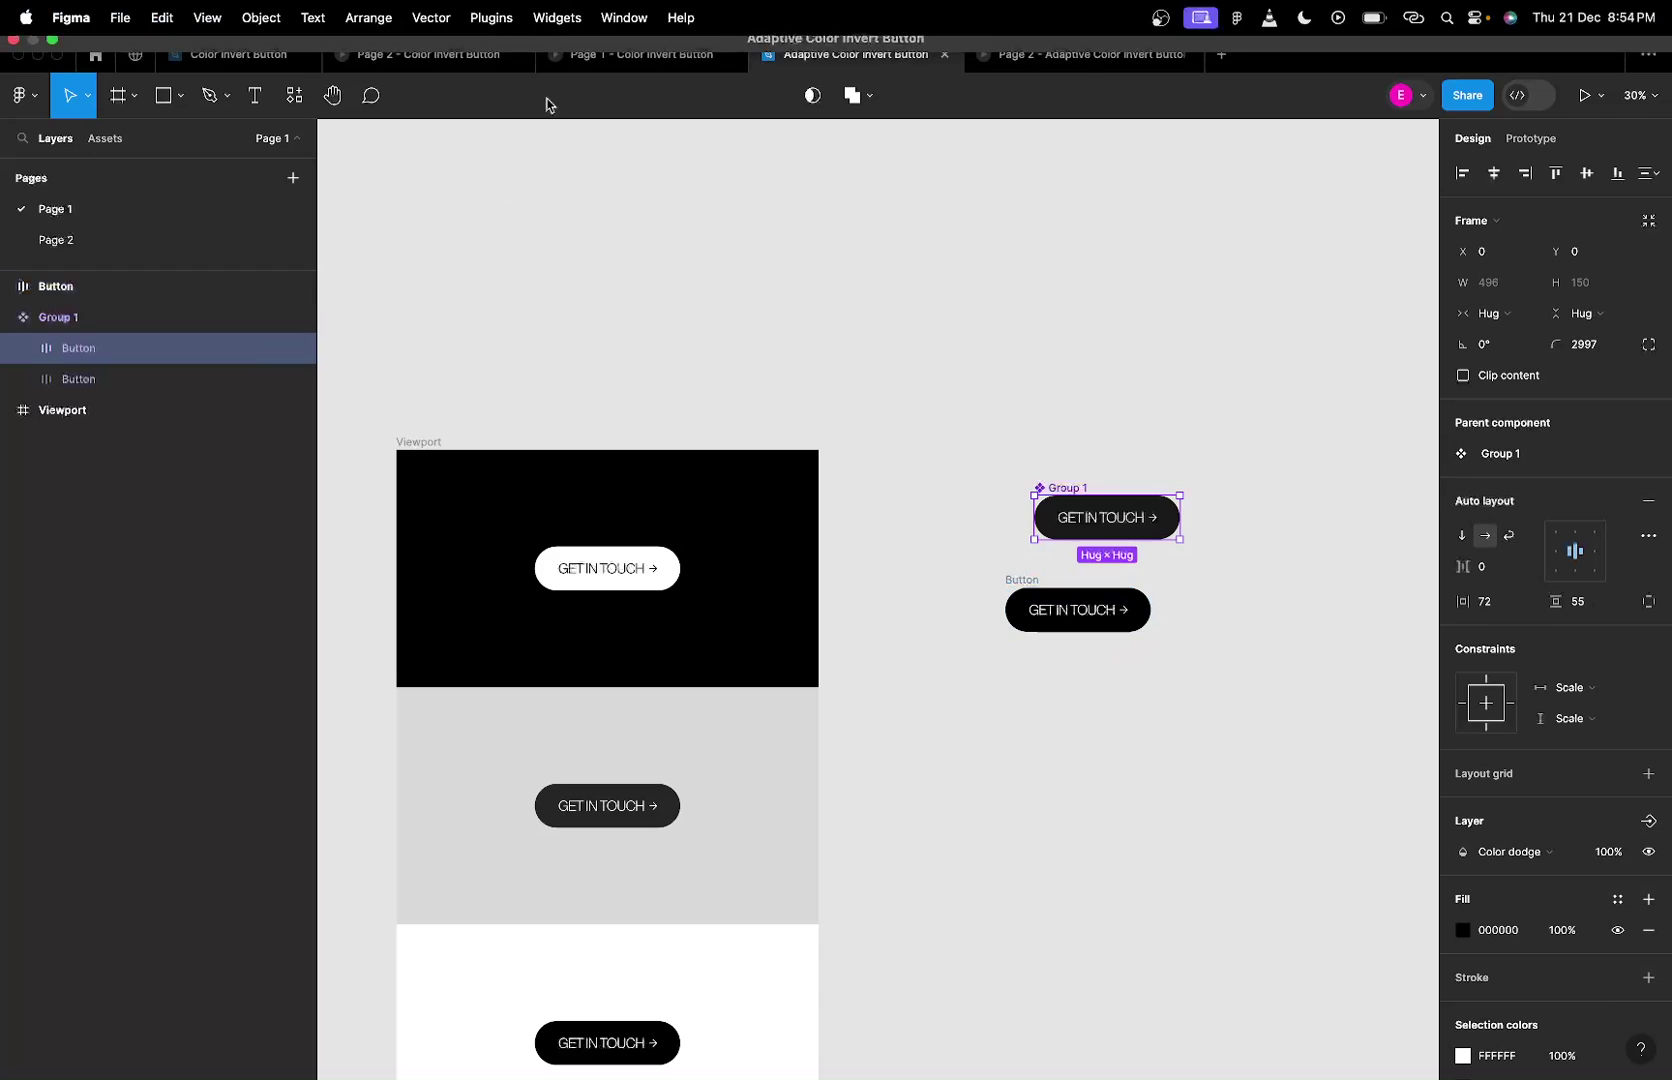
click(183, 241)
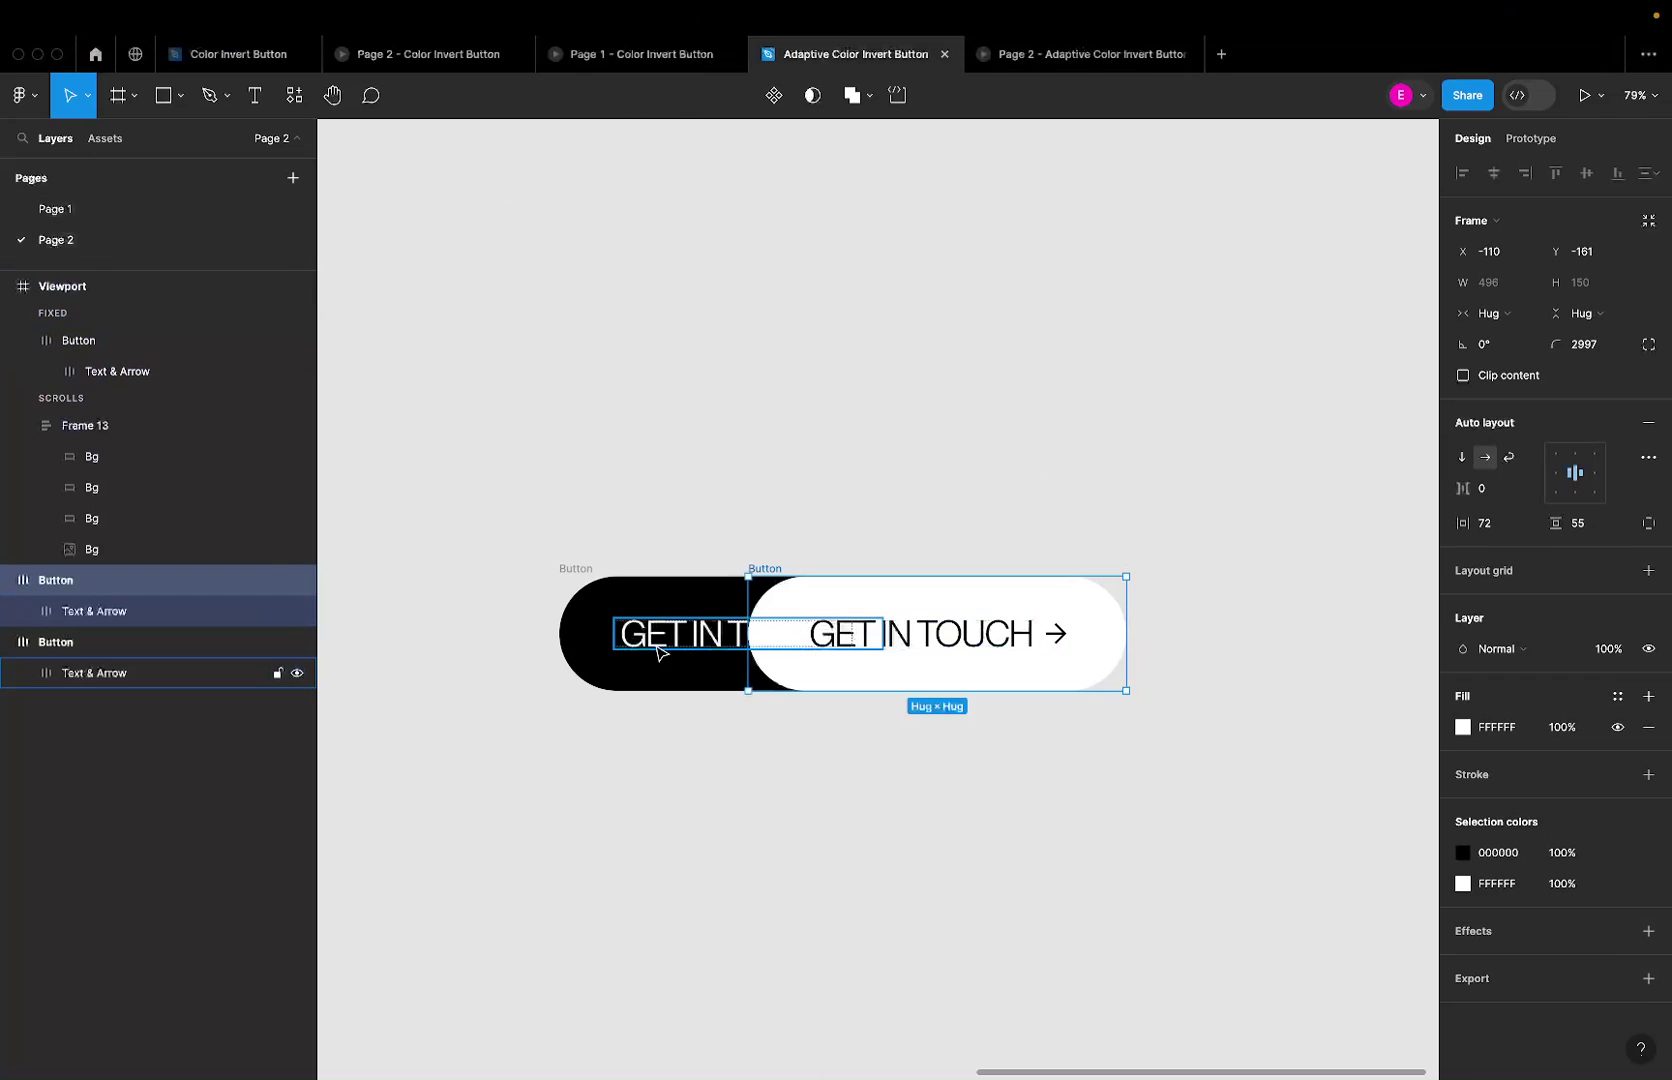
Step: Bring the black standalone button in front of the white one and move it to X 266
click(587, 583)
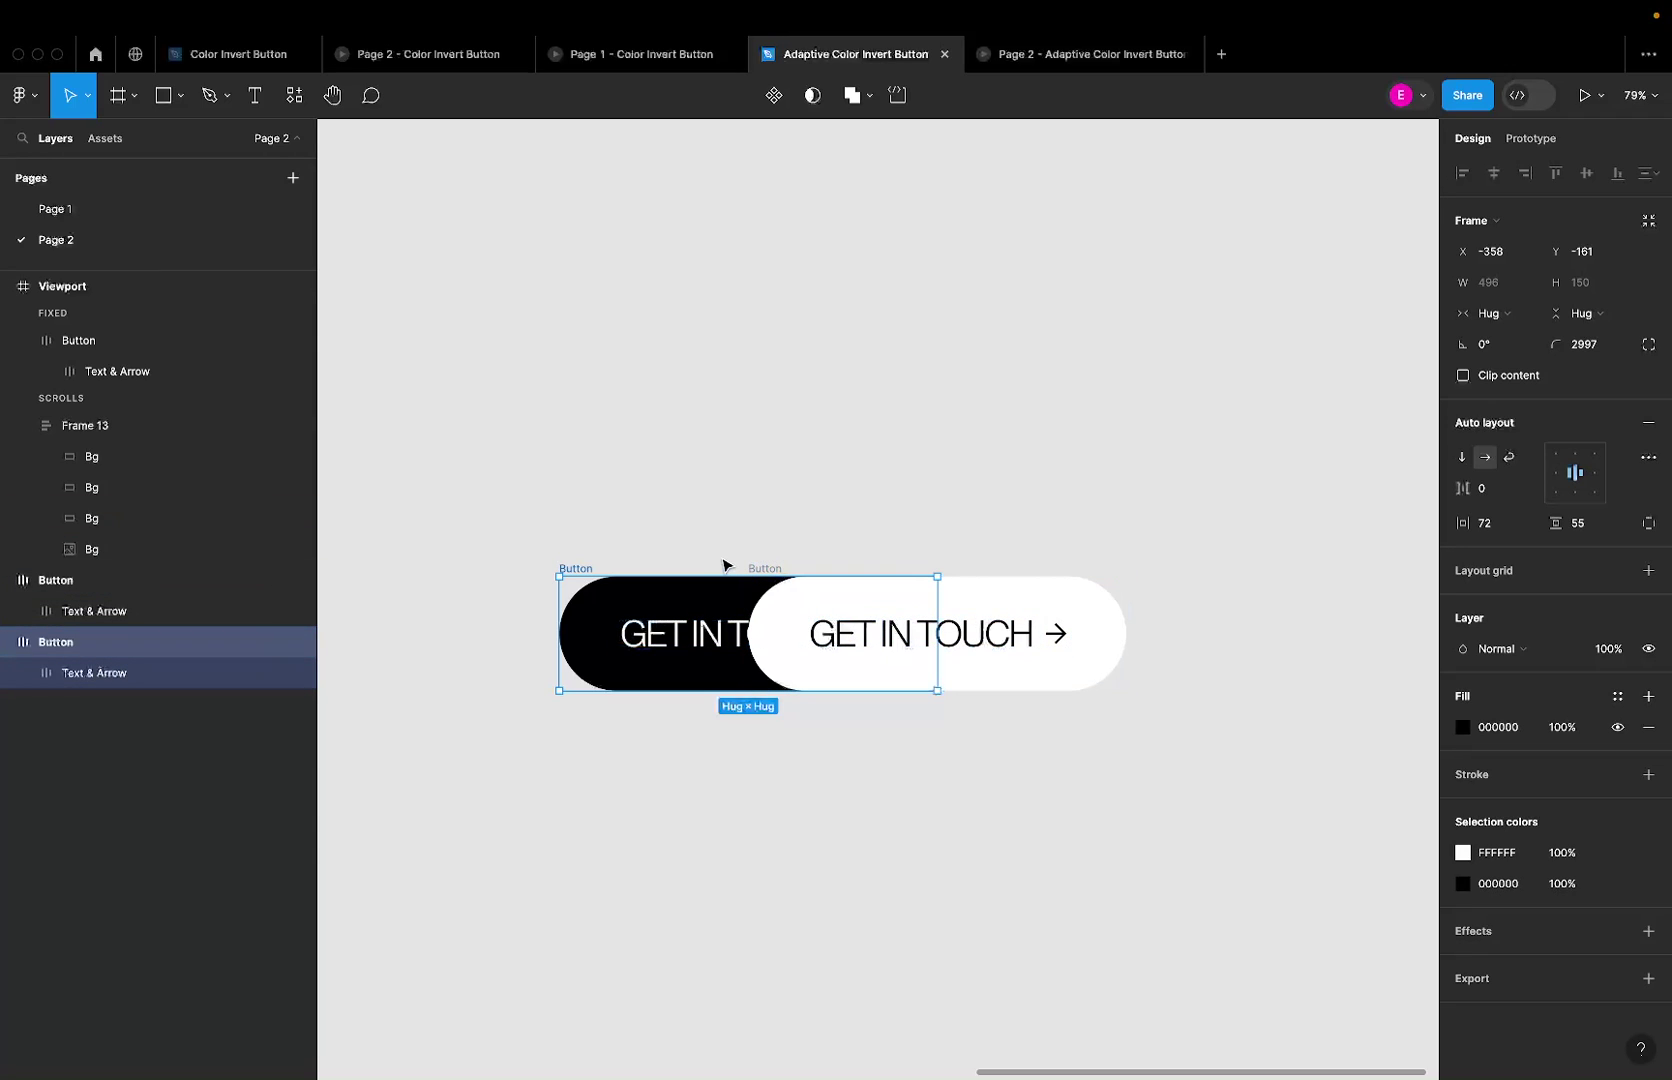
key(super+bracketright)
scroll(724, 566, down, 3)
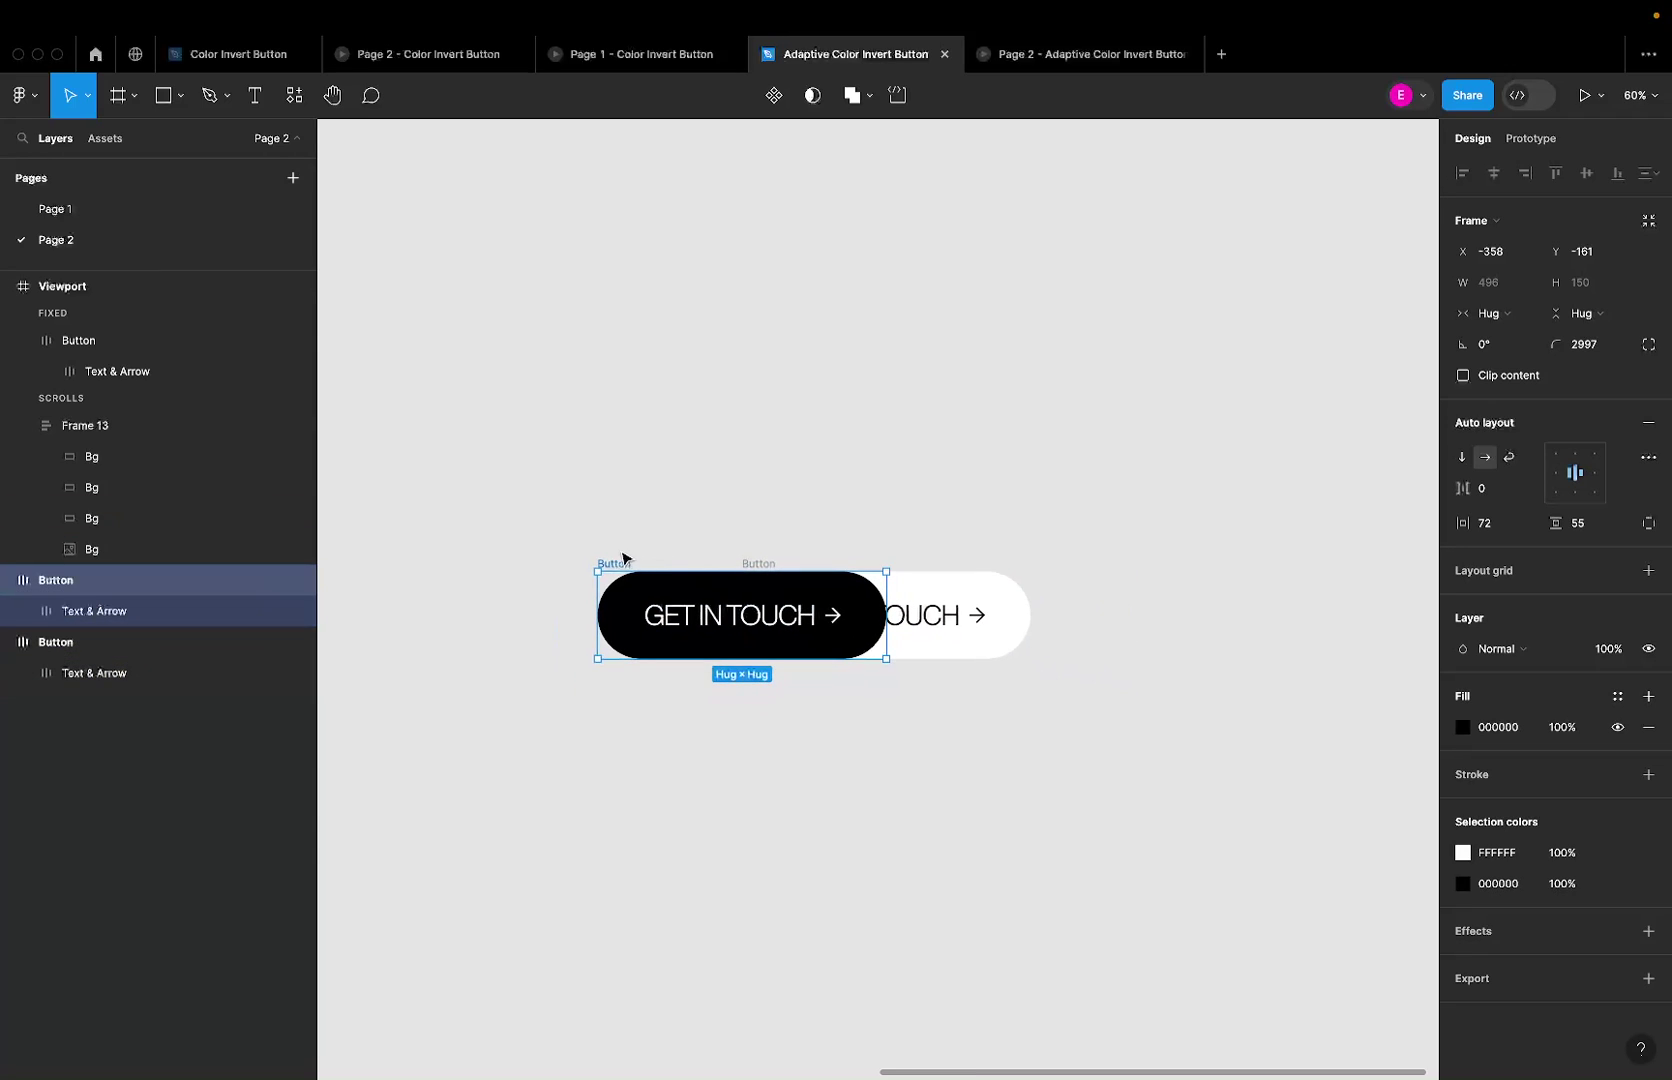
drag(616, 560, 977, 560)
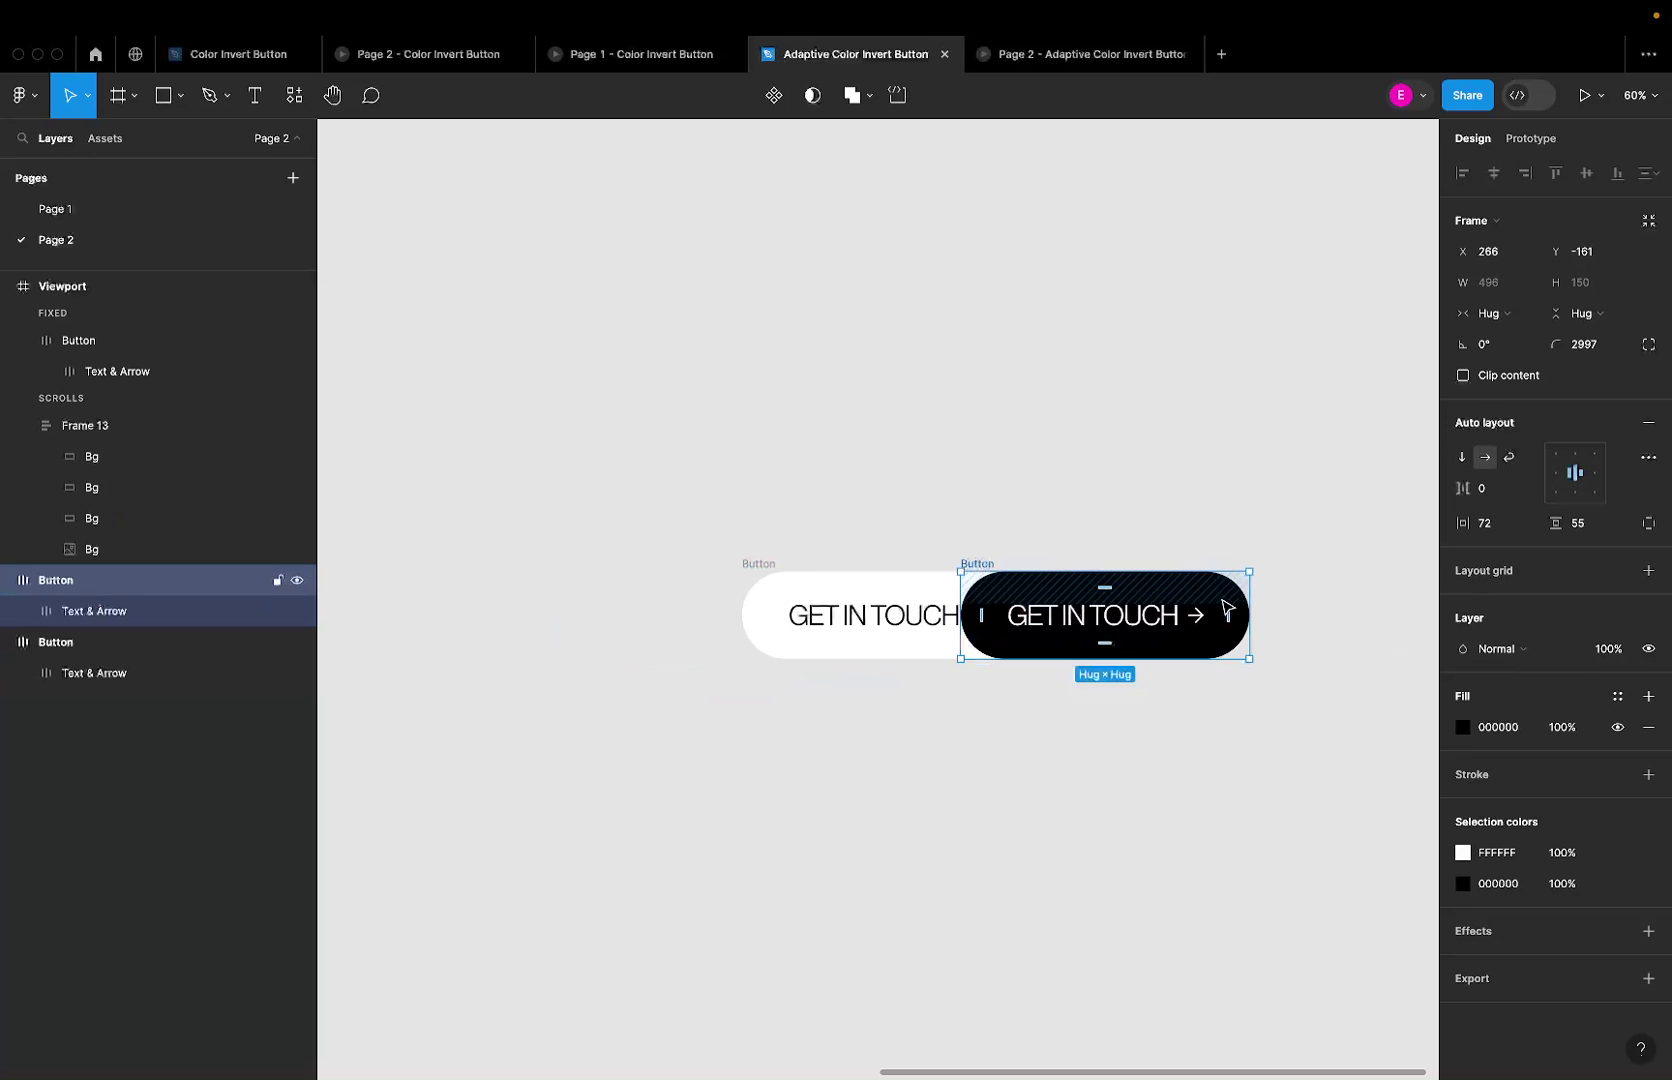
scroll(1224, 601, down, 5)
scroll(1167, 569, up, 3)
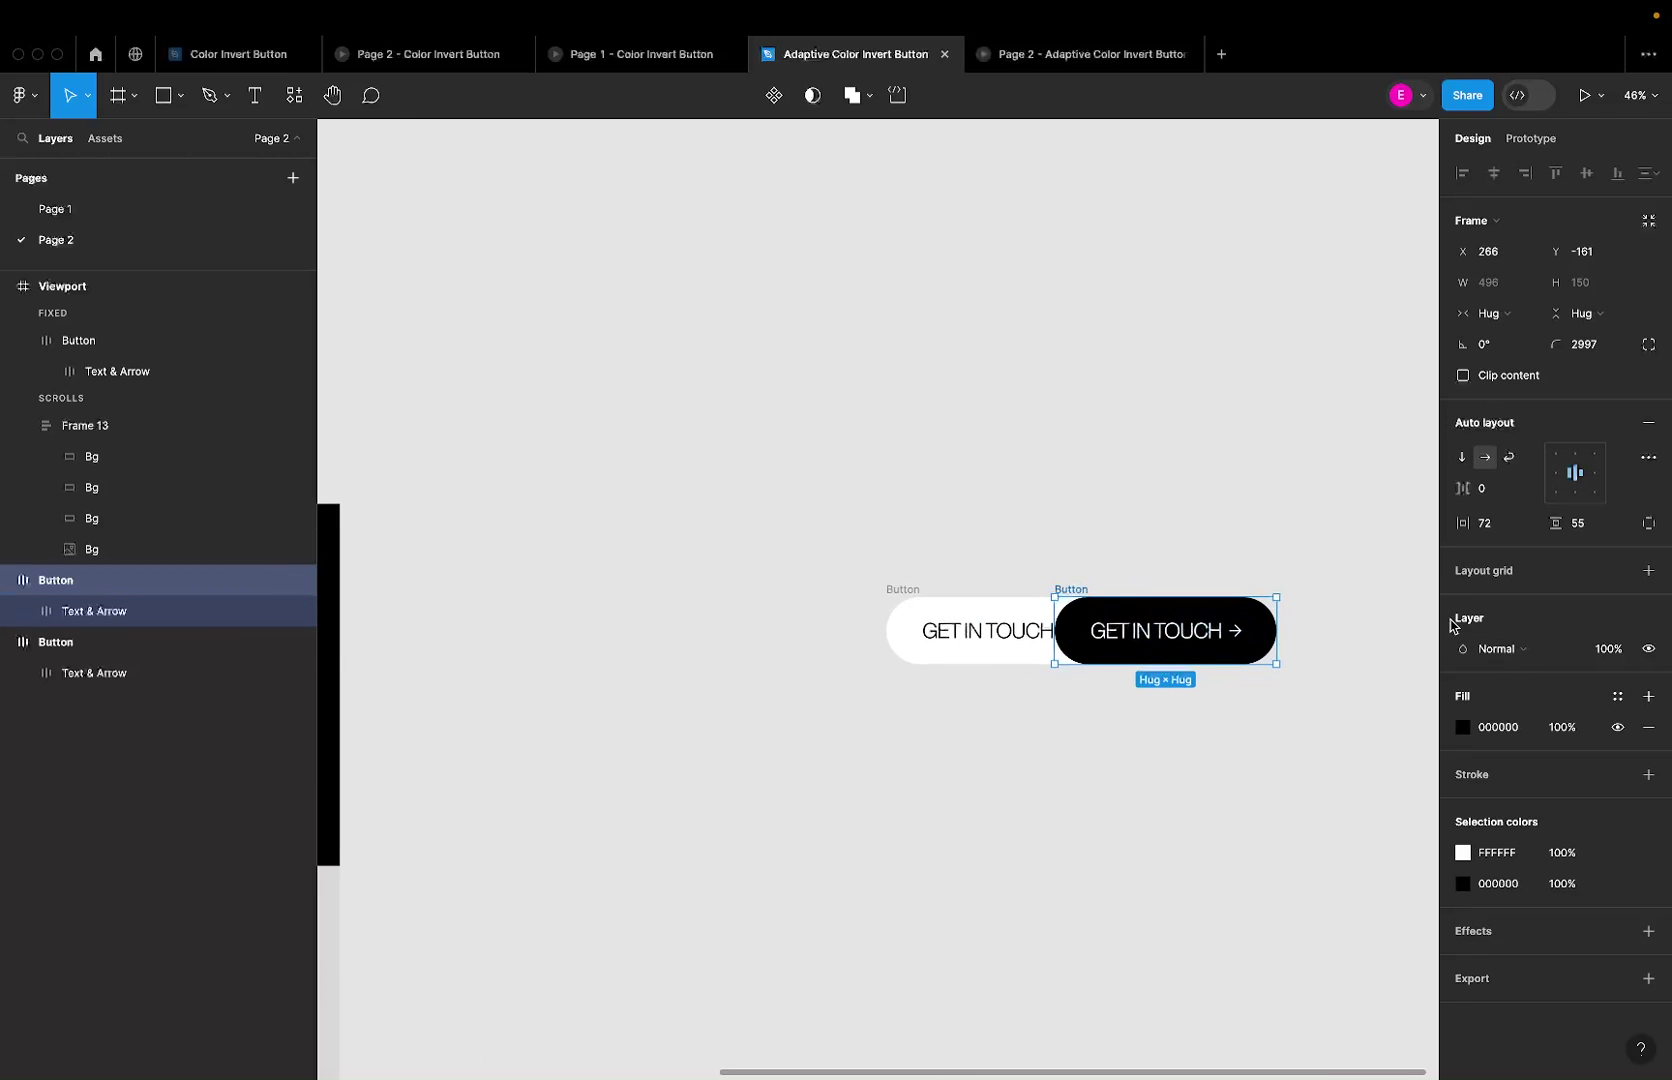
Step: Set the layer blend mode of the black standalone button to Color dodge
click(1490, 652)
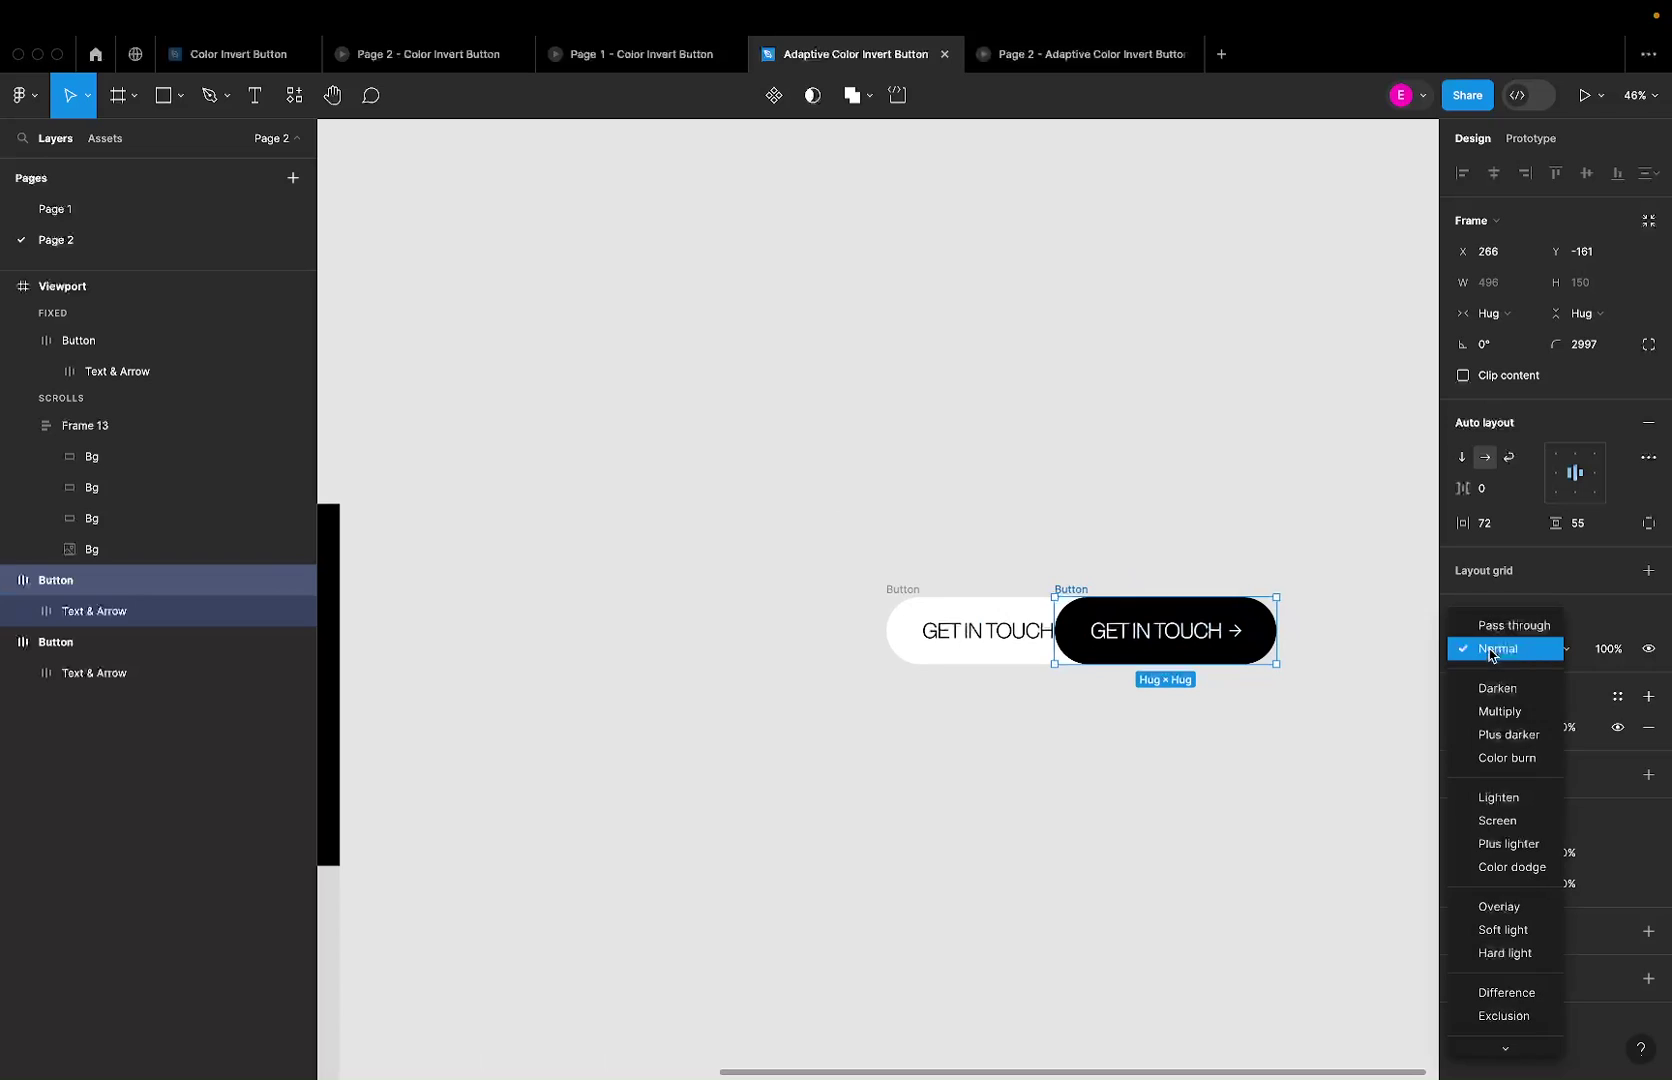
click(1517, 598)
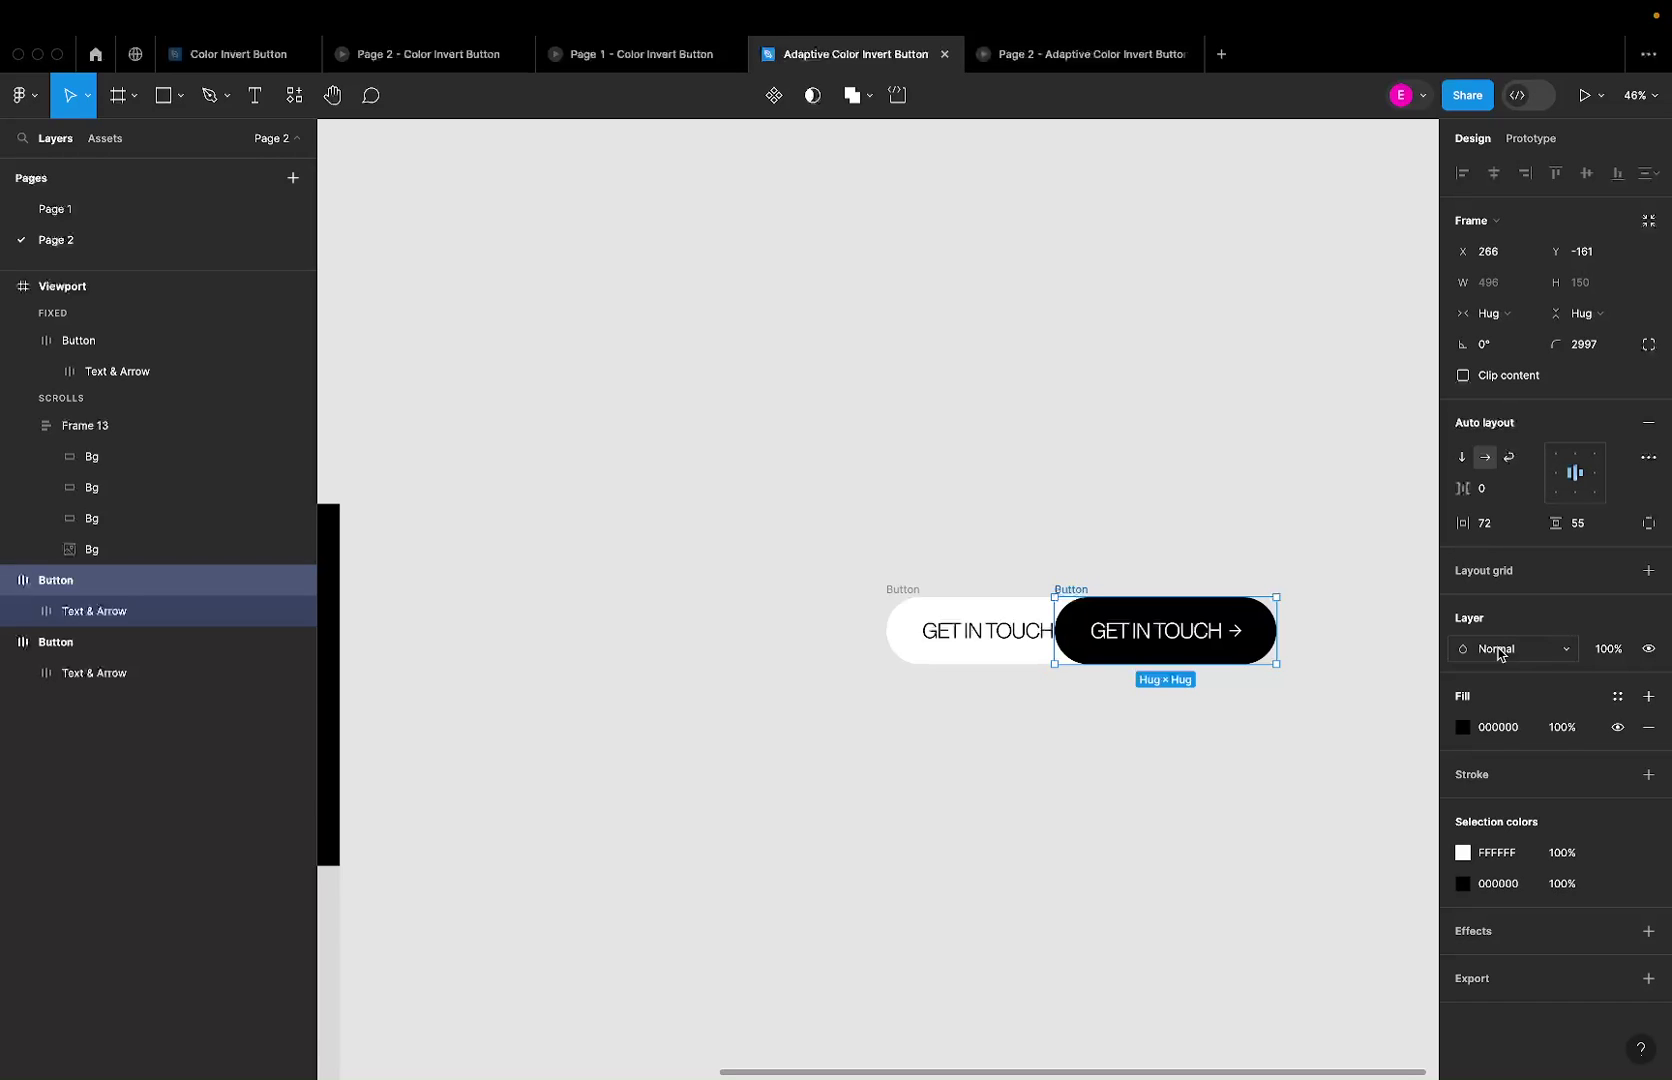
click(1499, 652)
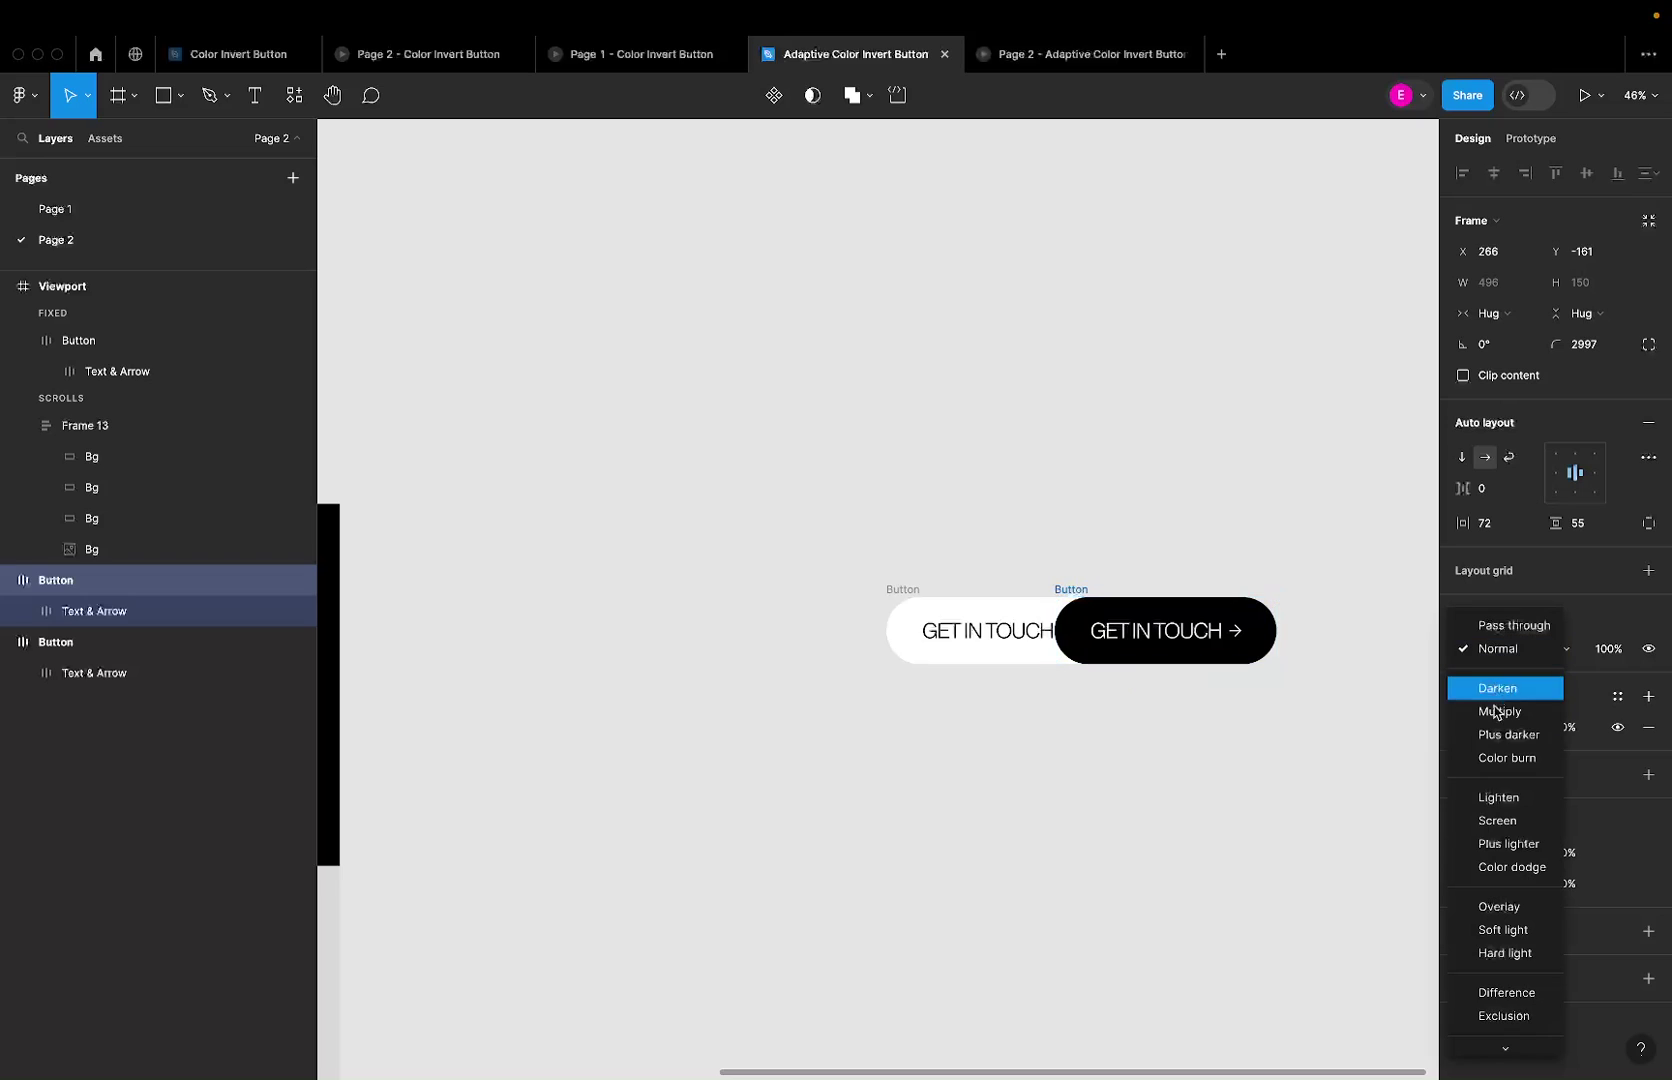
click(1511, 869)
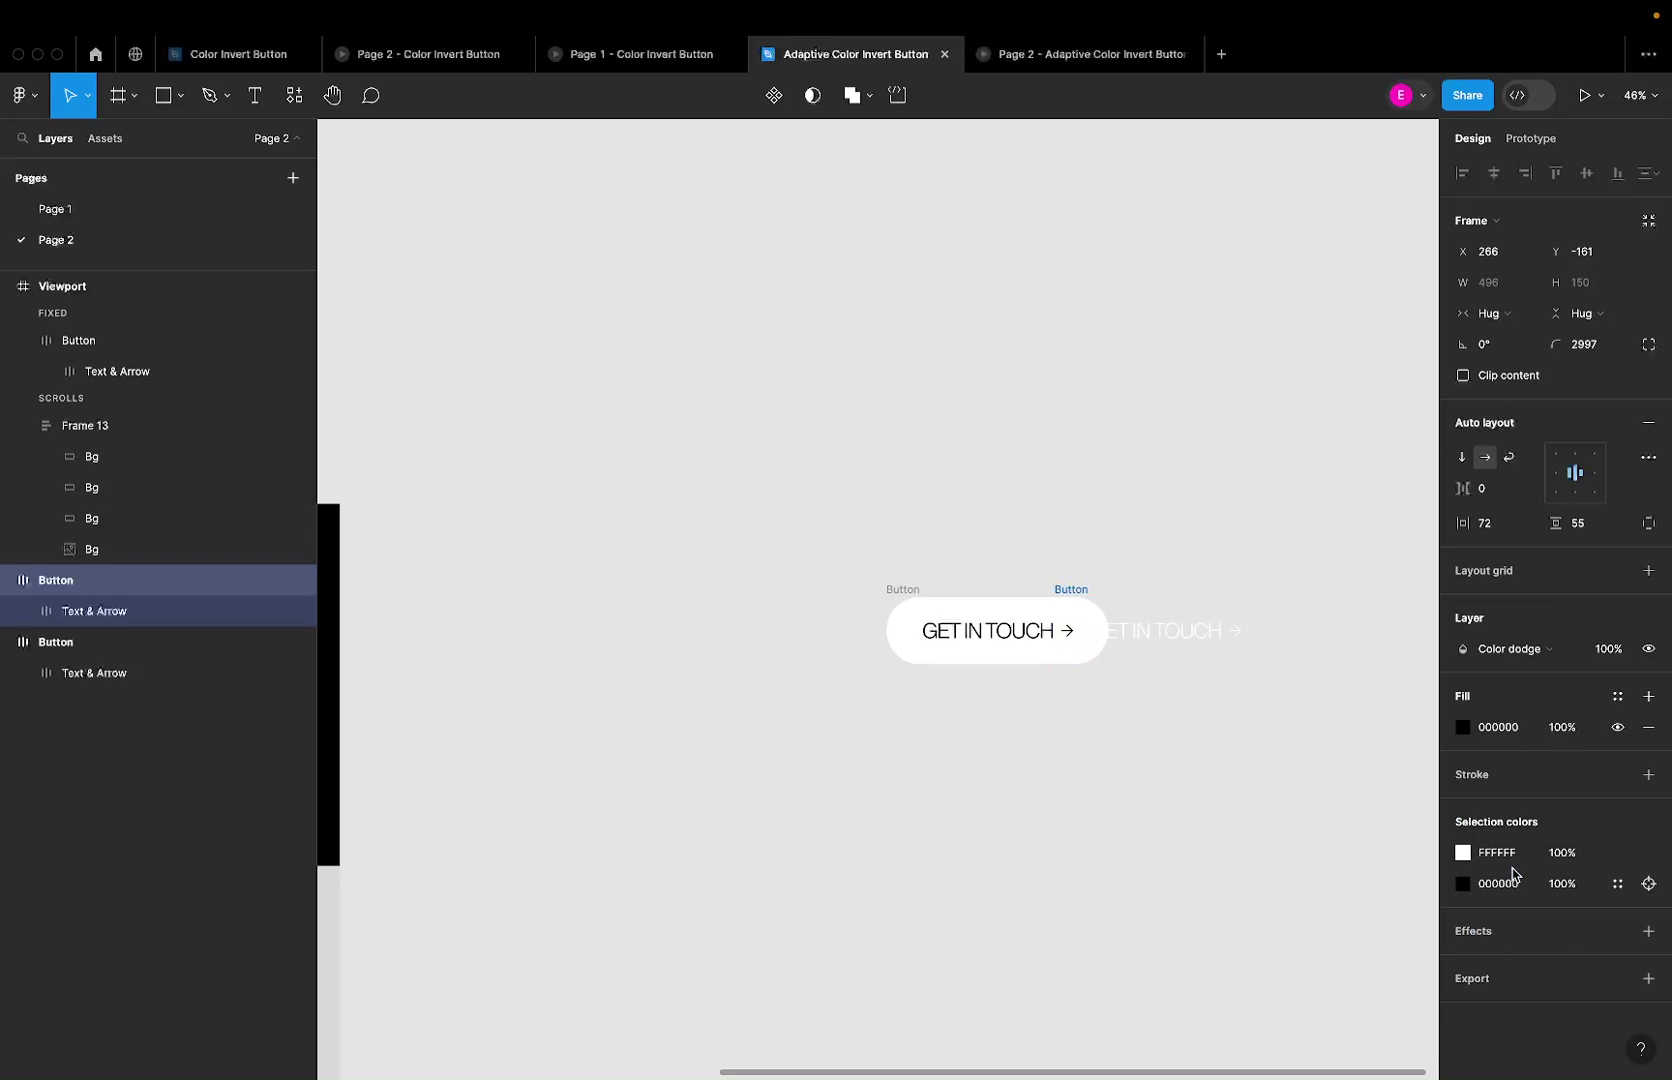
Step: Set the layer blend mode of the white standalone button to Exclusion
click(906, 592)
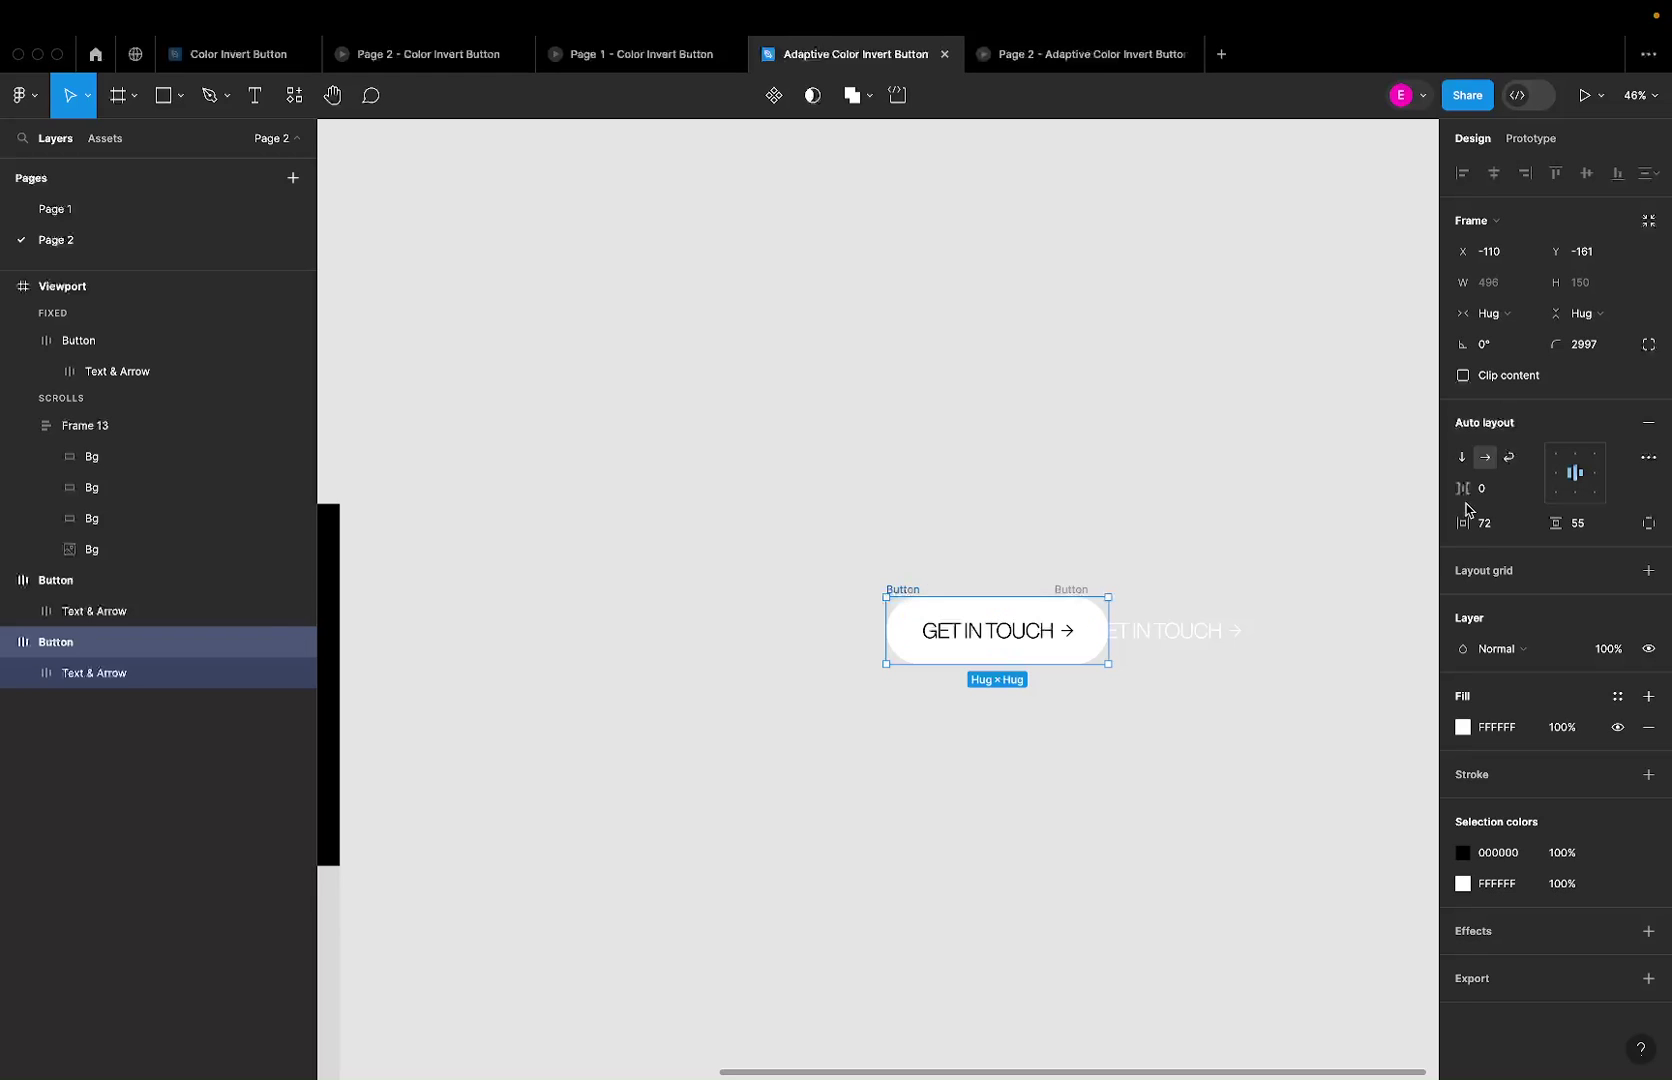
click(1498, 649)
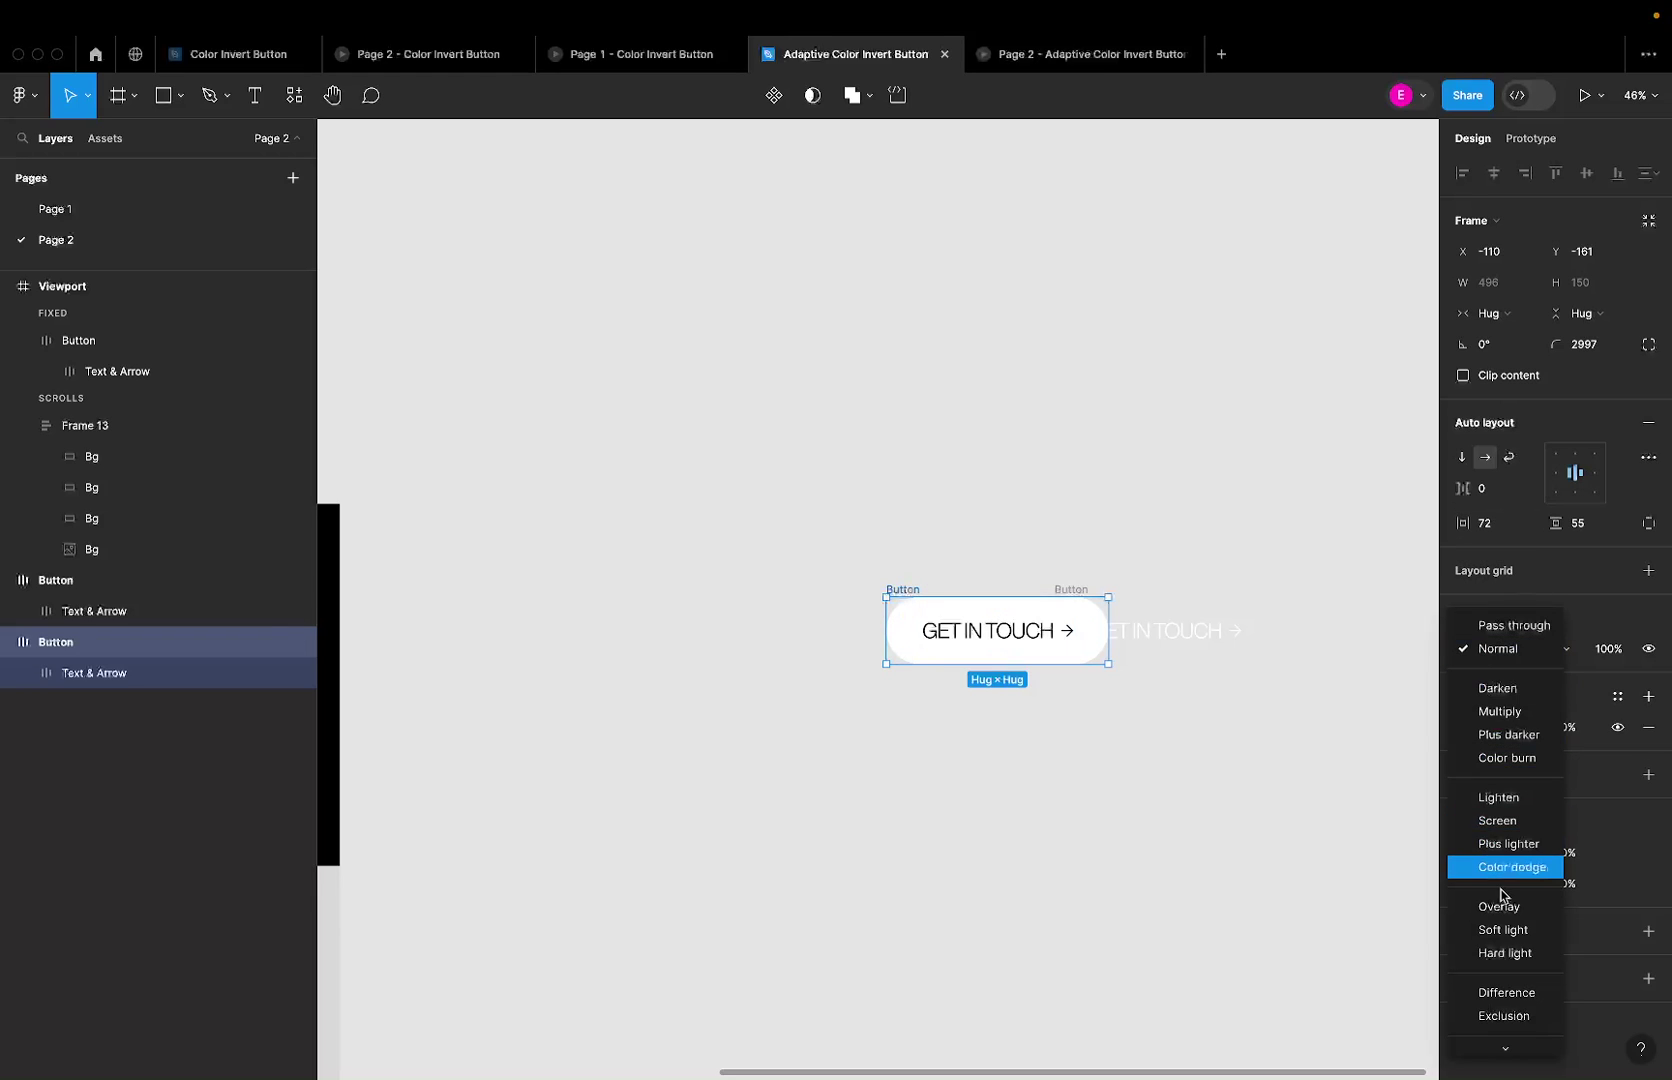
click(1505, 957)
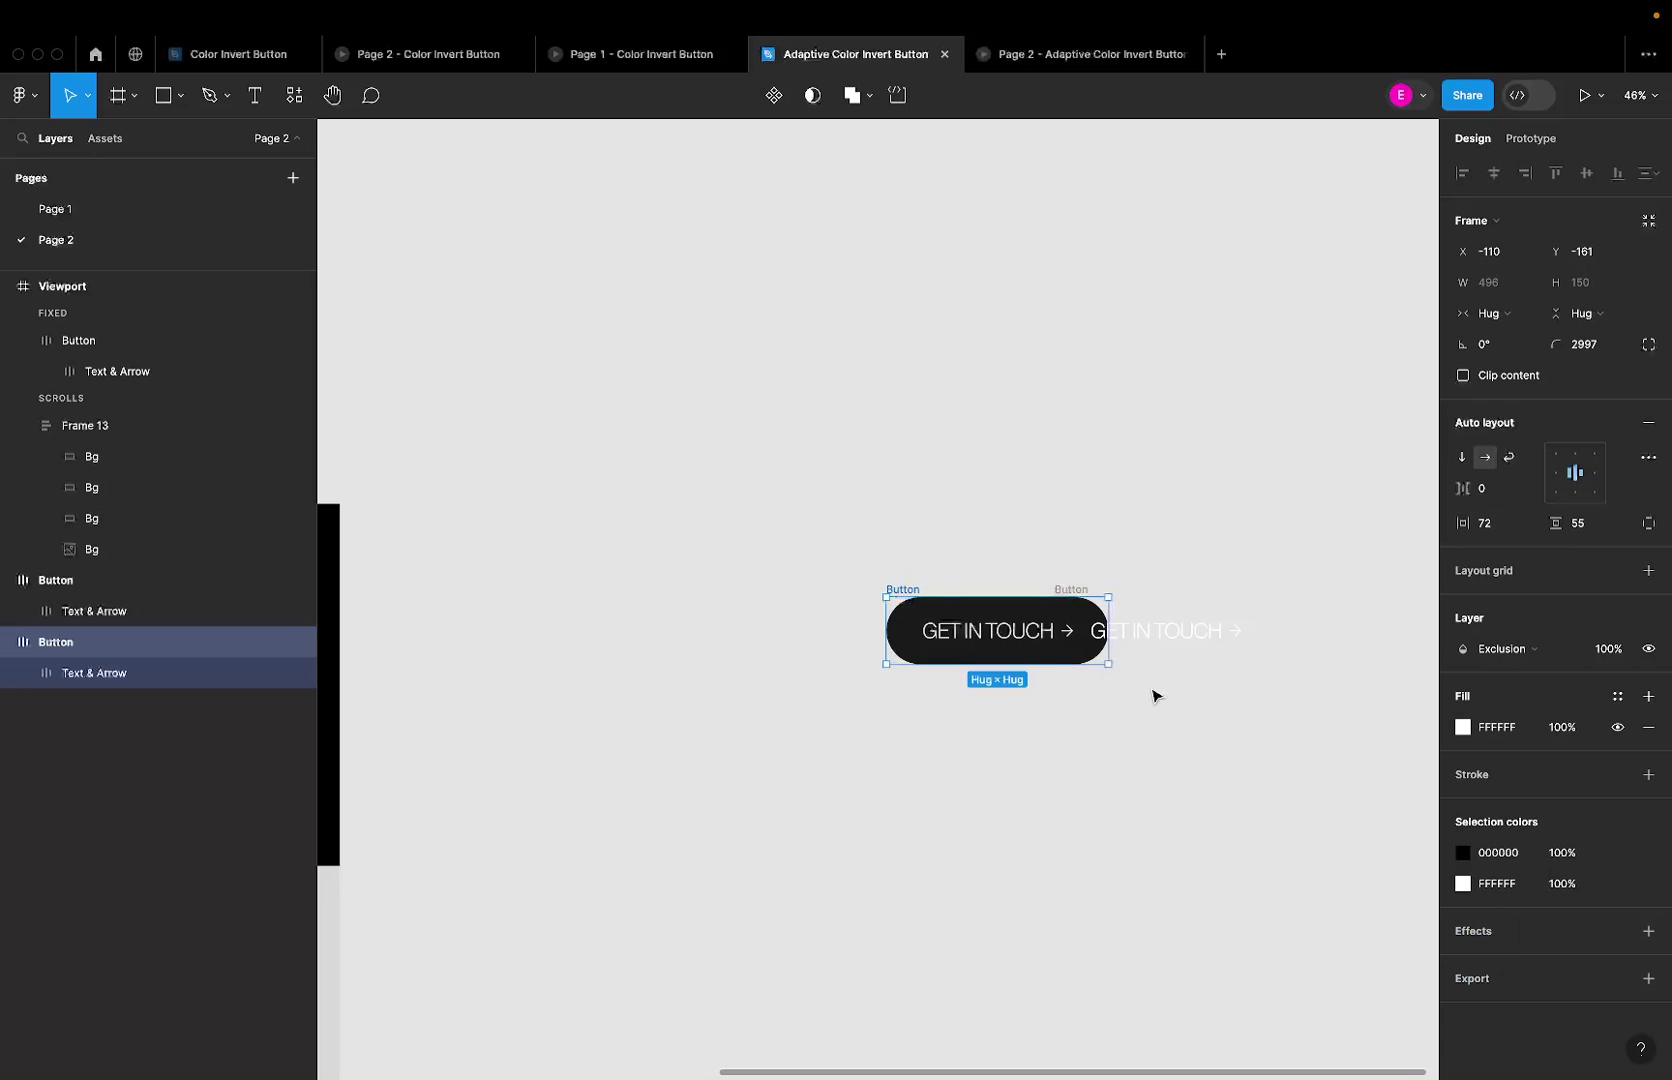
Step: Align the two standalone buttons on their horizontal centres so they stack exactly on each other
click(1085, 588)
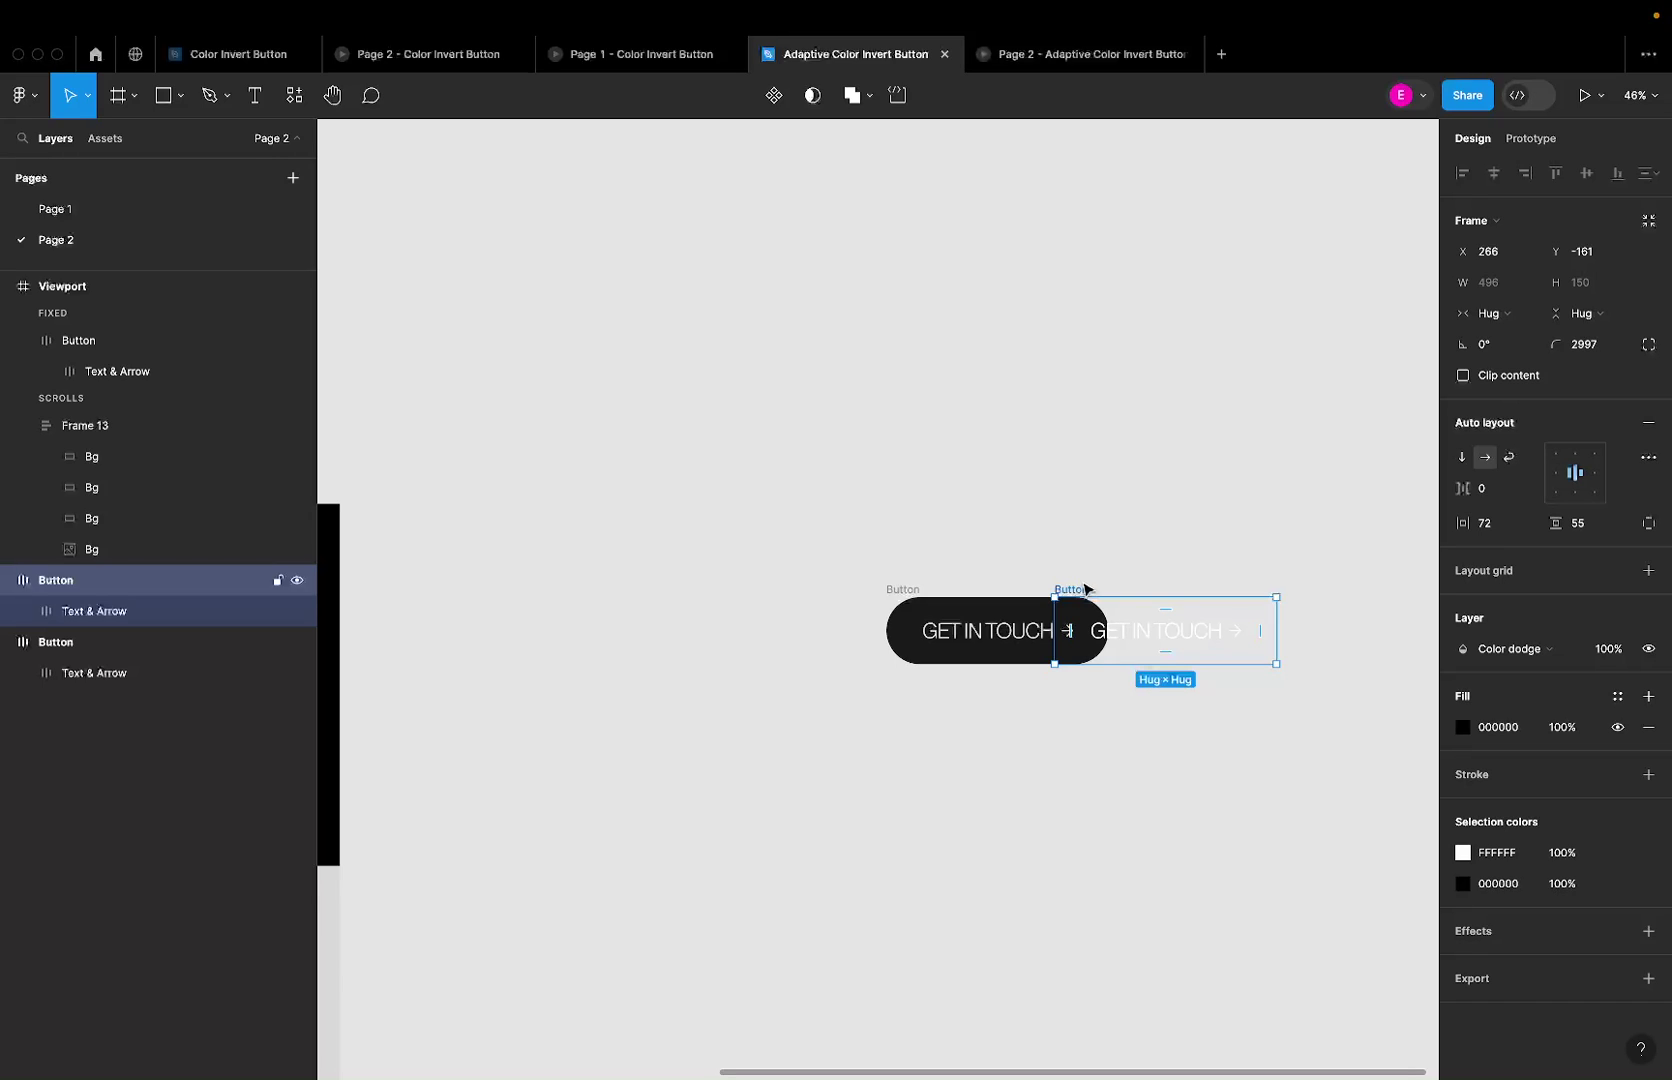
drag(781, 490, 1311, 780)
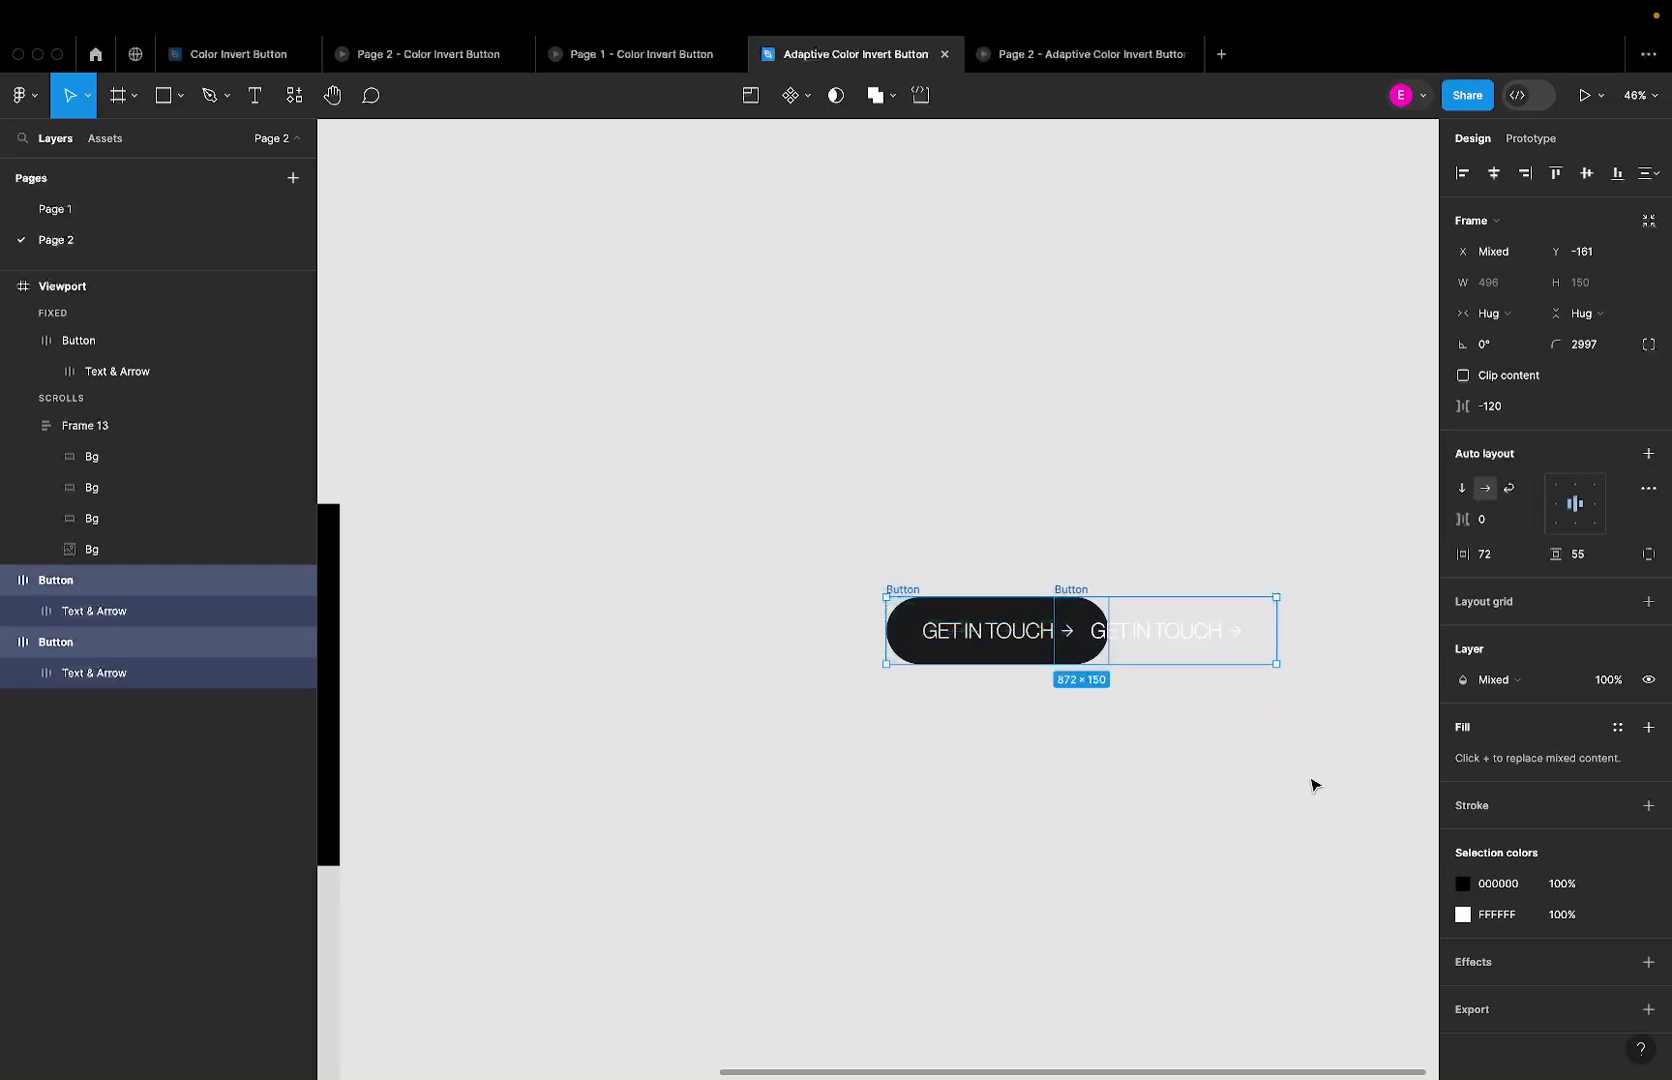
click(1494, 173)
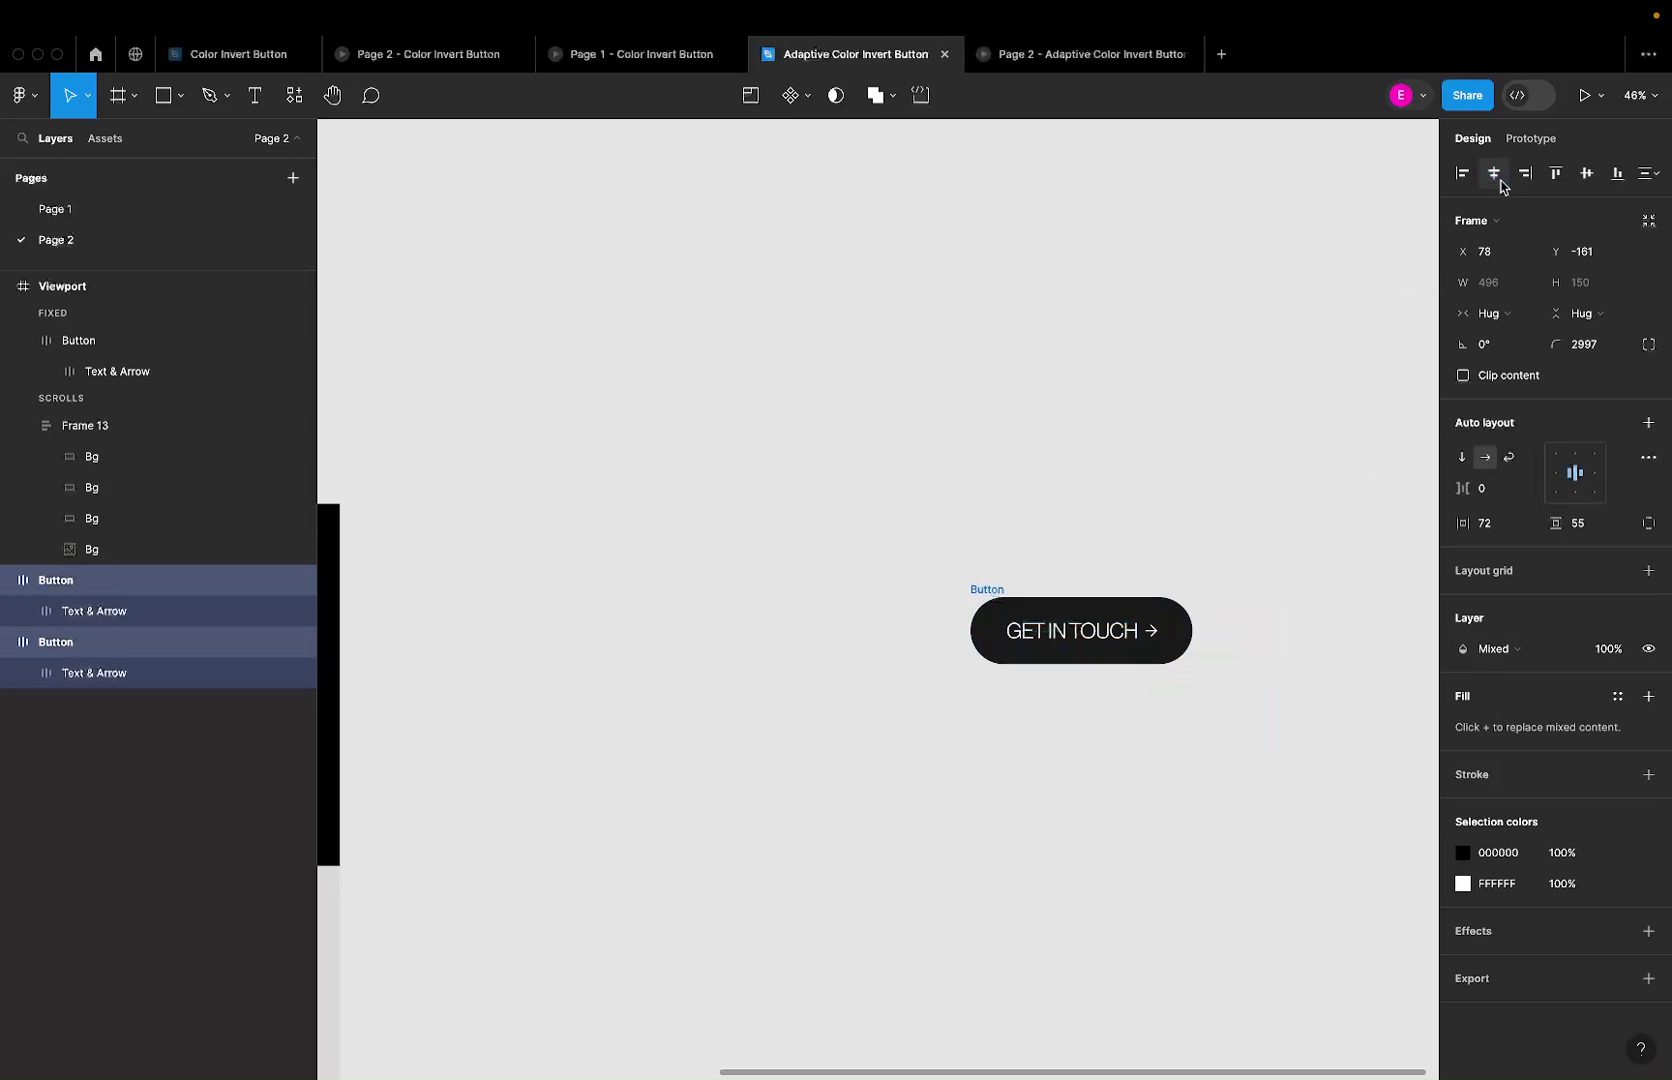
scroll(1130, 615, up, 5)
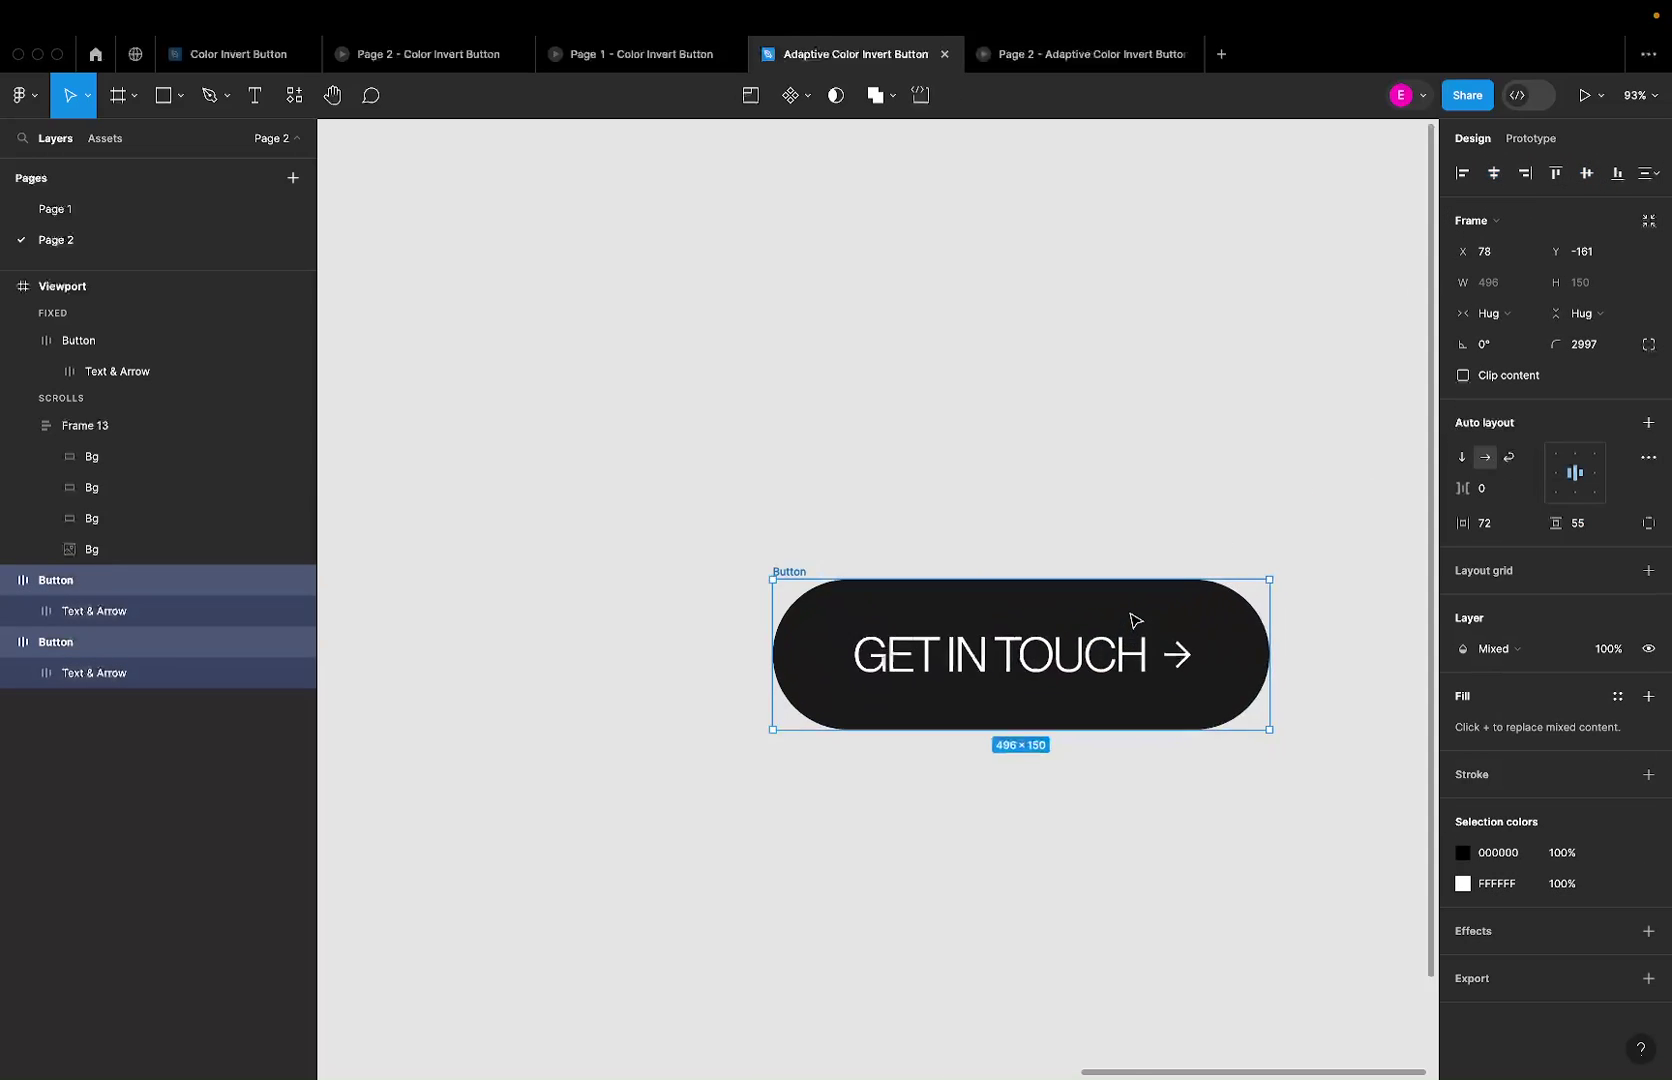
Step: Select both stacked standalone buttons together
double_click(983, 637)
click(914, 597)
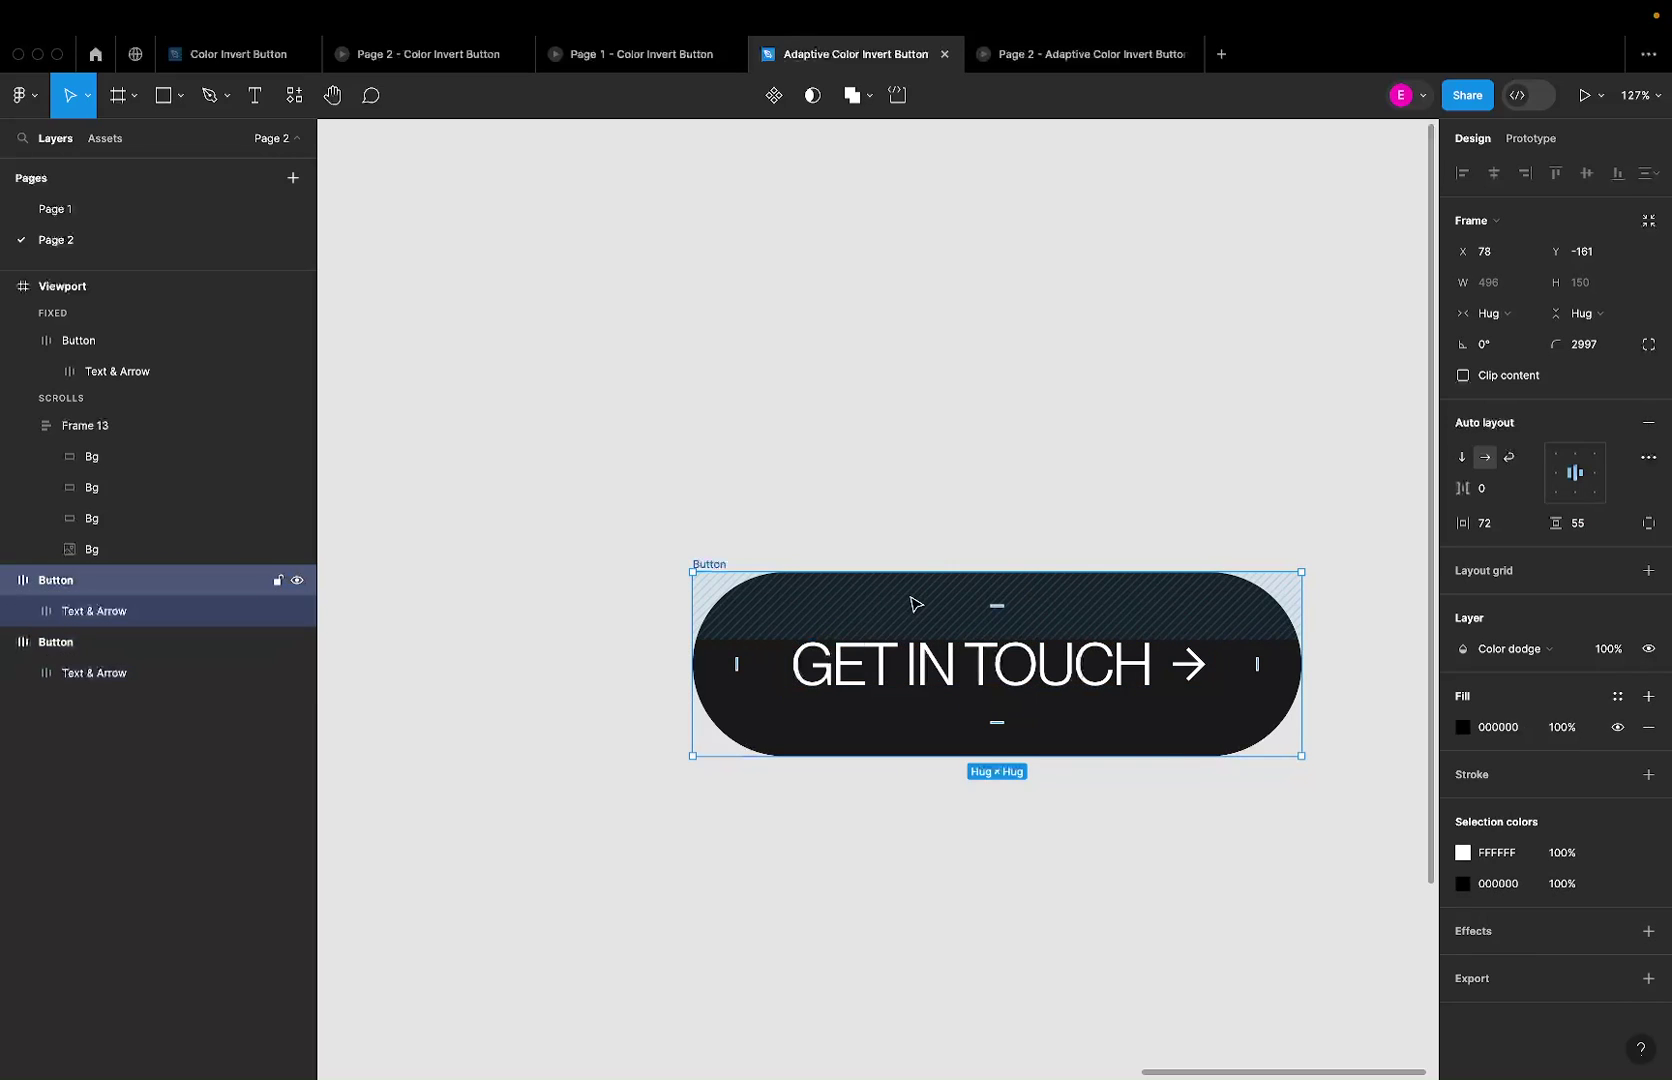
drag(914, 603, 898, 618)
scroll(688, 552, down, 5)
drag(571, 507, 1212, 912)
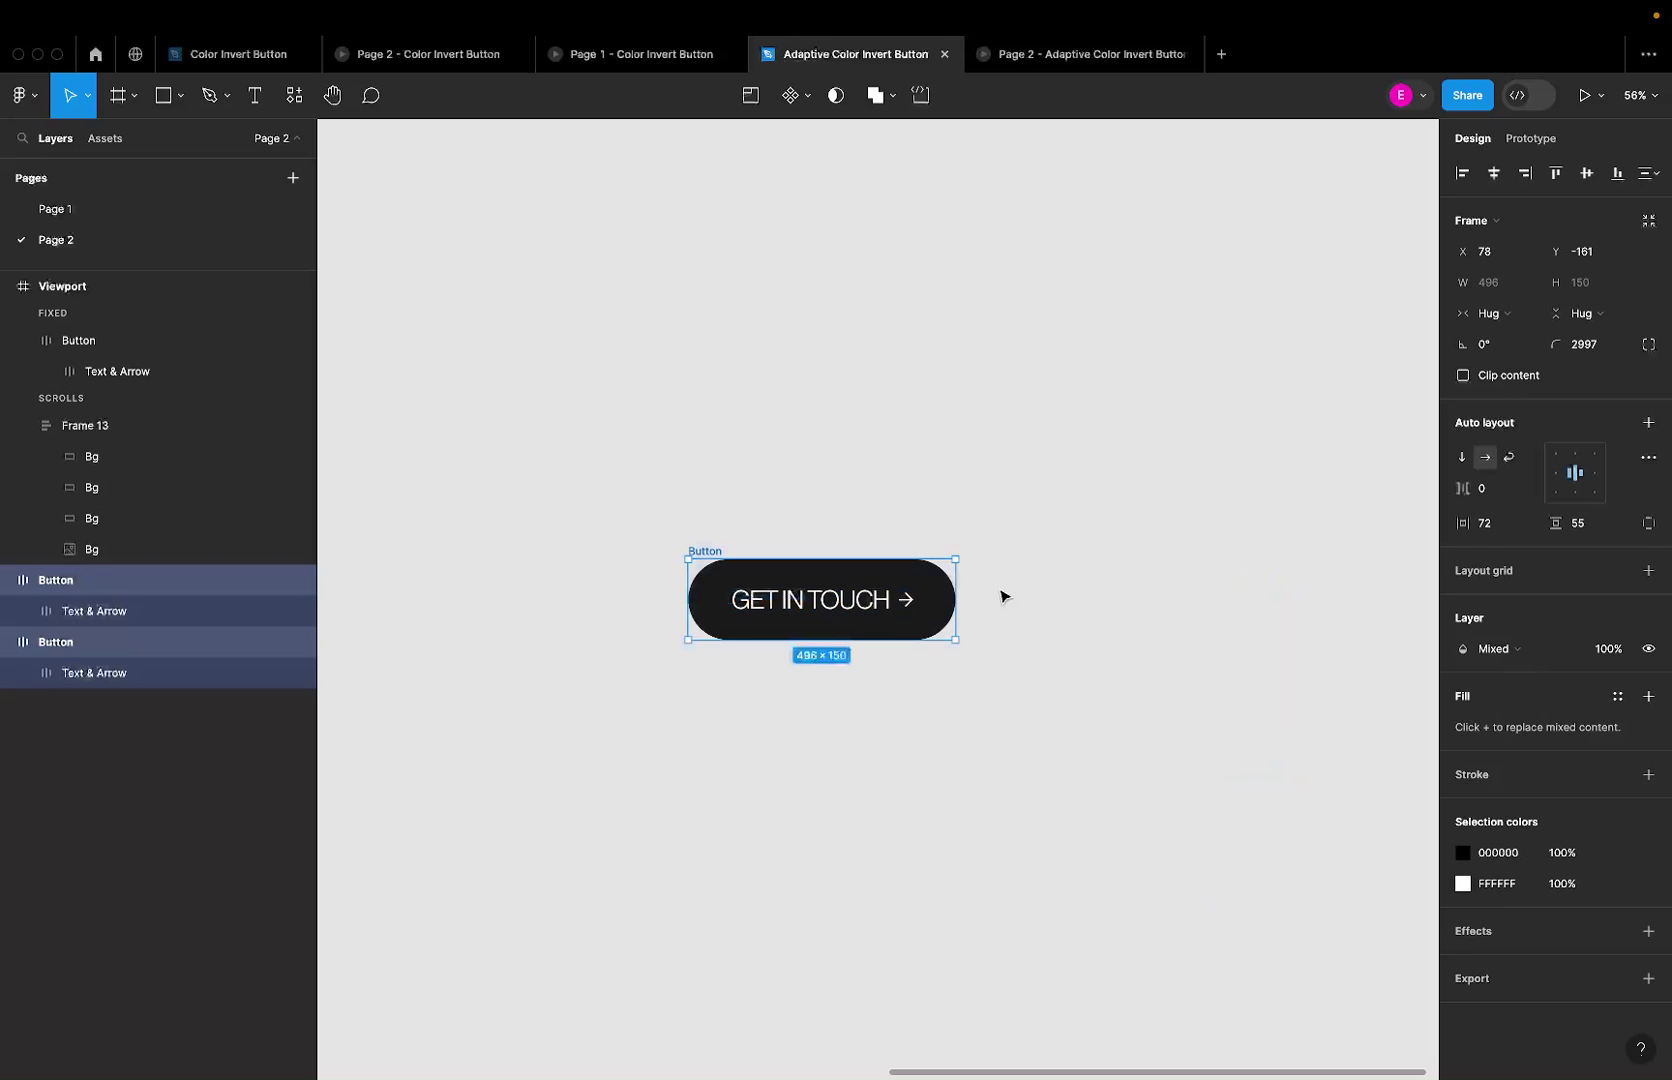
click(809, 100)
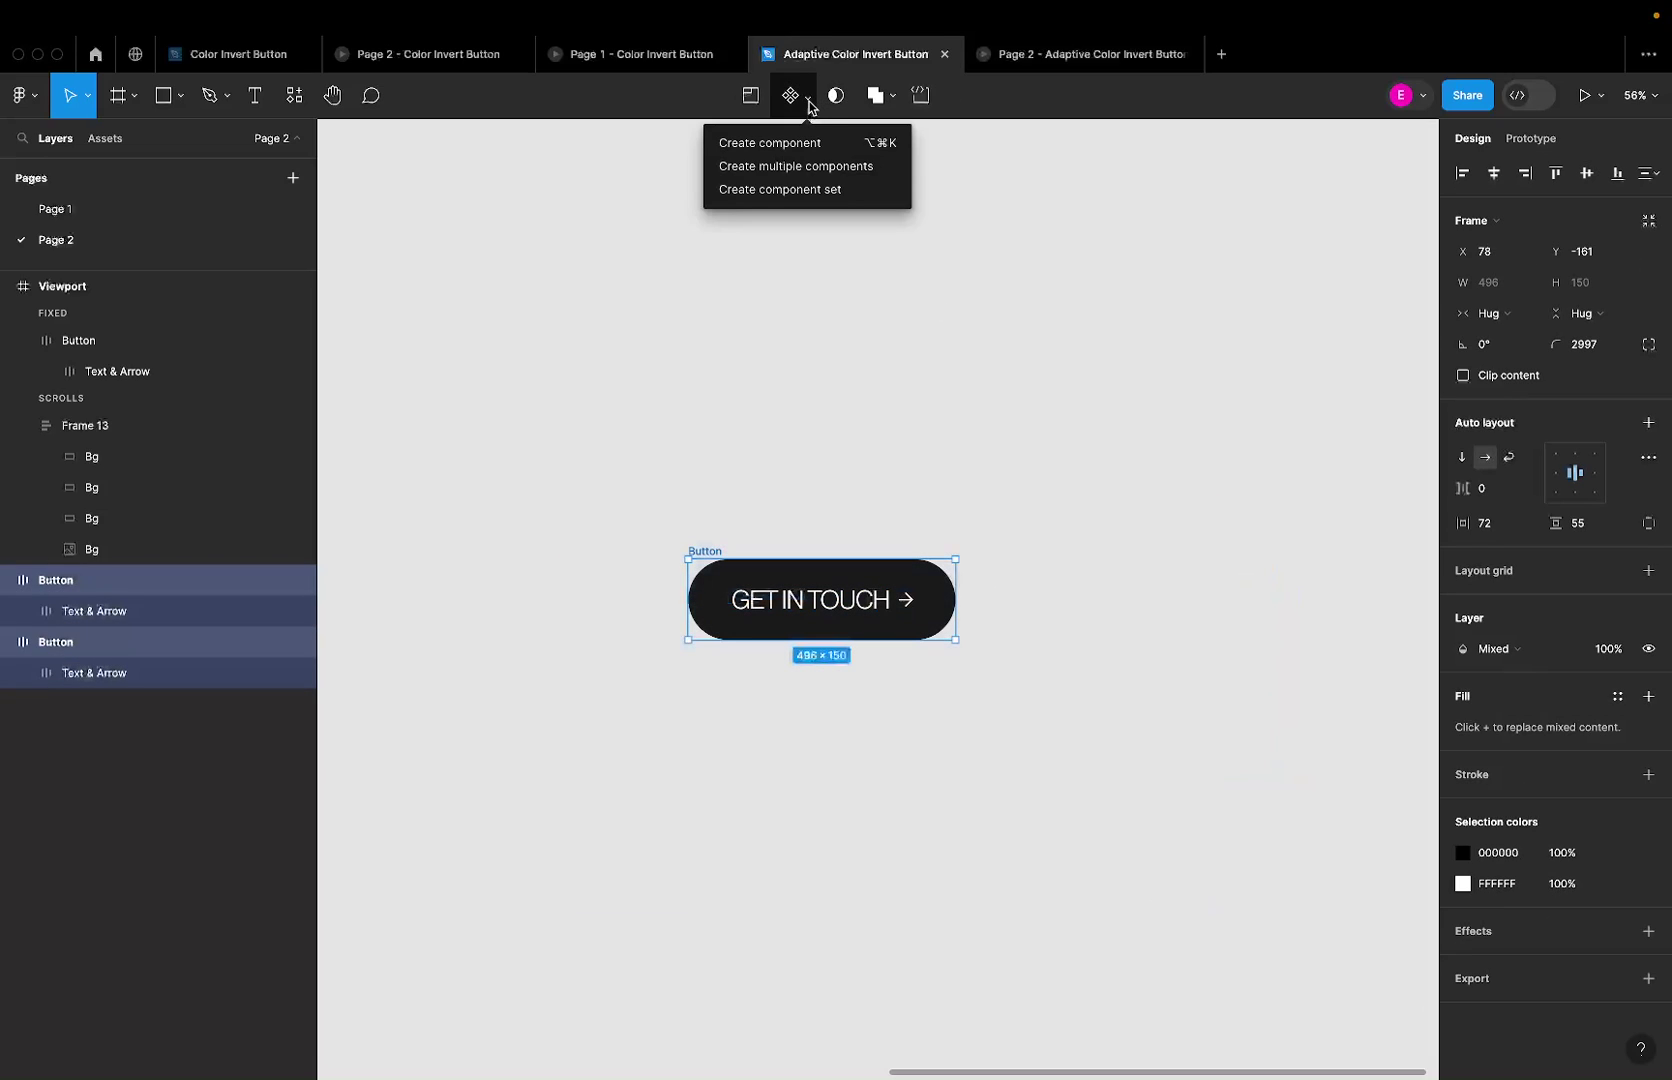
click(802, 189)
key(ctrl+z)
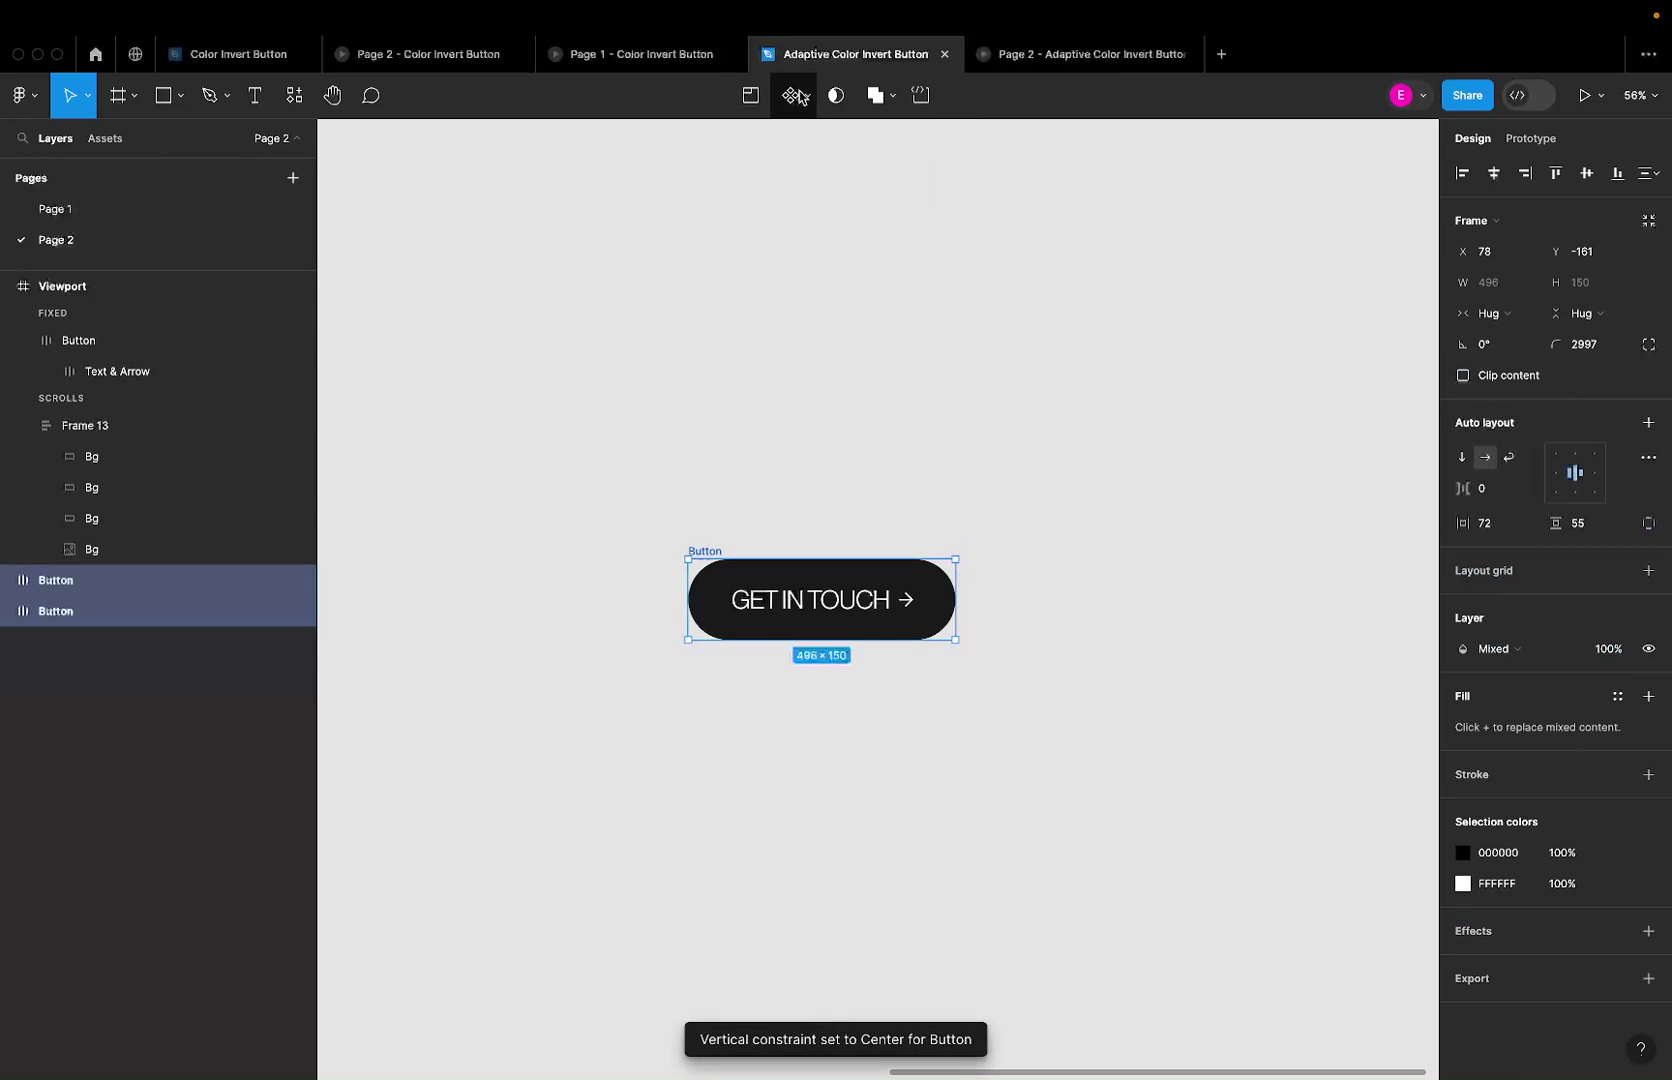
key(ctrl+z)
key(ctrl+z)
Step: Create a single component from the two stacked standalone buttons
click(805, 100)
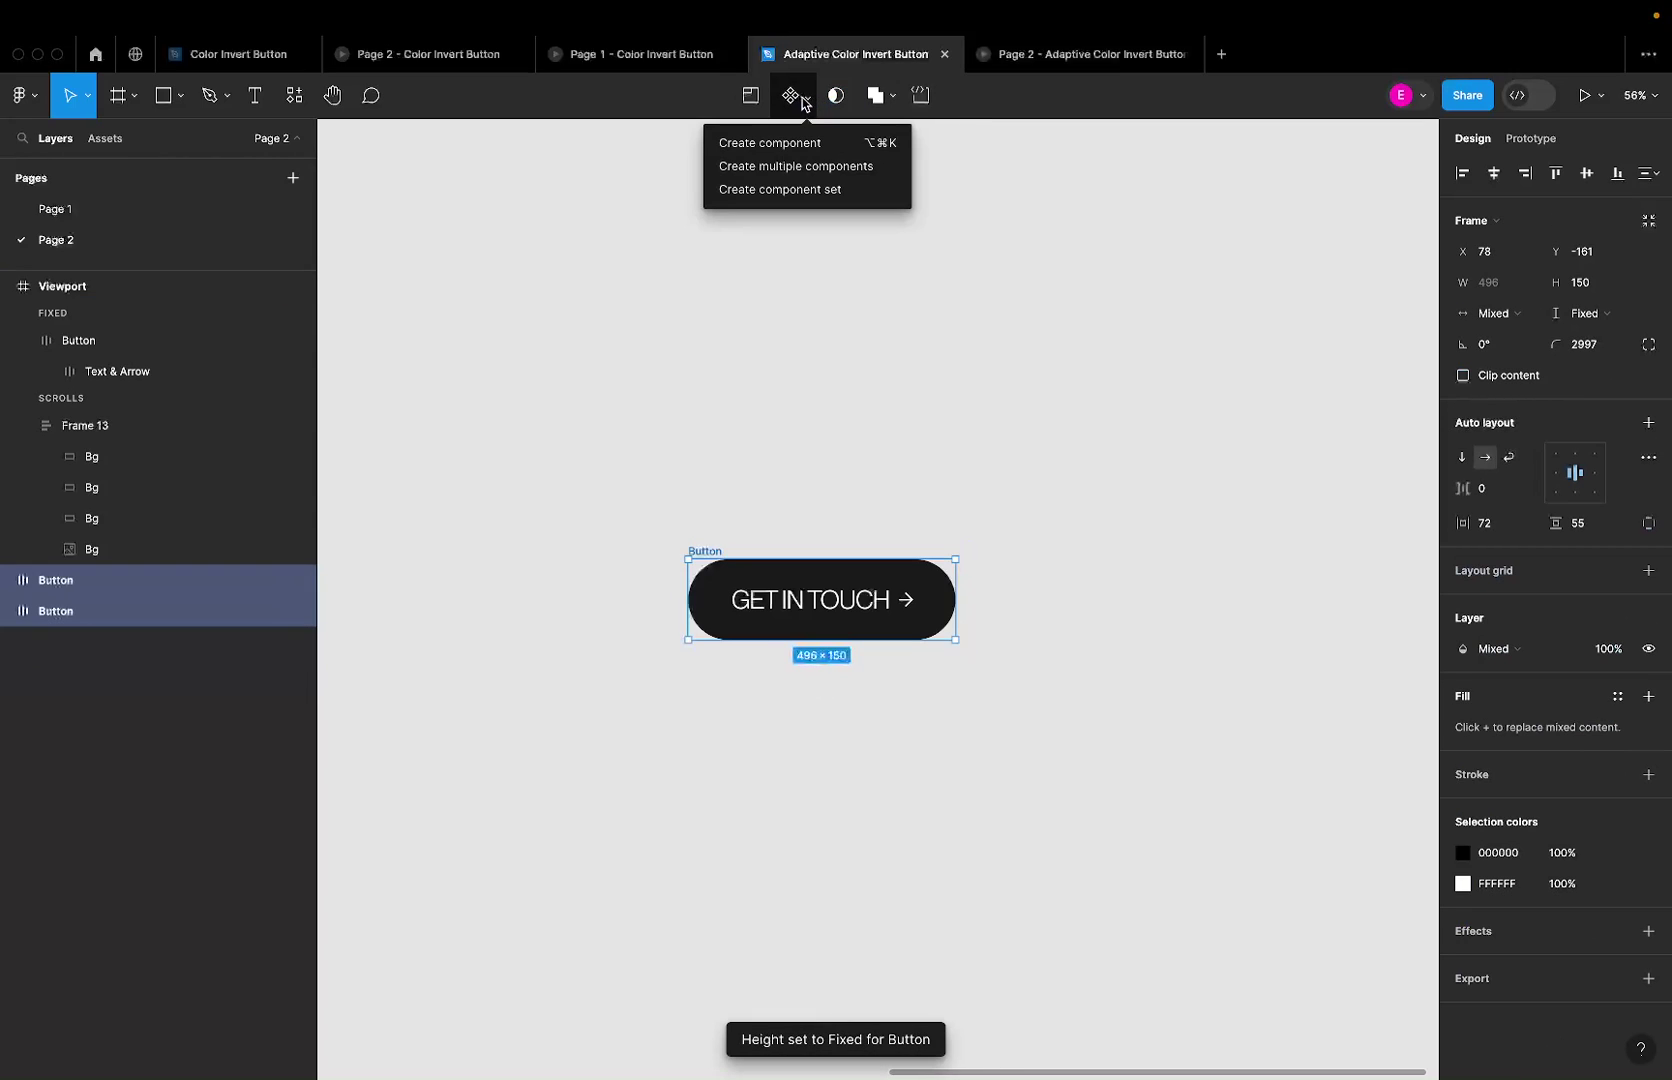
click(776, 143)
scroll(925, 276, down, 5)
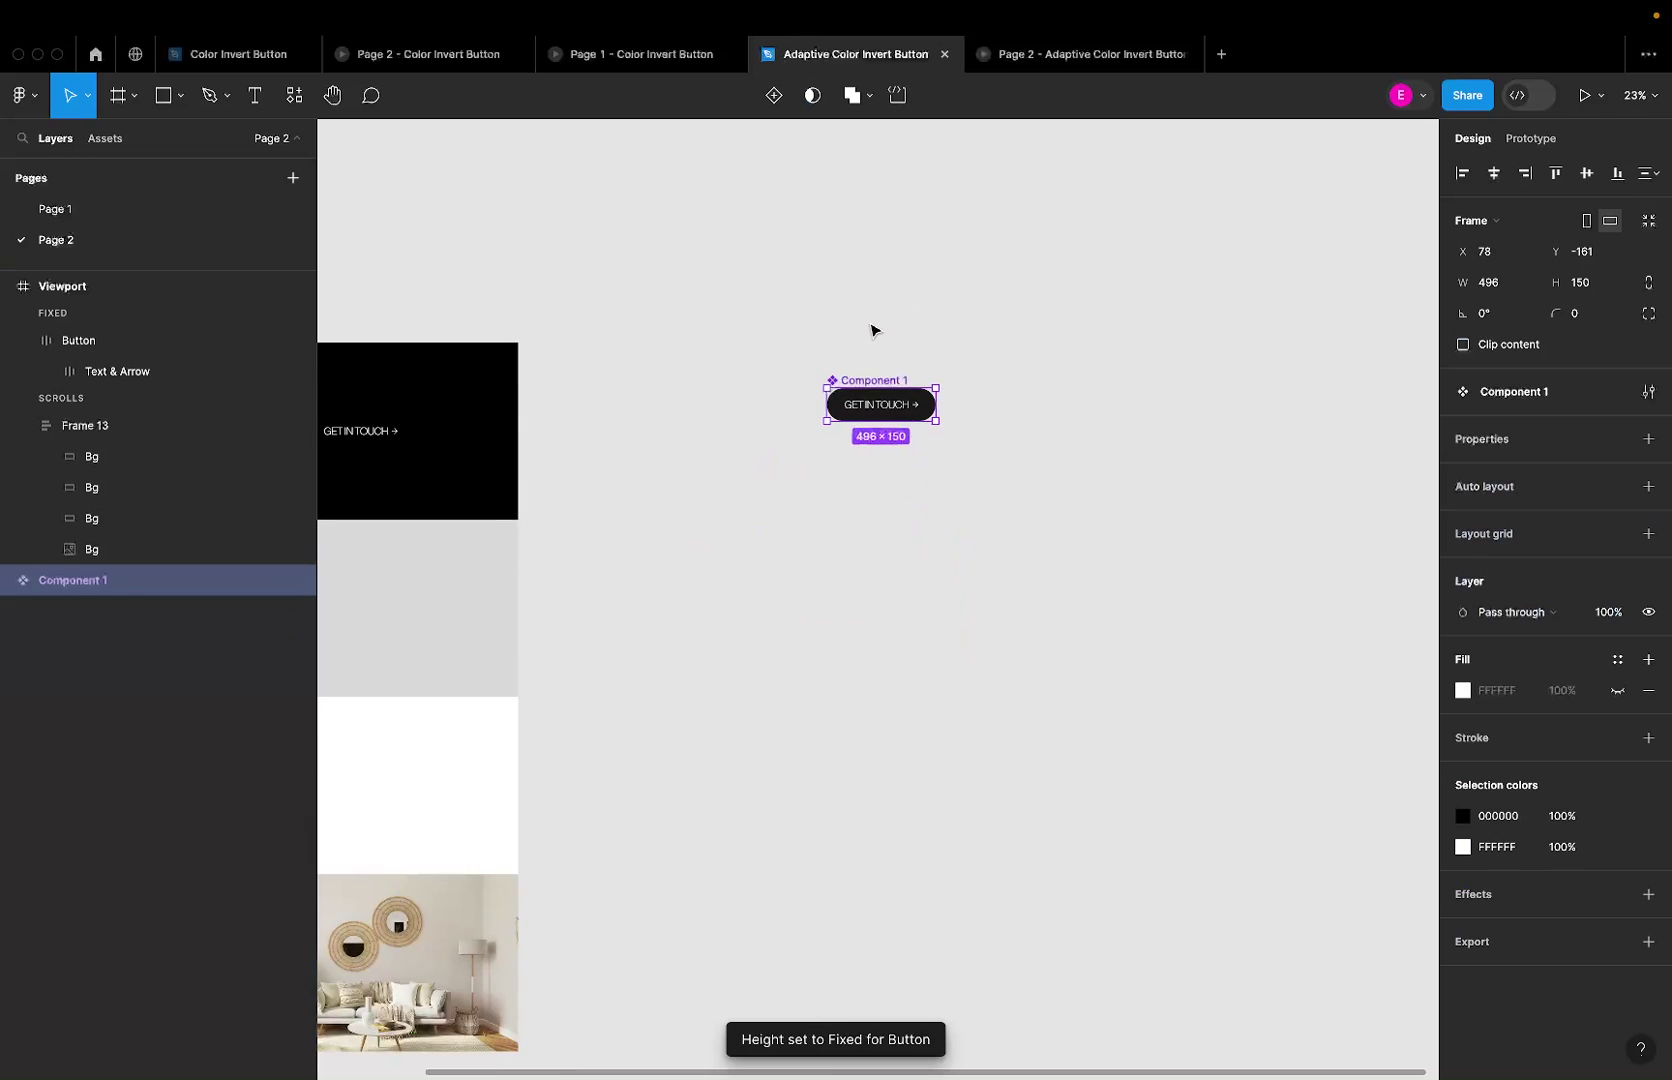
Step: Replace the black GET IN TOUCH button in the Viewport with a pasted instance of the new button component
scroll(853, 386, left, 8)
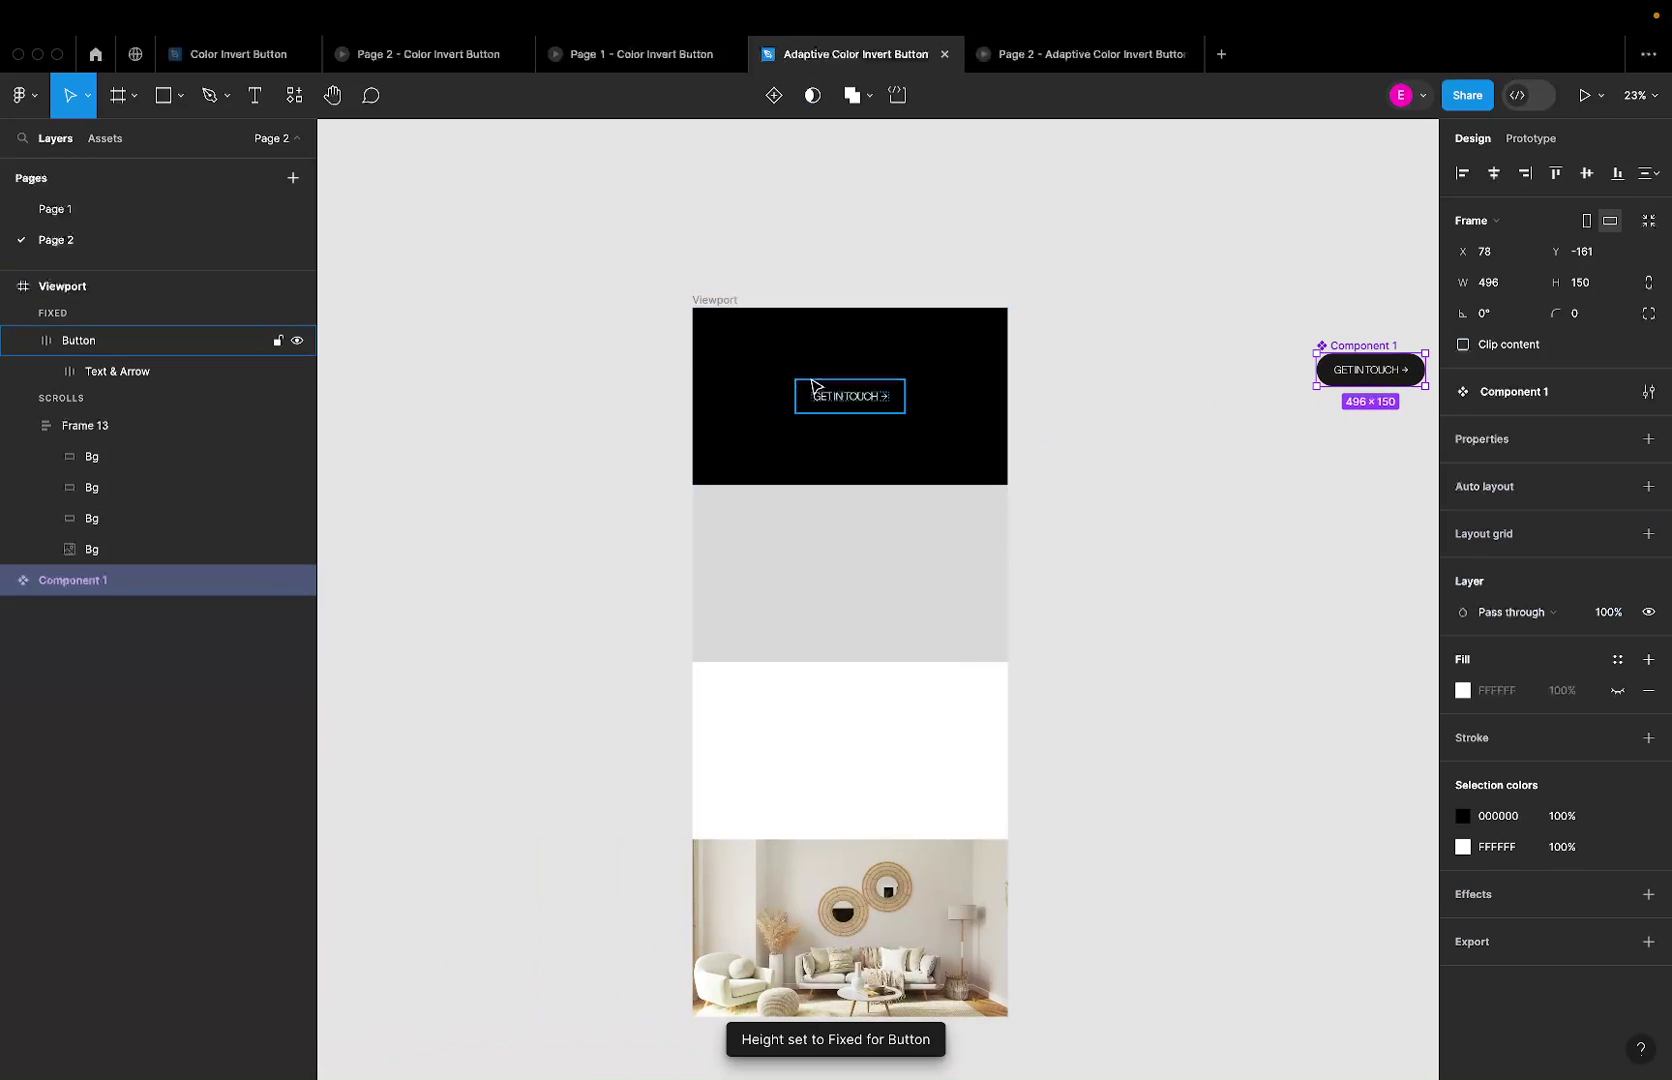
click(816, 397)
right_click(816, 397)
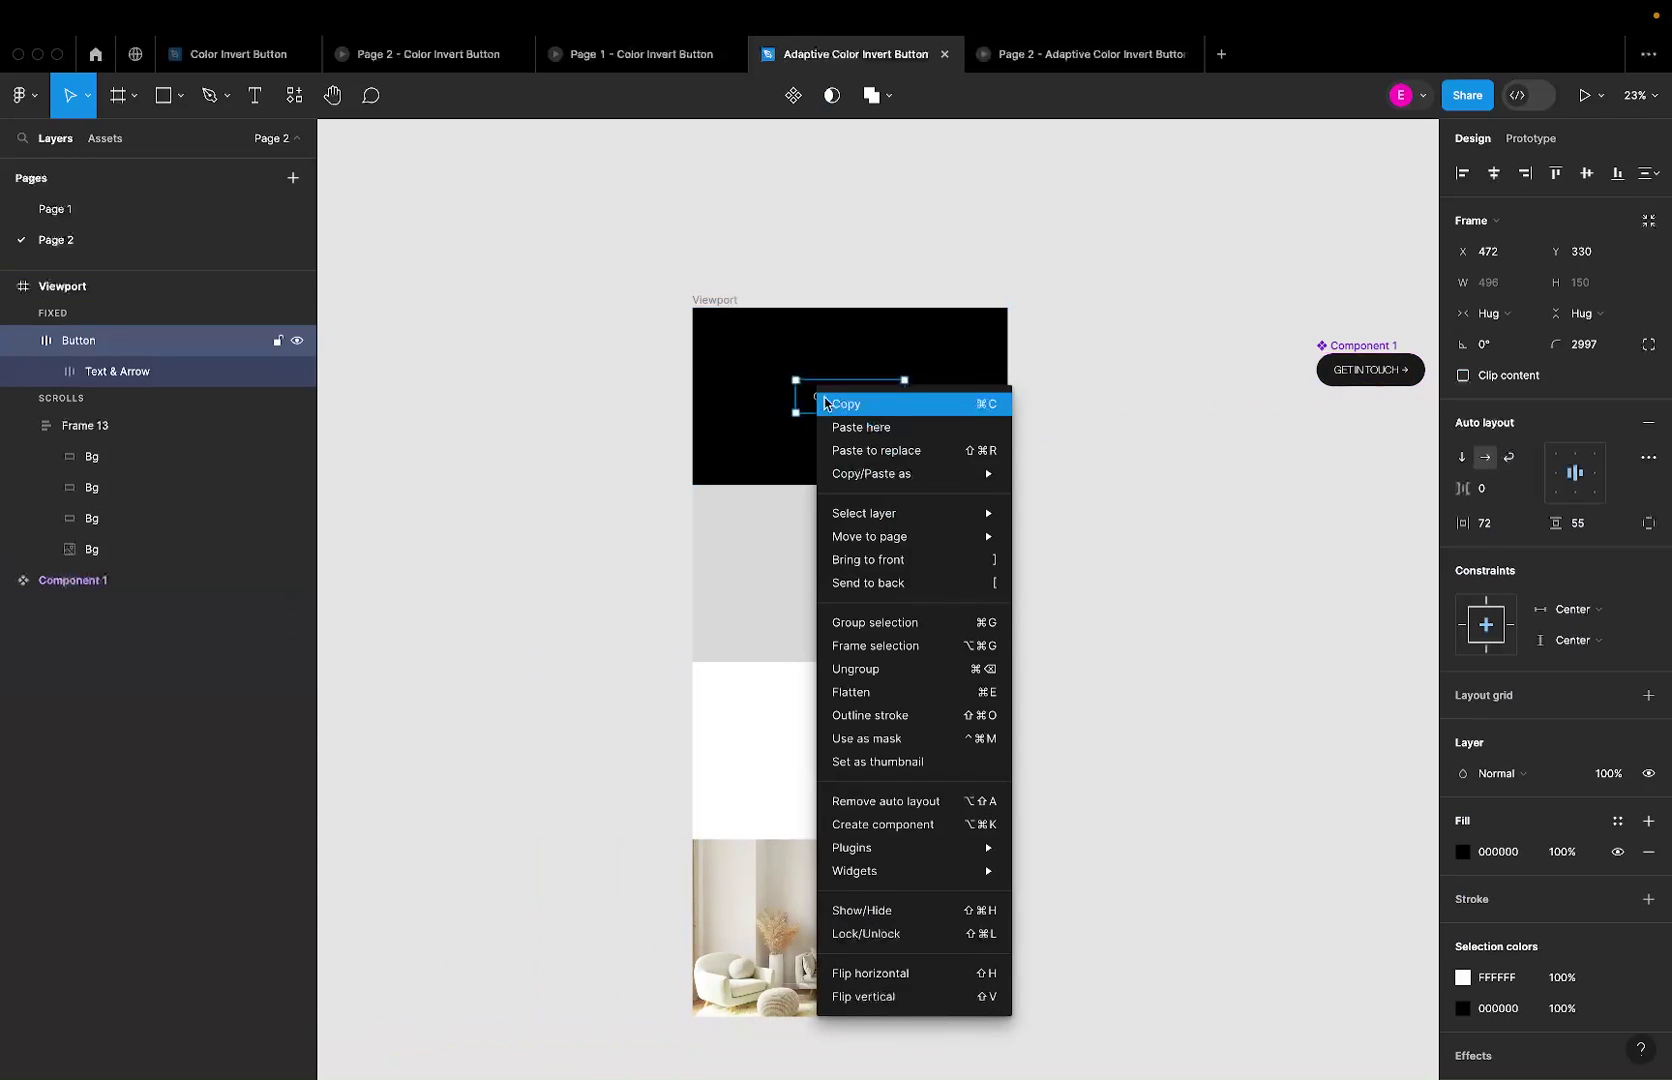
click(897, 450)
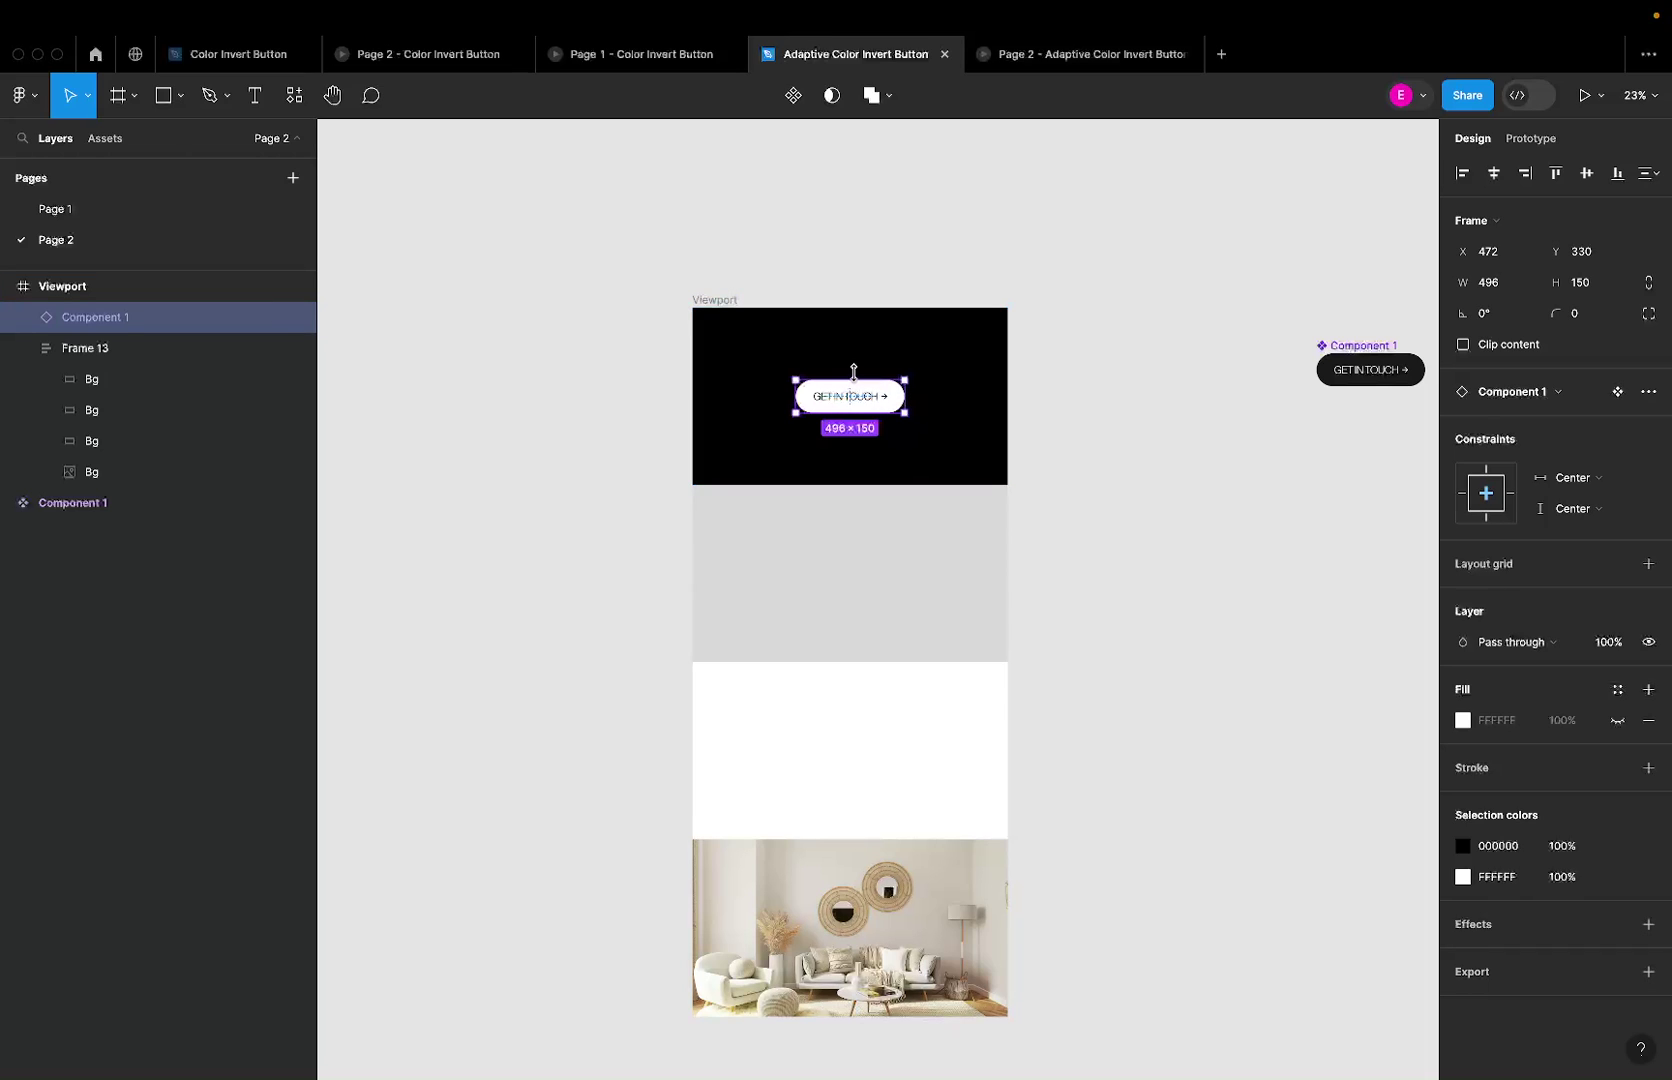
scroll(853, 370, up, 1)
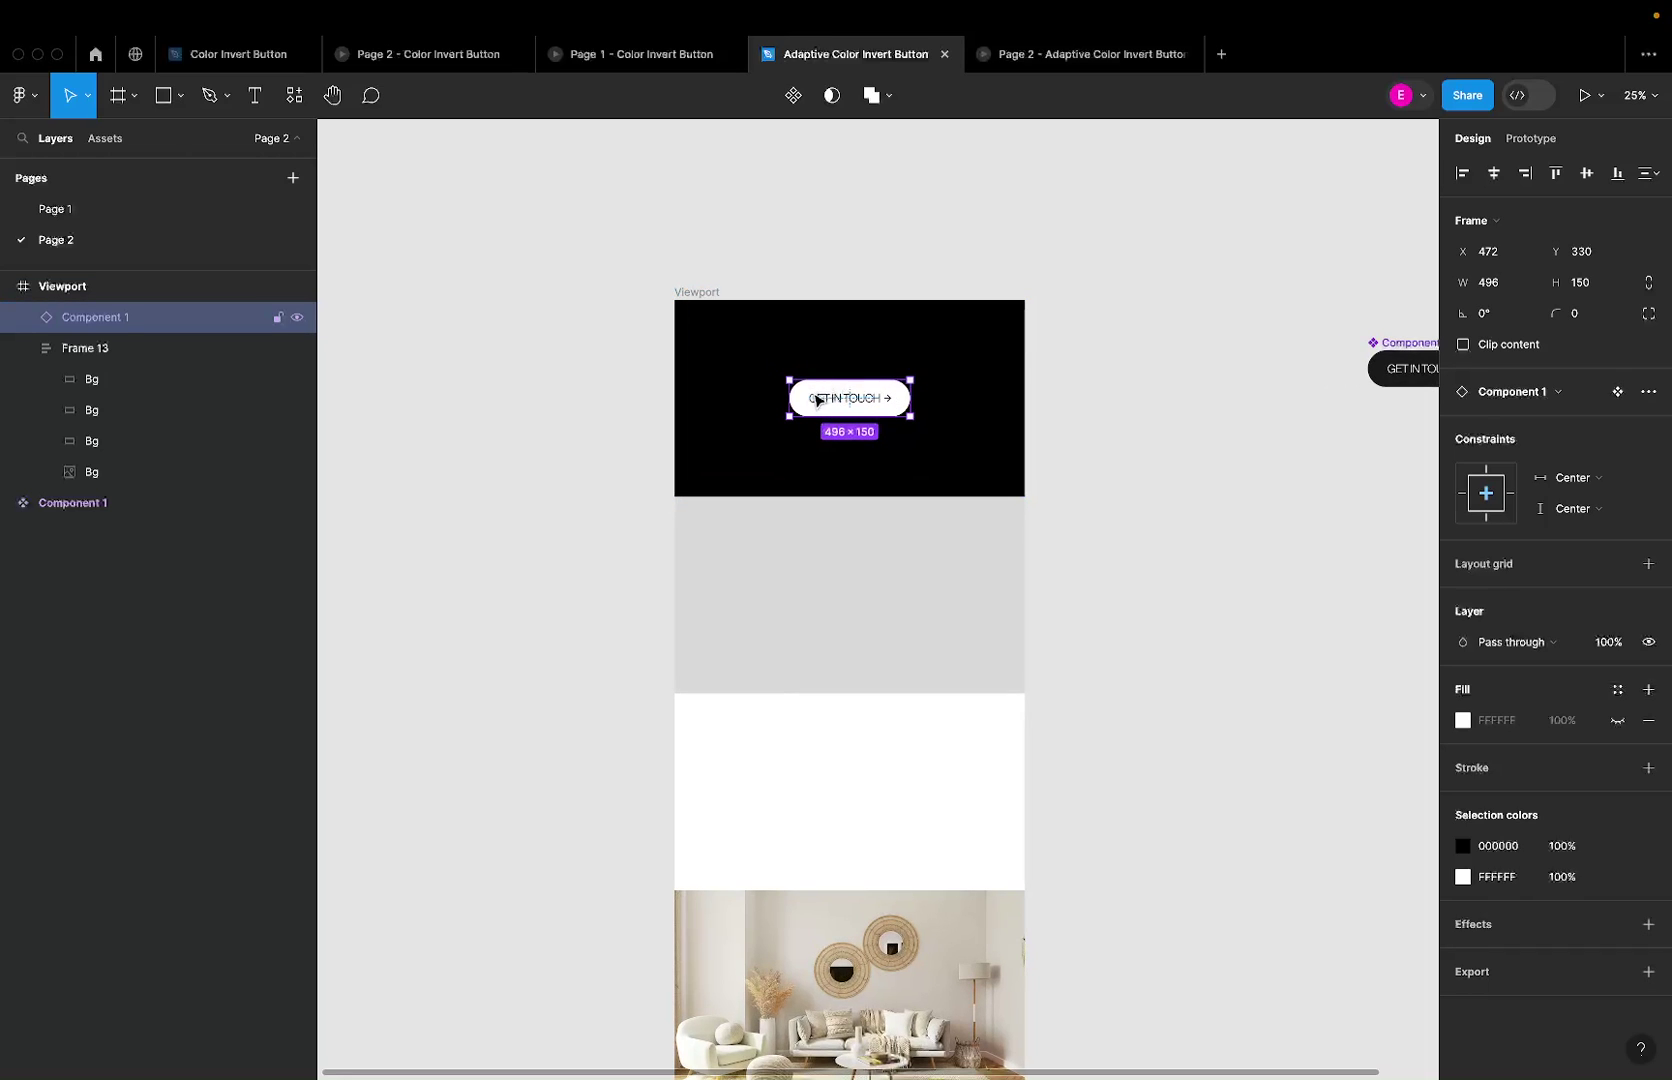
scroll(1020, 390, right, 5)
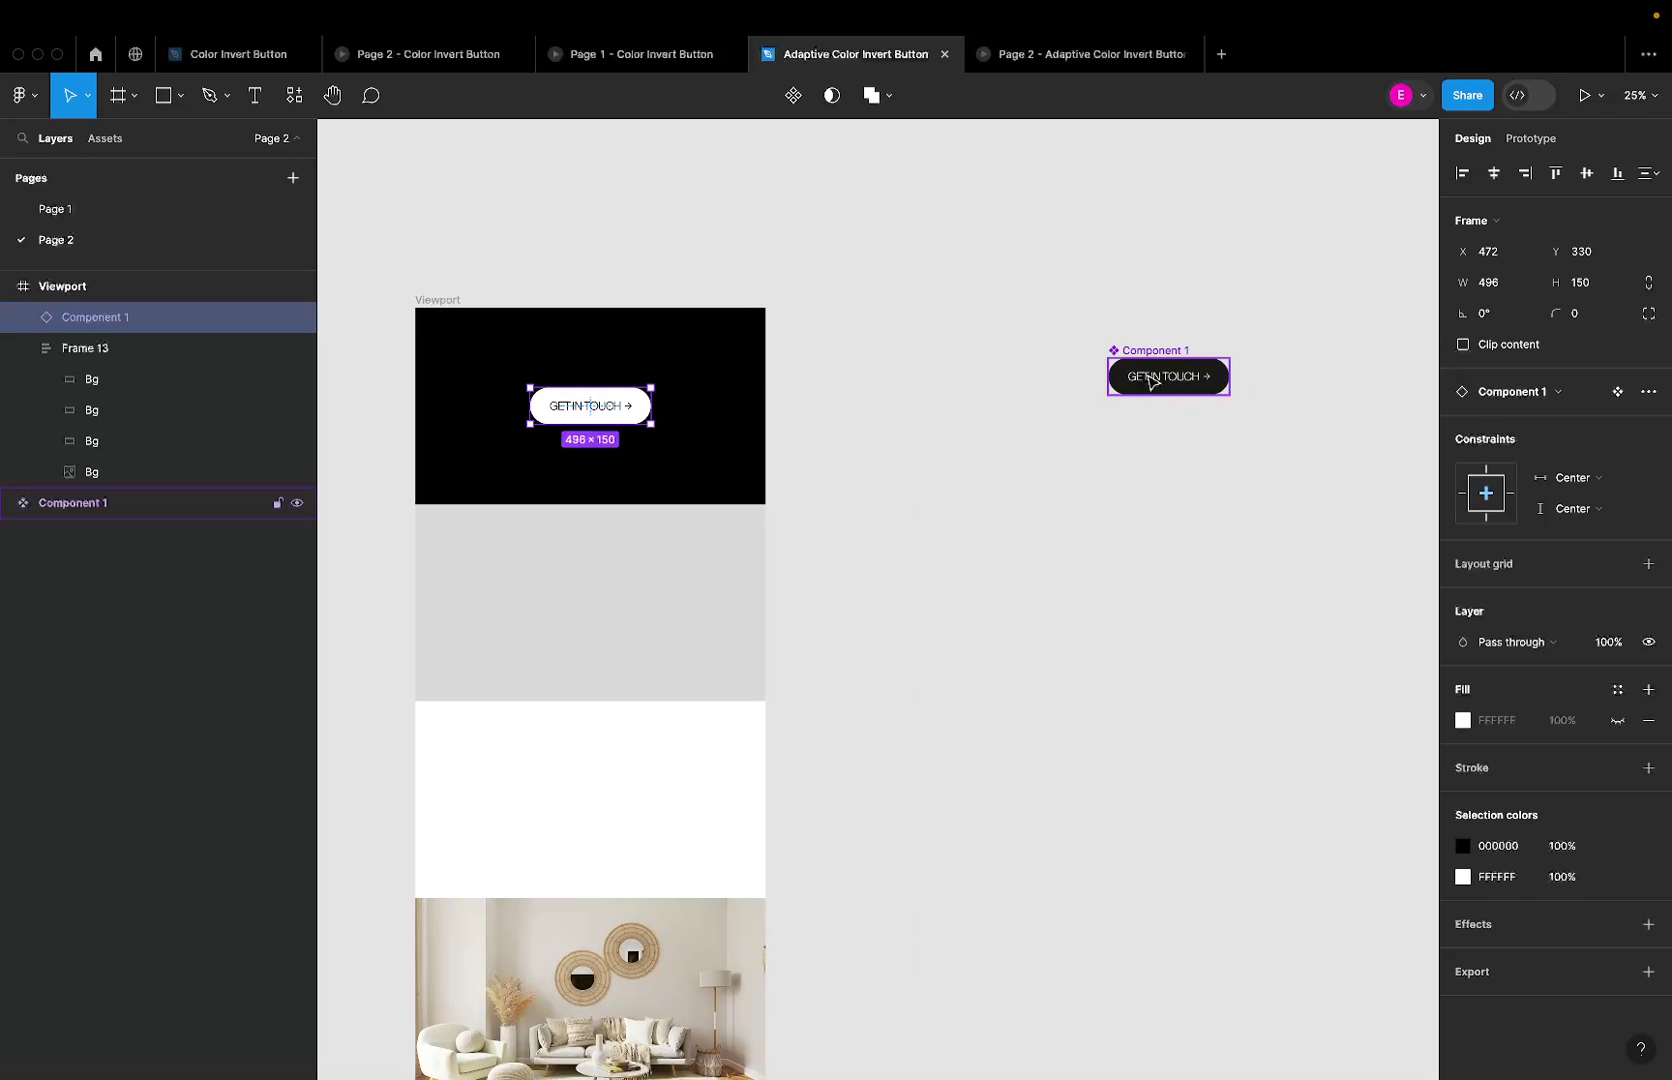
Step: Set the scroll position of the button component instance in the Viewport to Fixed (stay in place)
click(1056, 54)
scroll(967, 400, down, 2)
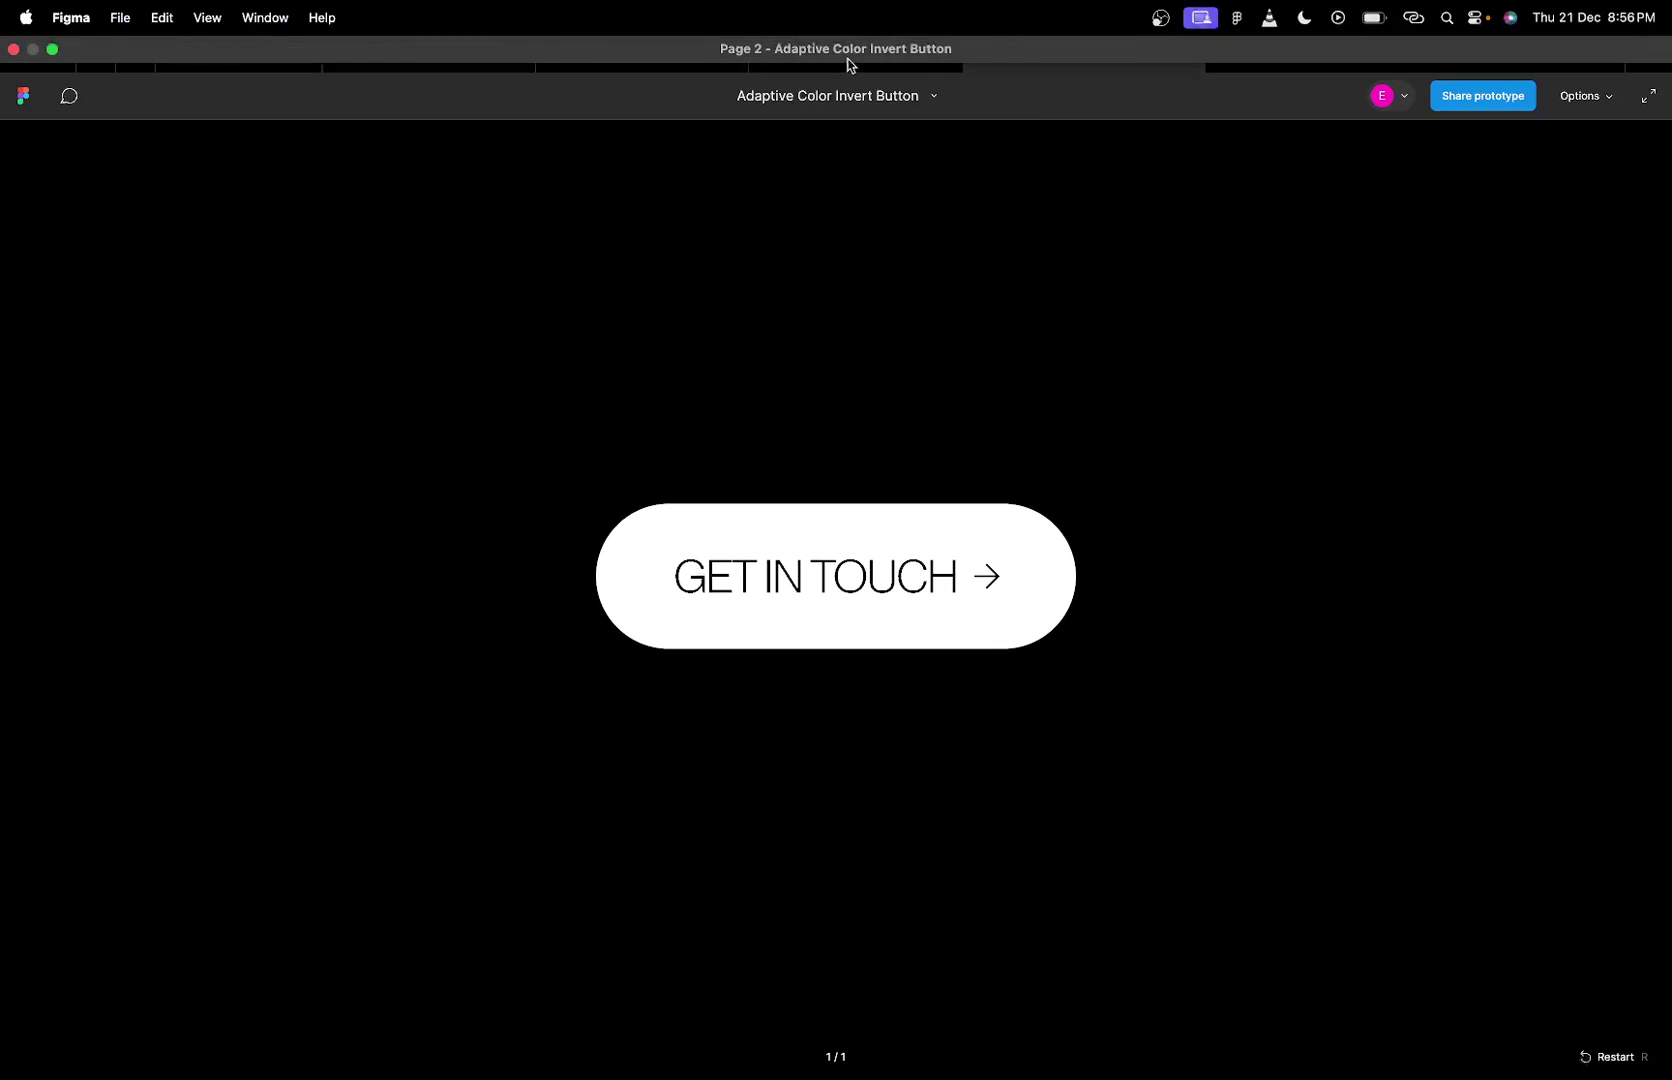
click(858, 60)
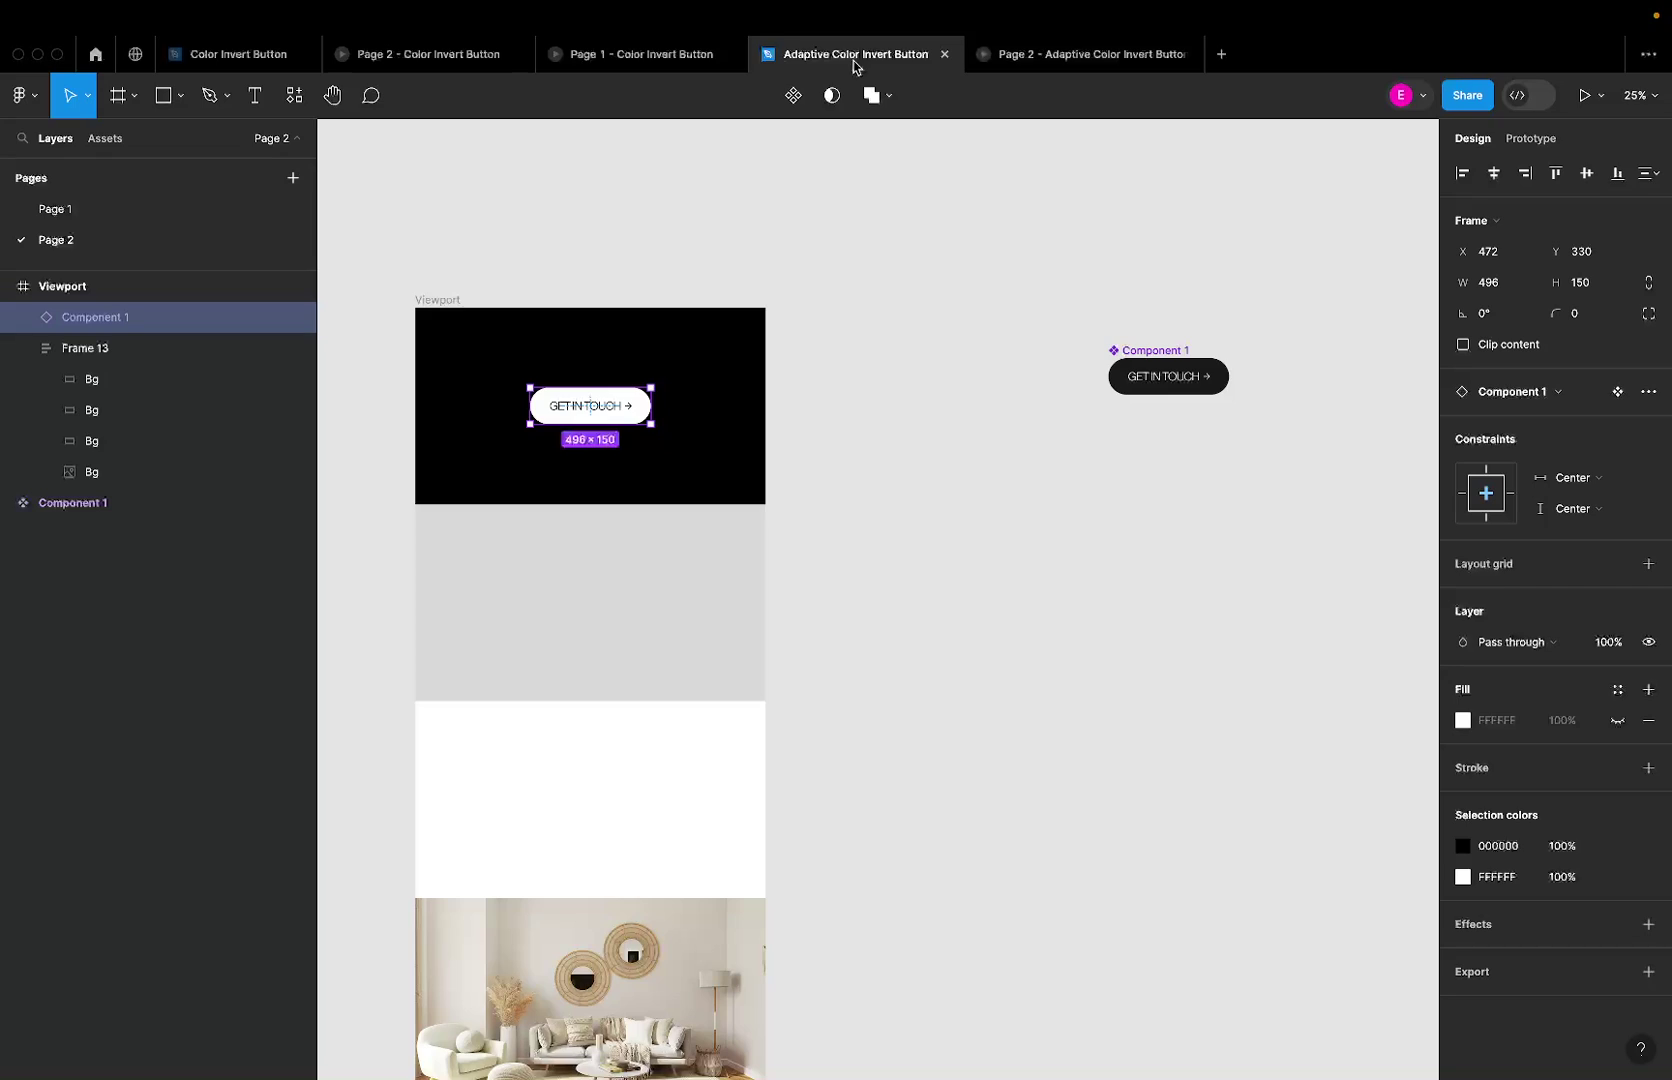
click(1538, 139)
click(1551, 261)
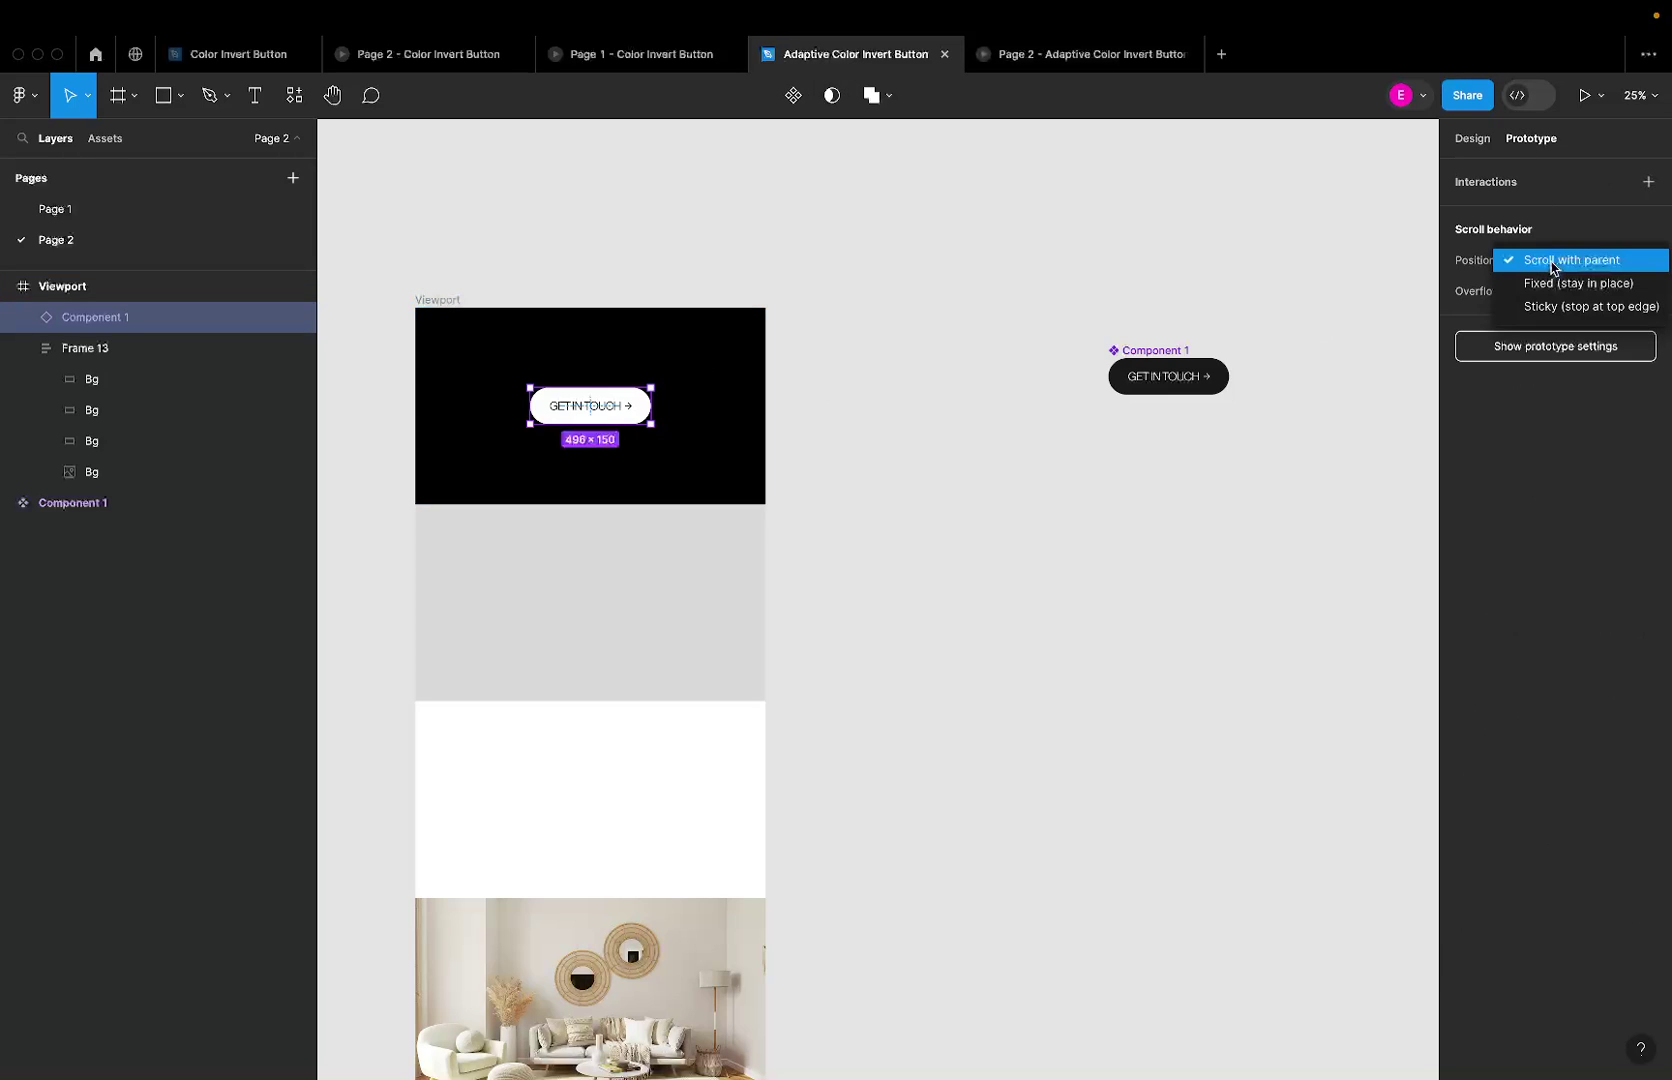
click(1560, 283)
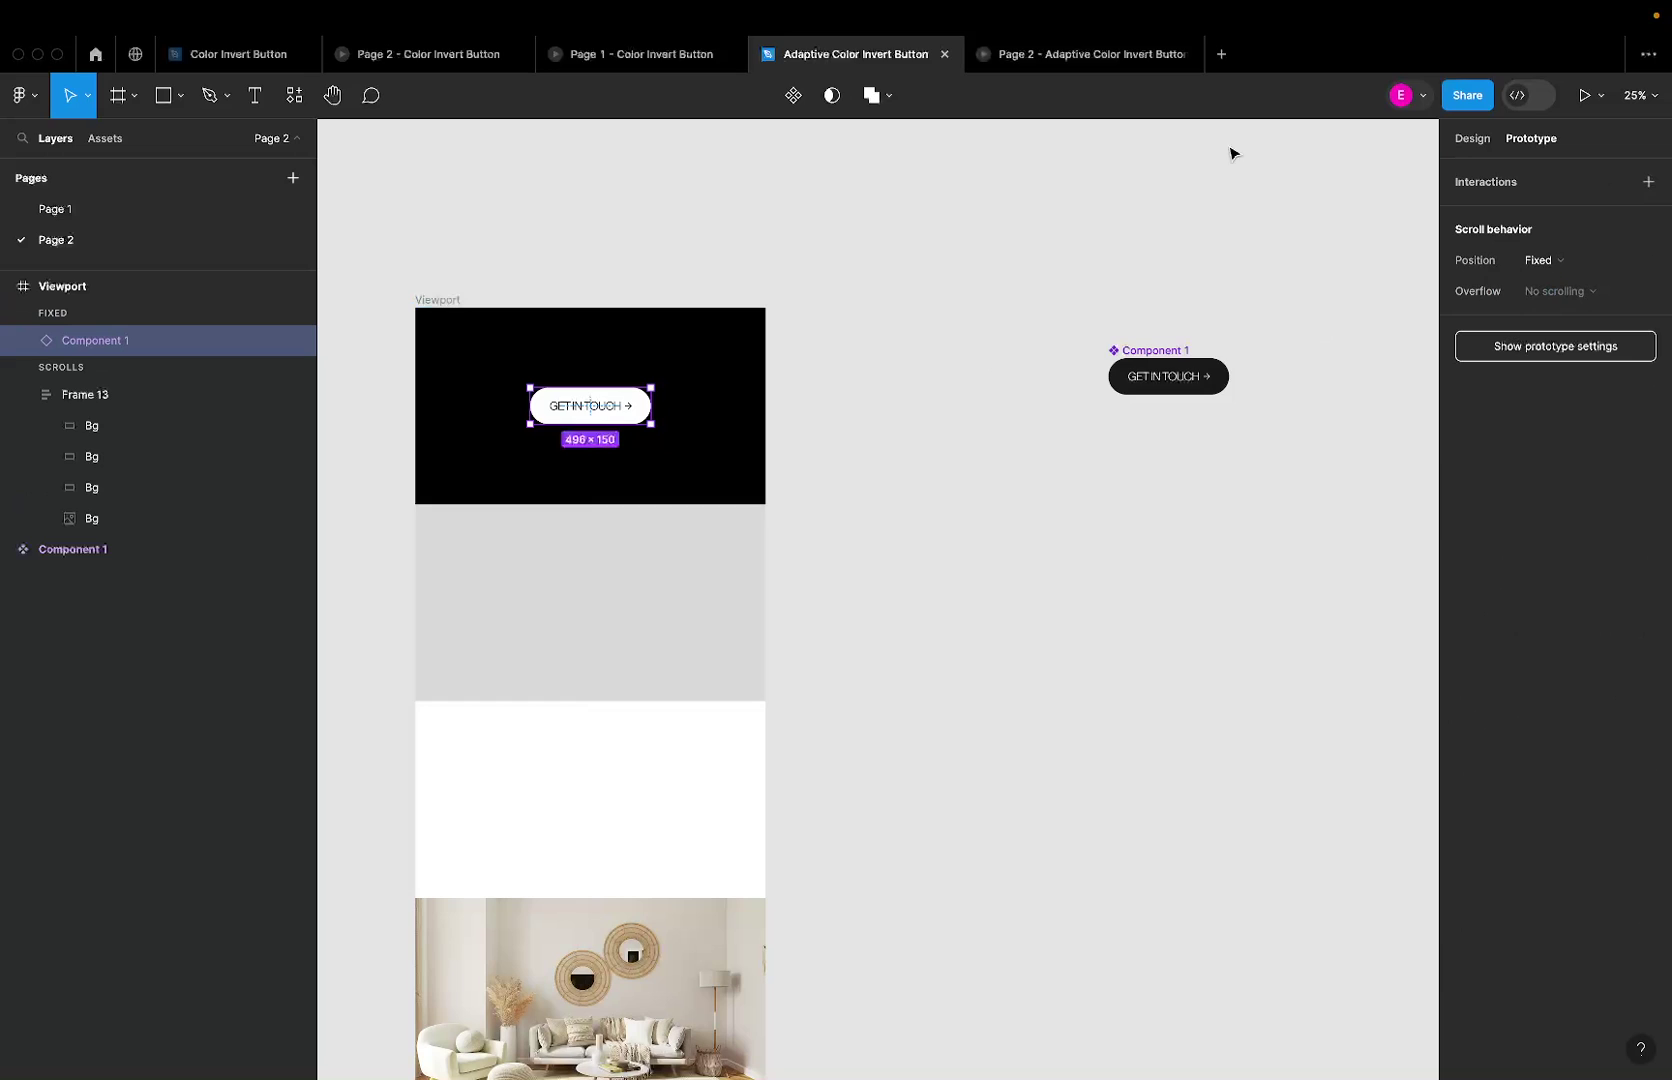
Step: Preview the prototype and scroll through all background sections to examine how the fixed GET IN TOUCH button inverts its colours
click(1078, 56)
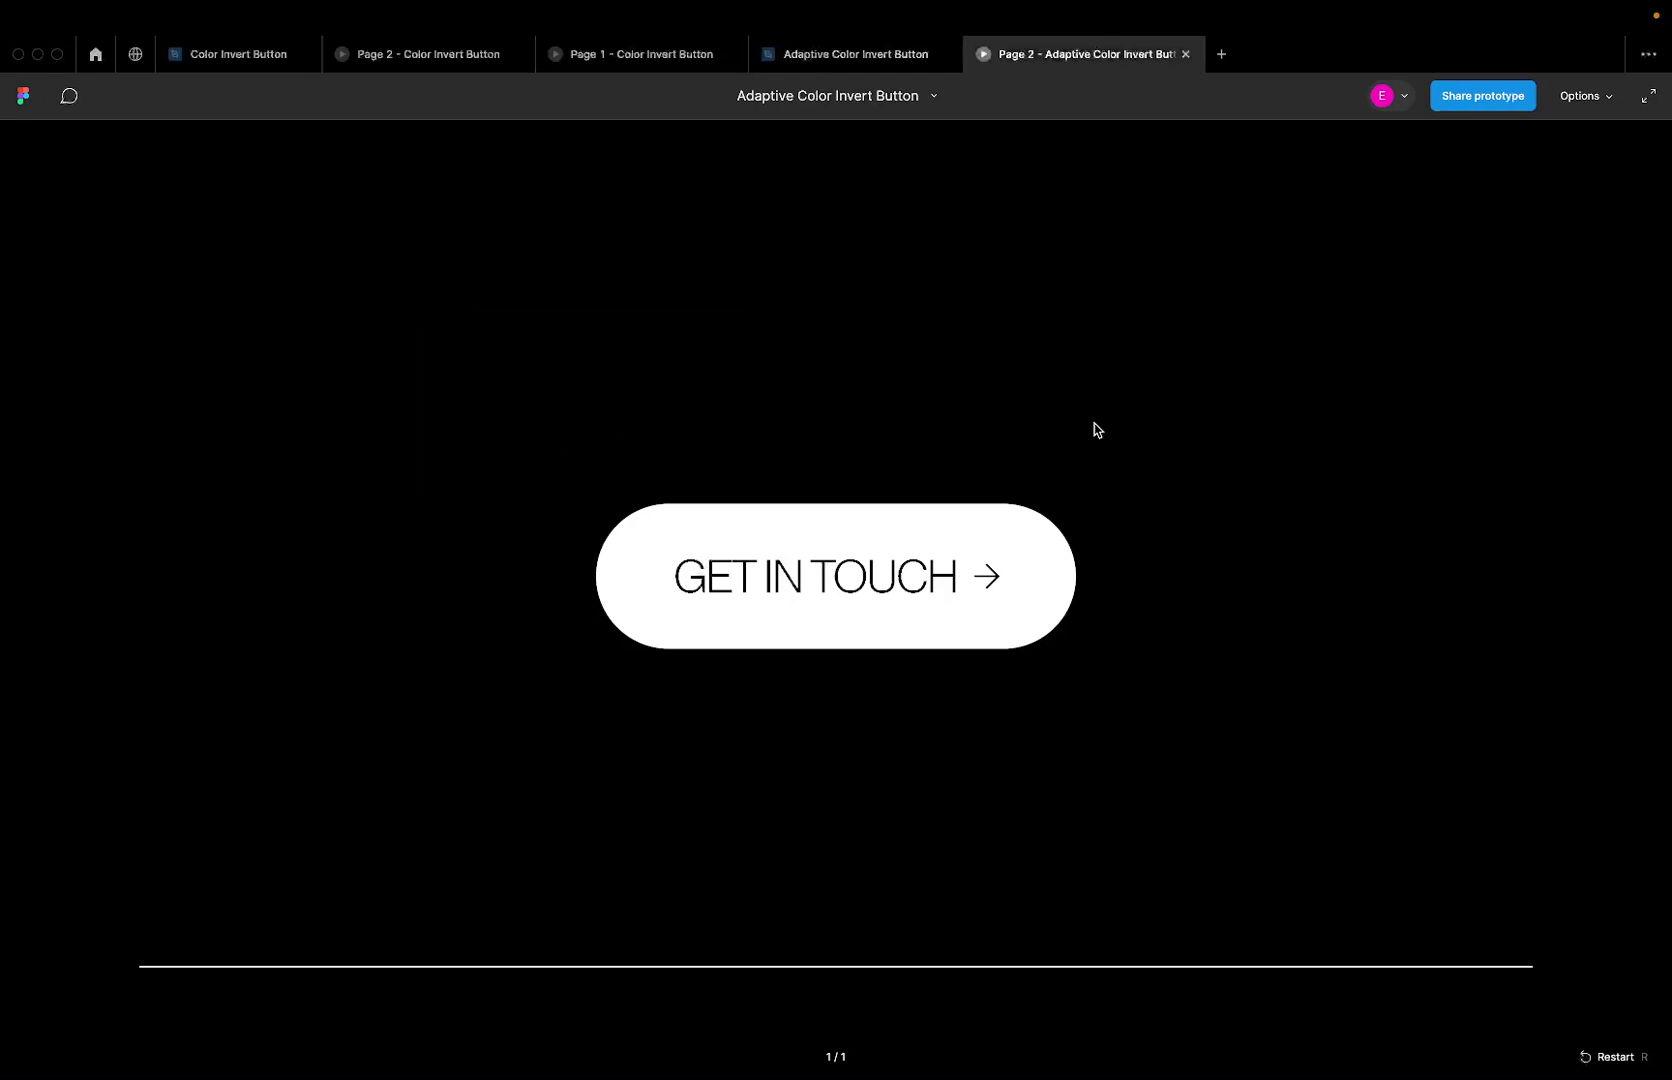
scroll(1095, 425, down, 10)
scroll(1095, 430, down, 6)
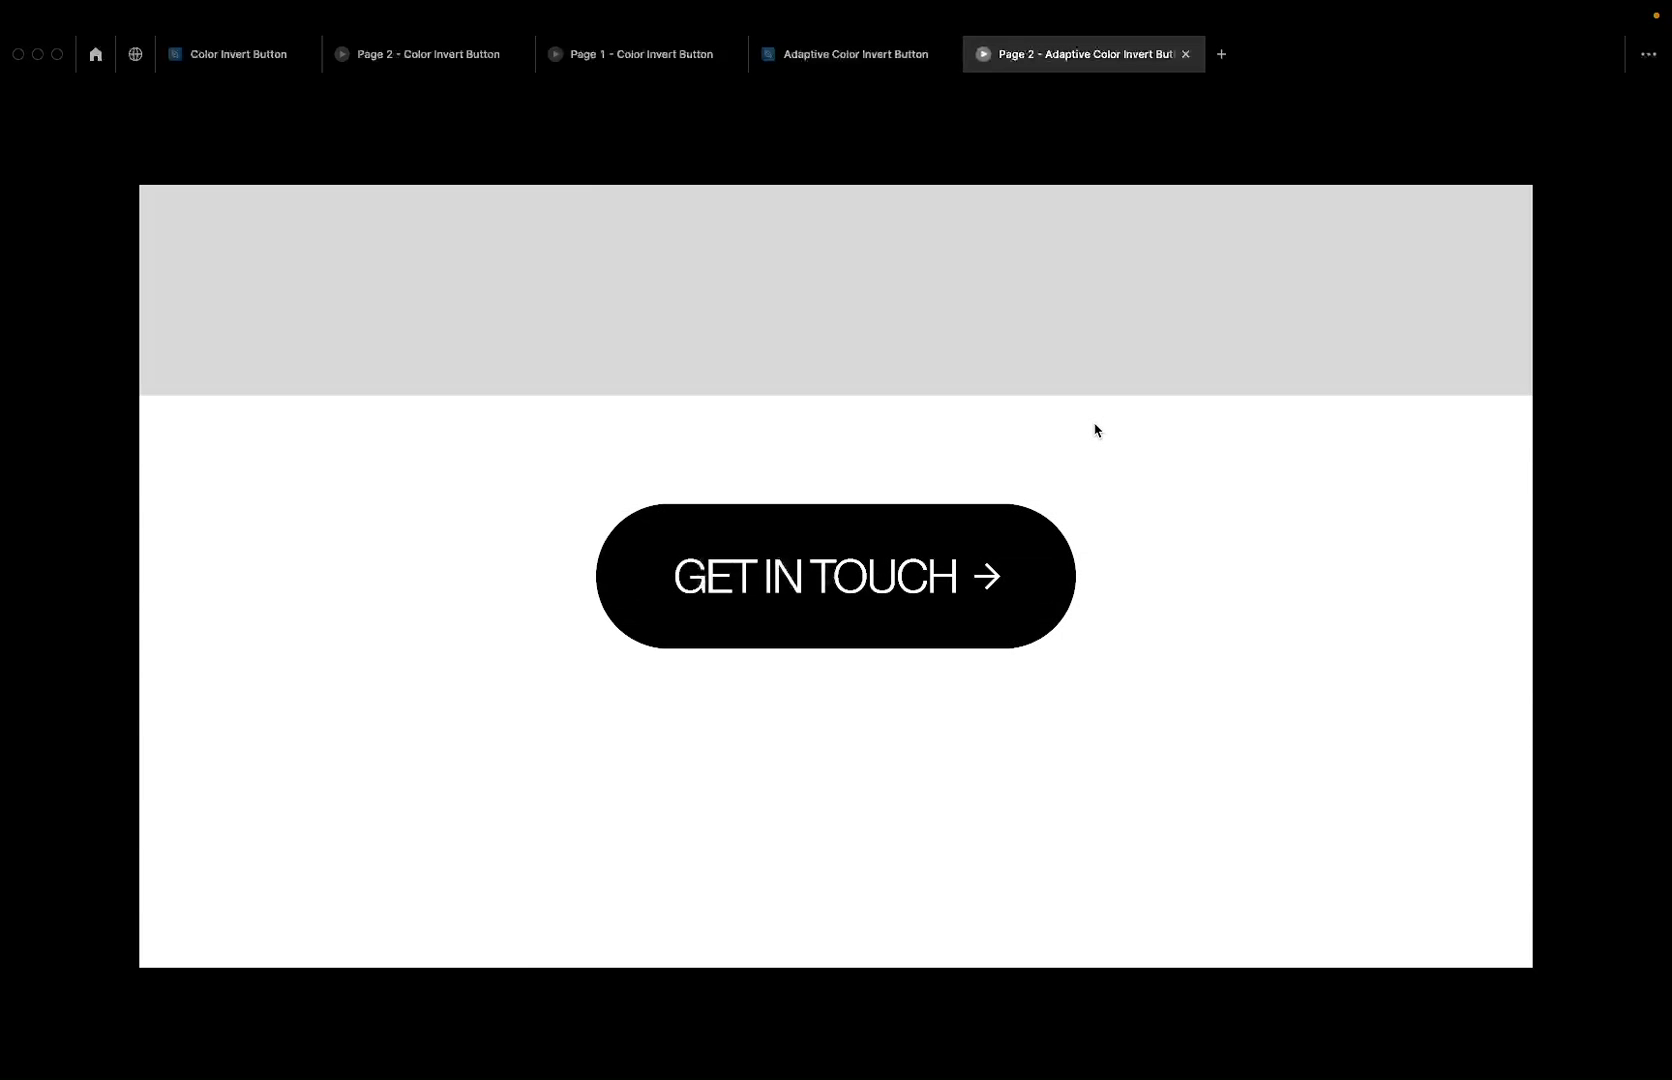
scroll(1095, 430, down, 10)
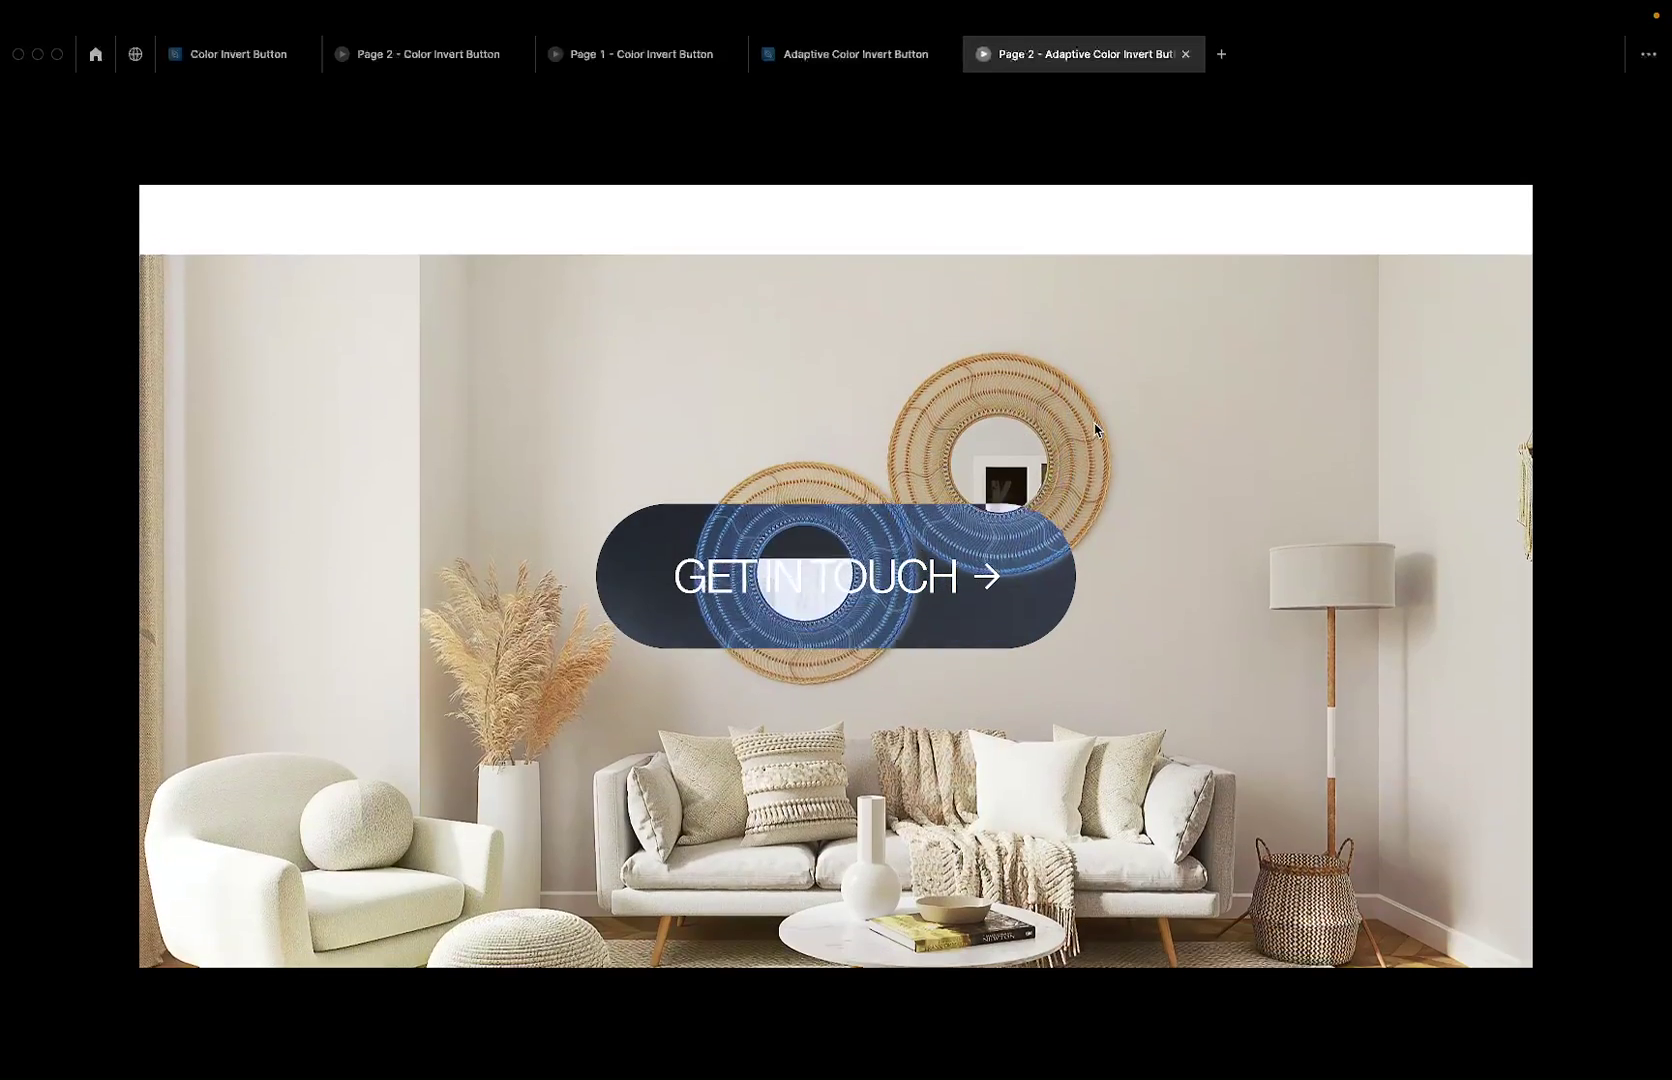
scroll(1095, 430, down, 2)
scroll(1095, 430, up, 12)
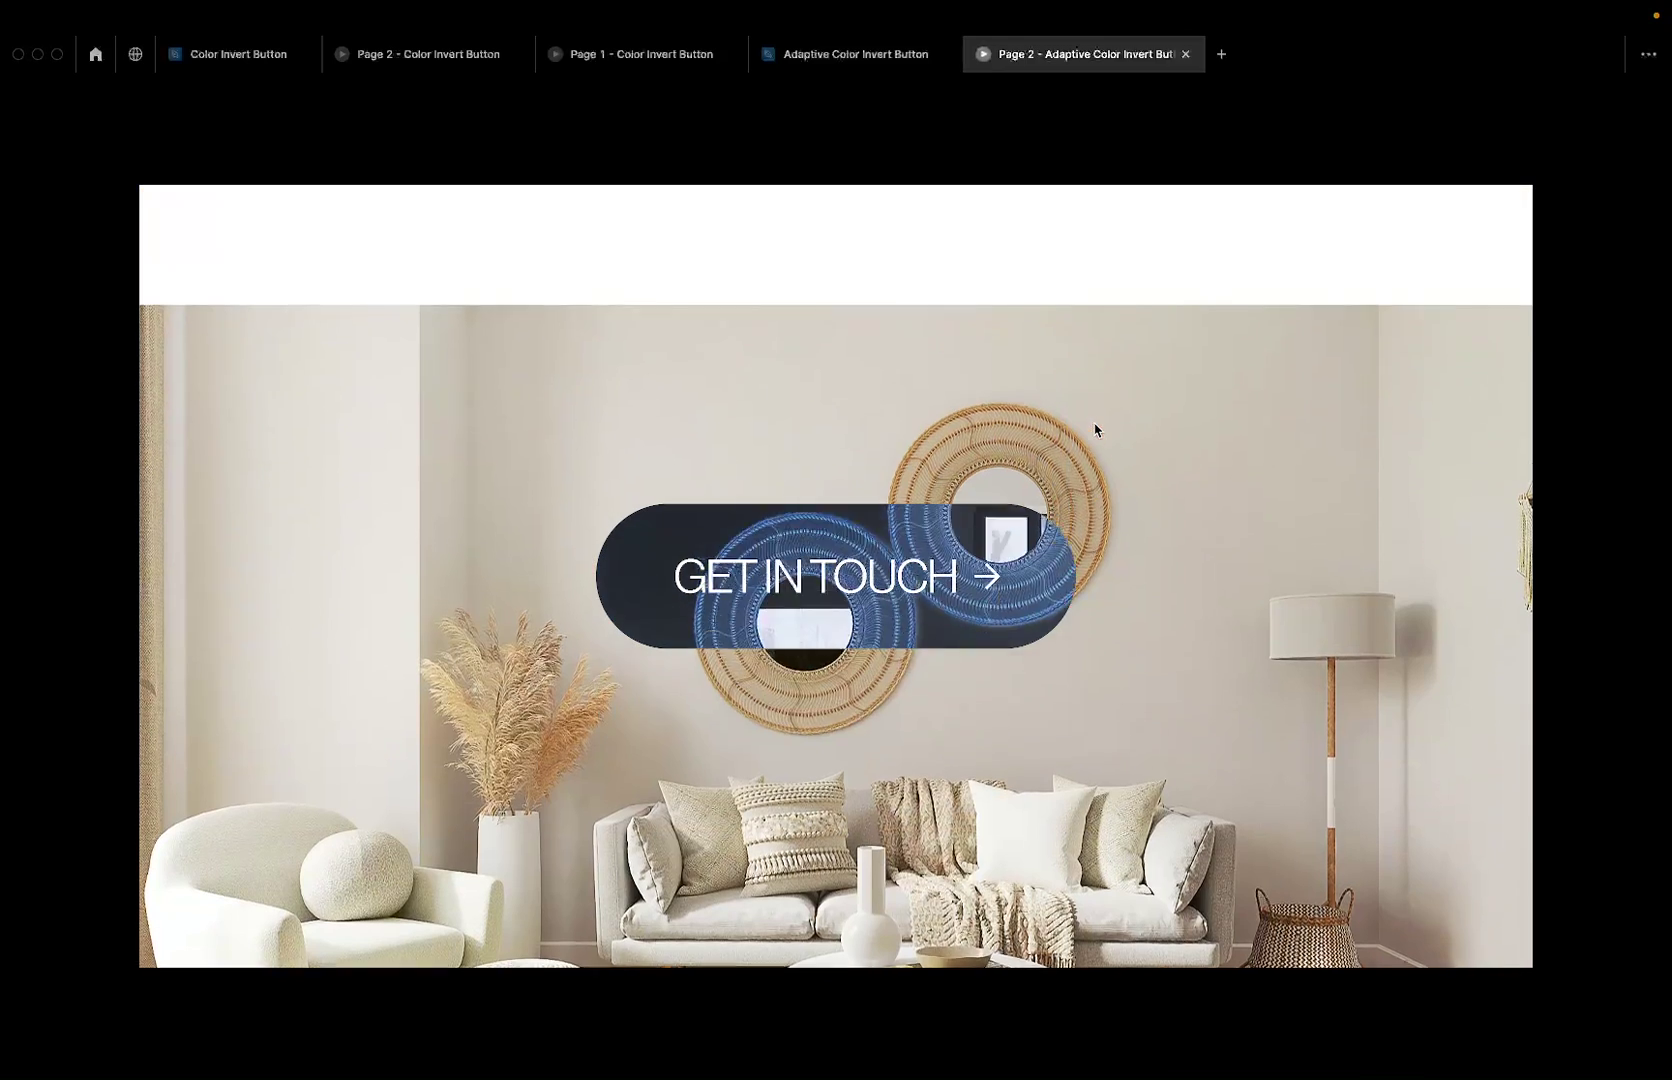
scroll(1095, 430, down, 10)
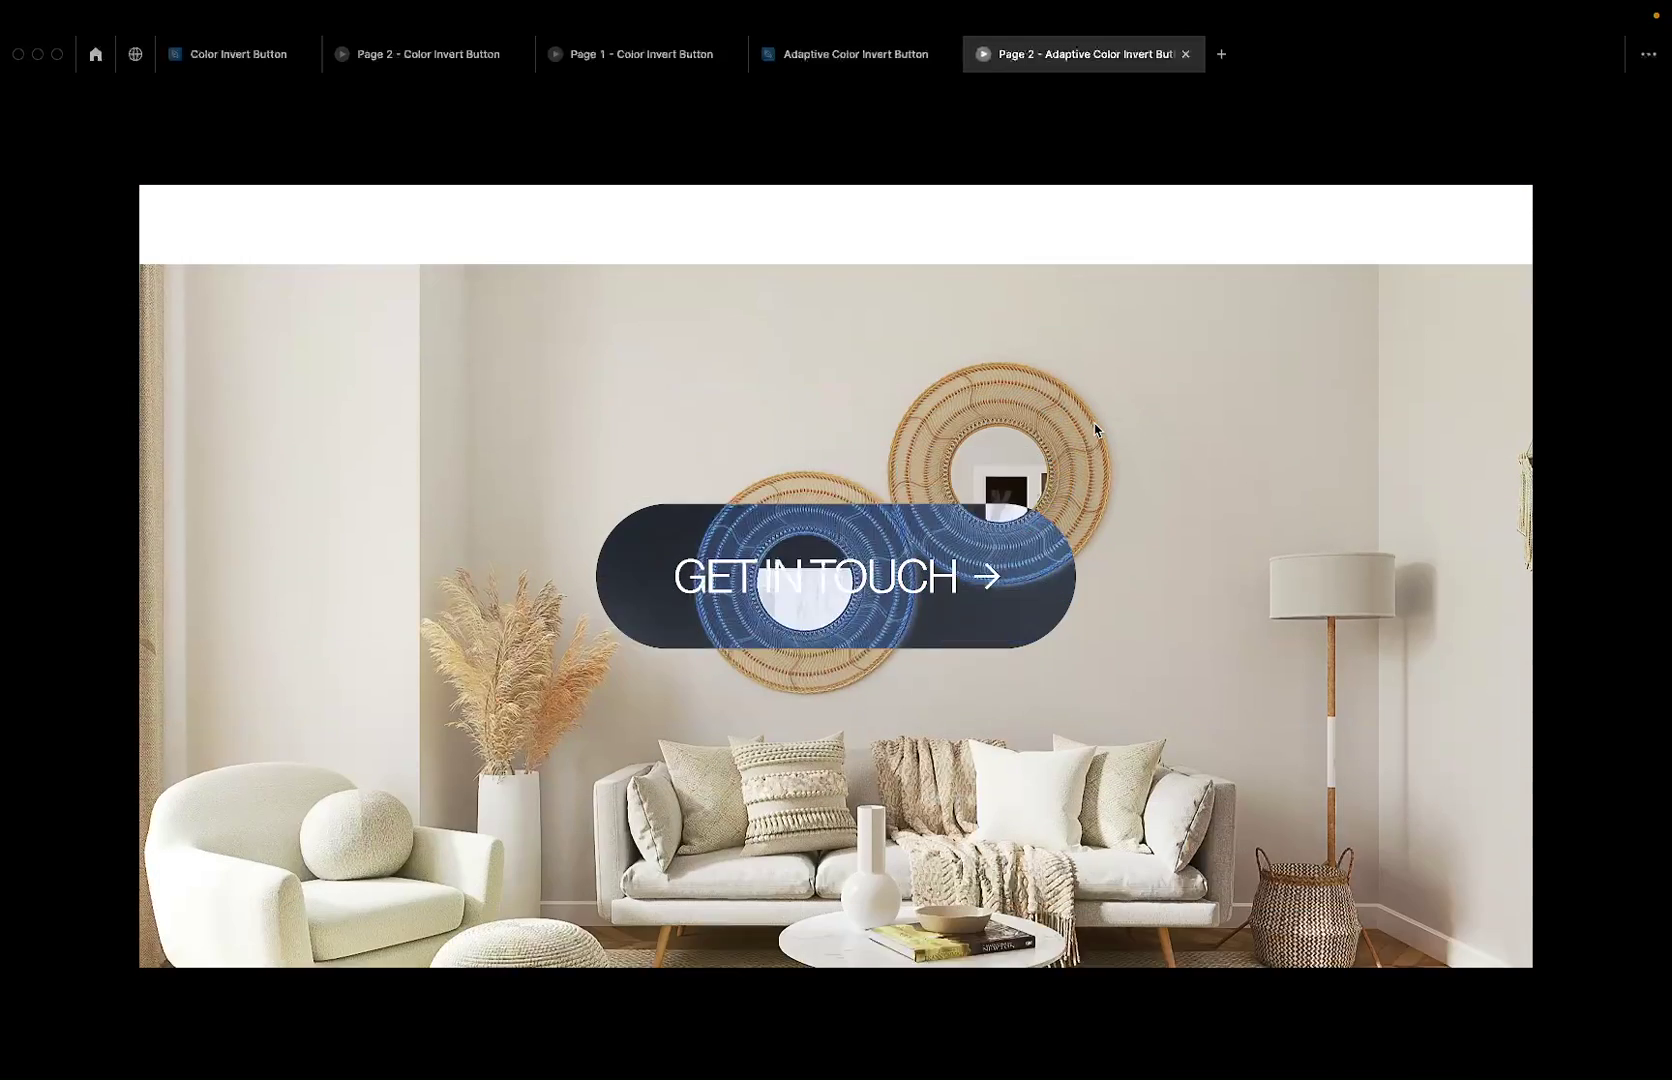
scroll(1095, 430, up, 8)
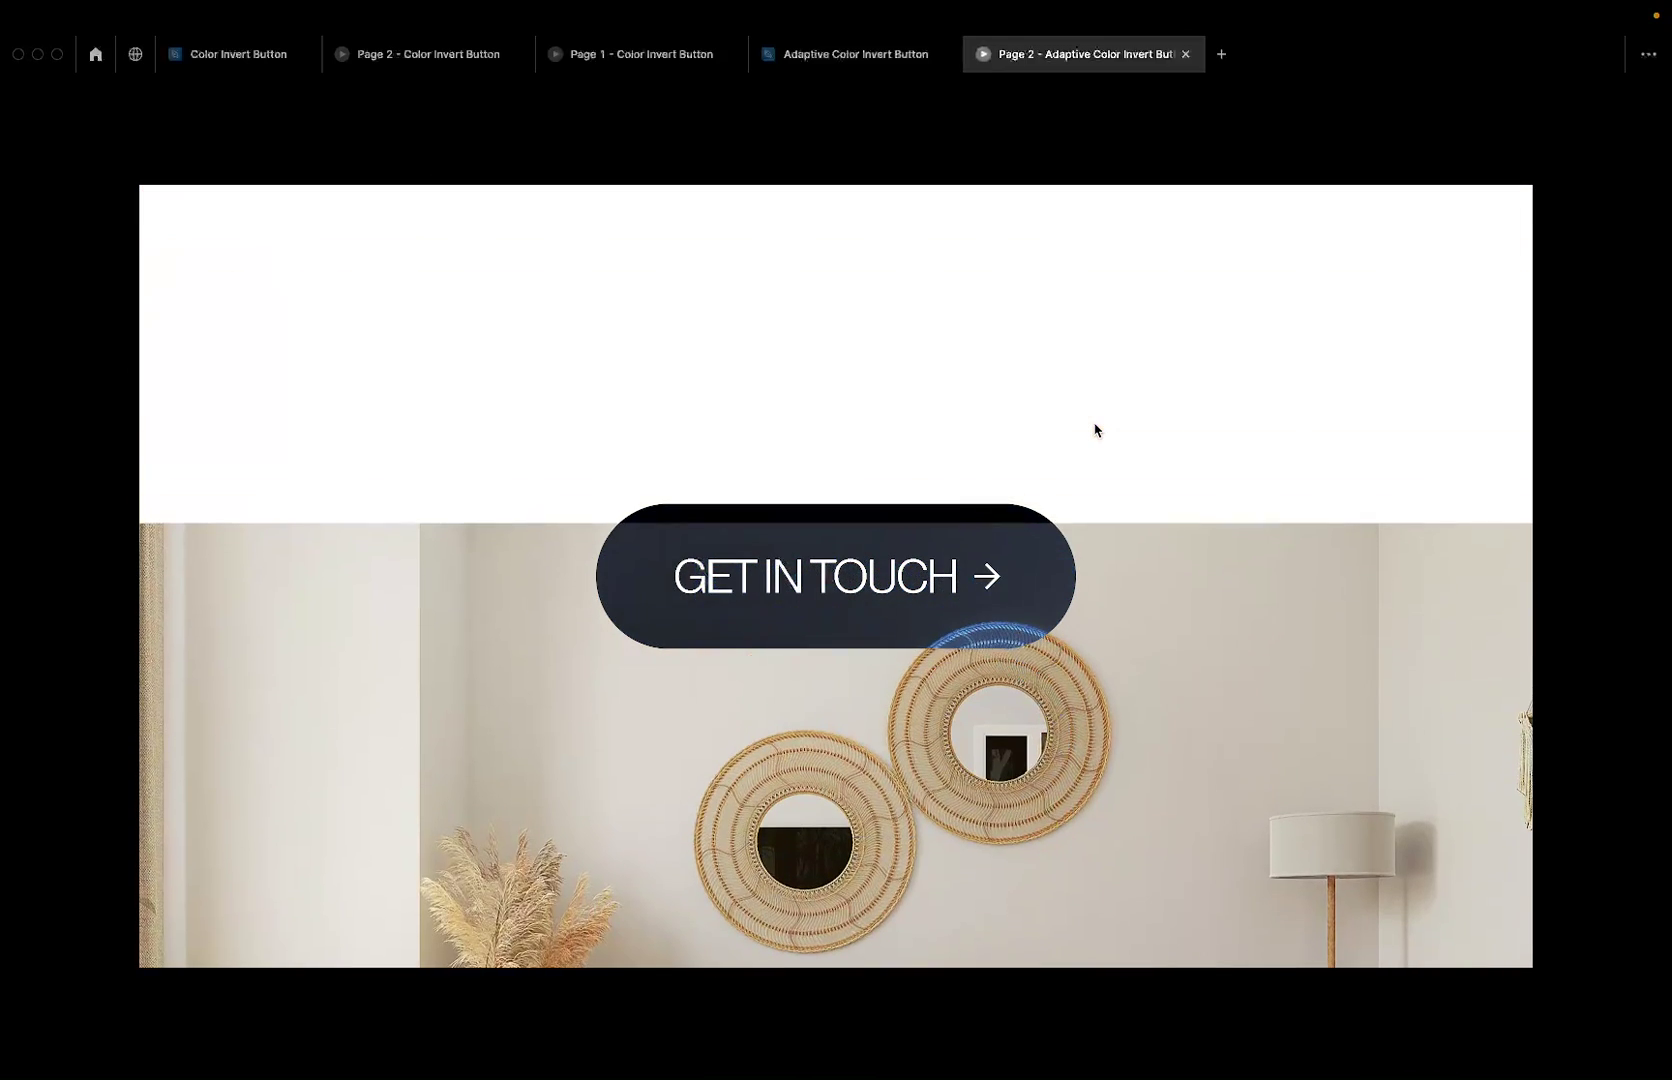
scroll(1095, 430, up, 10)
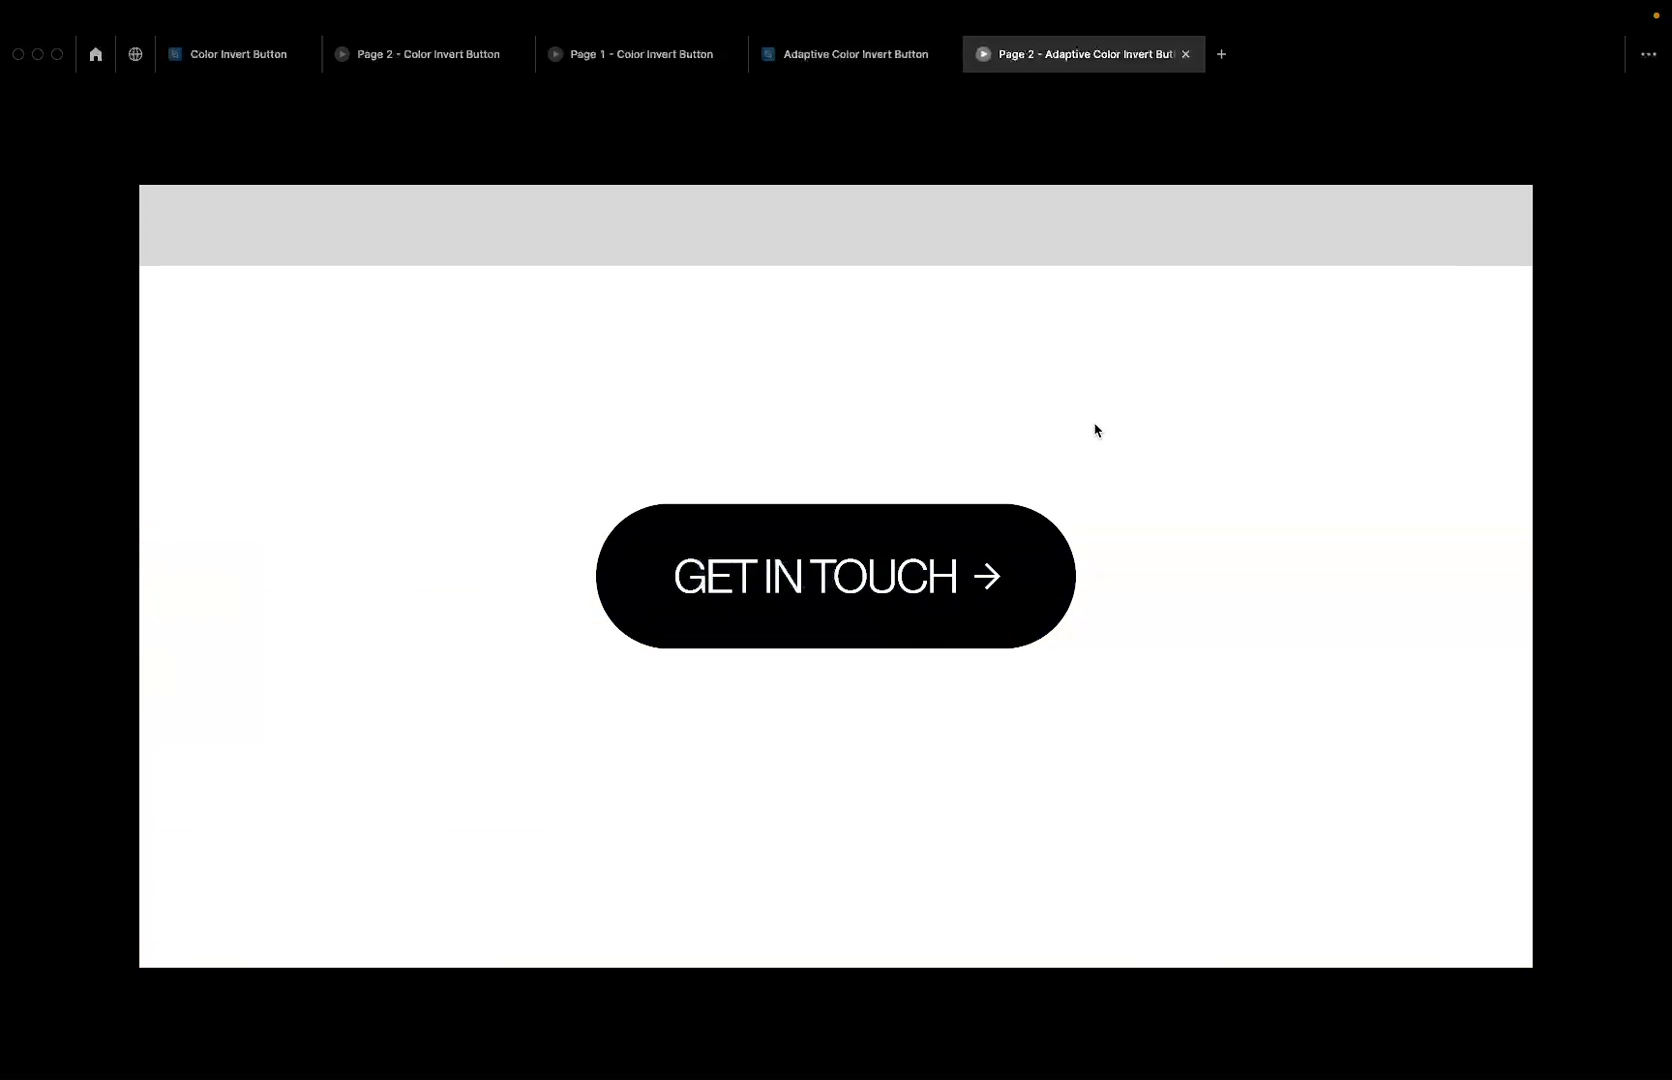
scroll(1095, 430, up, 5)
scroll(1095, 430, down, 8)
scroll(1095, 430, down, 5)
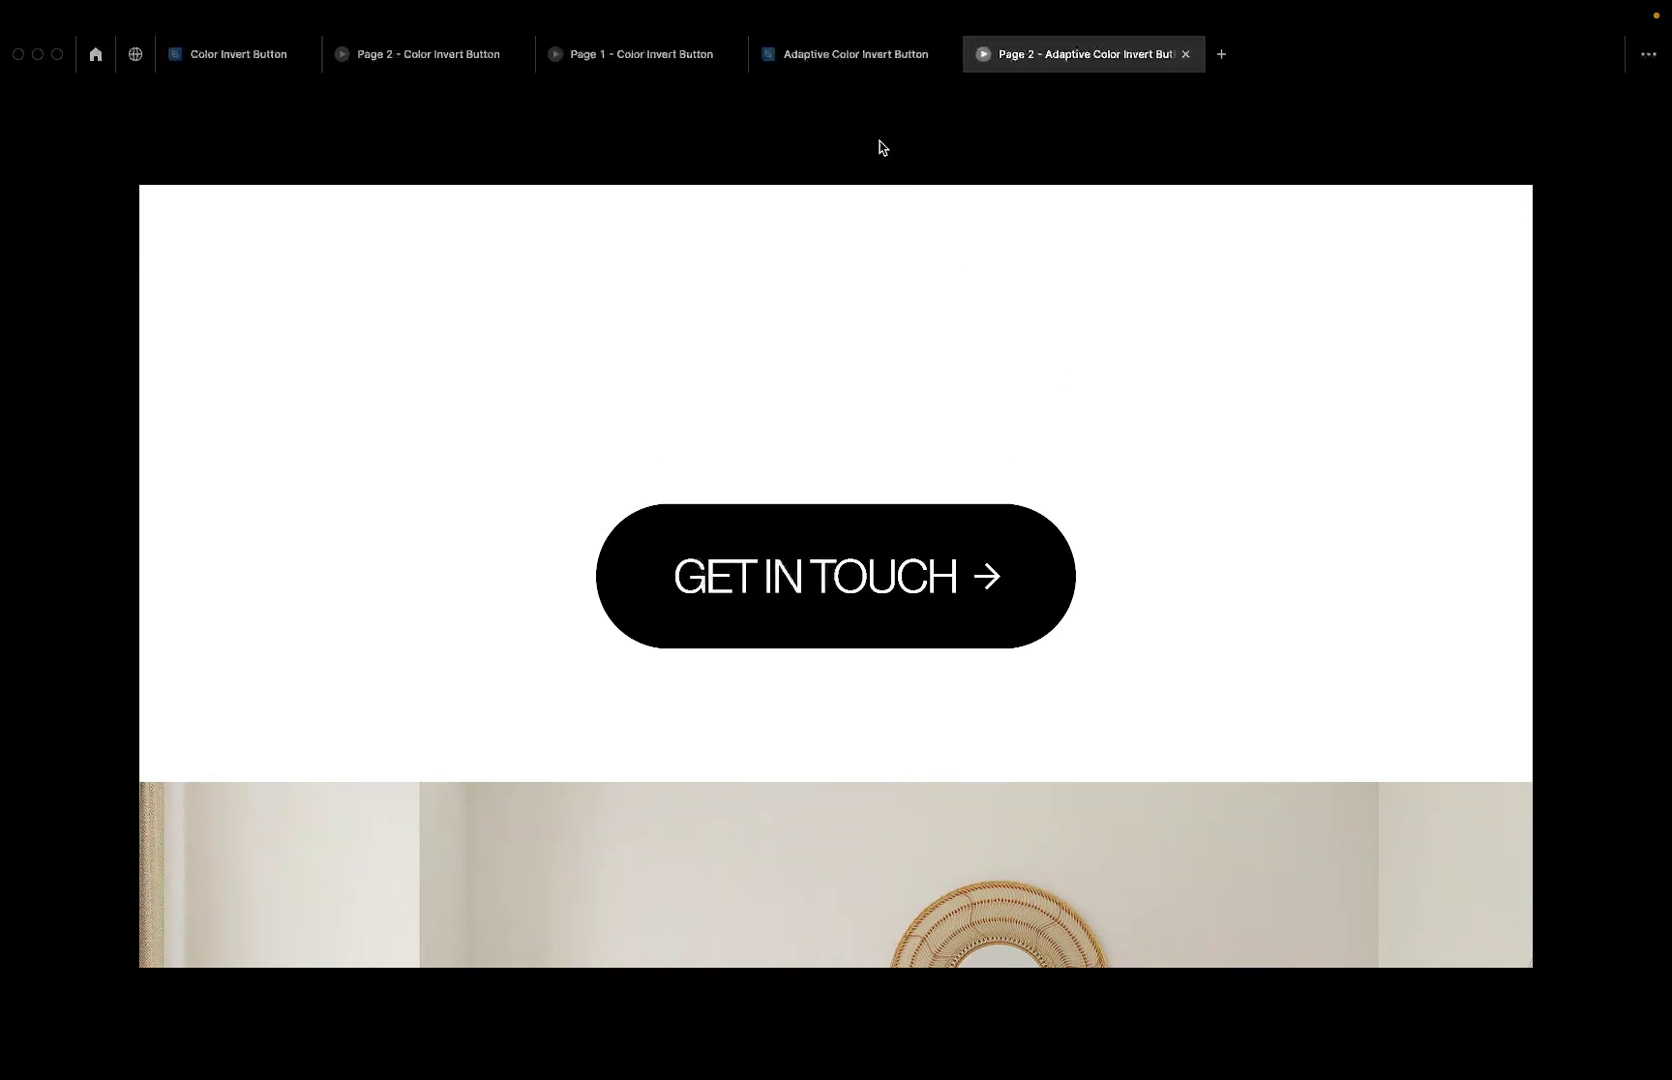
click(858, 62)
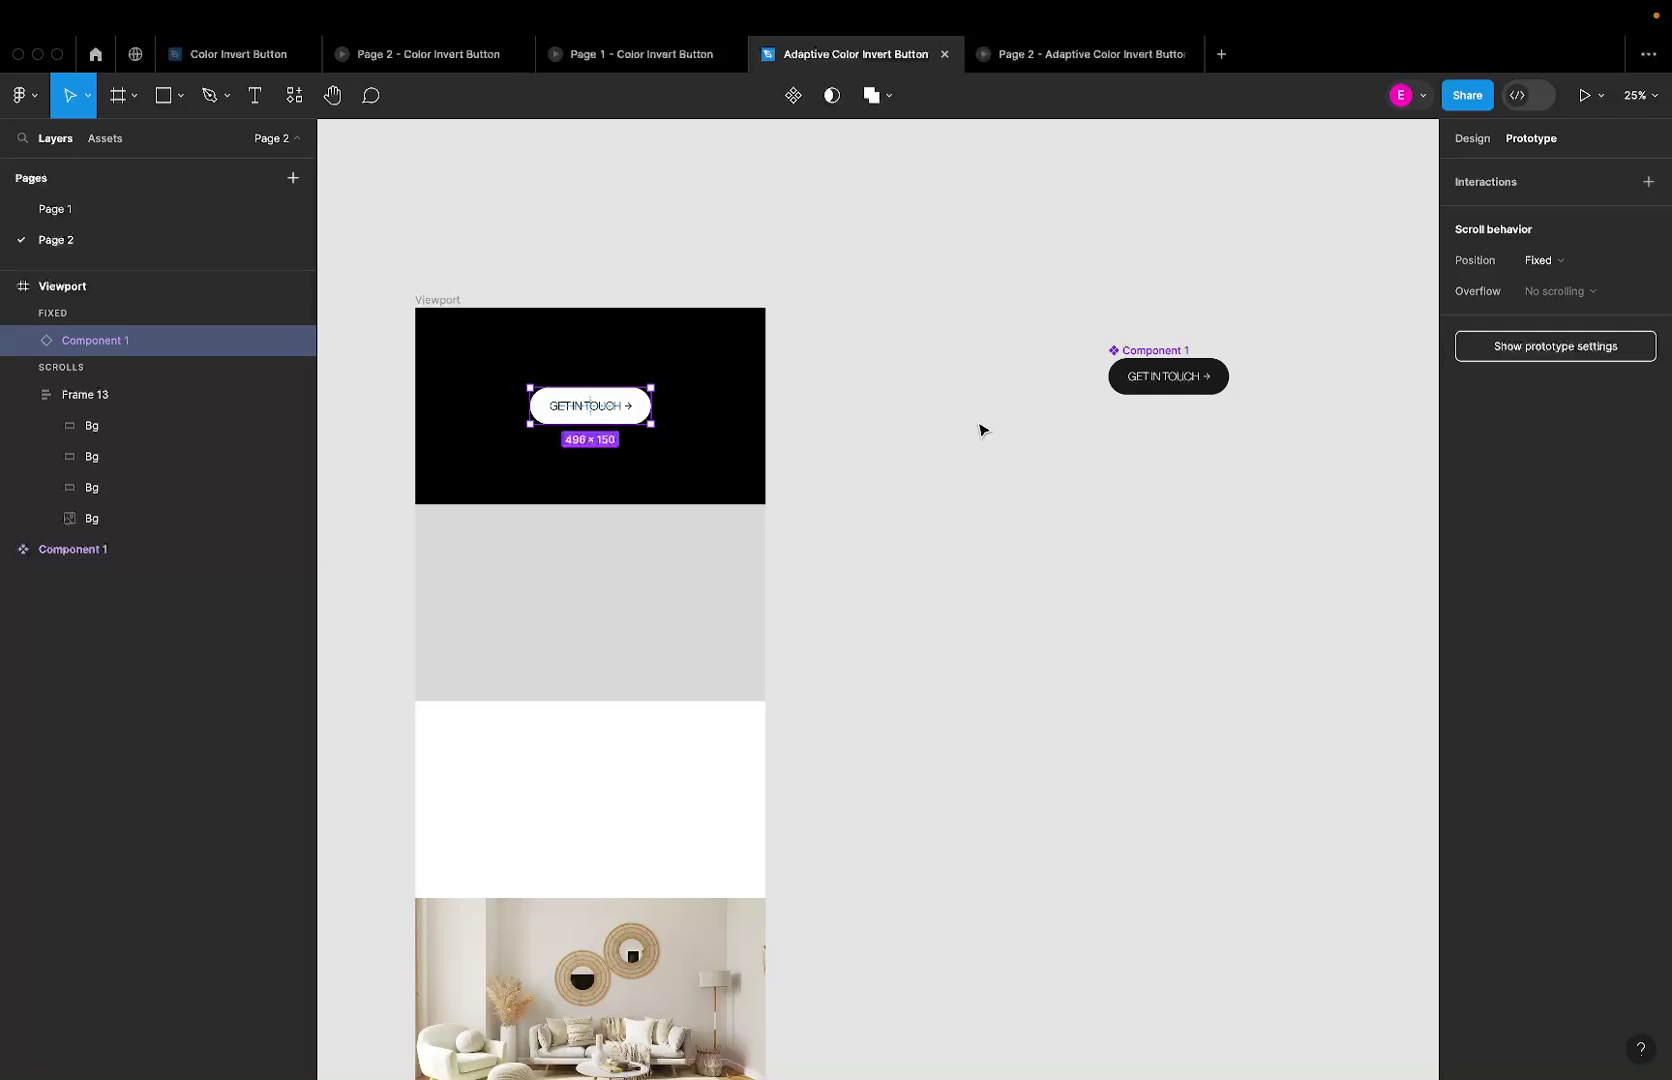
Step: Inspect the fill and blend mode of both stacked Button layers inside the main component
click(1157, 385)
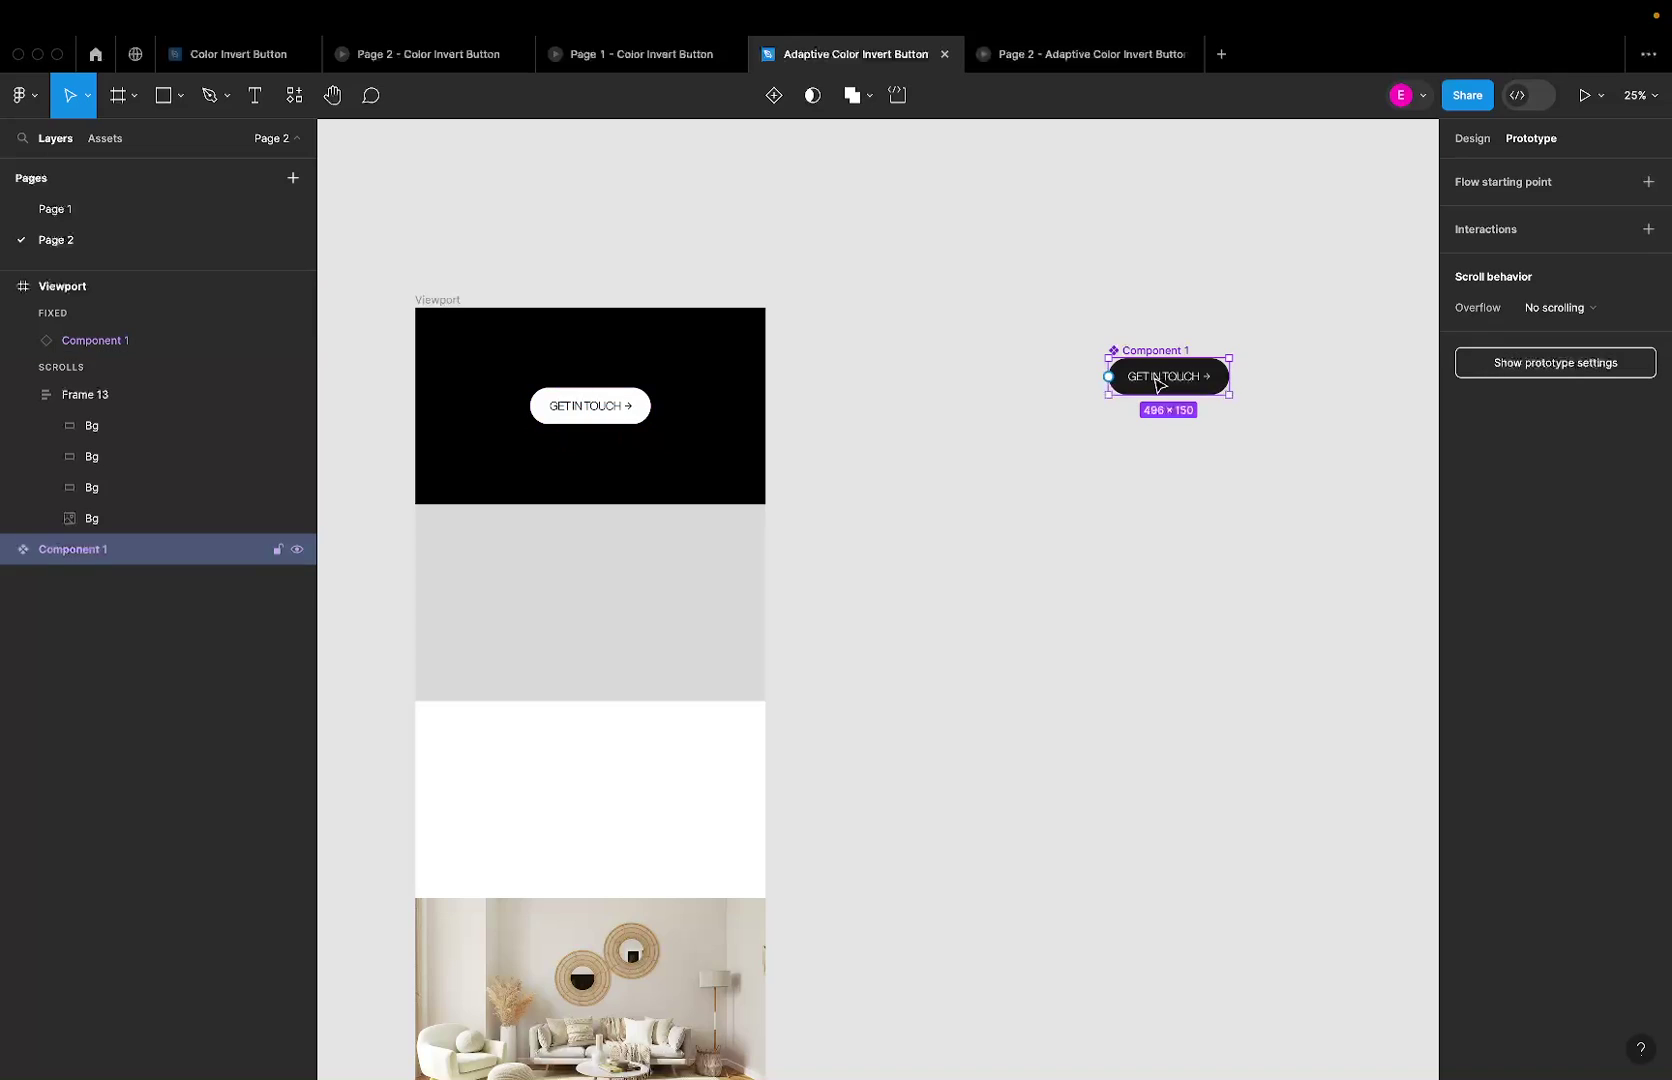
click(1157, 385)
click(1470, 139)
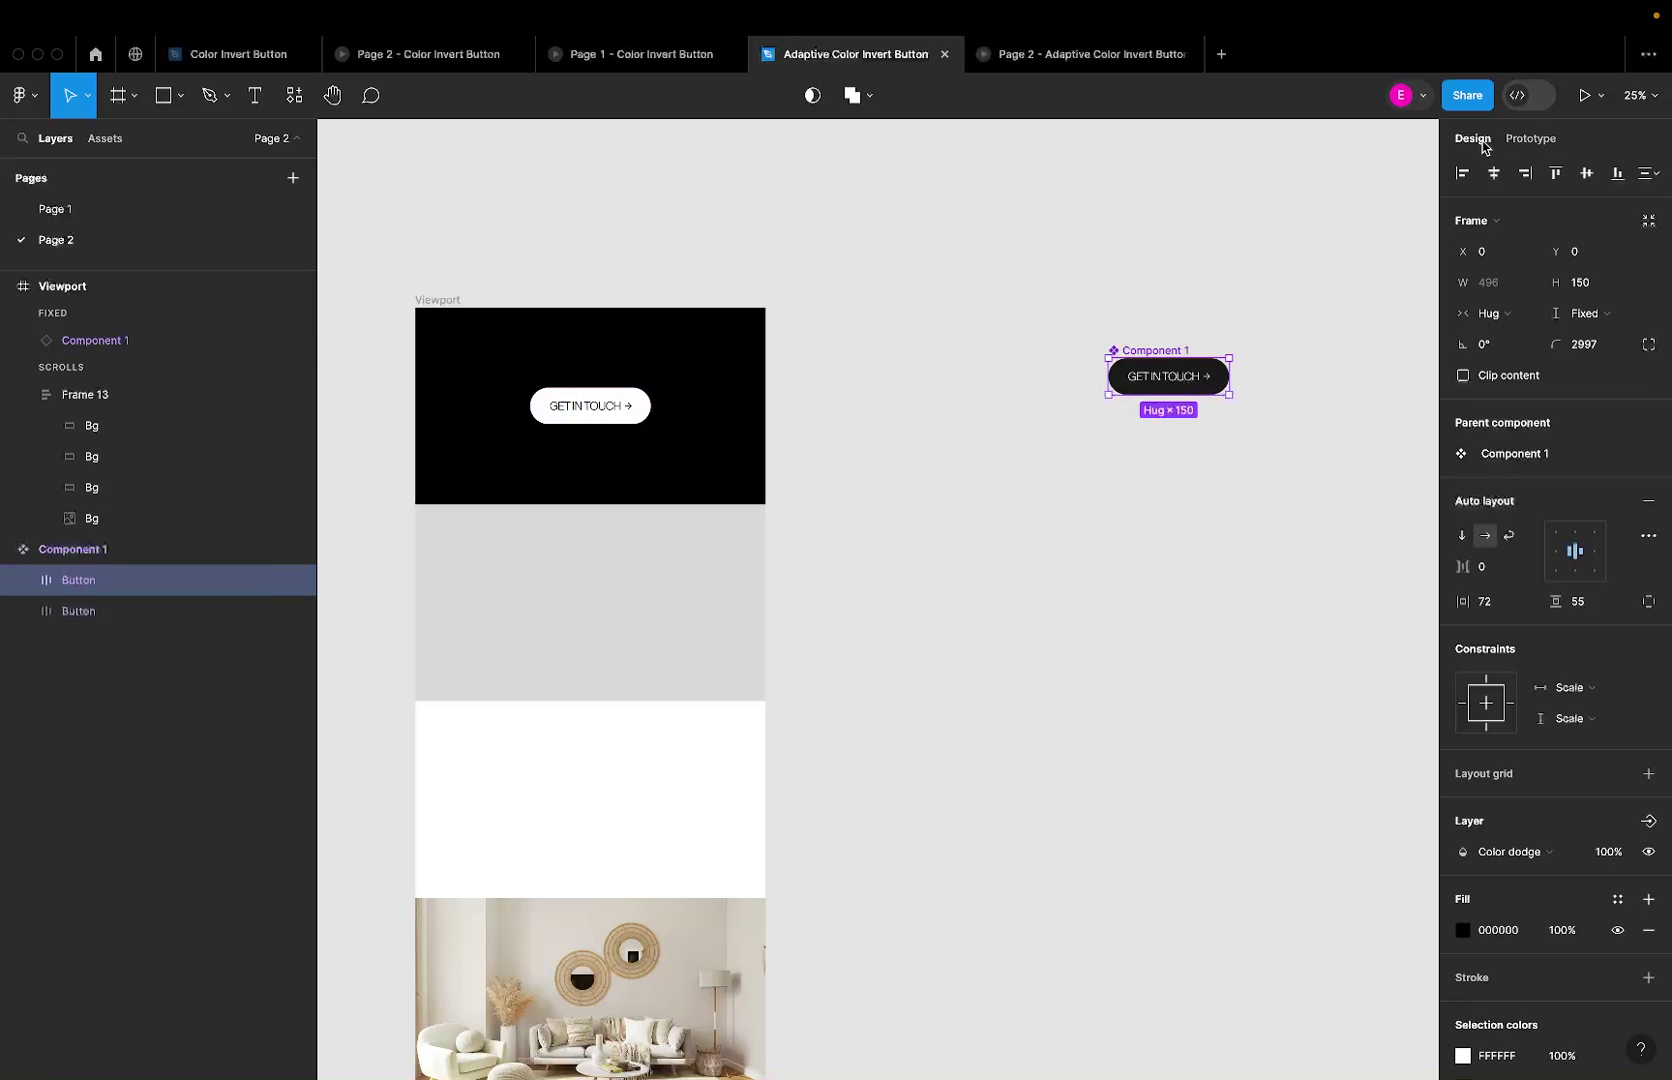
click(123, 611)
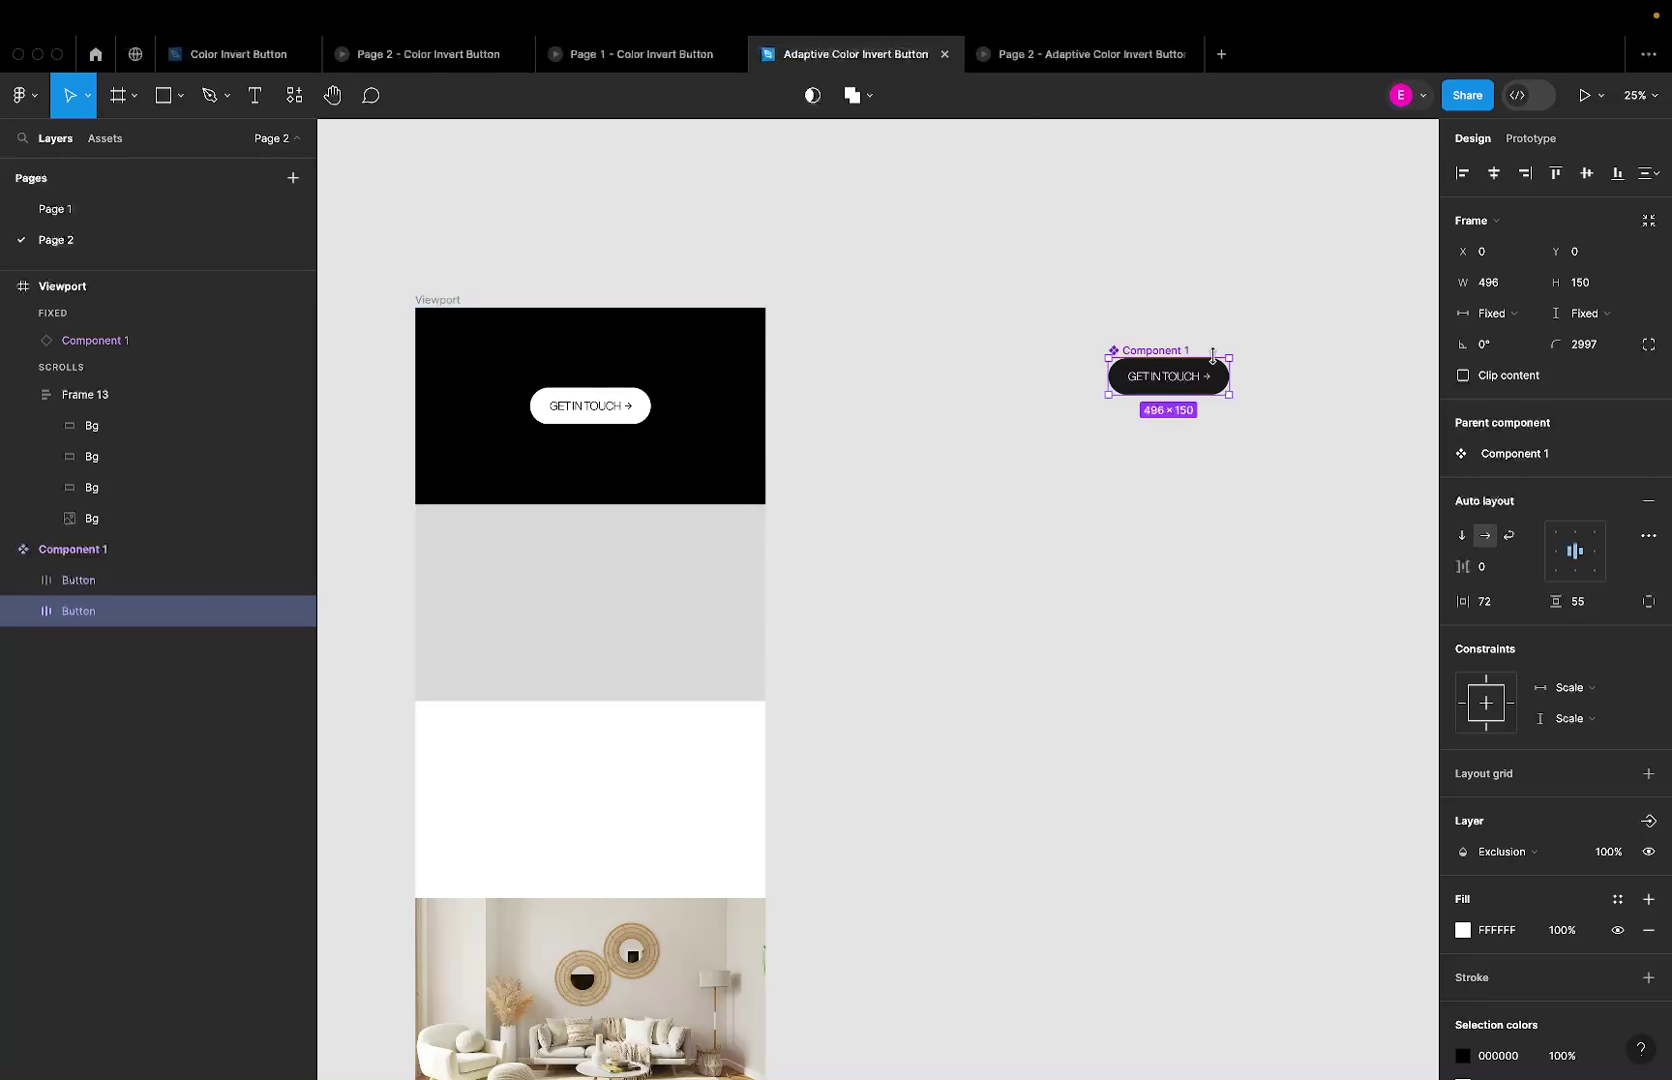
scroll(1212, 356, up, 3)
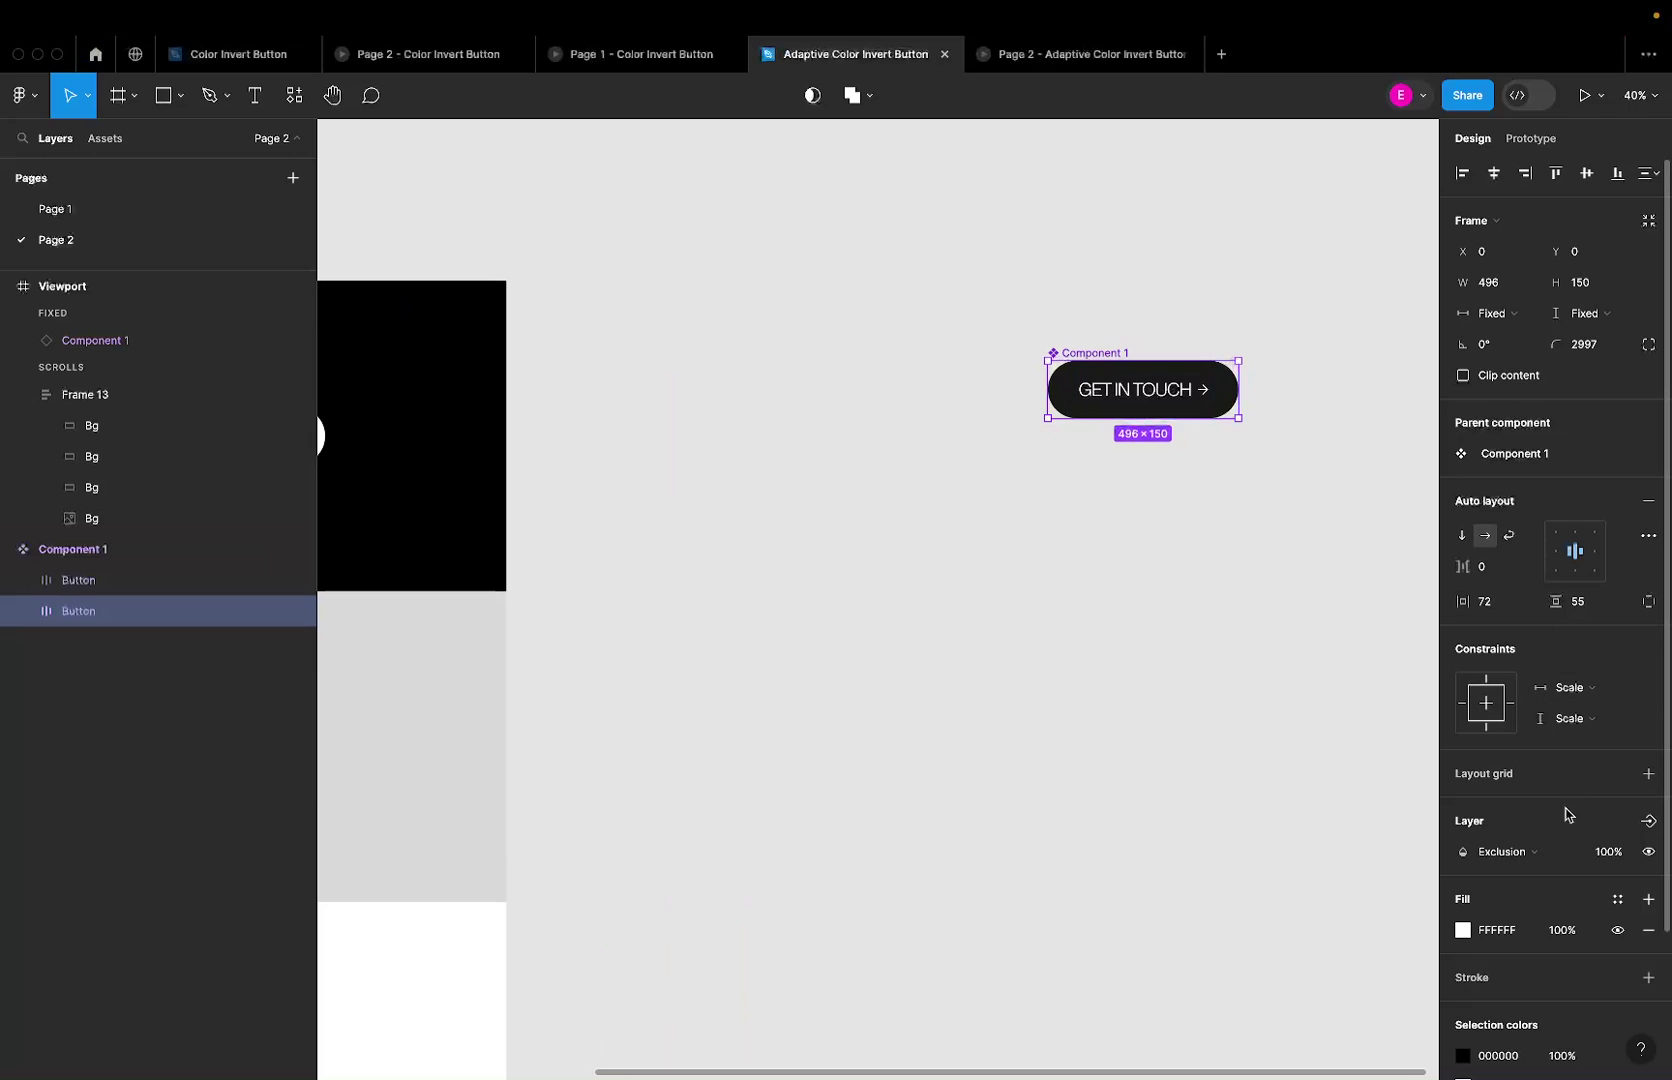
click(1524, 847)
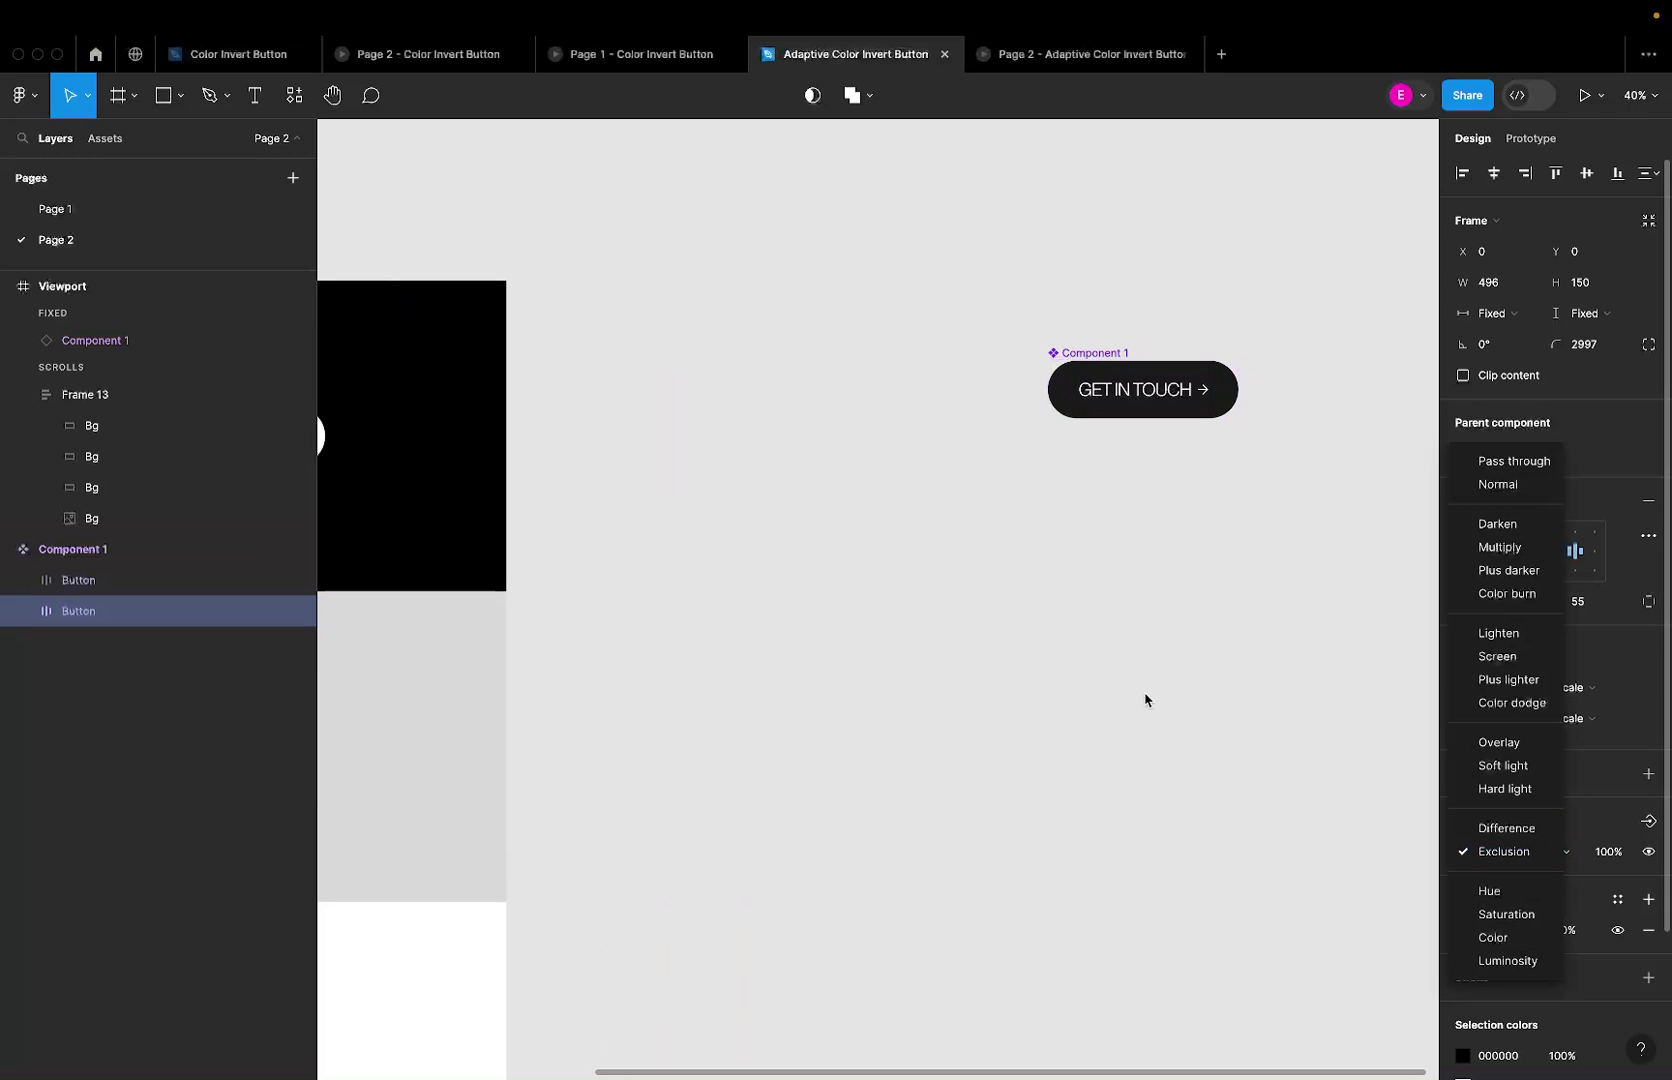
click(986, 619)
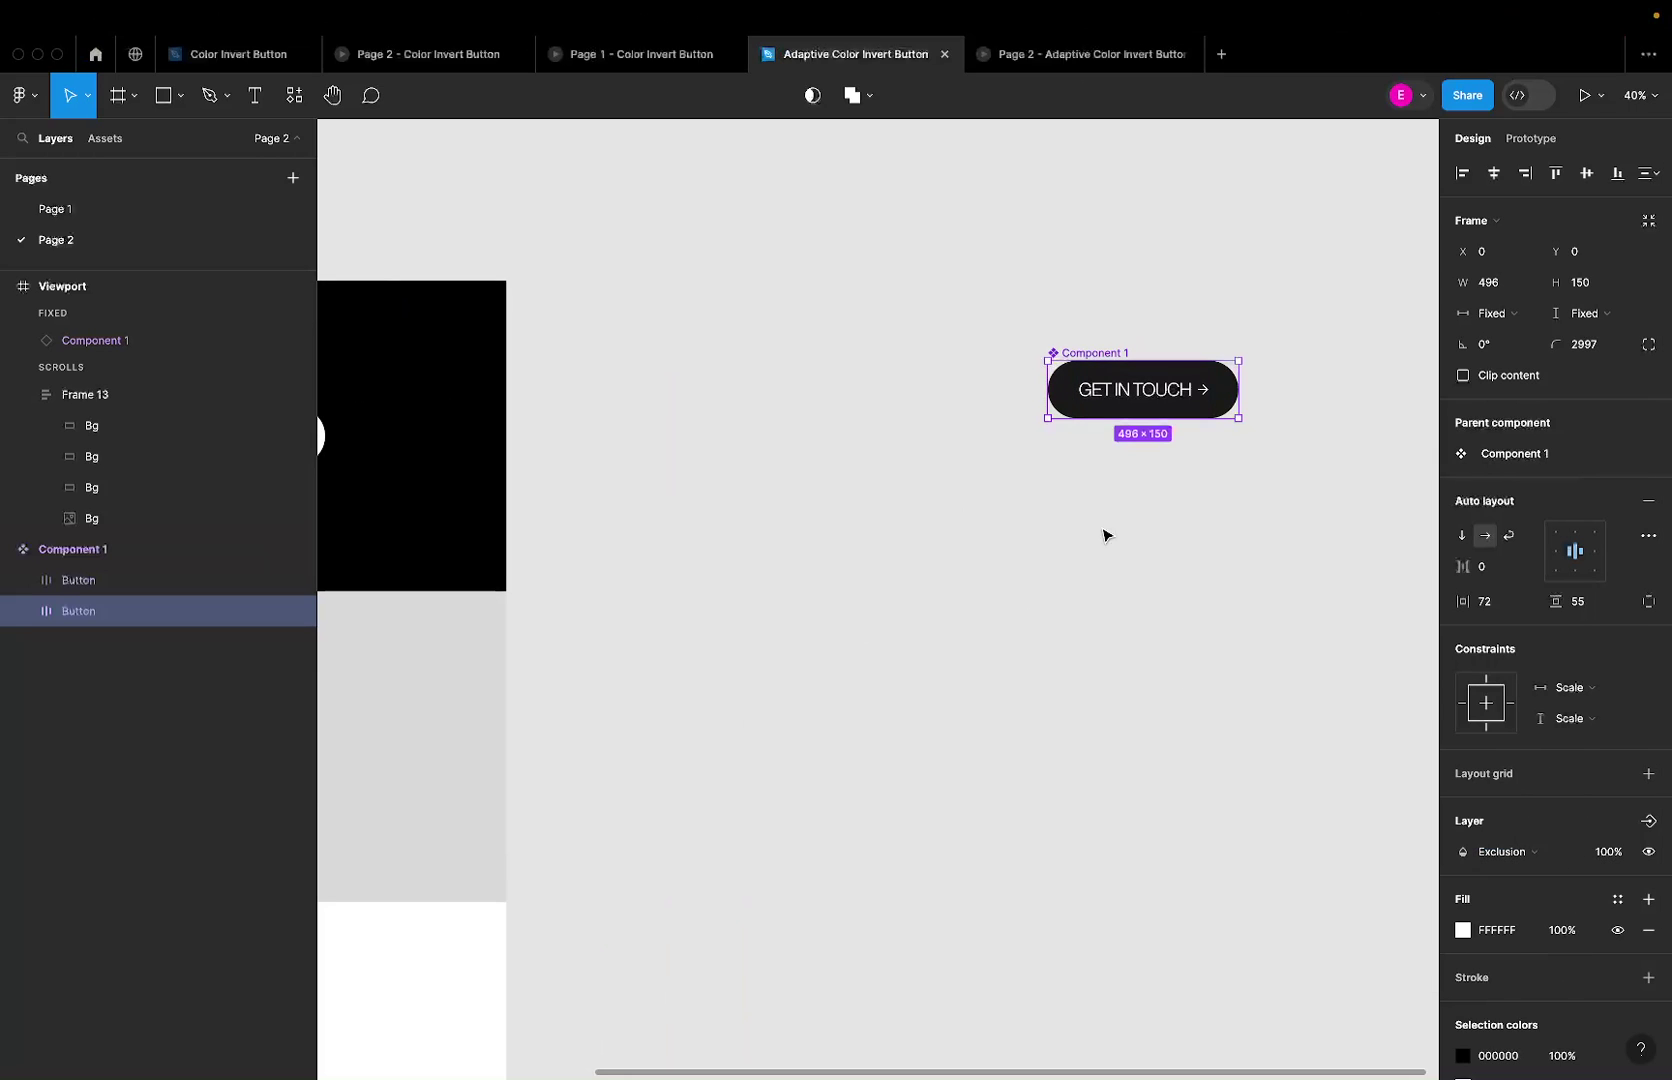
scroll(1164, 485, down, 3)
scroll(1300, 445, up, 1)
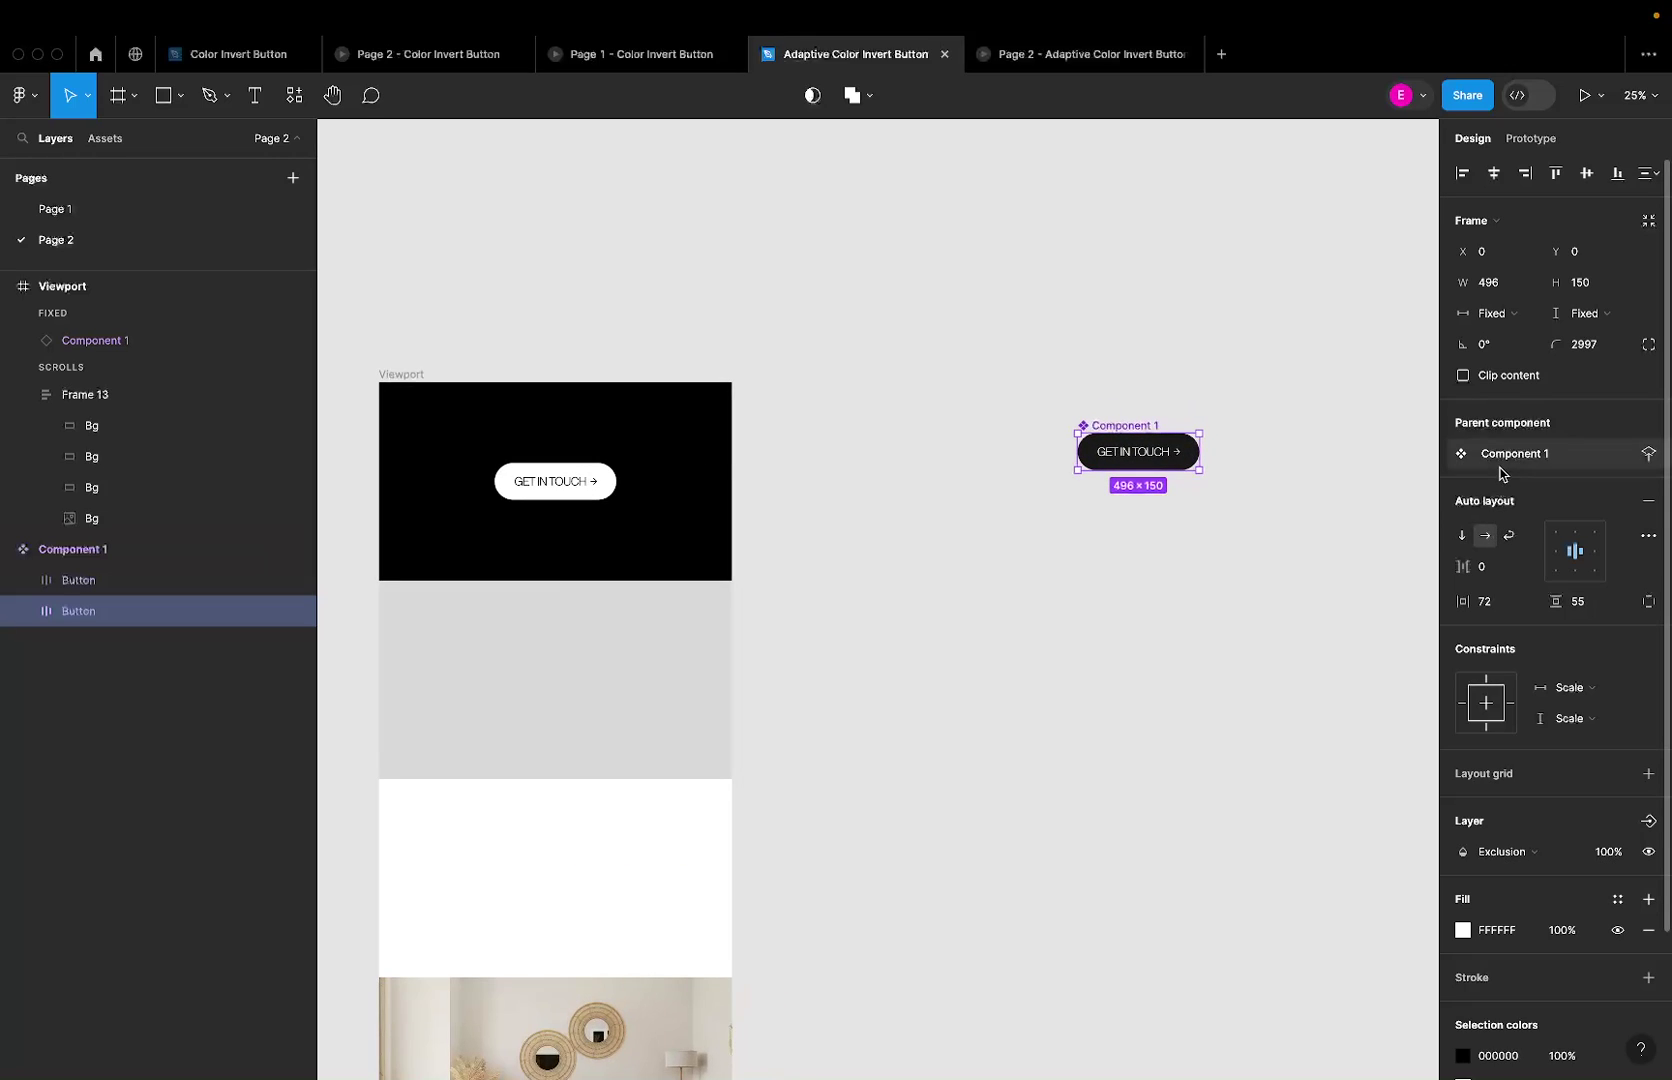
Step: Try the Hard light blend mode on the component's white-filled Button layer and preview it over the scrolling backgrounds
click(1498, 850)
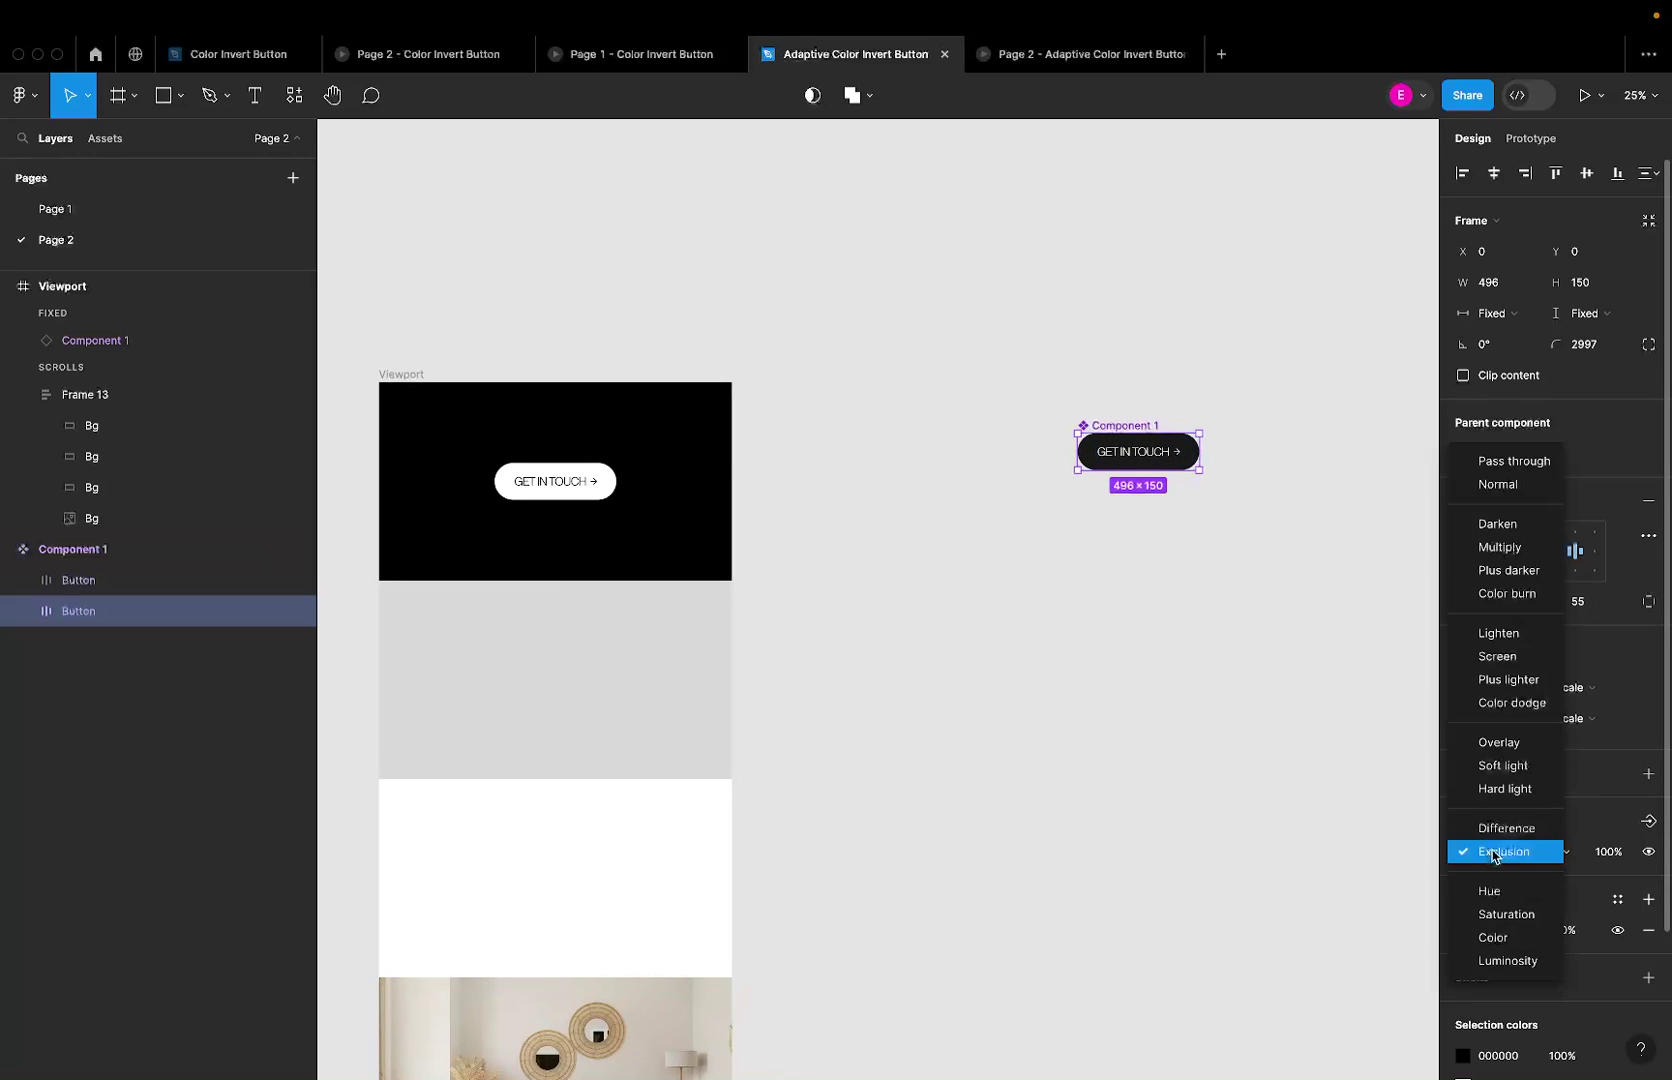
click(1499, 789)
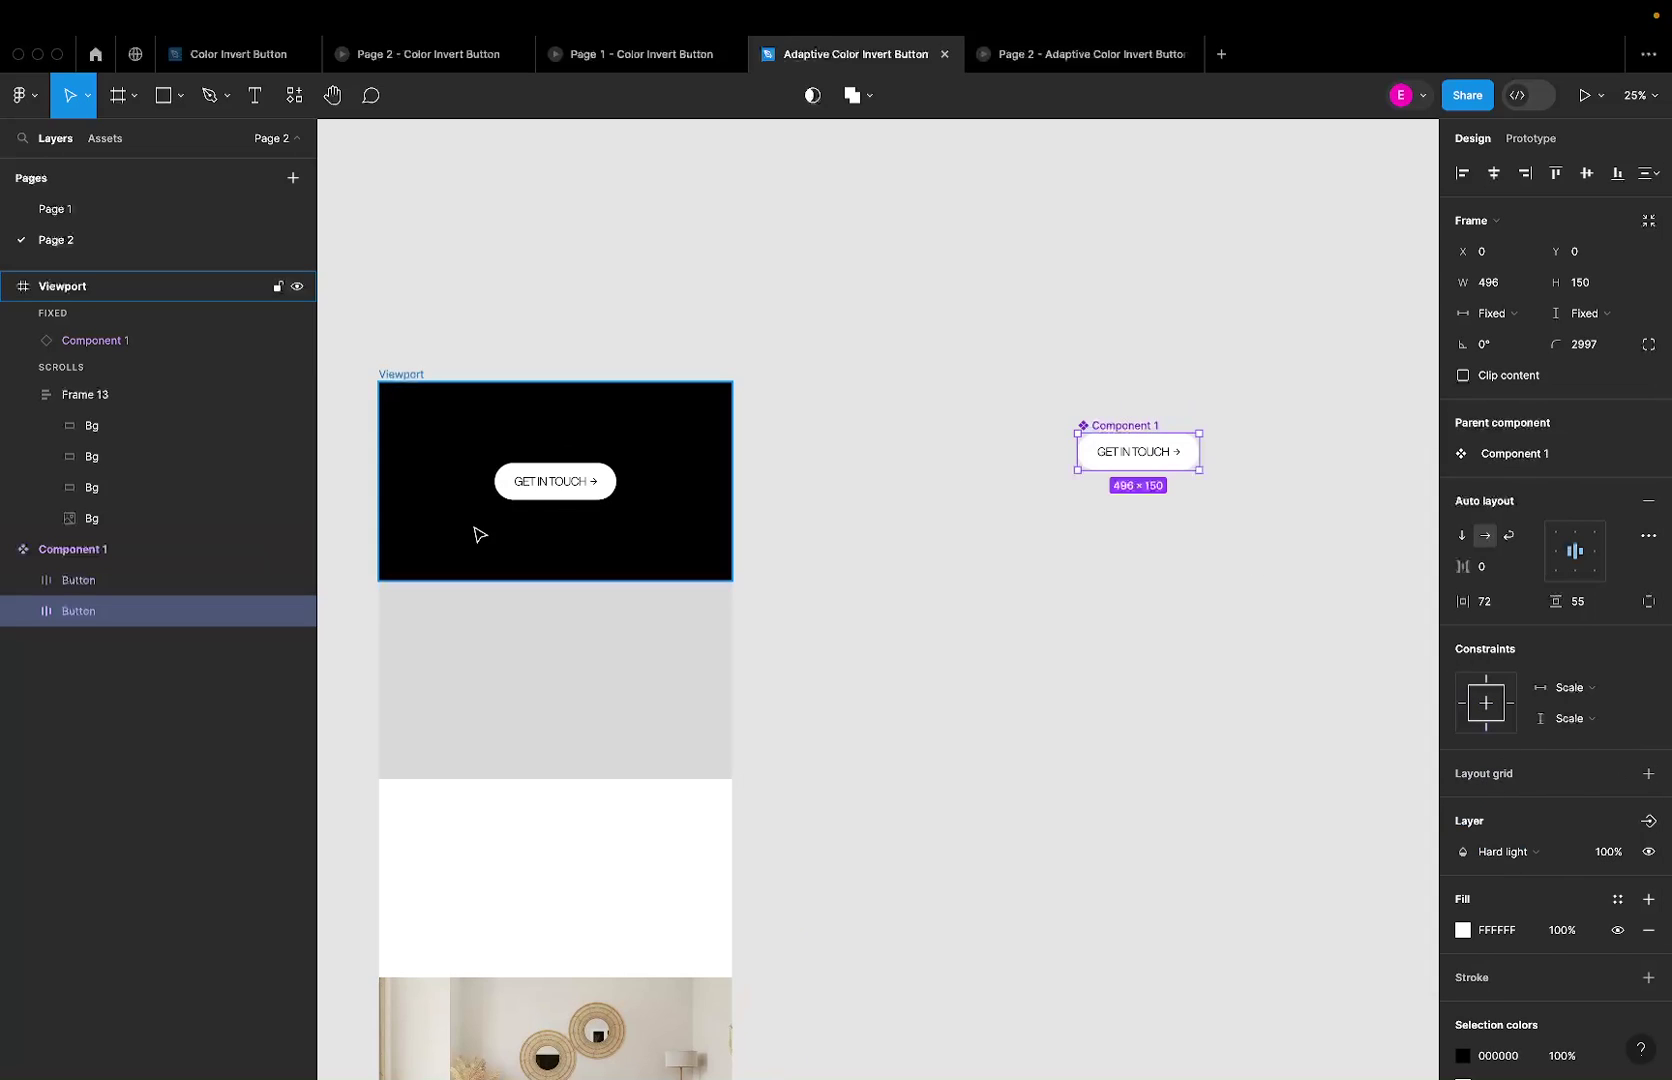
click(1005, 56)
scroll(838, 426, down, 2)
scroll(838, 426, up, 3)
scroll(838, 426, down, 10)
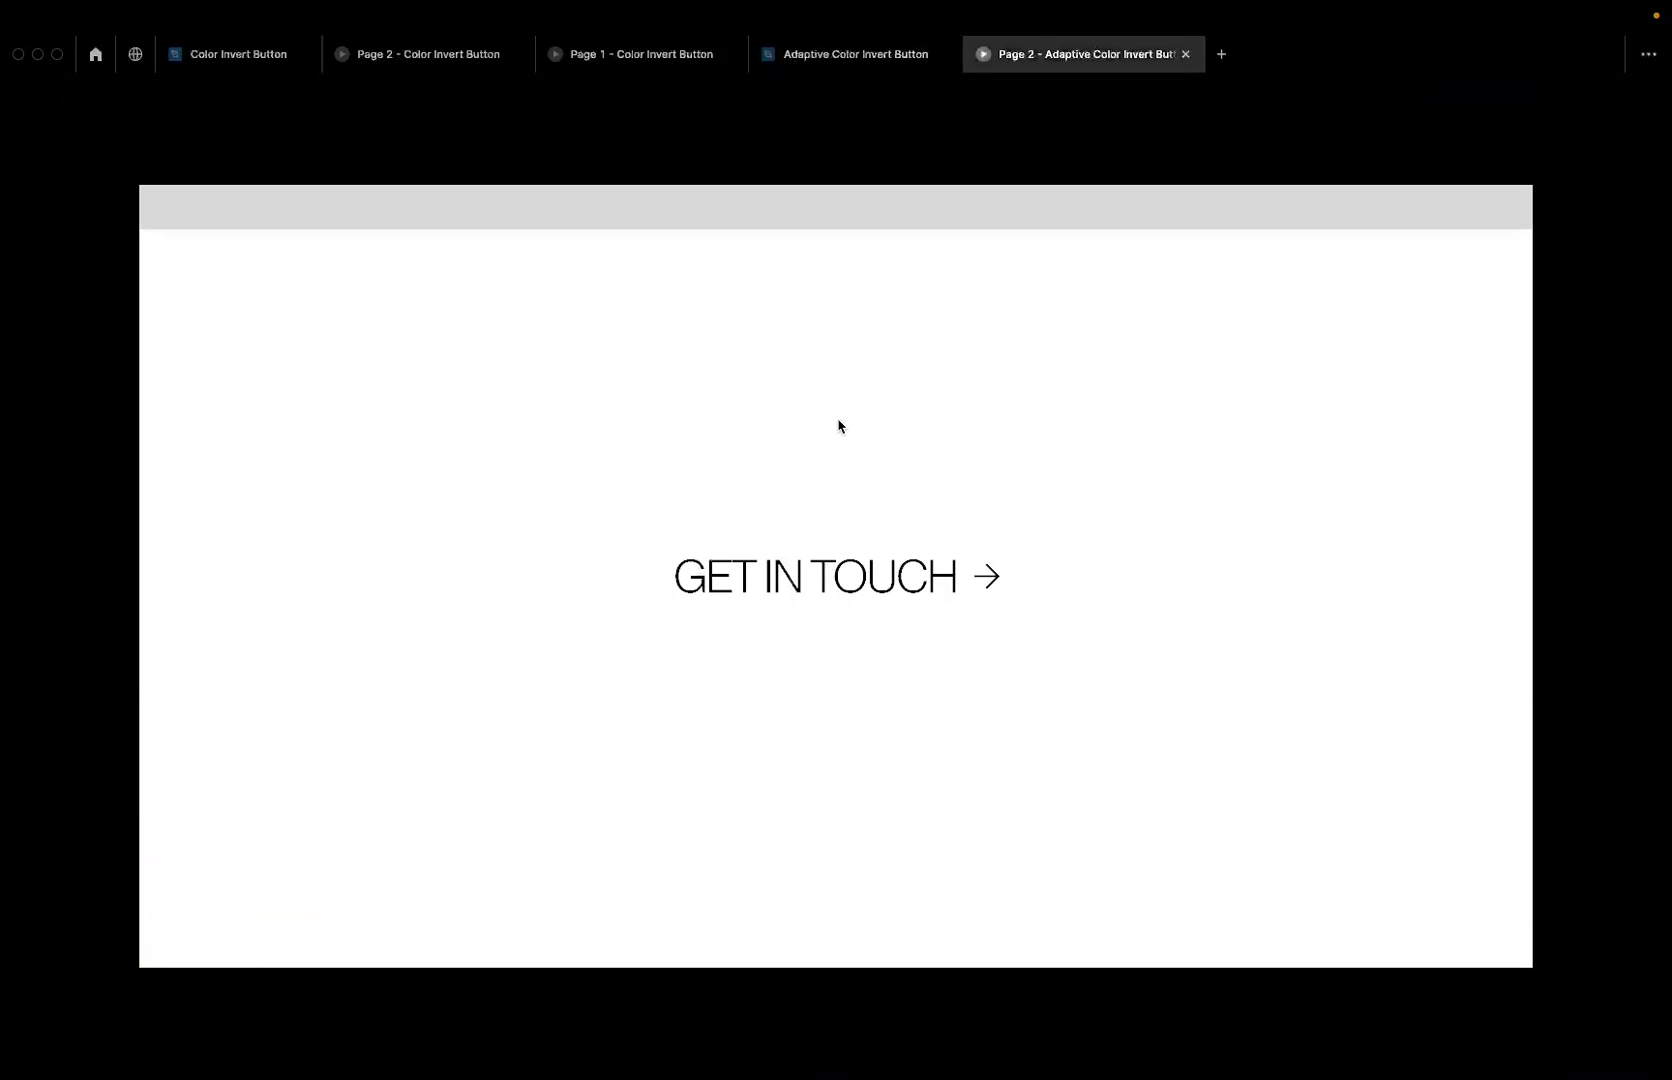
scroll(838, 426, up, 5)
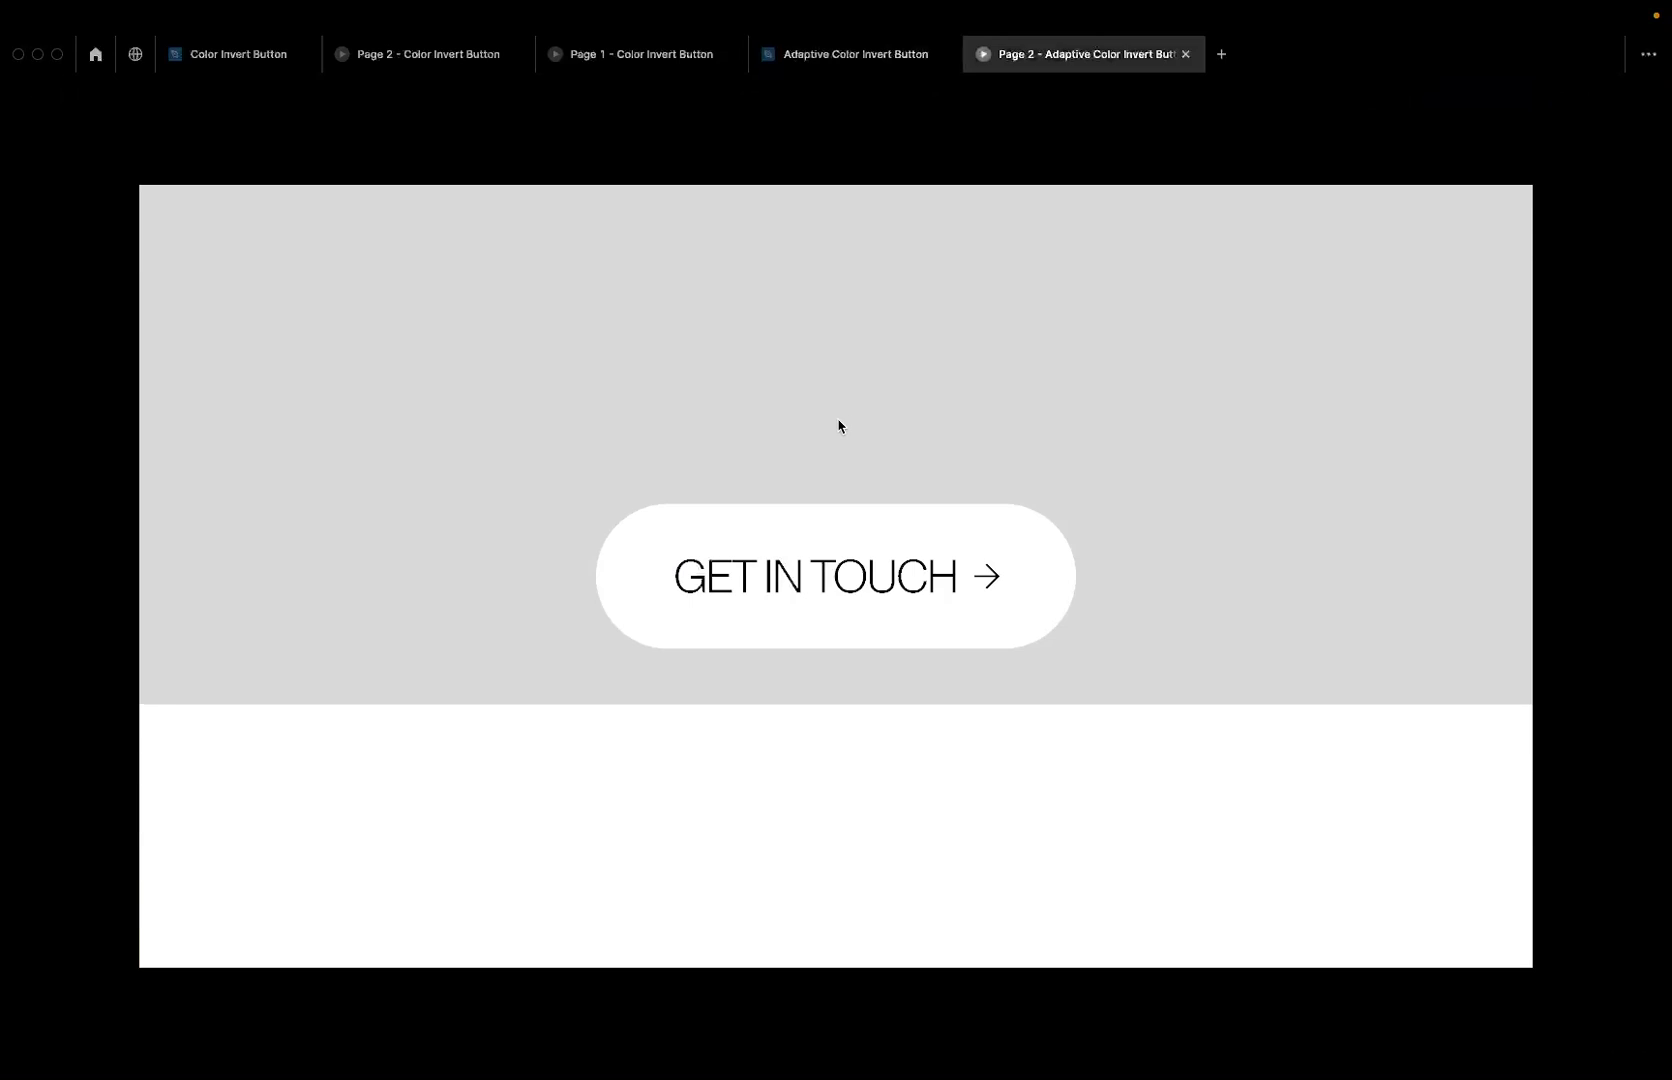
scroll(838, 426, down, 8)
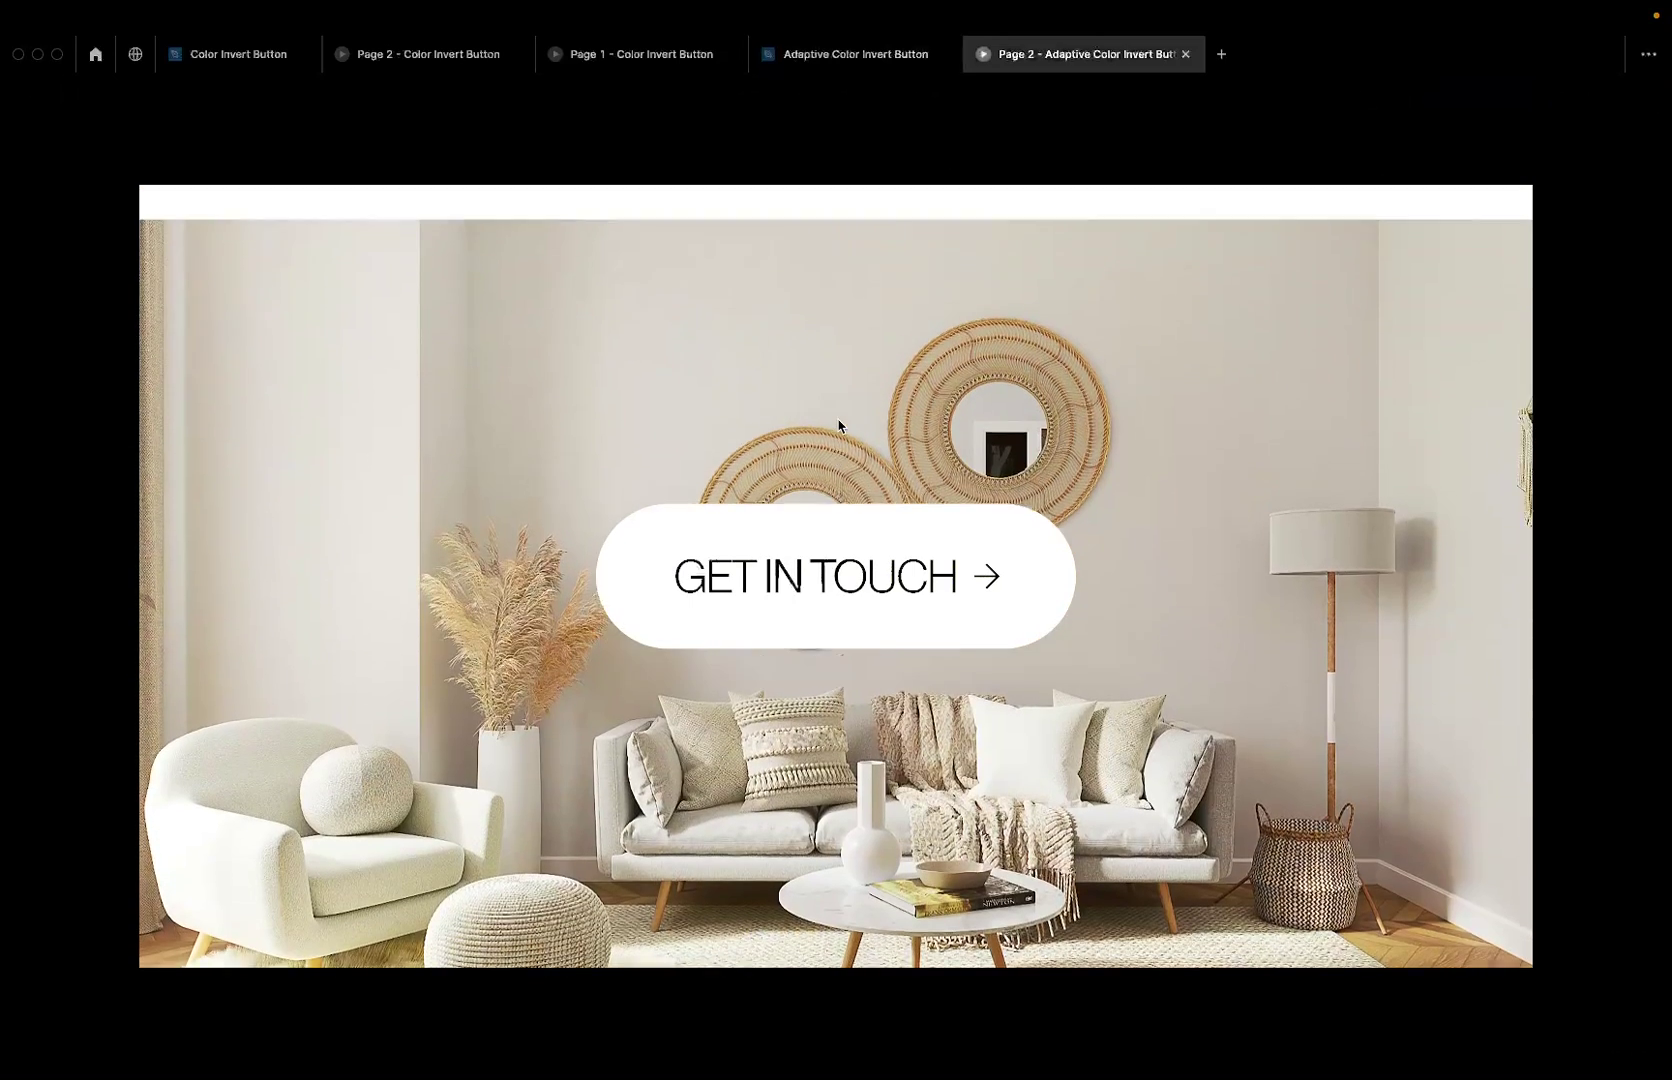
scroll(838, 426, up, 8)
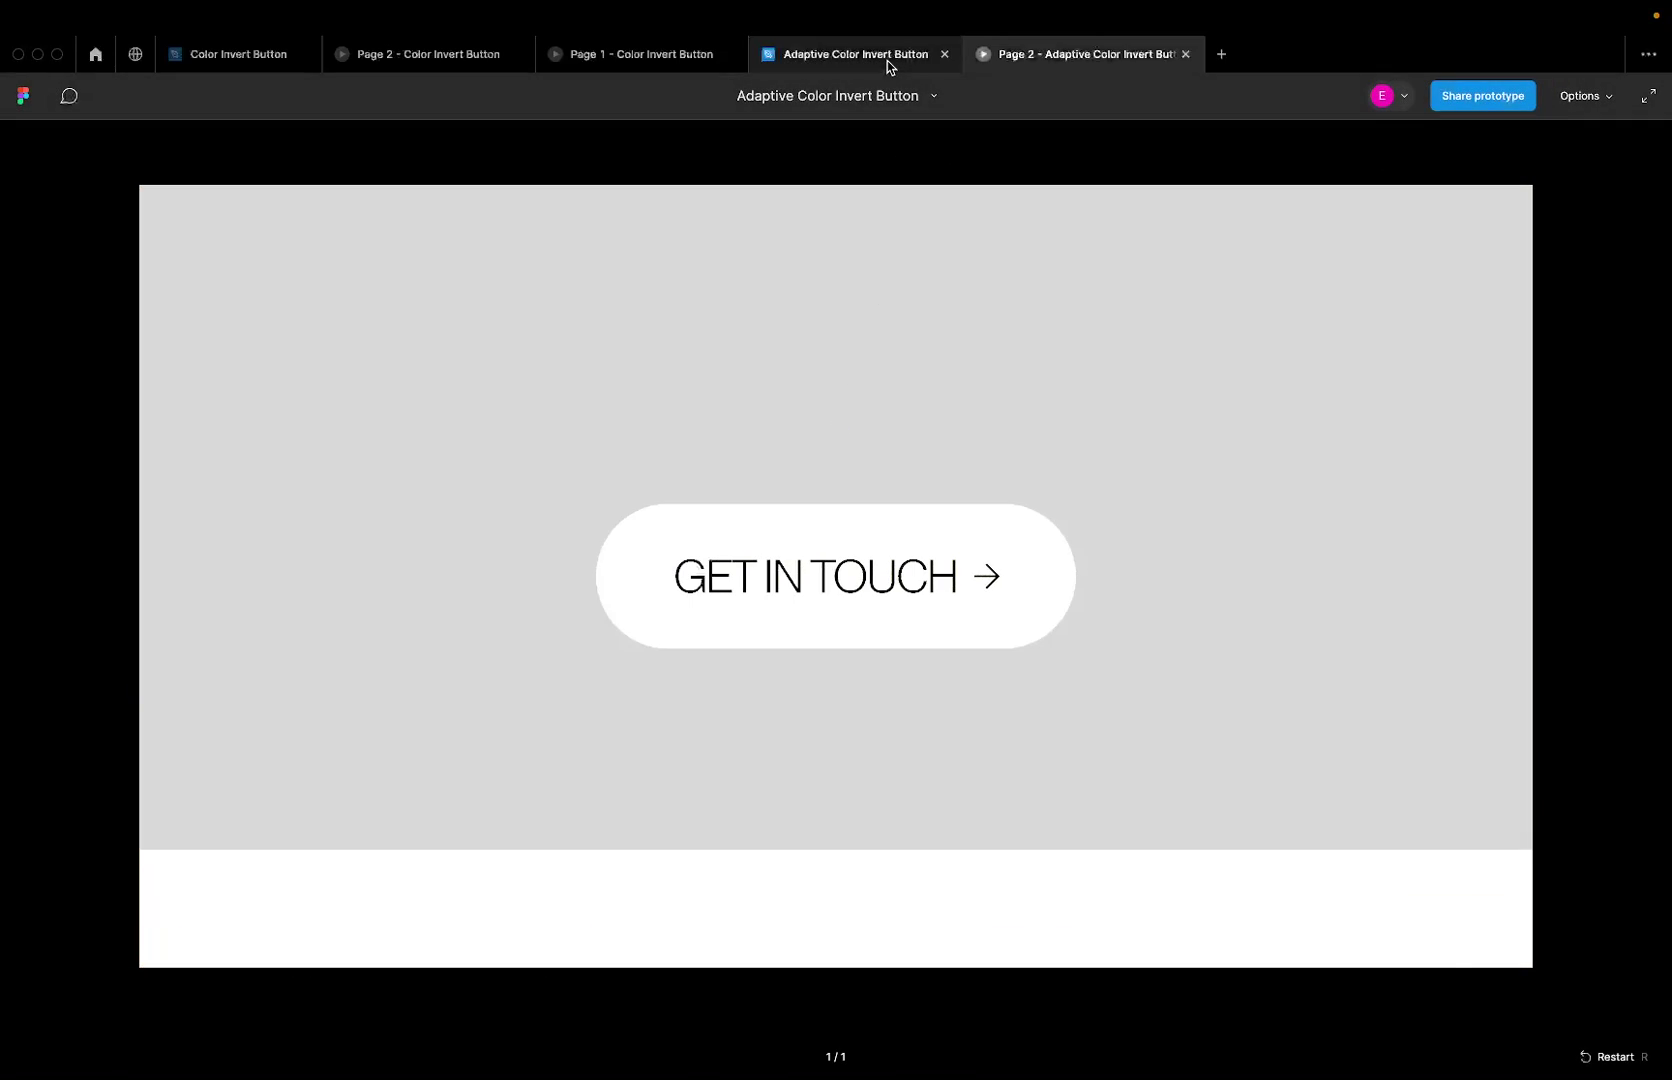
click(887, 66)
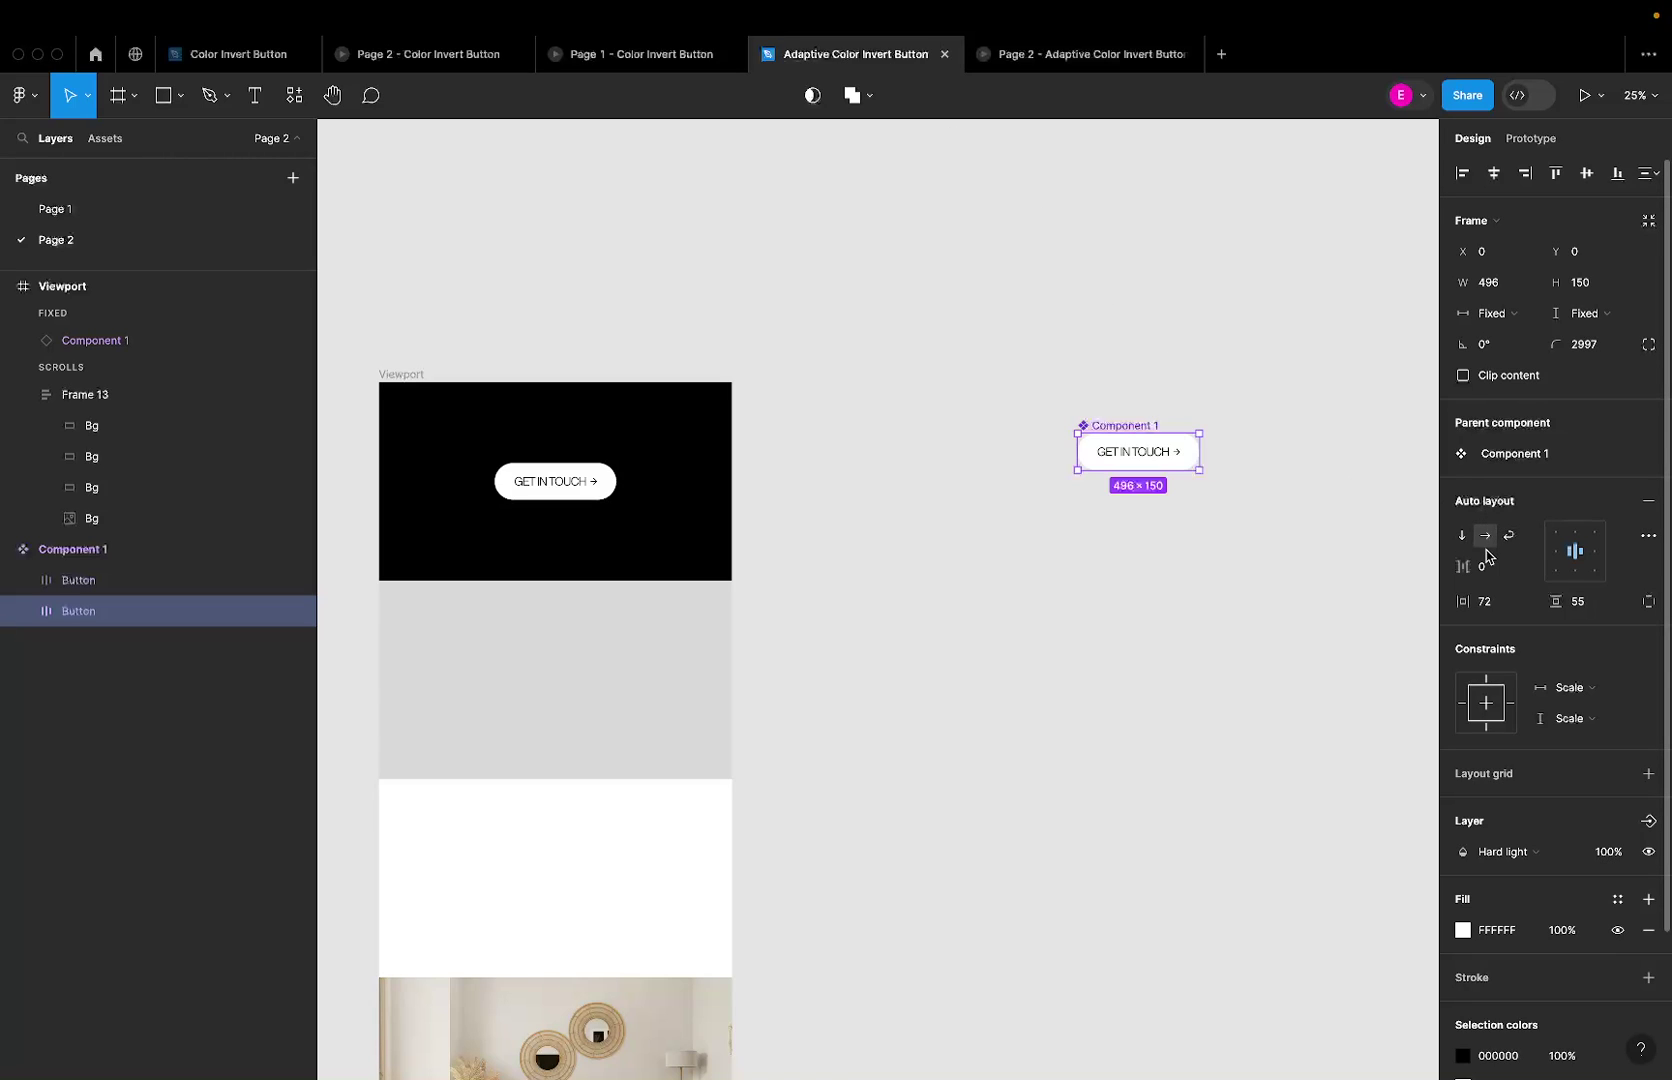
Step: Try Color dodge on the component's white-filled Button layer and return its blend mode to Exclusion
click(1523, 852)
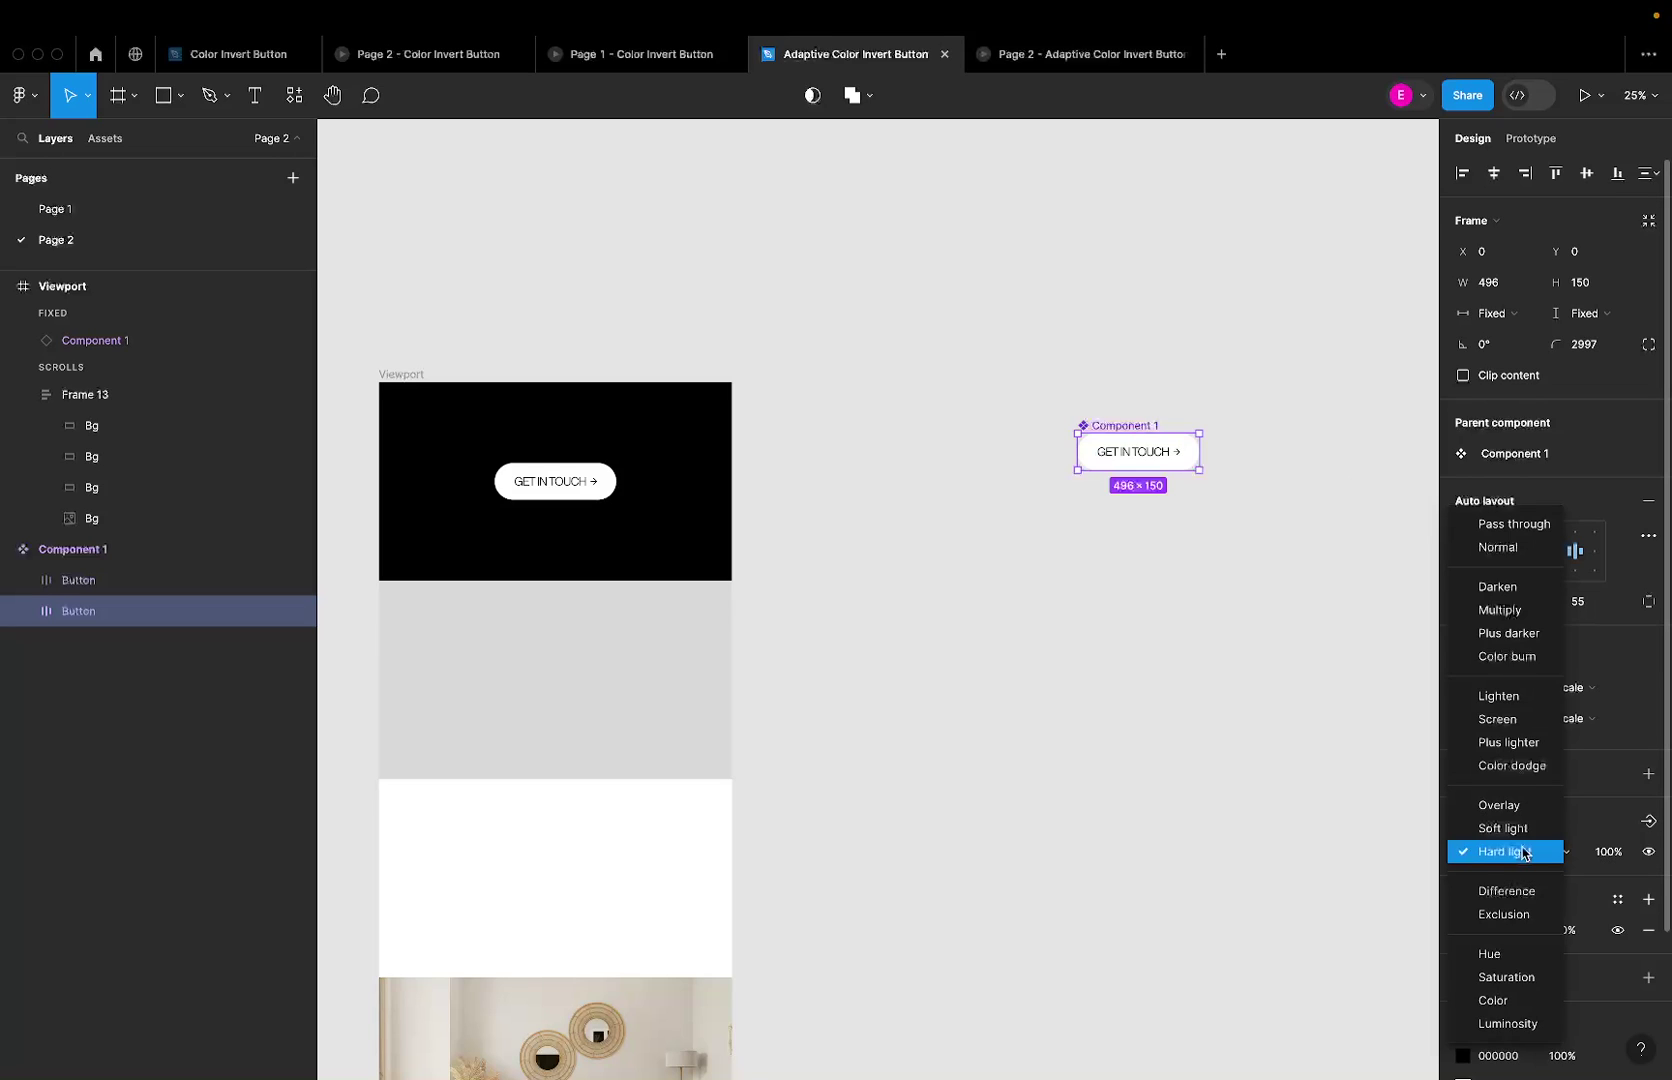
click(1512, 765)
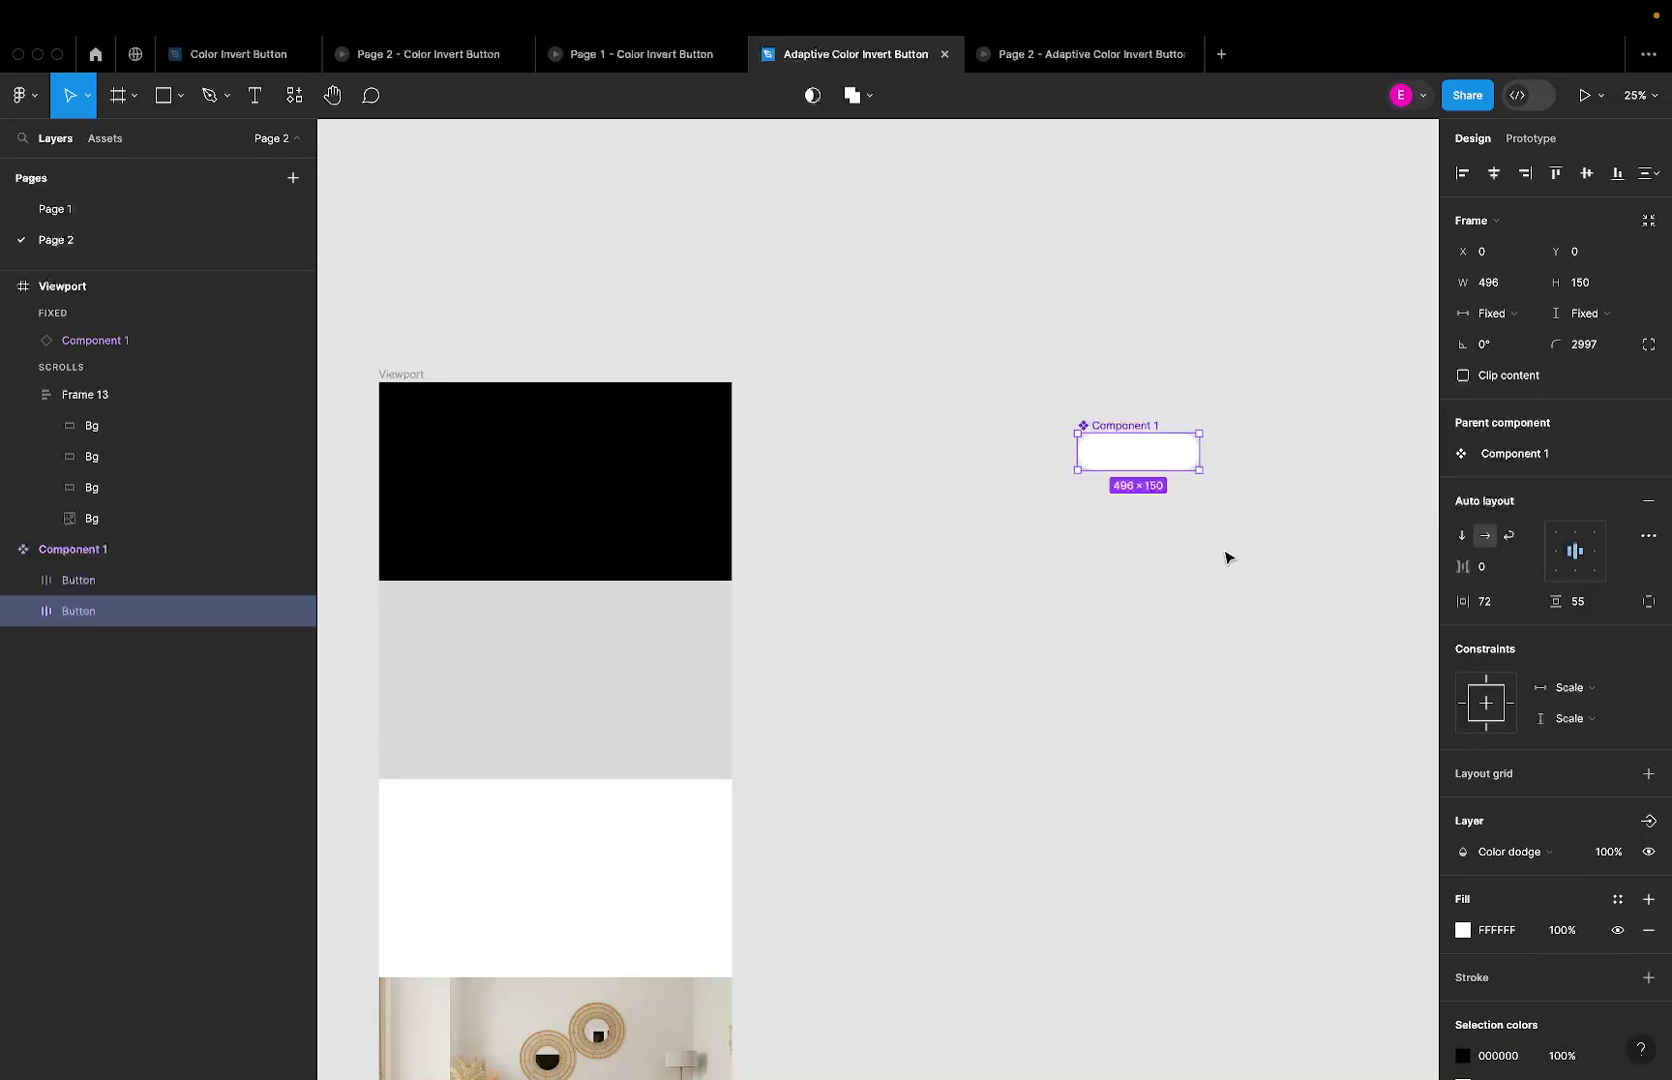
click(1520, 858)
click(1513, 995)
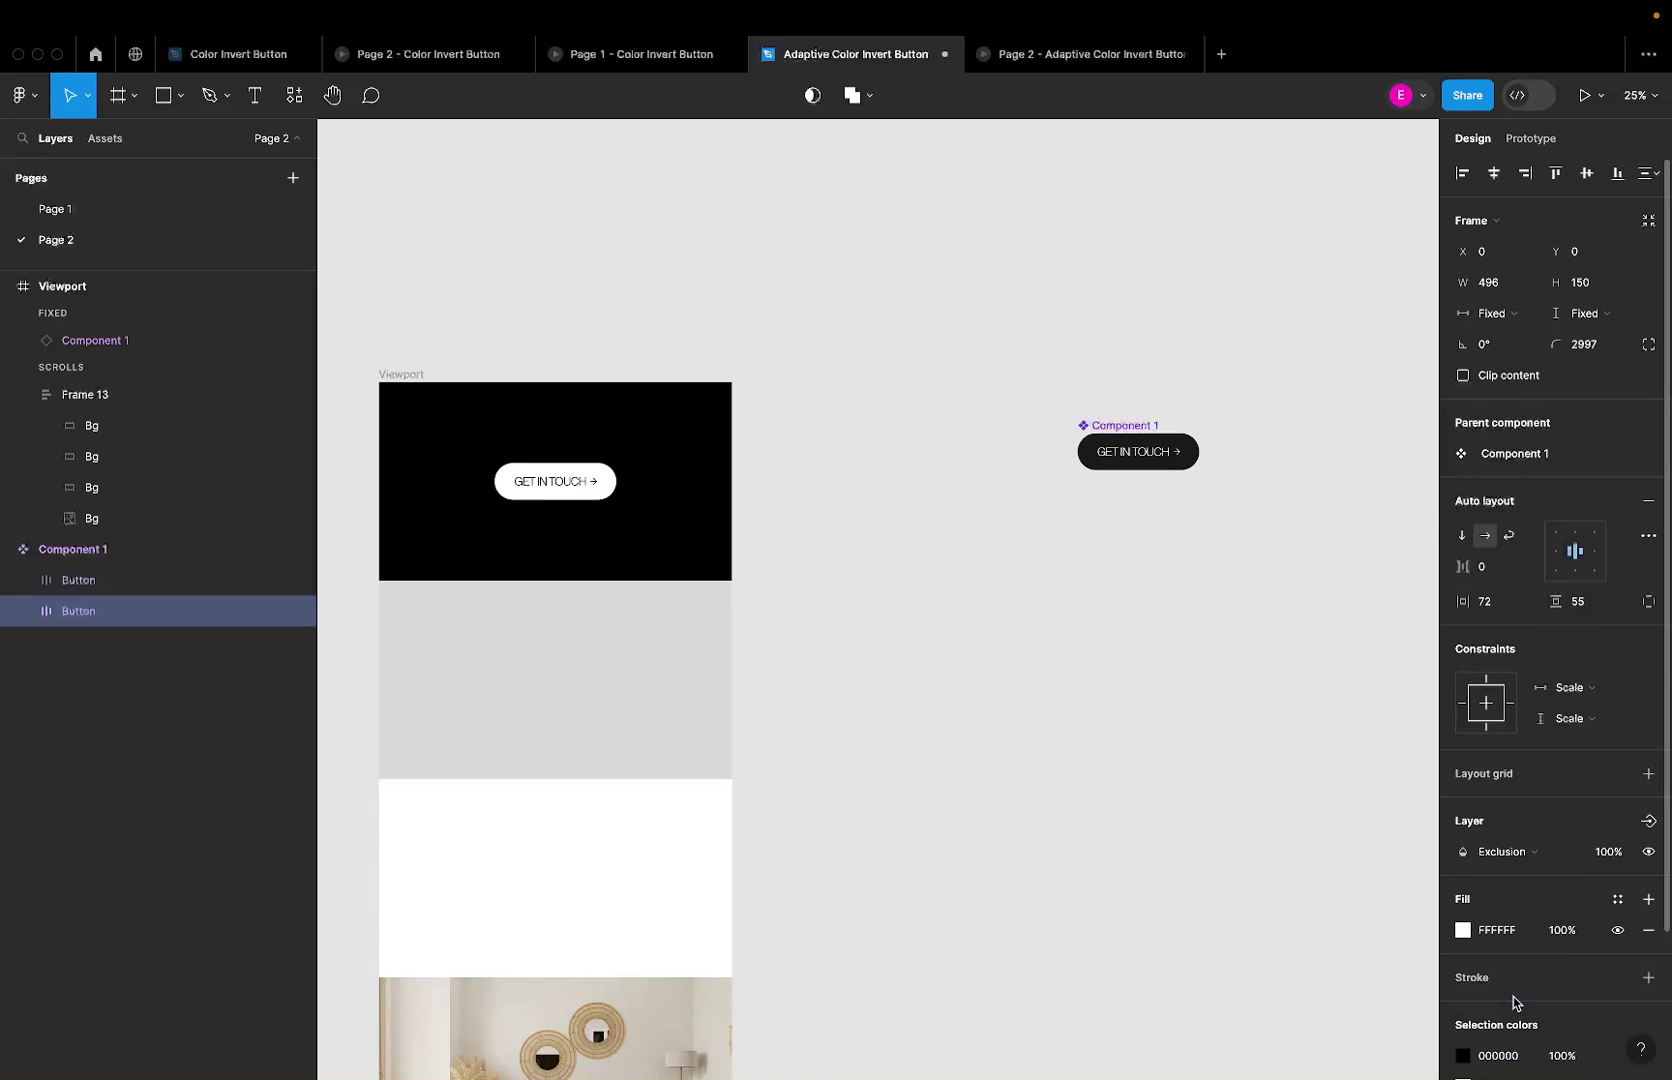
click(119, 582)
click(128, 607)
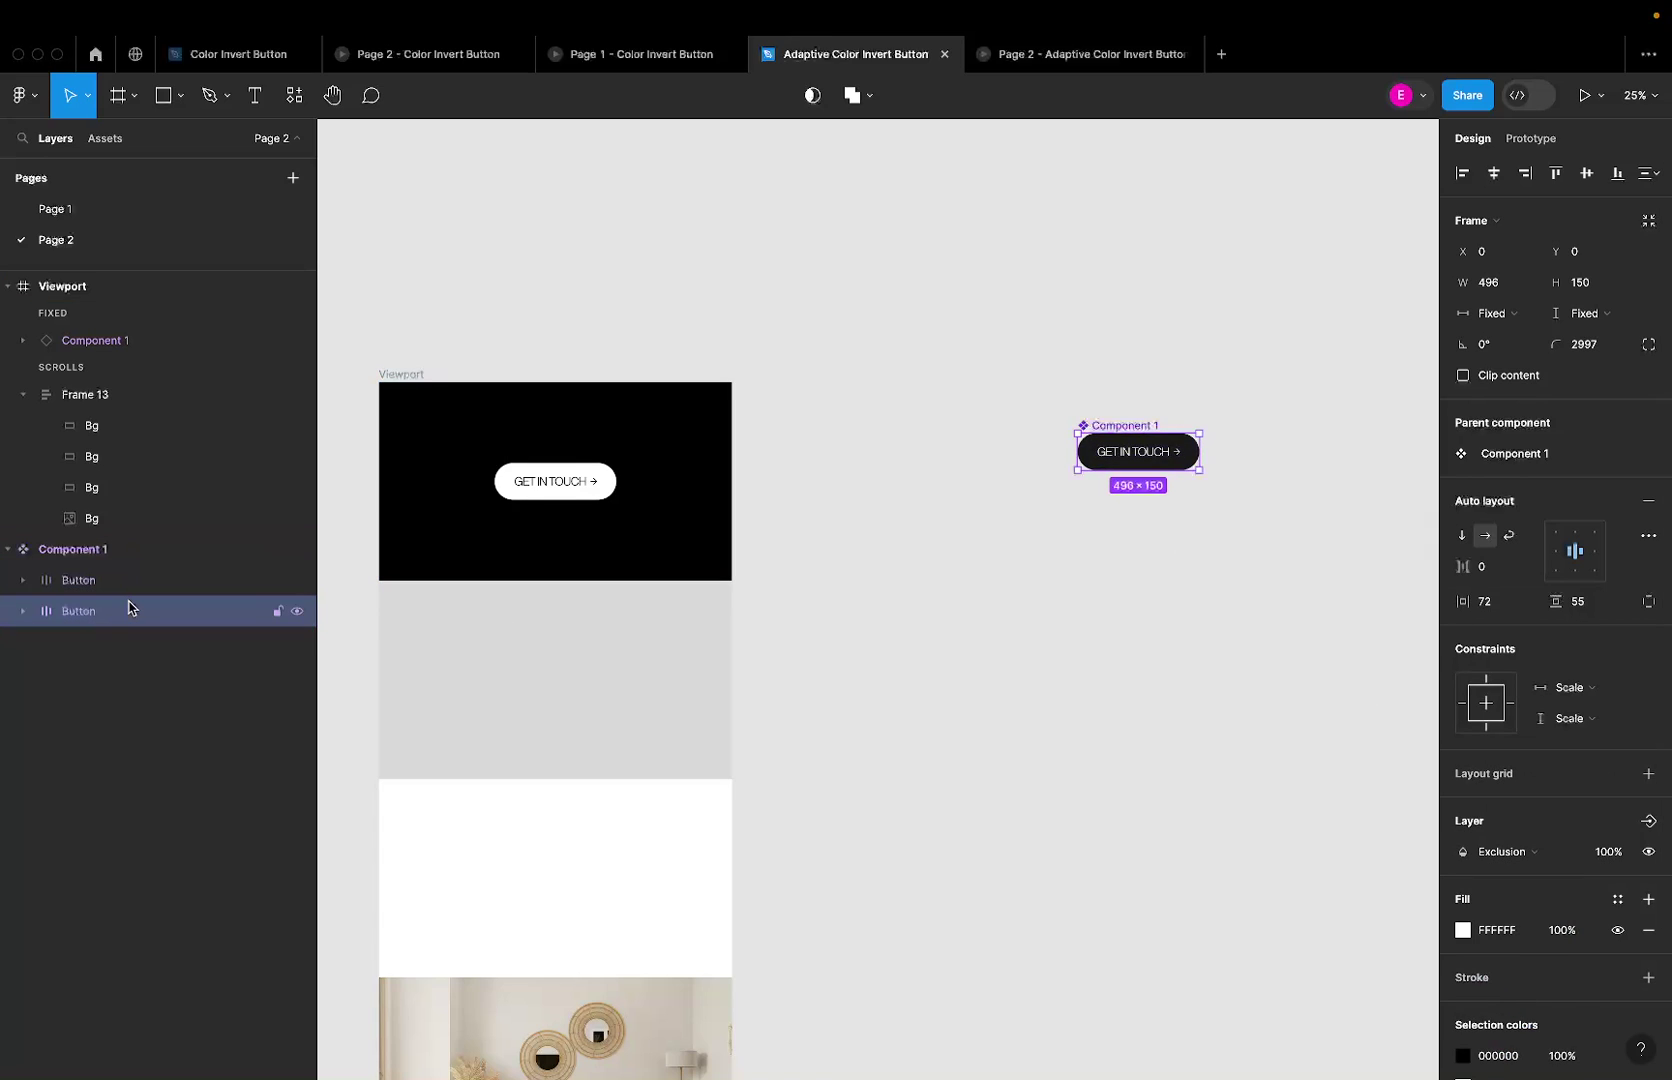
Step: Preview the prototype again, checking the button with the Exclusion layer from the grey section to the room photo and back to black
click(1050, 55)
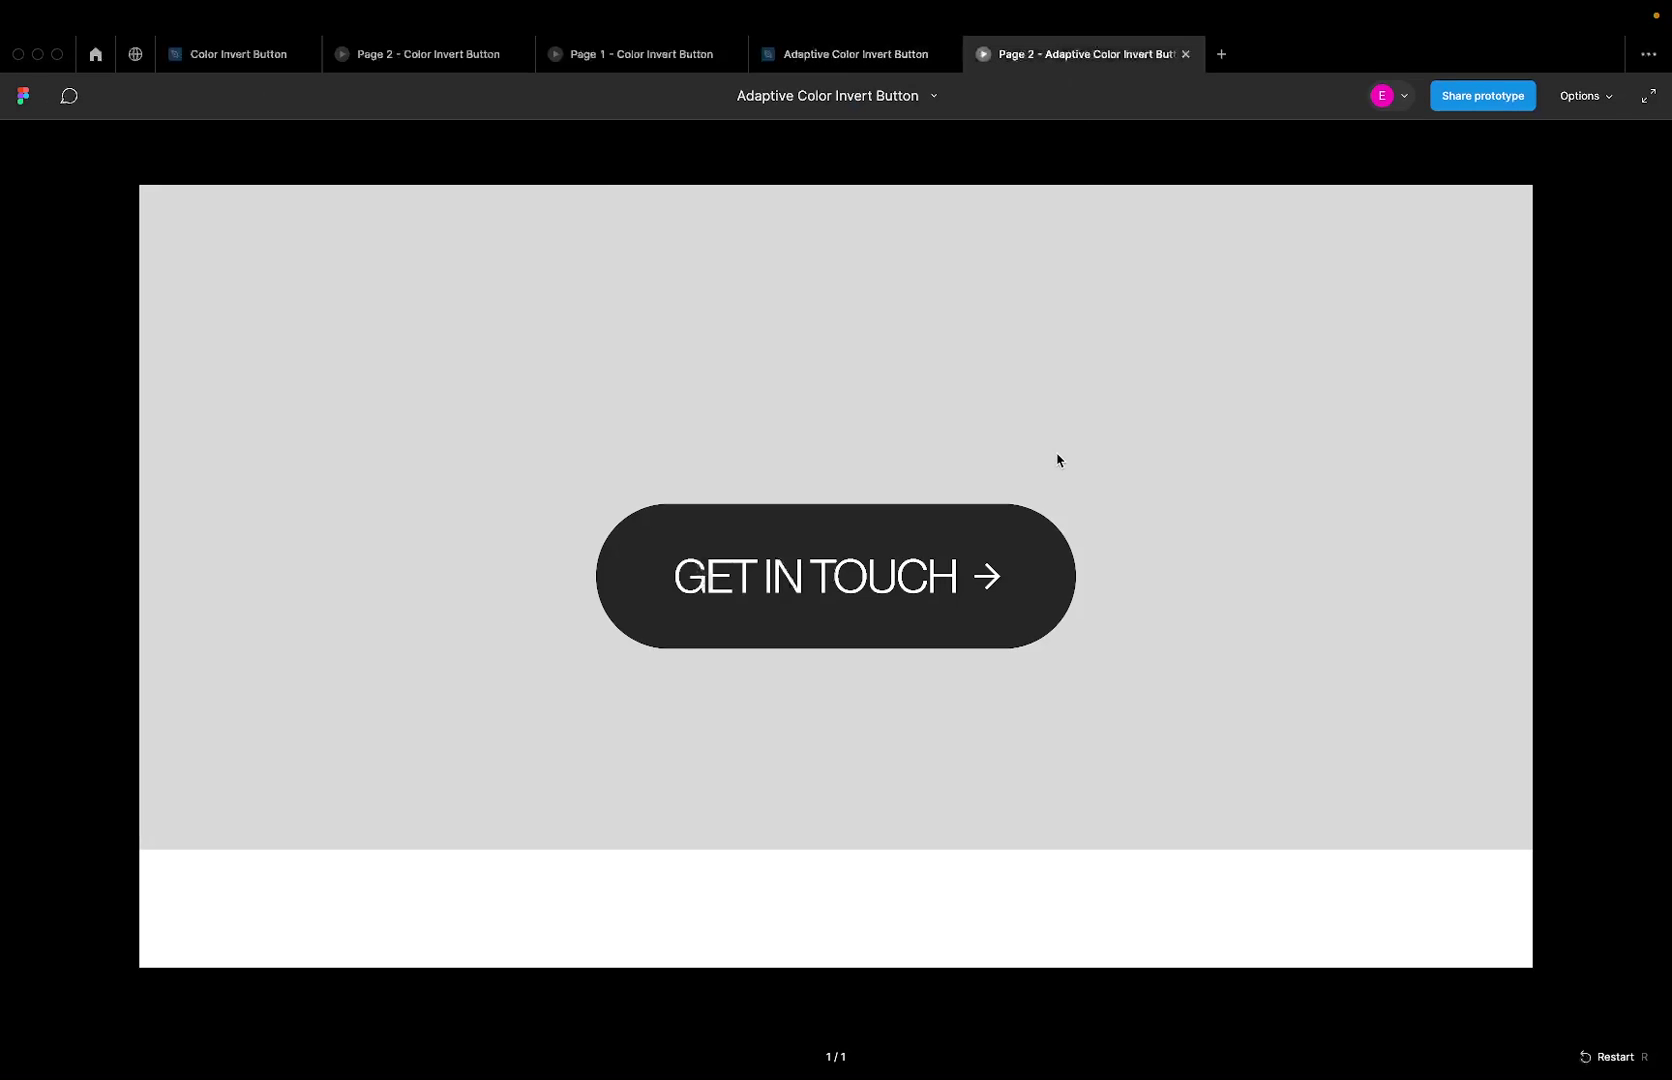
scroll(1058, 460, down, 10)
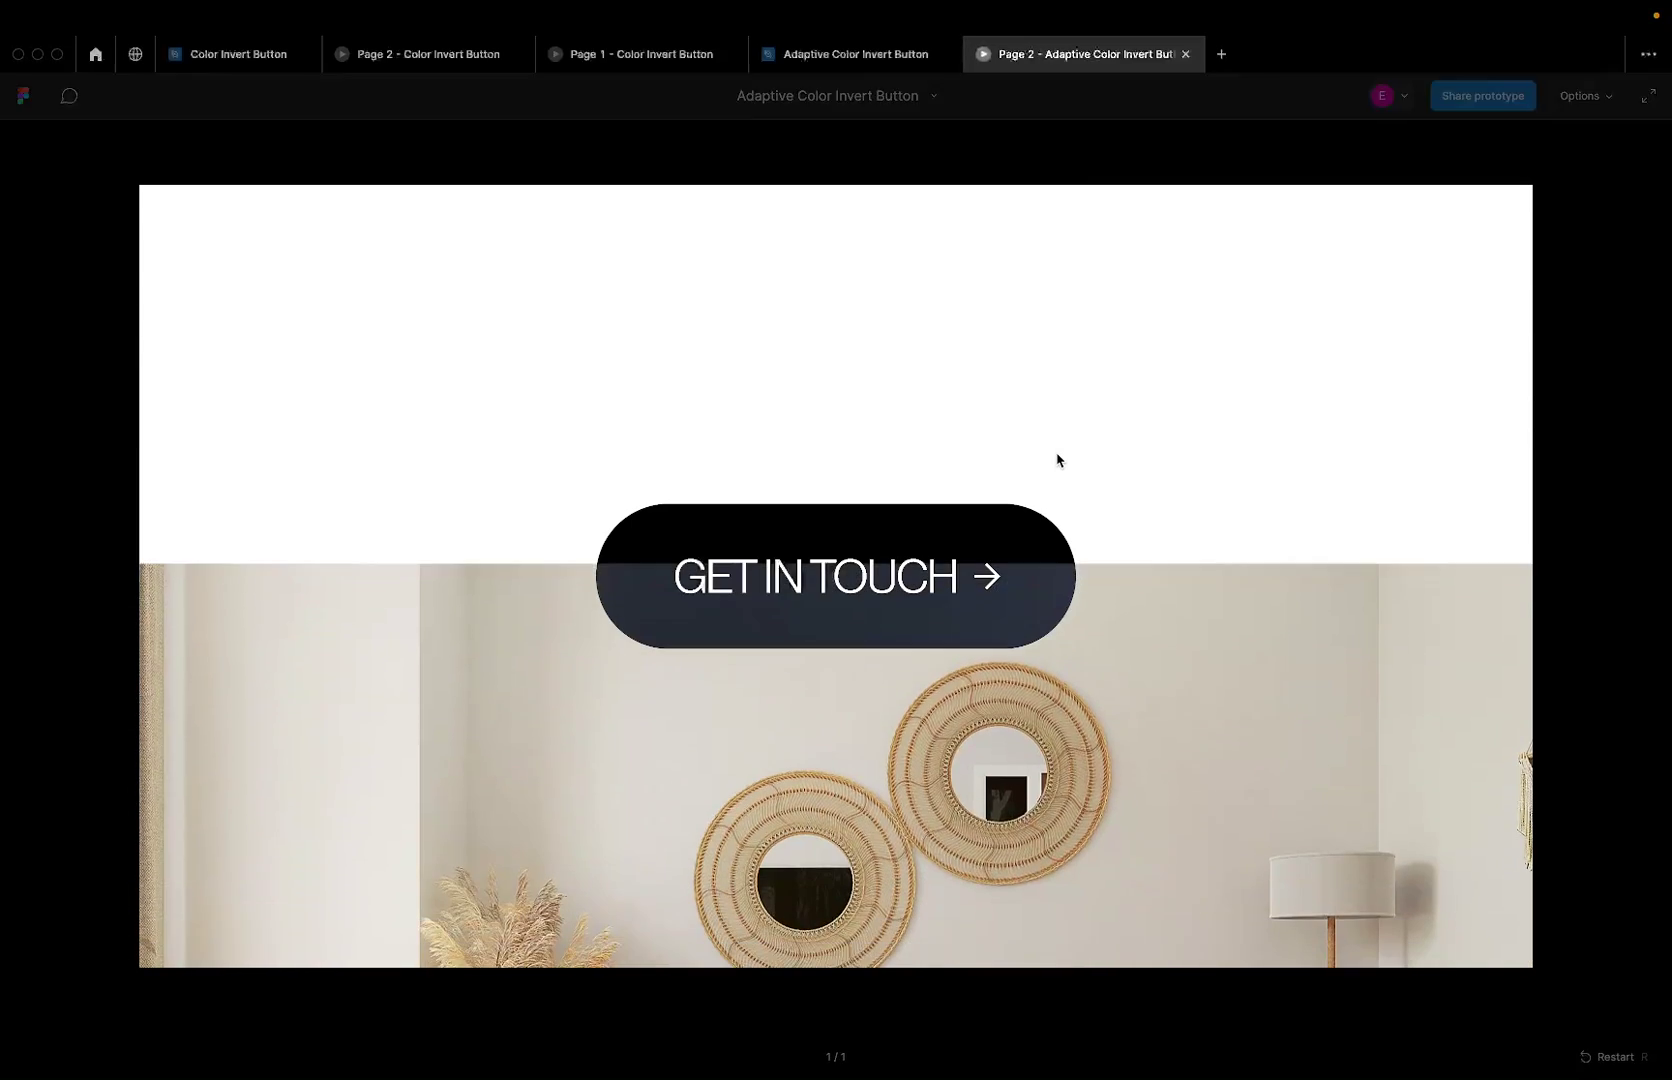
scroll(1058, 460, down, 5)
scroll(1058, 460, up, 15)
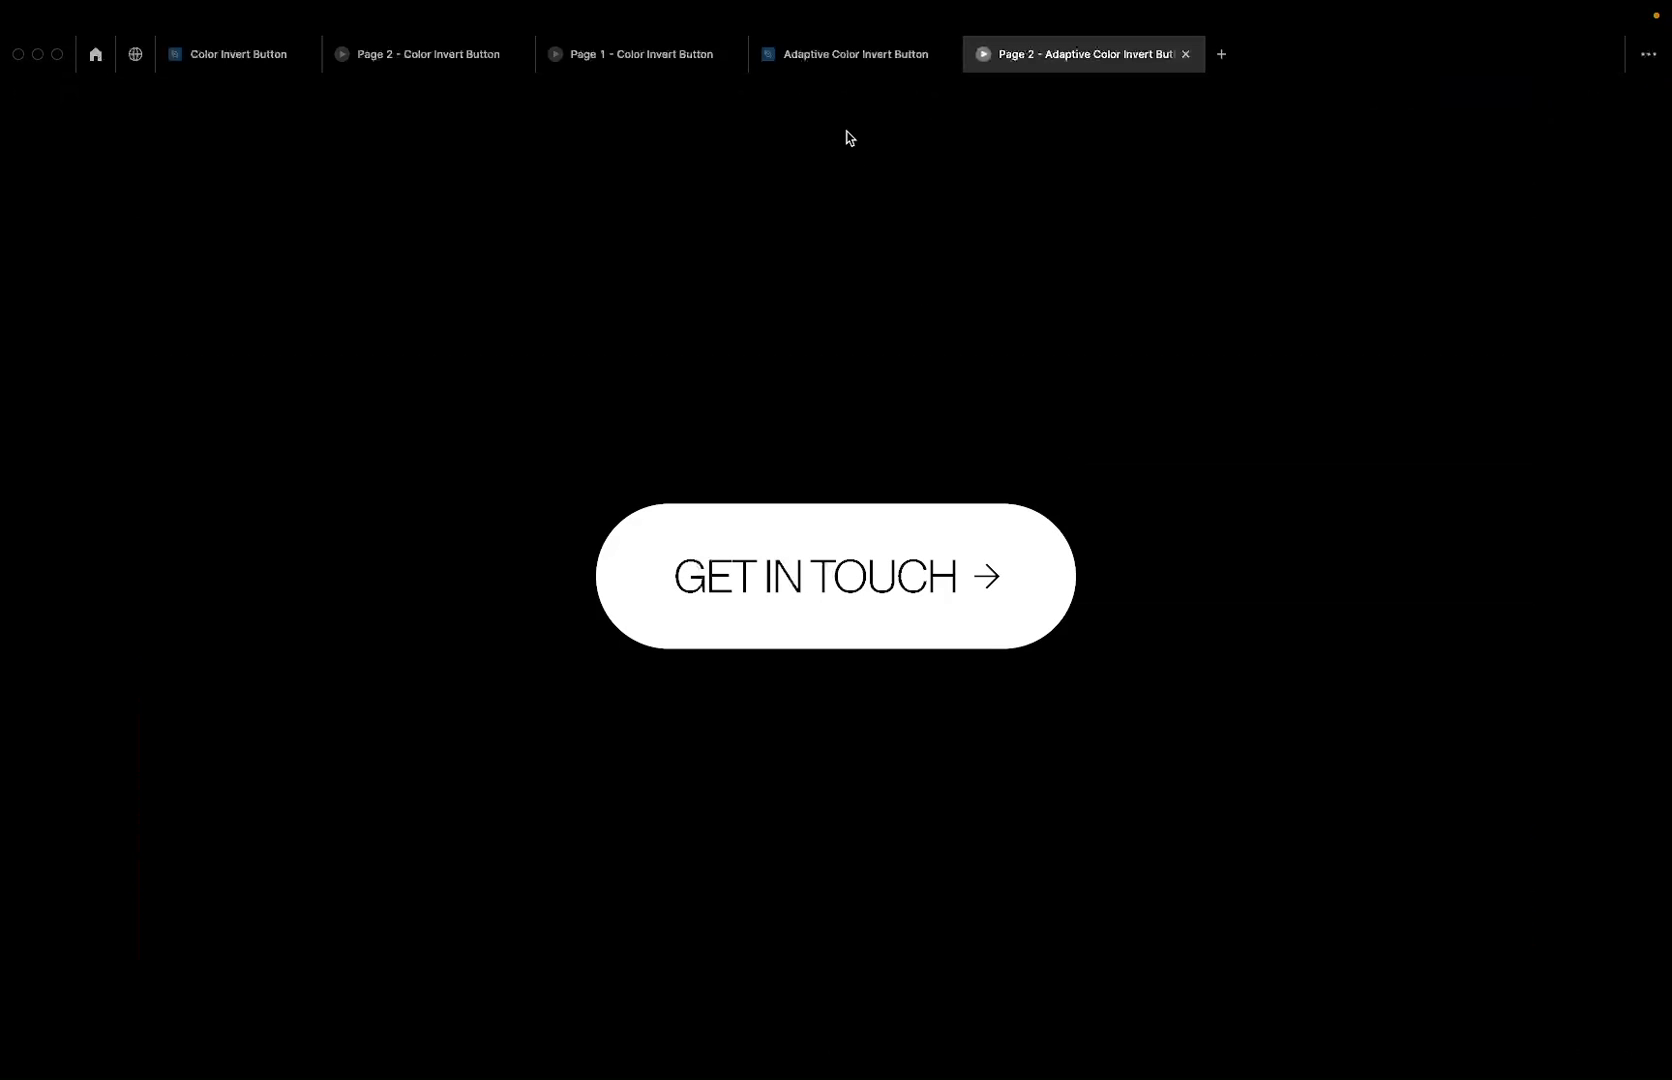
click(867, 62)
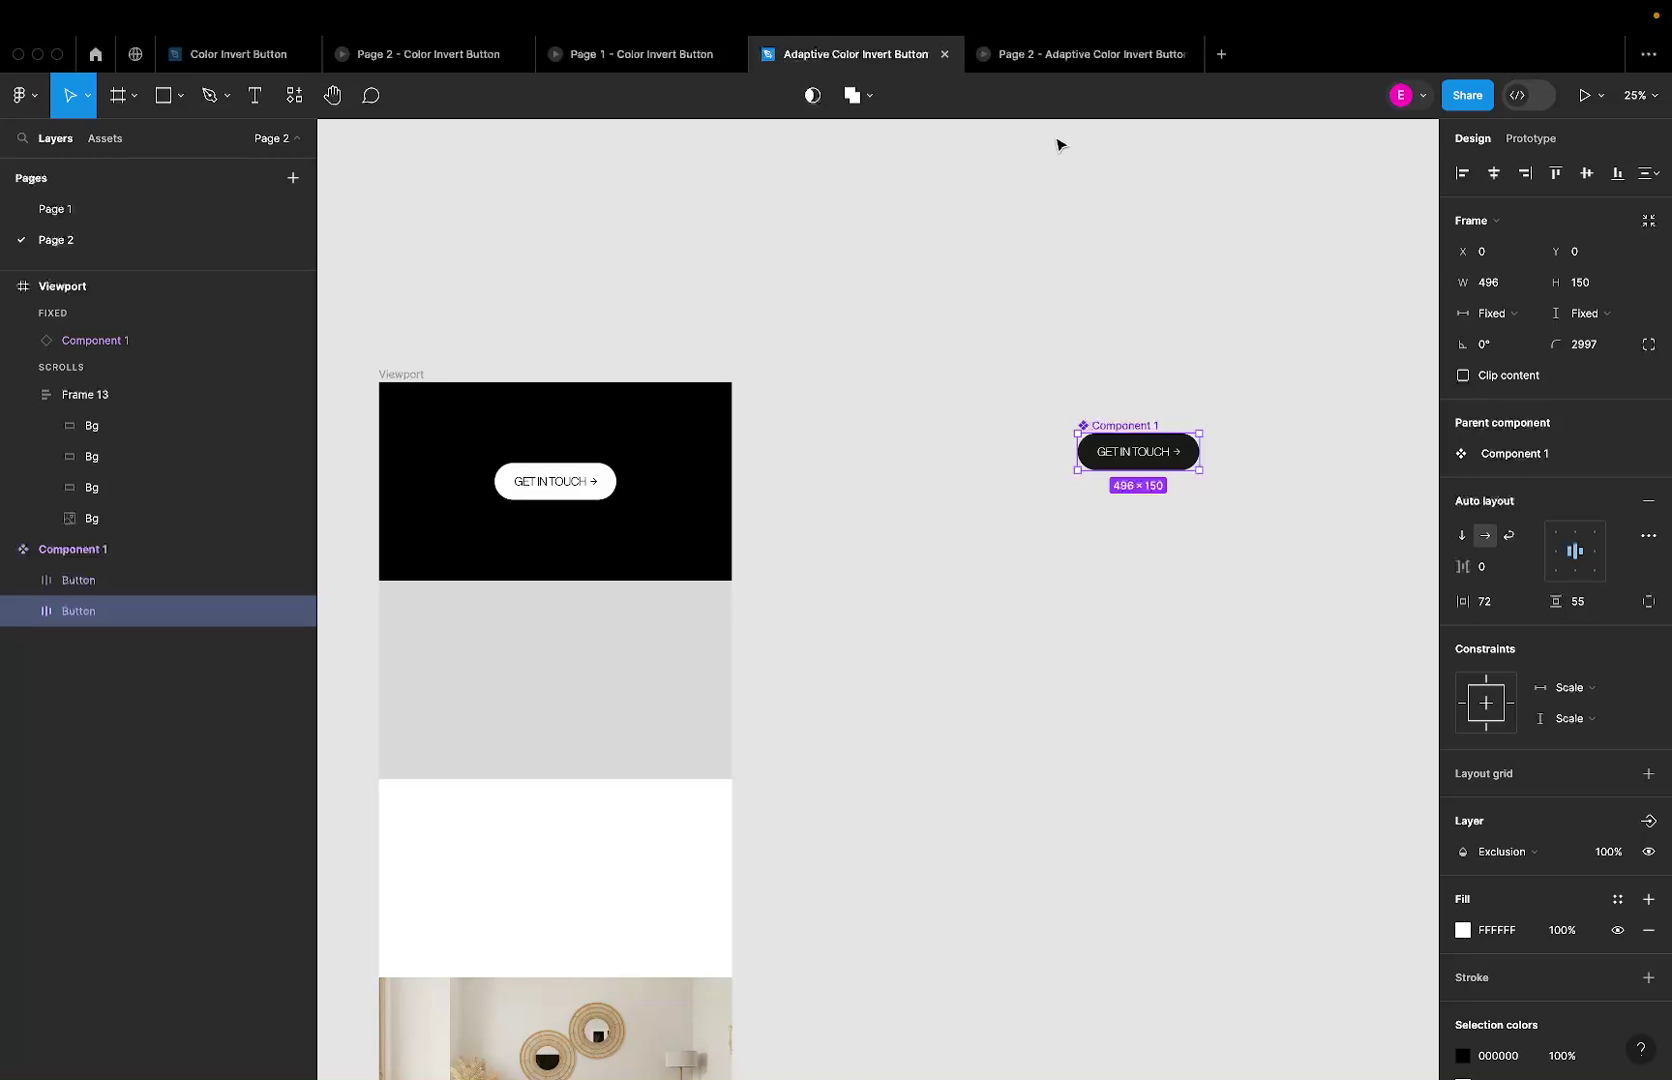
mouse_move(1011, 63)
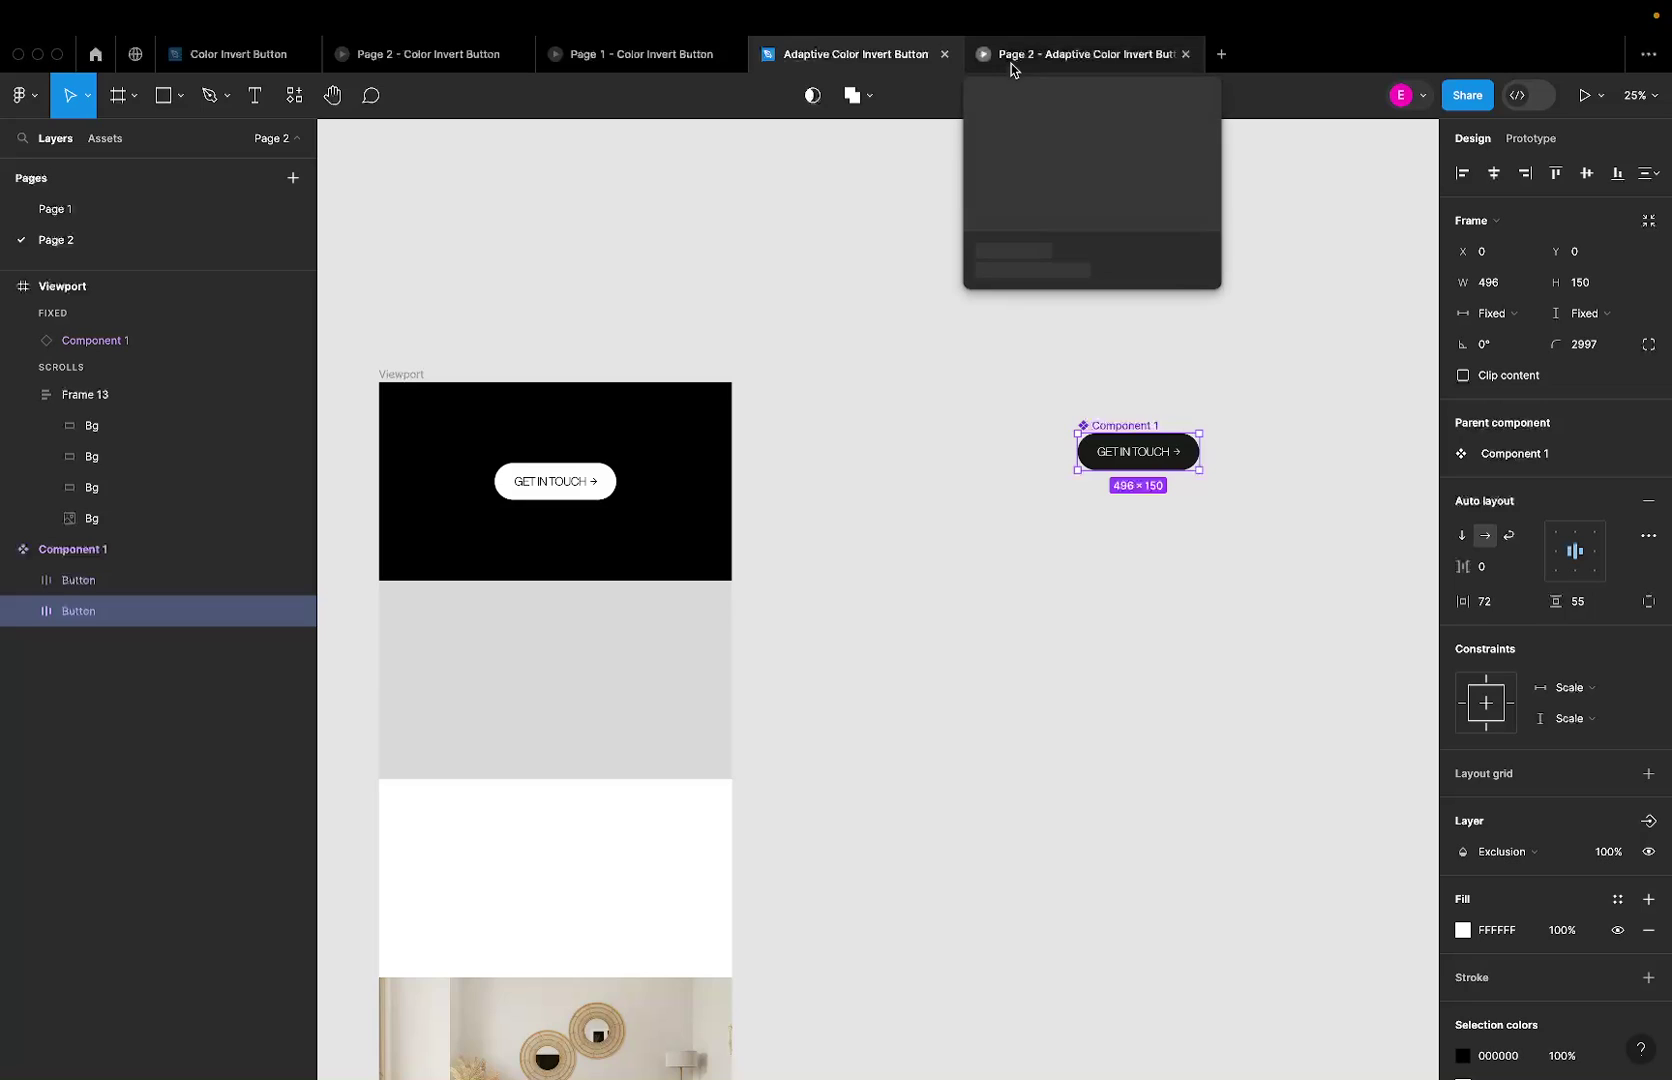